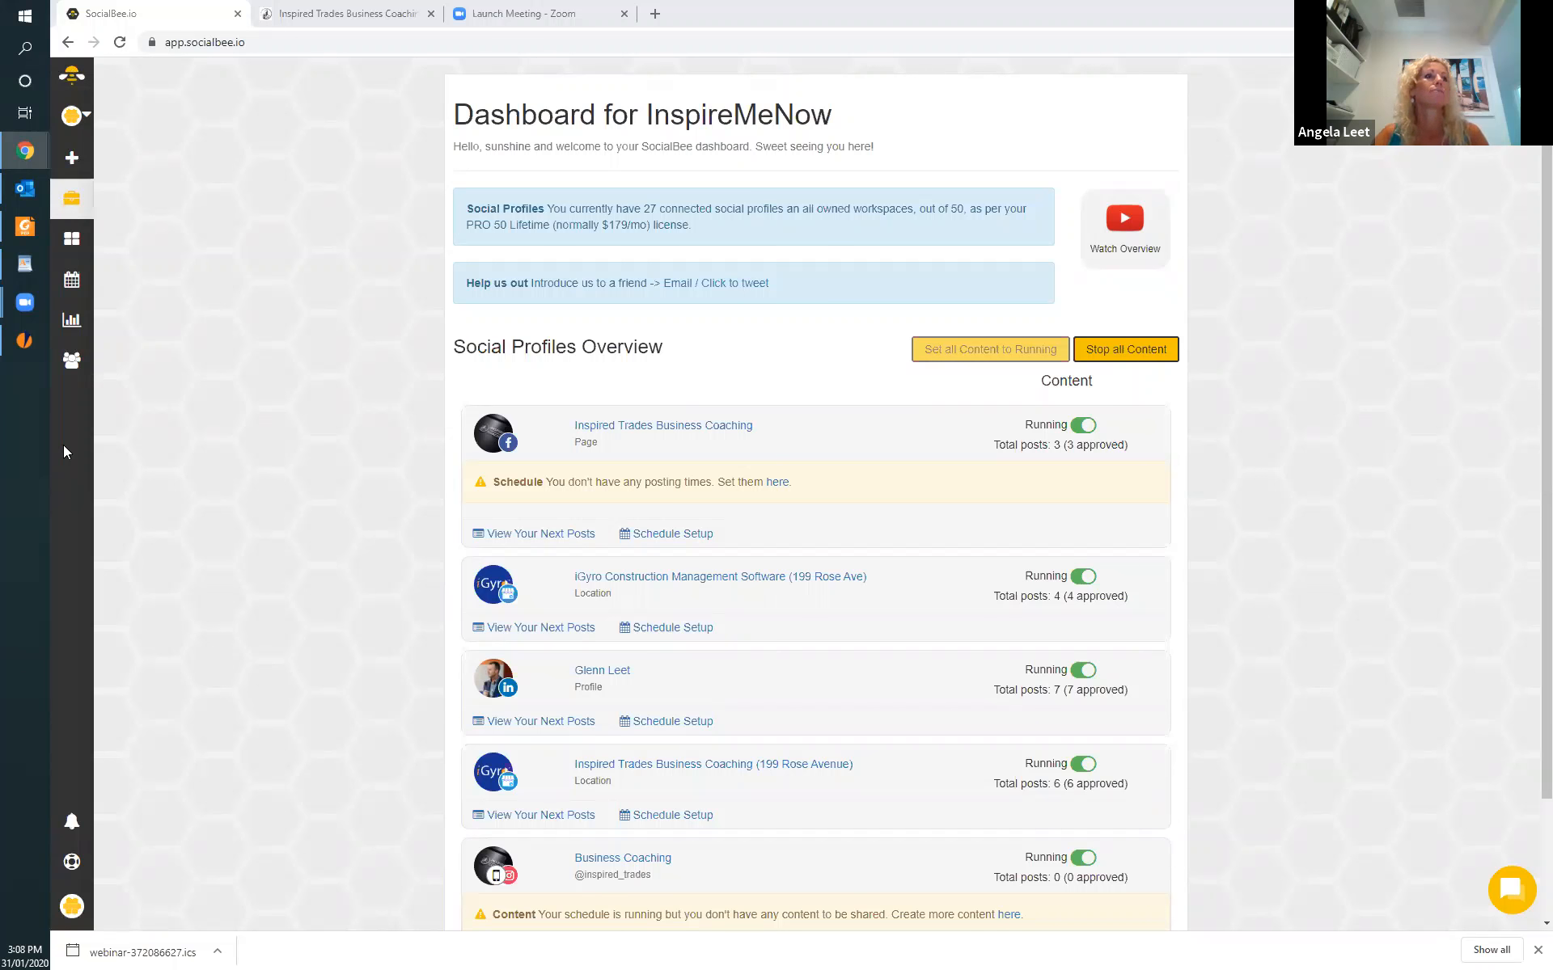
# Open the workspace's connected social profiles and bring up the Facebook pages available to connect.
pyautogui.click(72, 909)
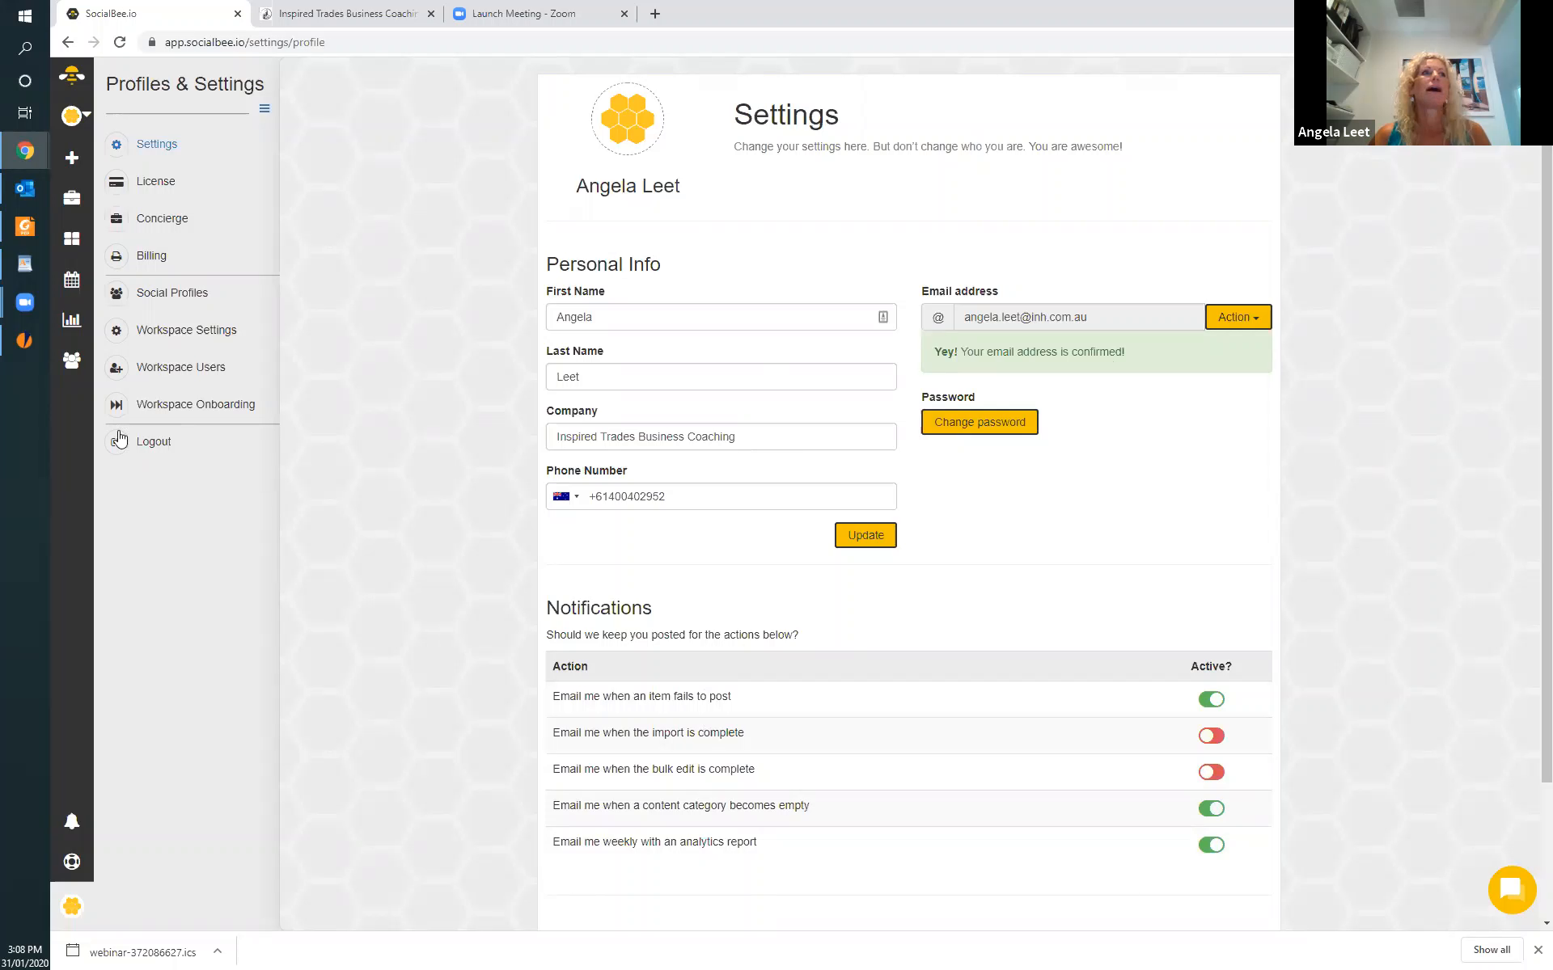
pyautogui.click(189, 296)
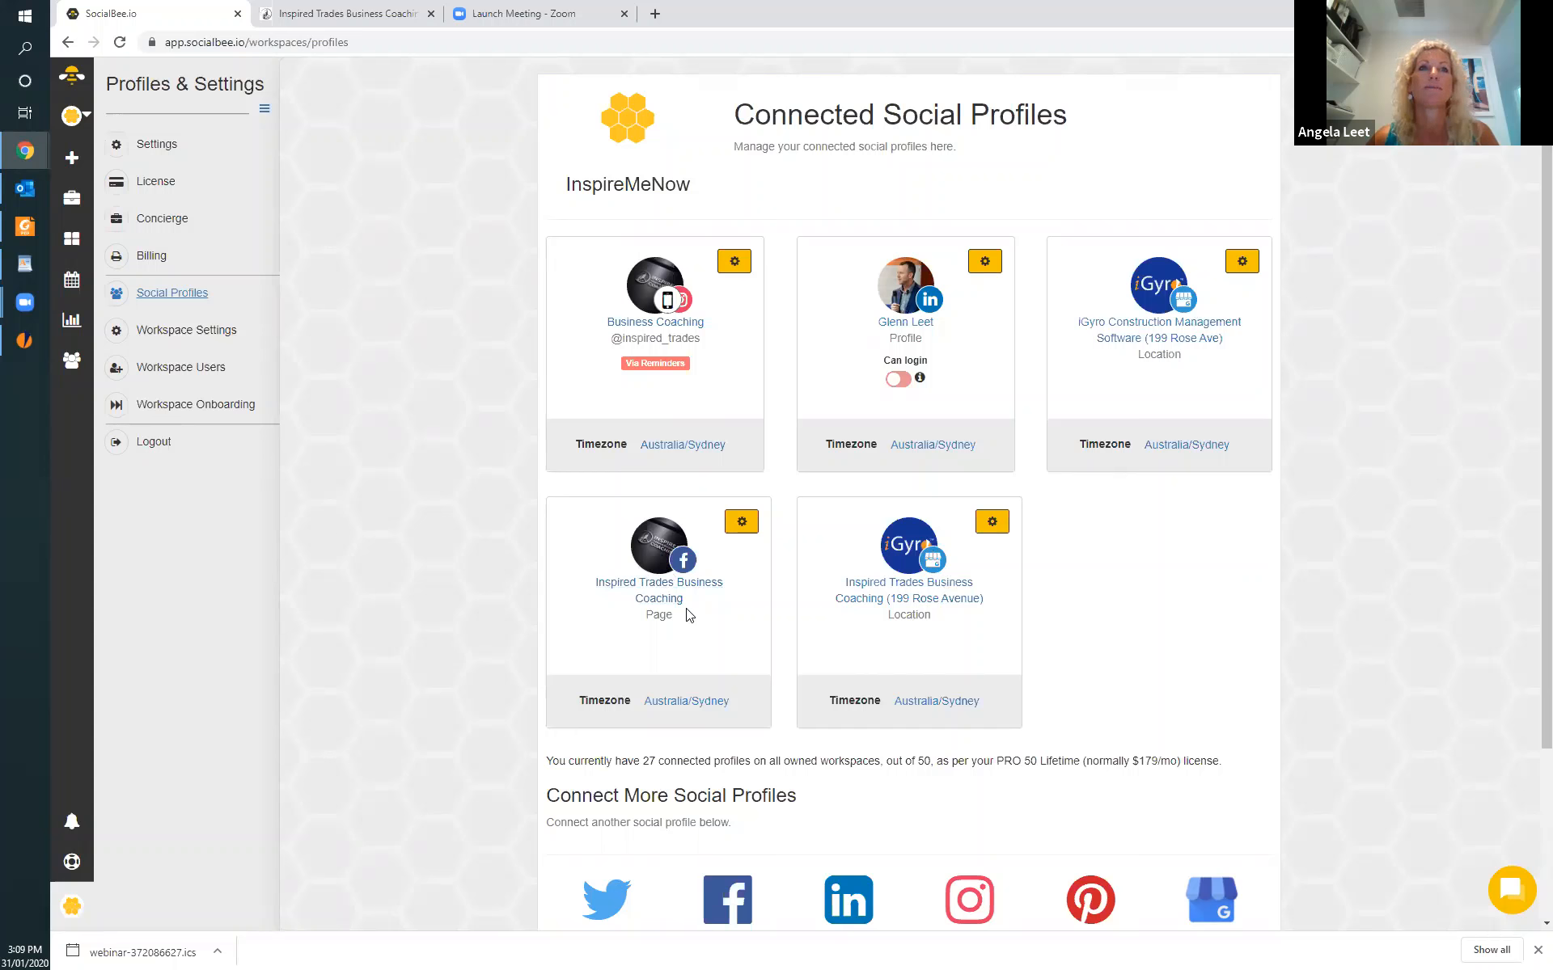
pyautogui.scroll(-3, 784, 720)
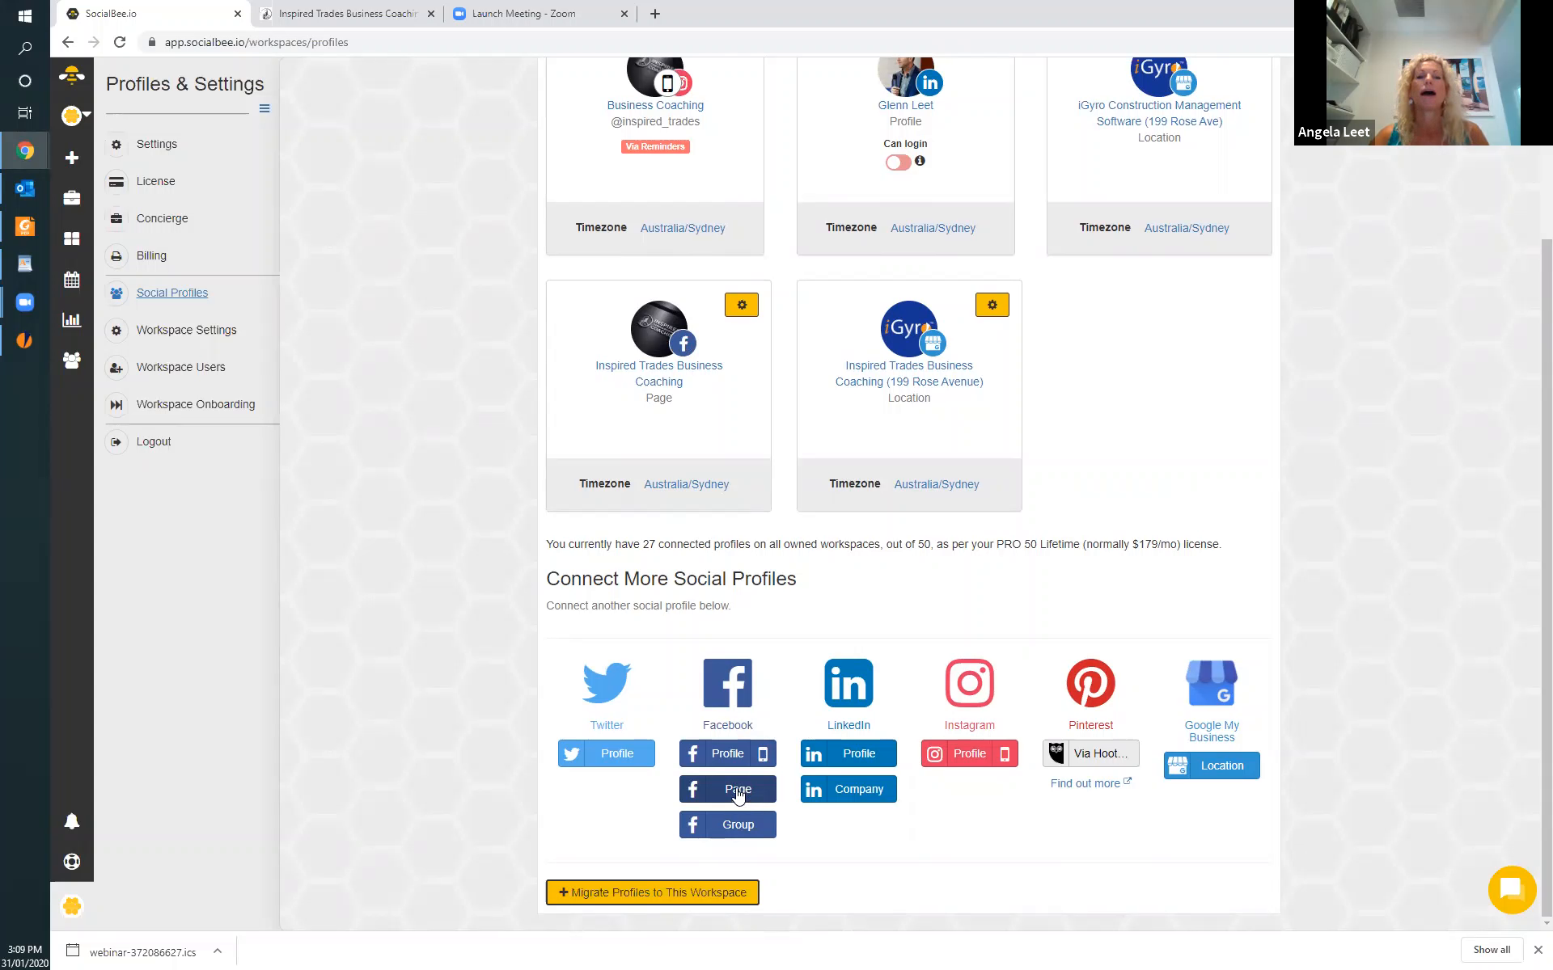
pyautogui.click(737, 791)
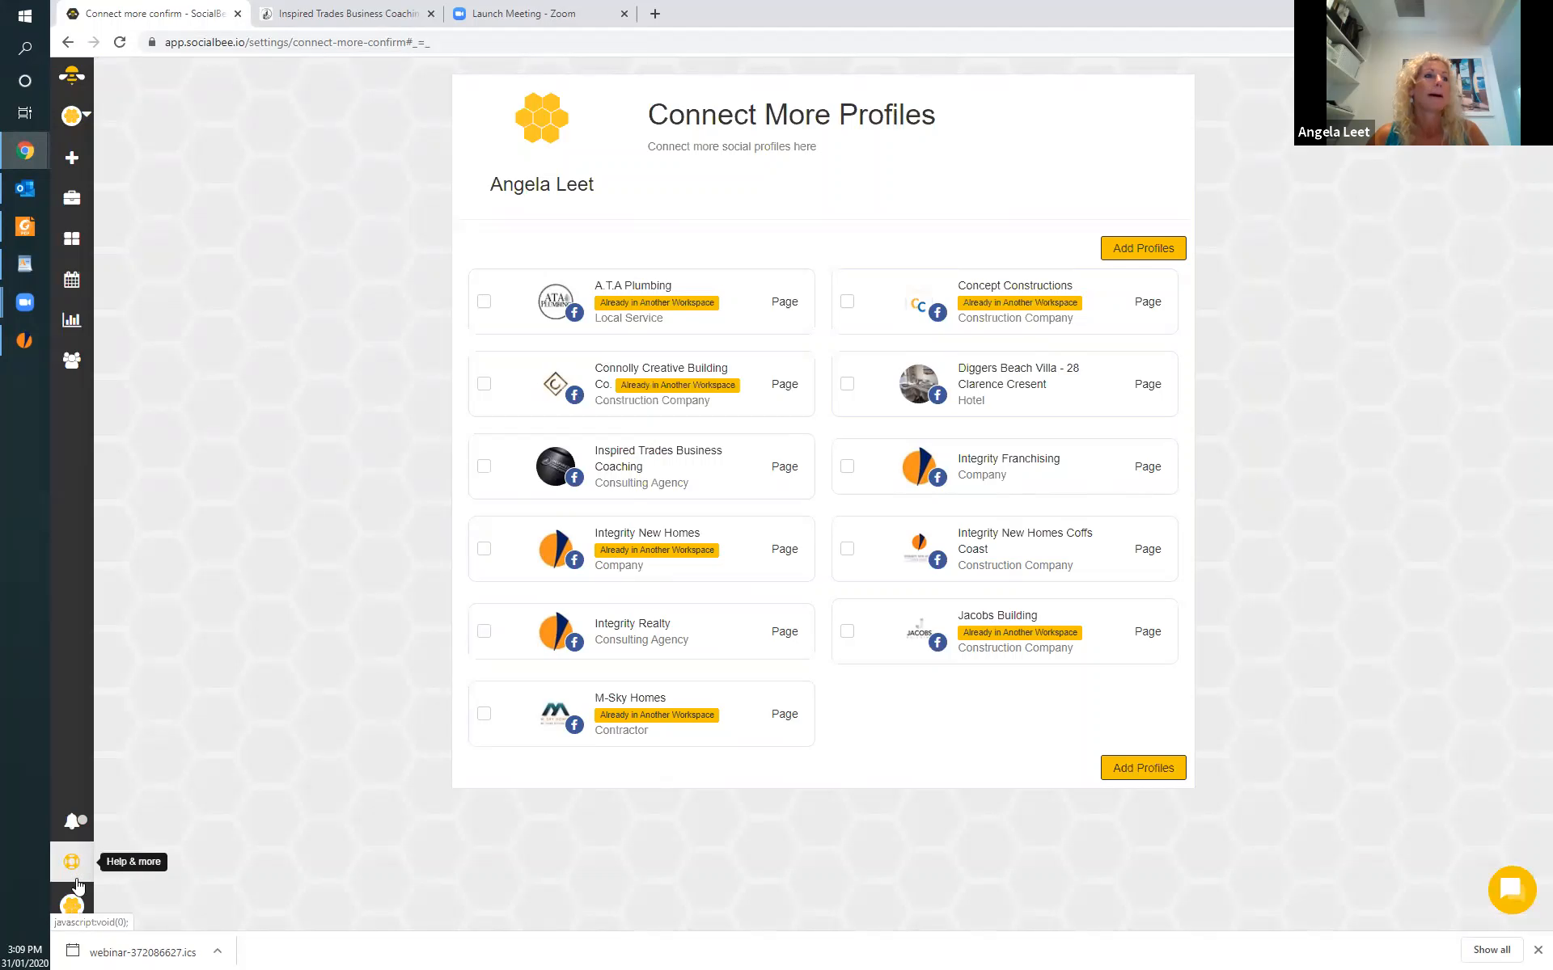
# Open the workspace onboarding and advance from the Connecting Social Profiles video to its list of connected profiles.
pyautogui.click(72, 910)
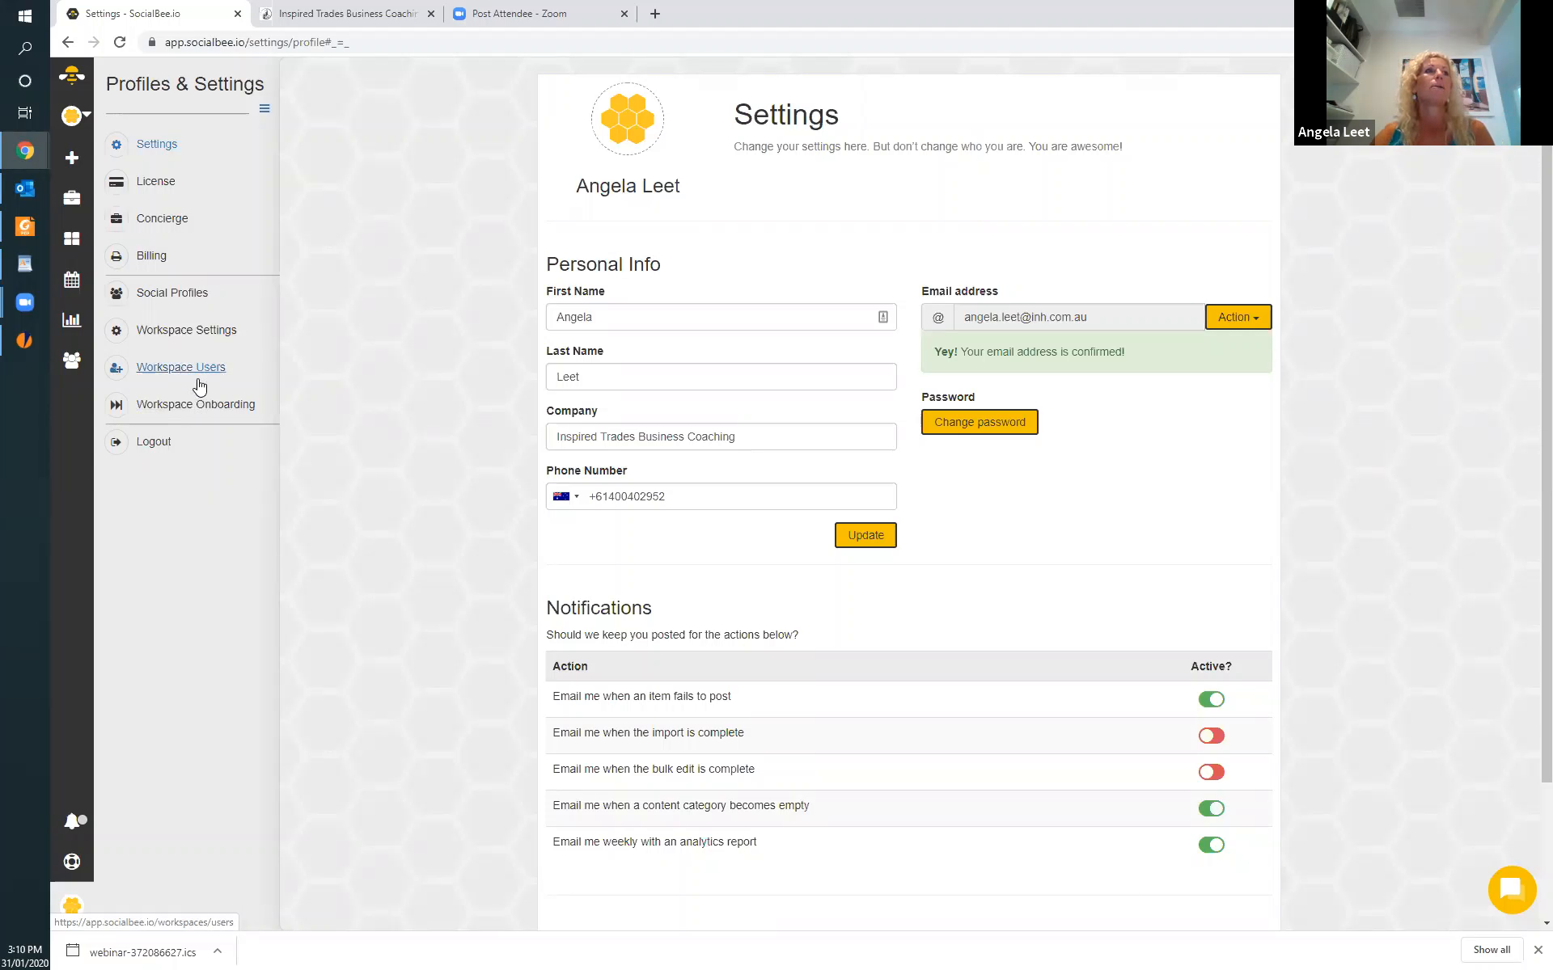
pyautogui.click(206, 405)
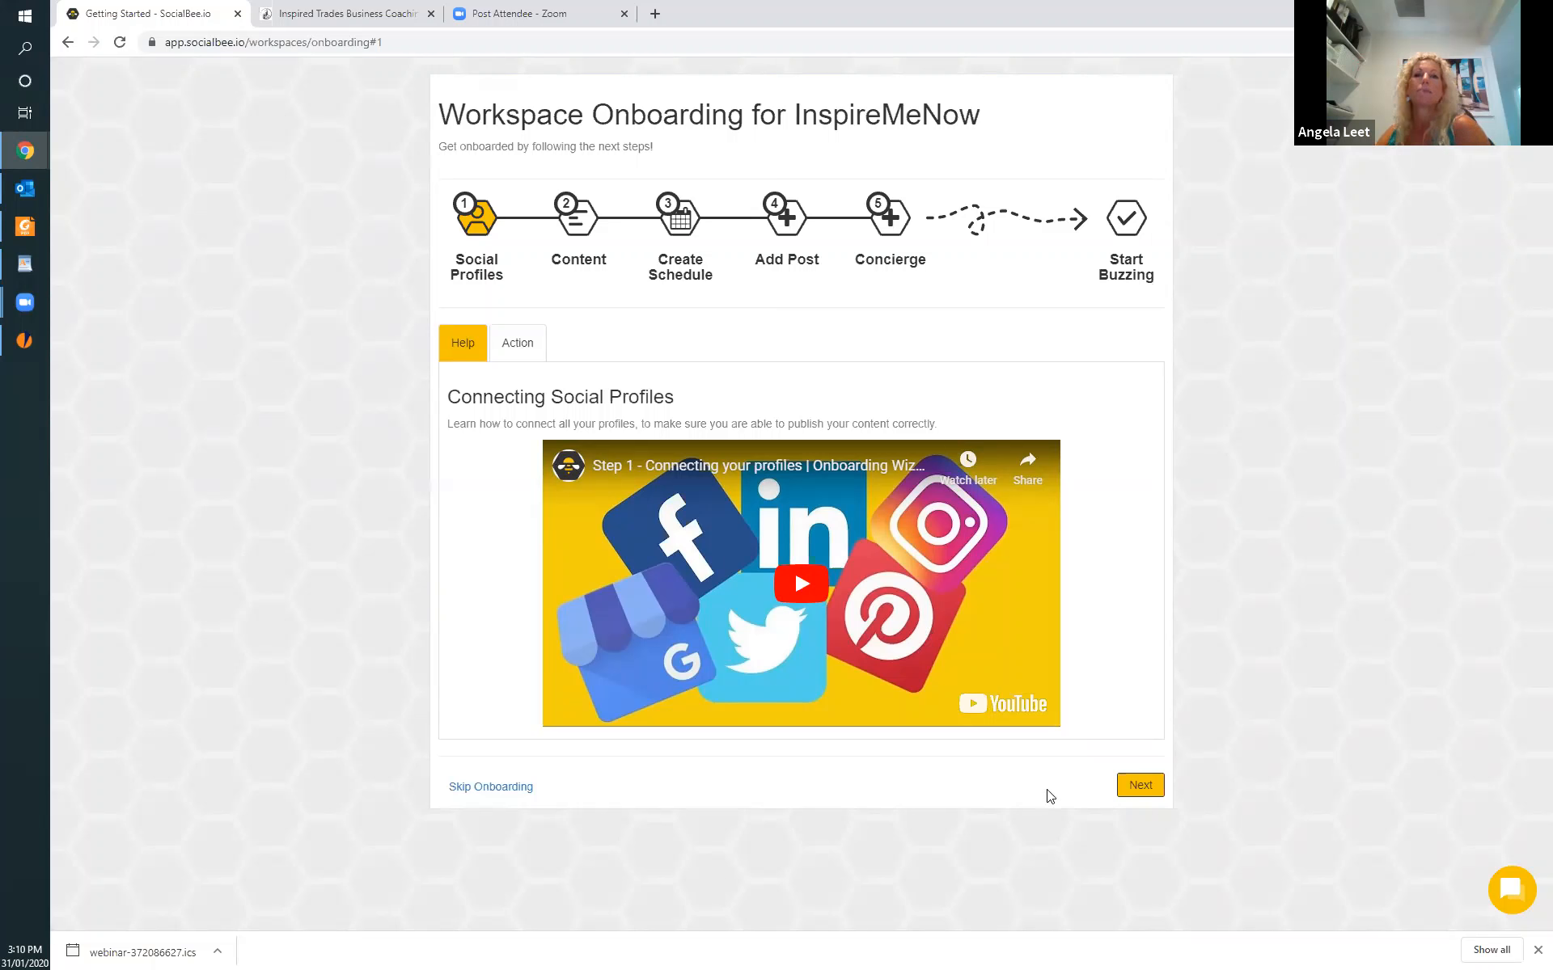
pyautogui.click(1141, 786)
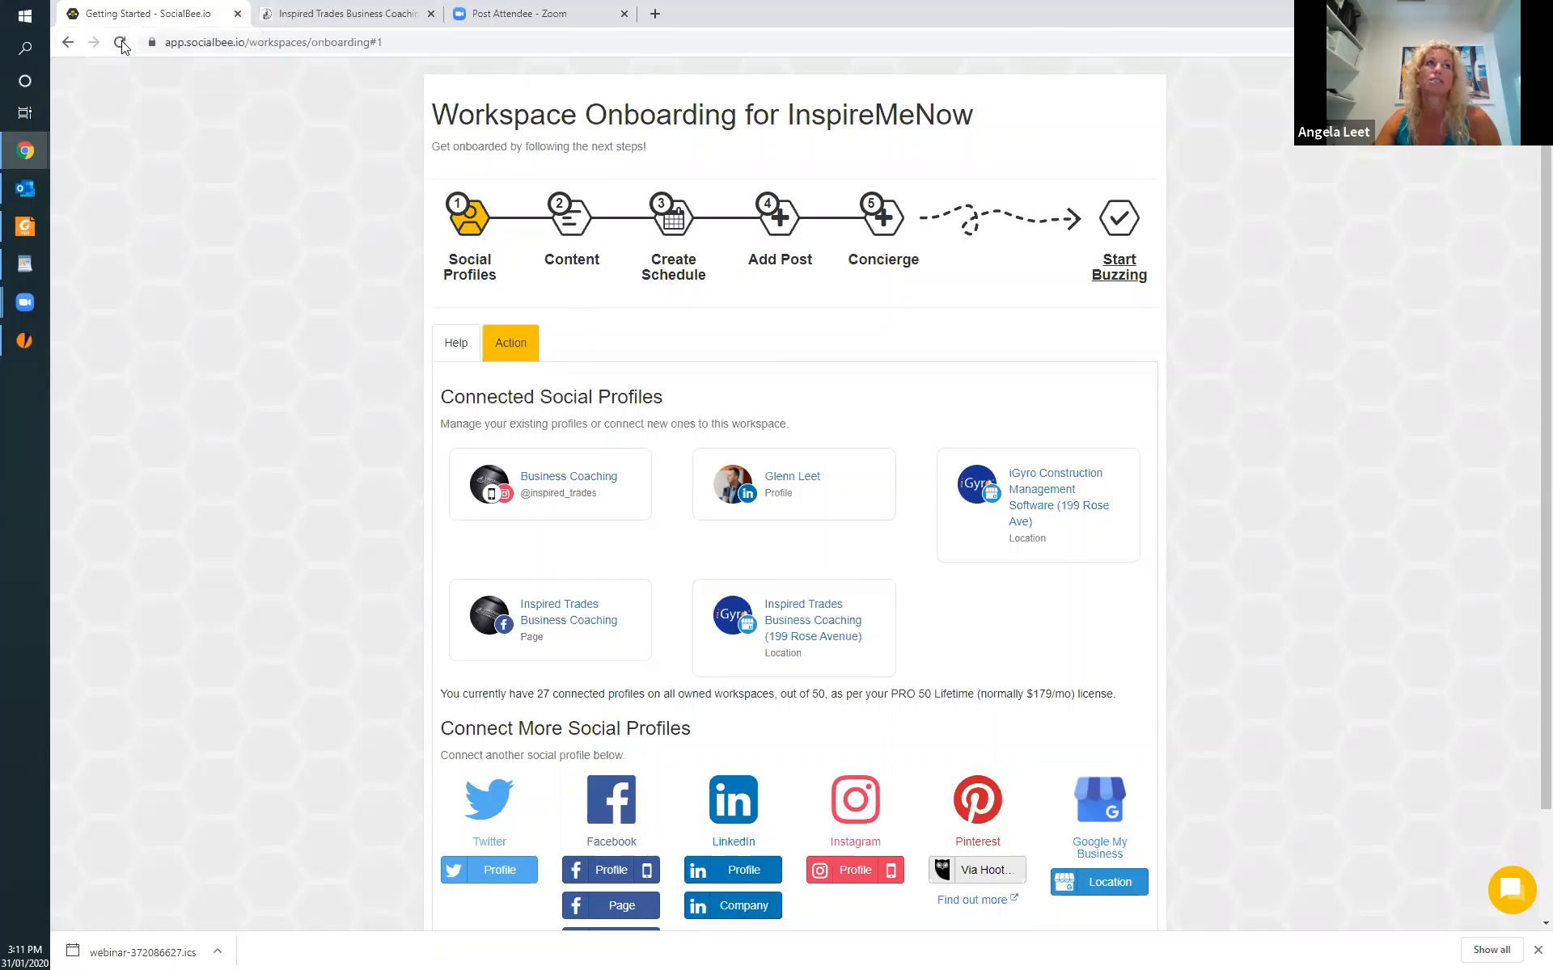
pyautogui.click(68, 43)
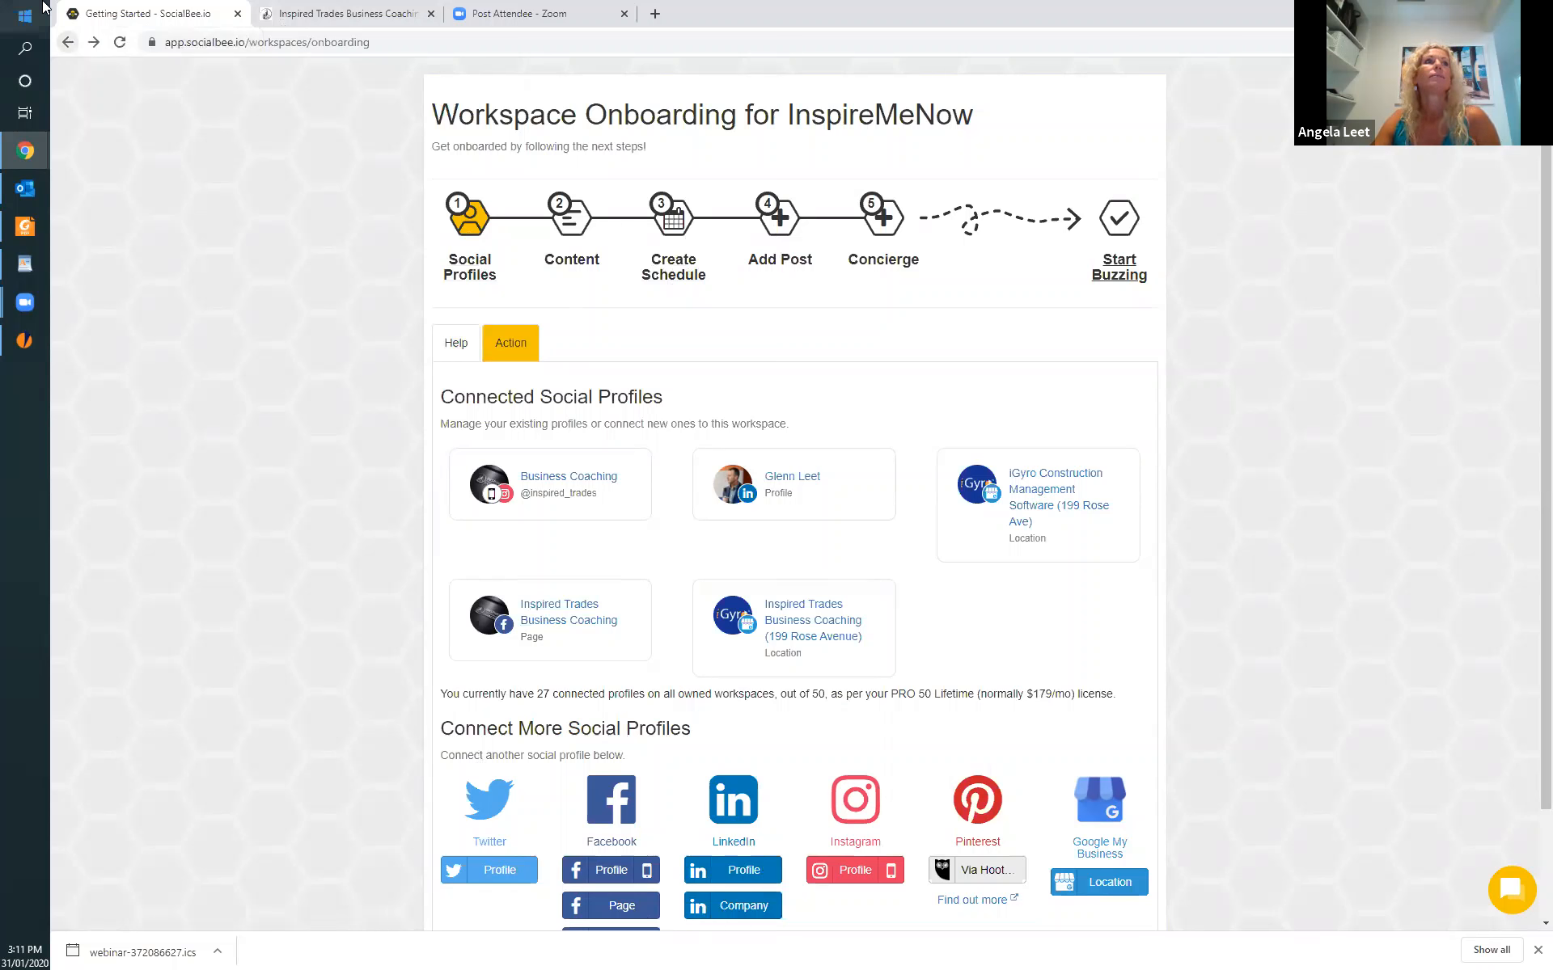
# Close the onboarding page, then reopen SocialBee in a new tab on the workspace dashboard.
pyautogui.click(237, 14)
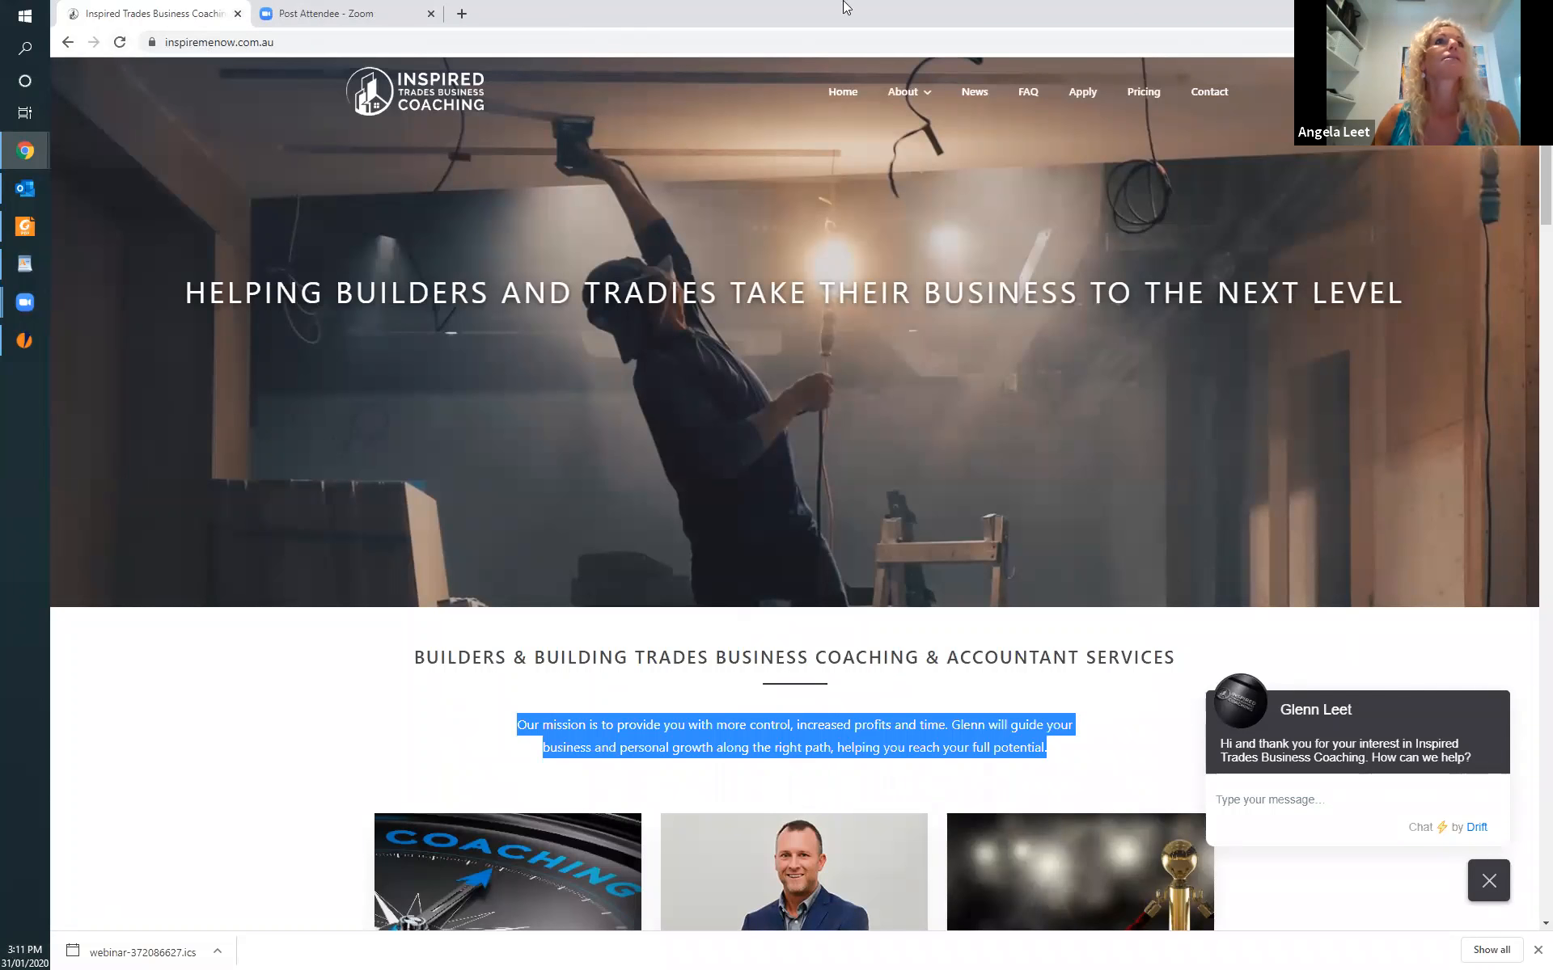
pyautogui.click(461, 14)
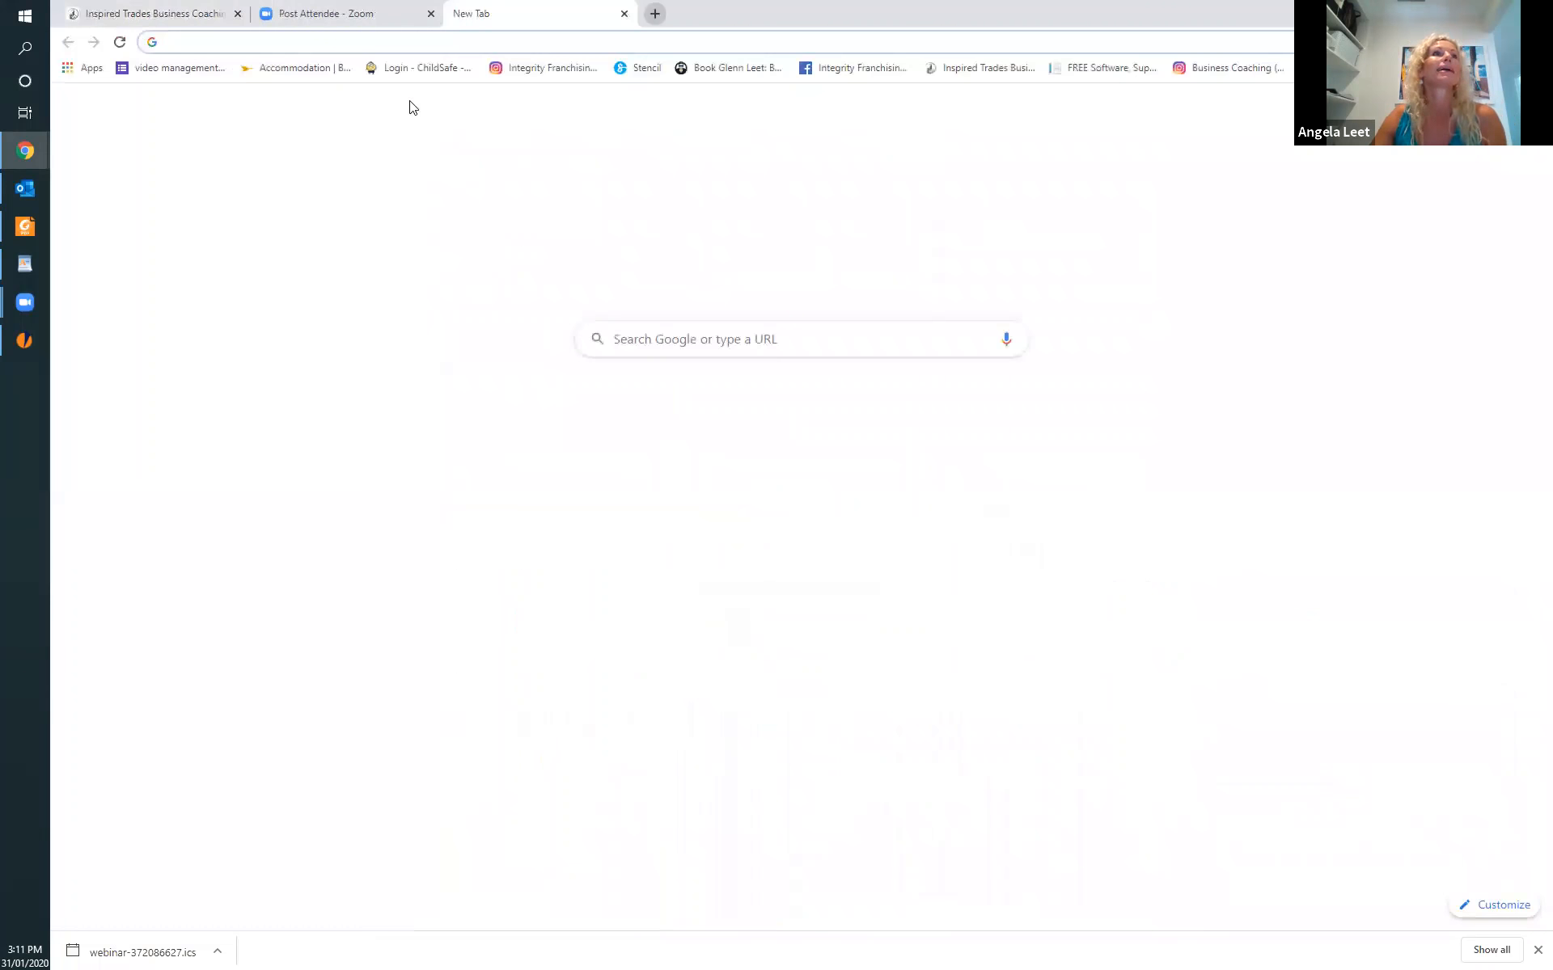
pyautogui.click(981, 416)
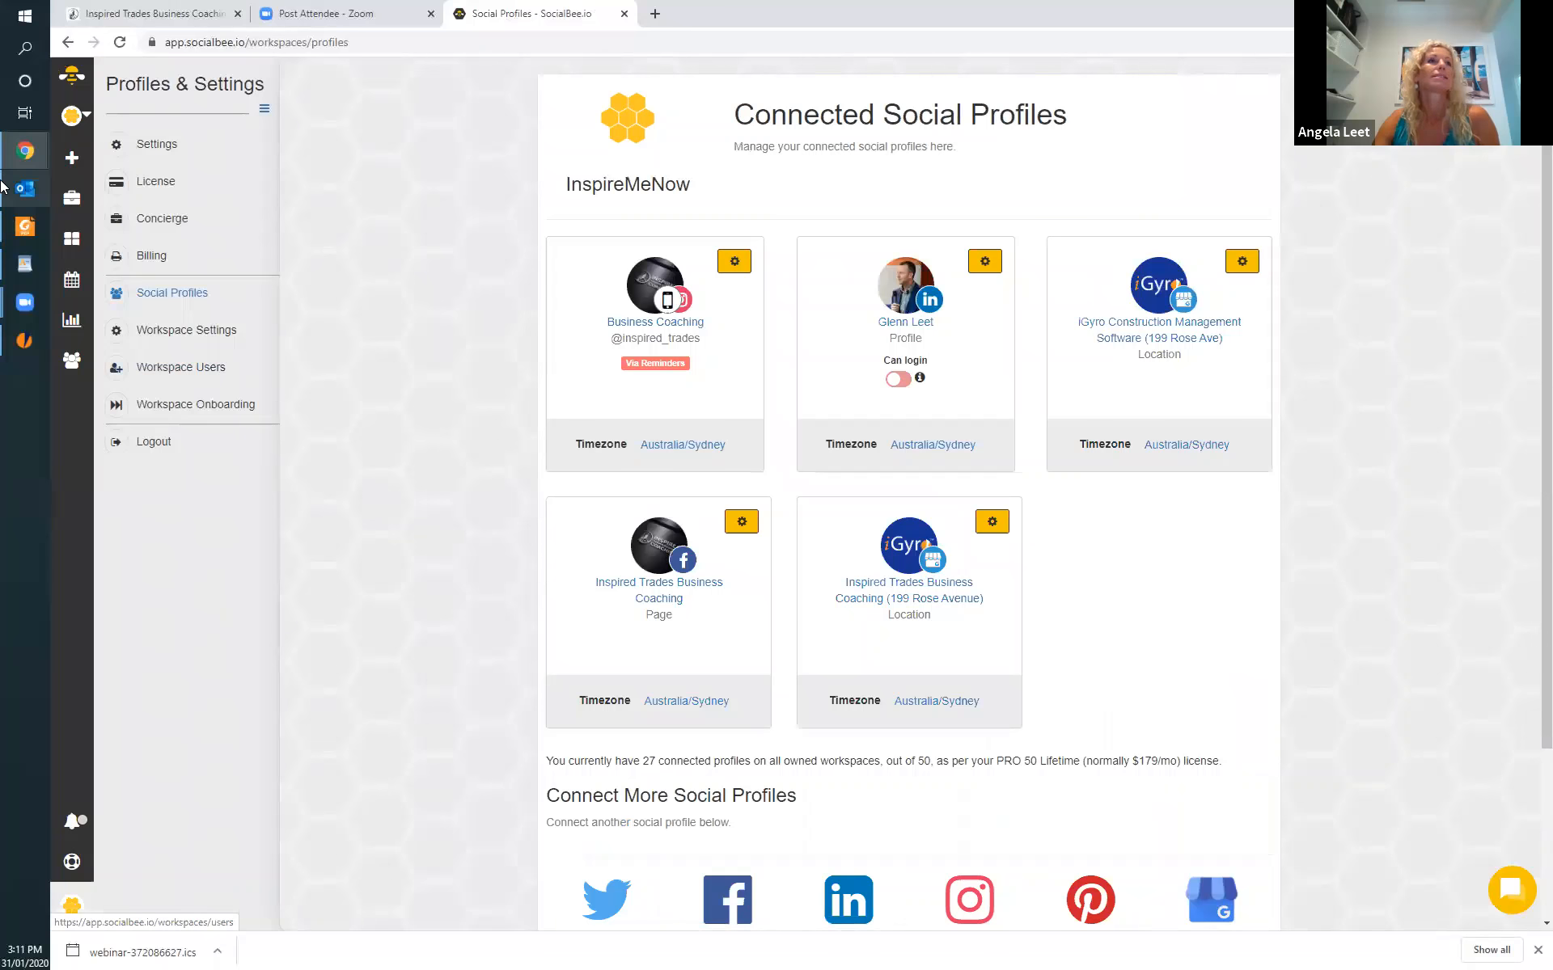
pyautogui.click(73, 81)
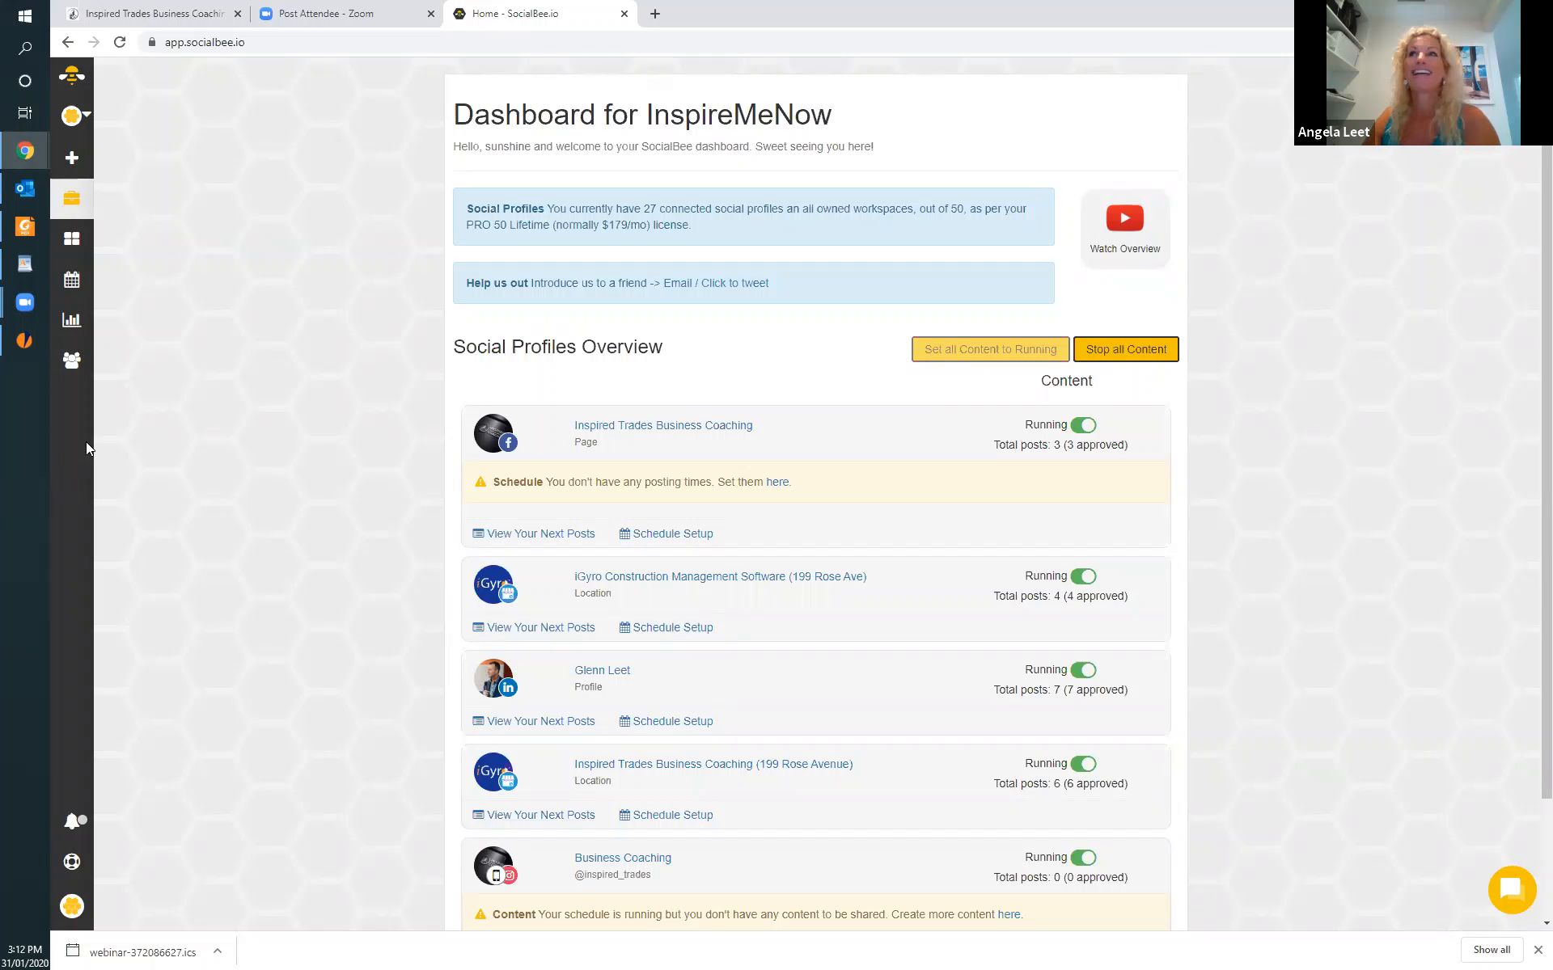
# Open the Schedule Overview and review the weekly posting times for the whole day.
pyautogui.click(70, 283)
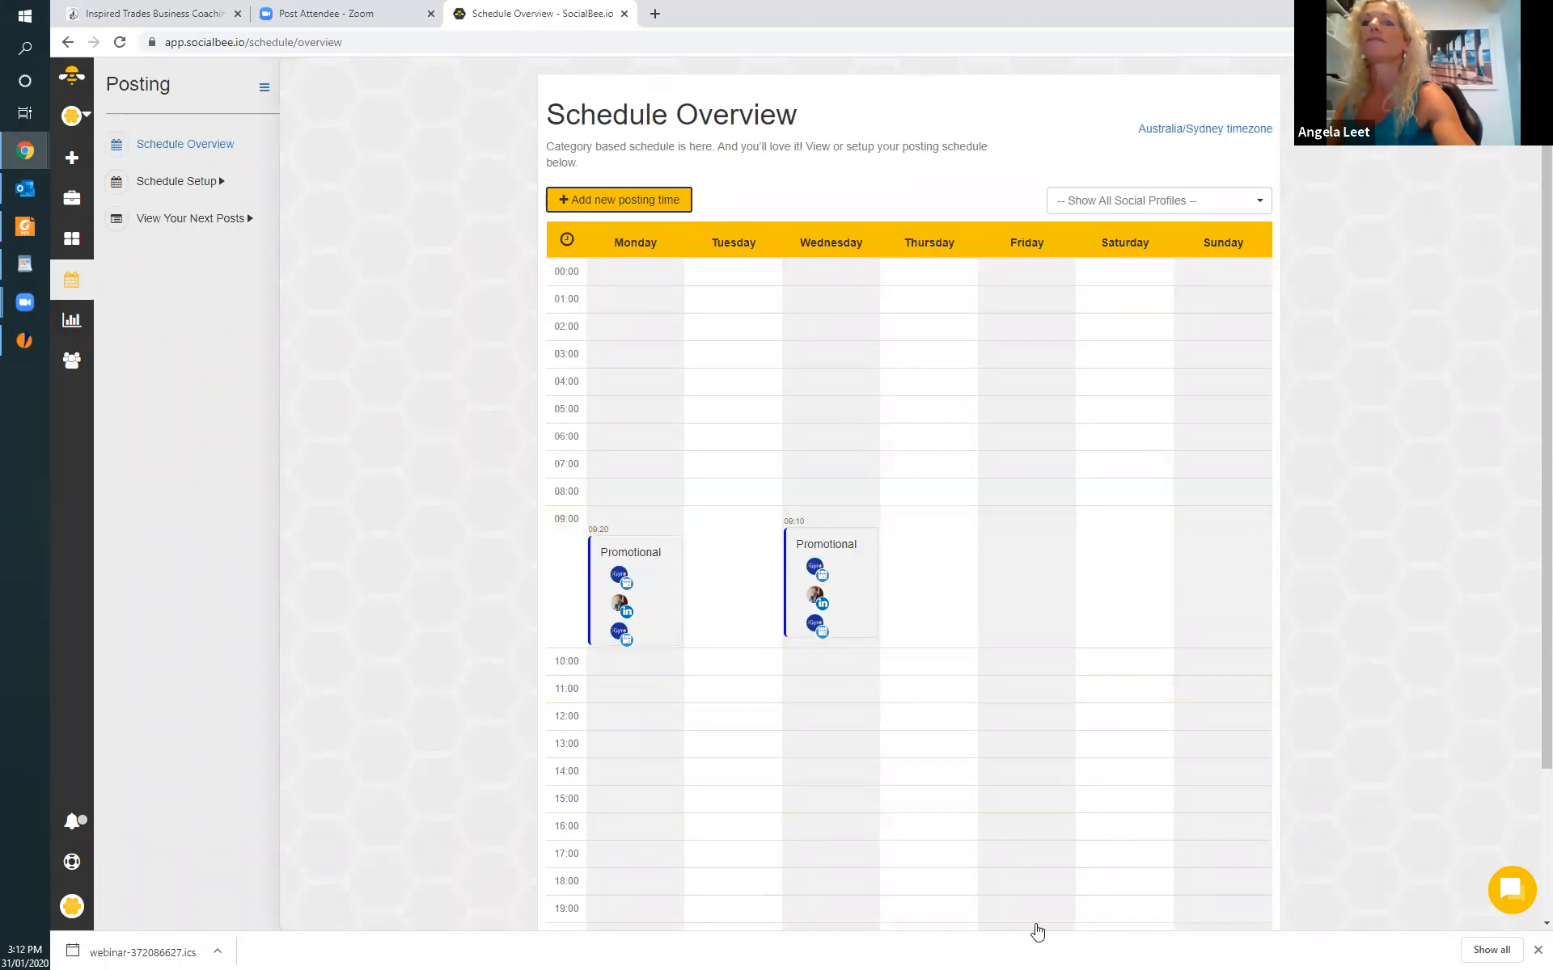
pyautogui.scroll(-3, 973, 787)
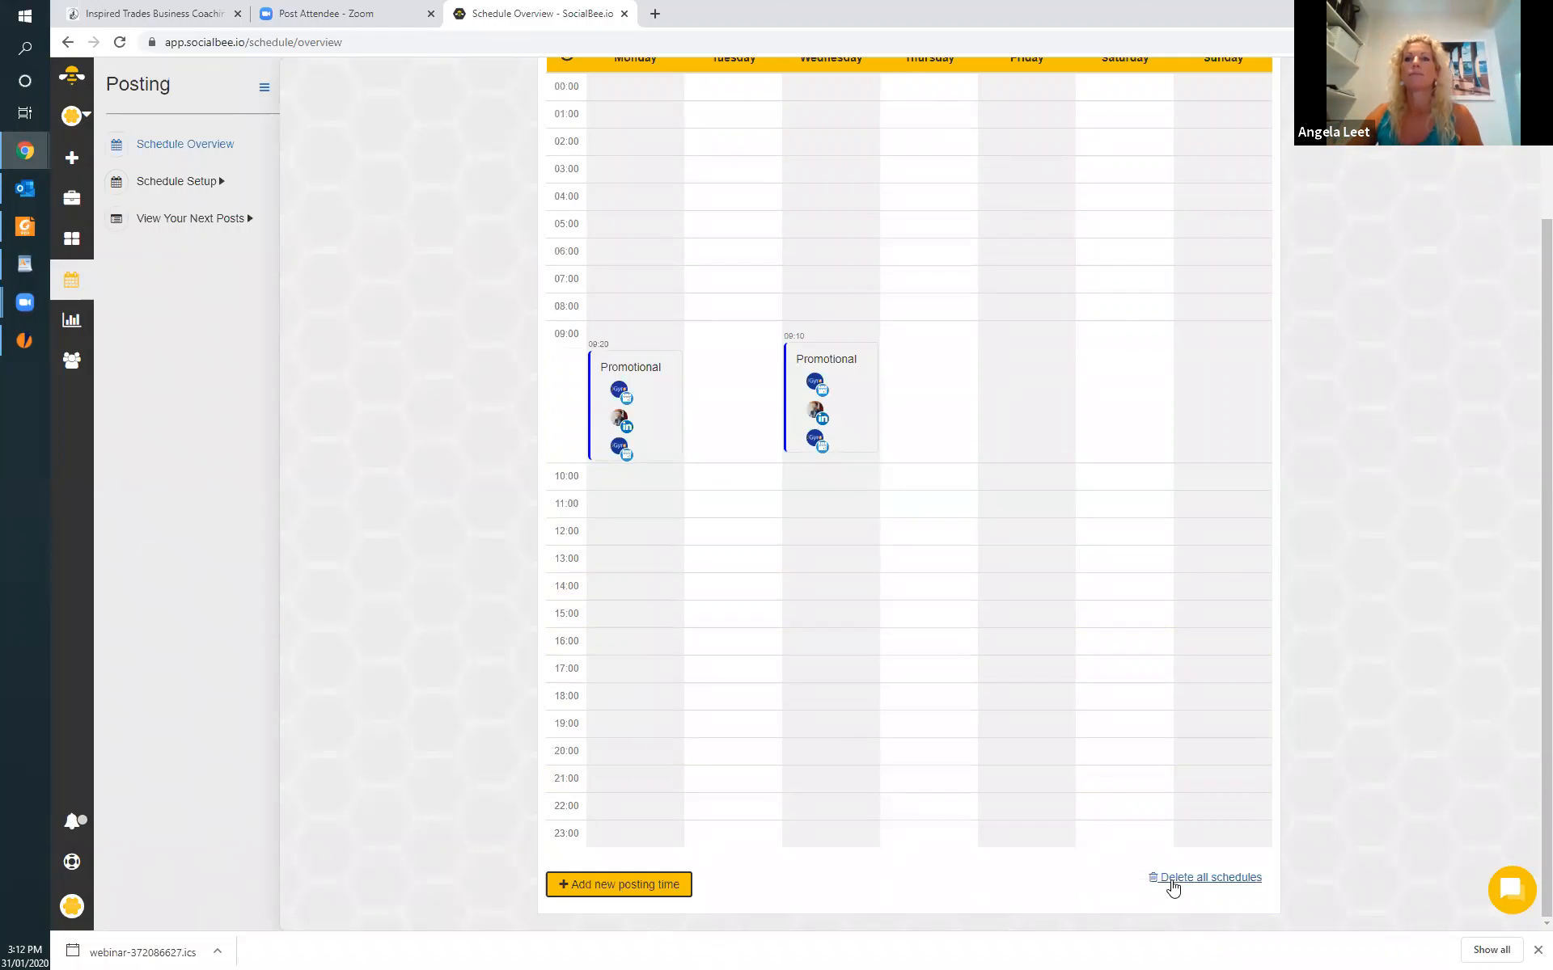
pyautogui.scroll(3, 1040, 804)
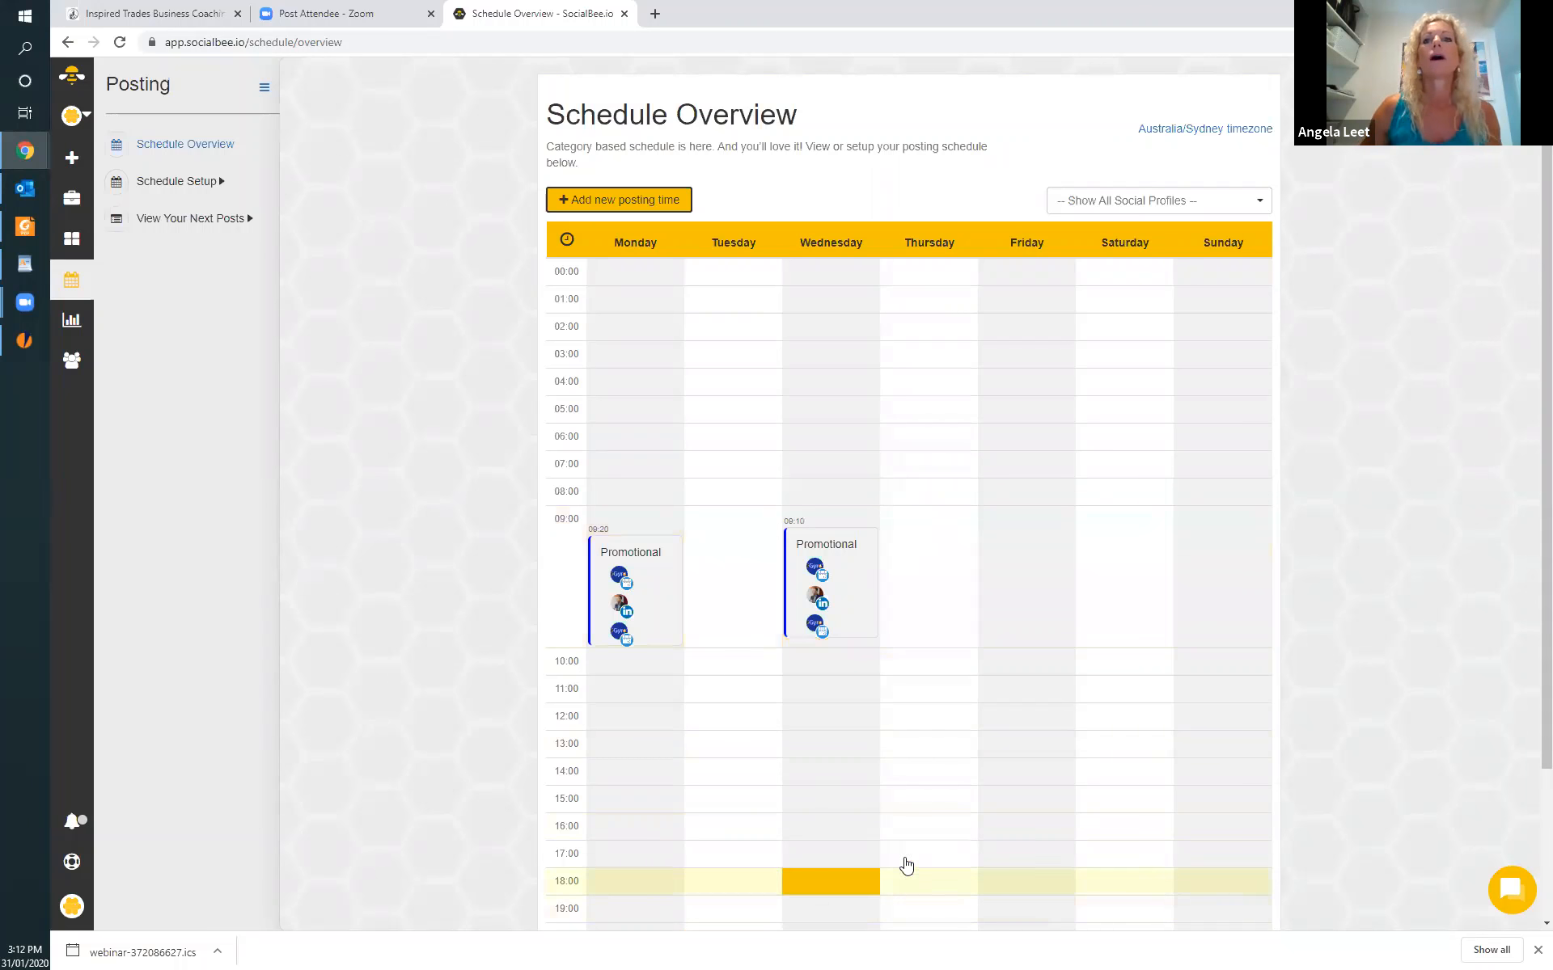
pyautogui.scroll(-3, 890, 859)
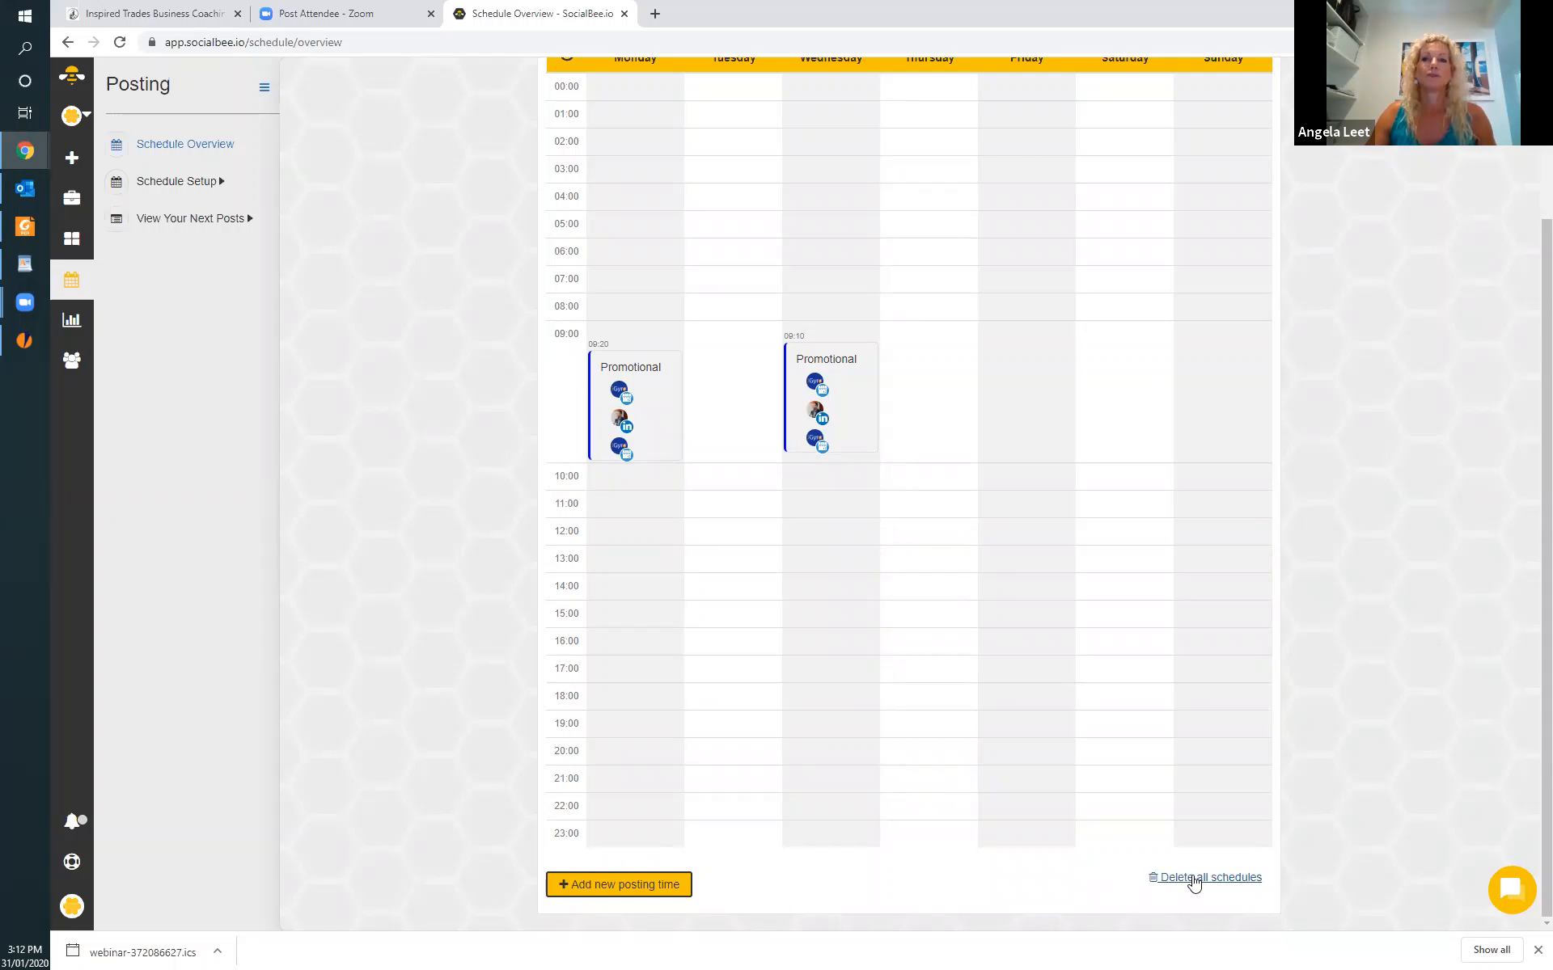
pyautogui.scroll(3, 812, 857)
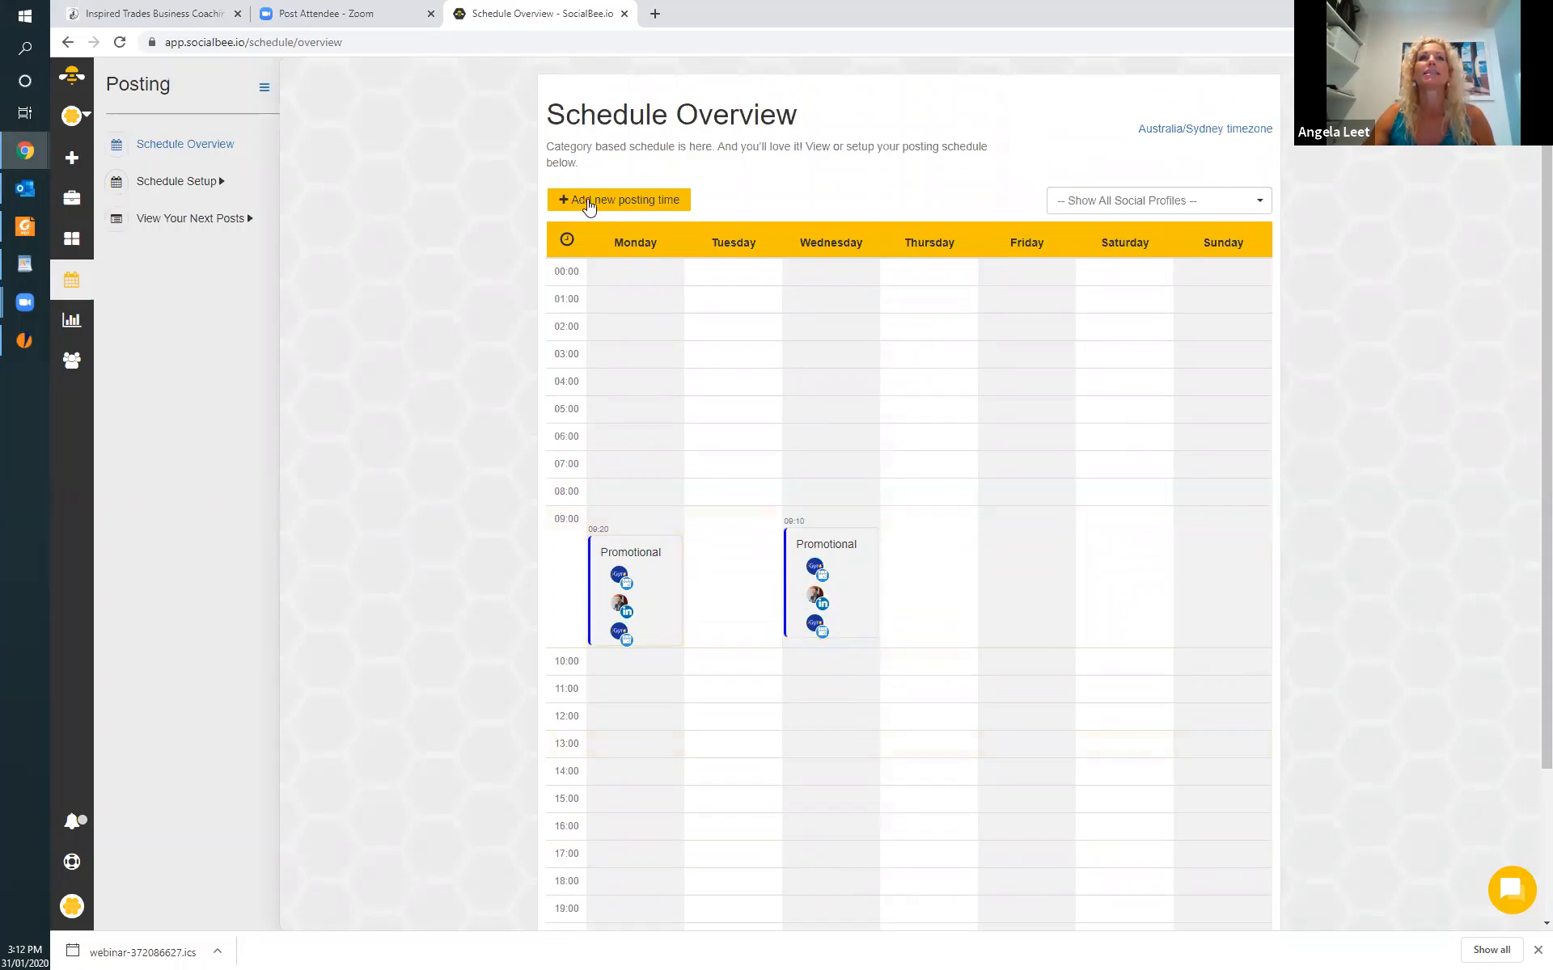
# Start a new posting time for the LinkedIn profile and both Google My Business locations, using the Promotional category.
pyautogui.click(640, 204)
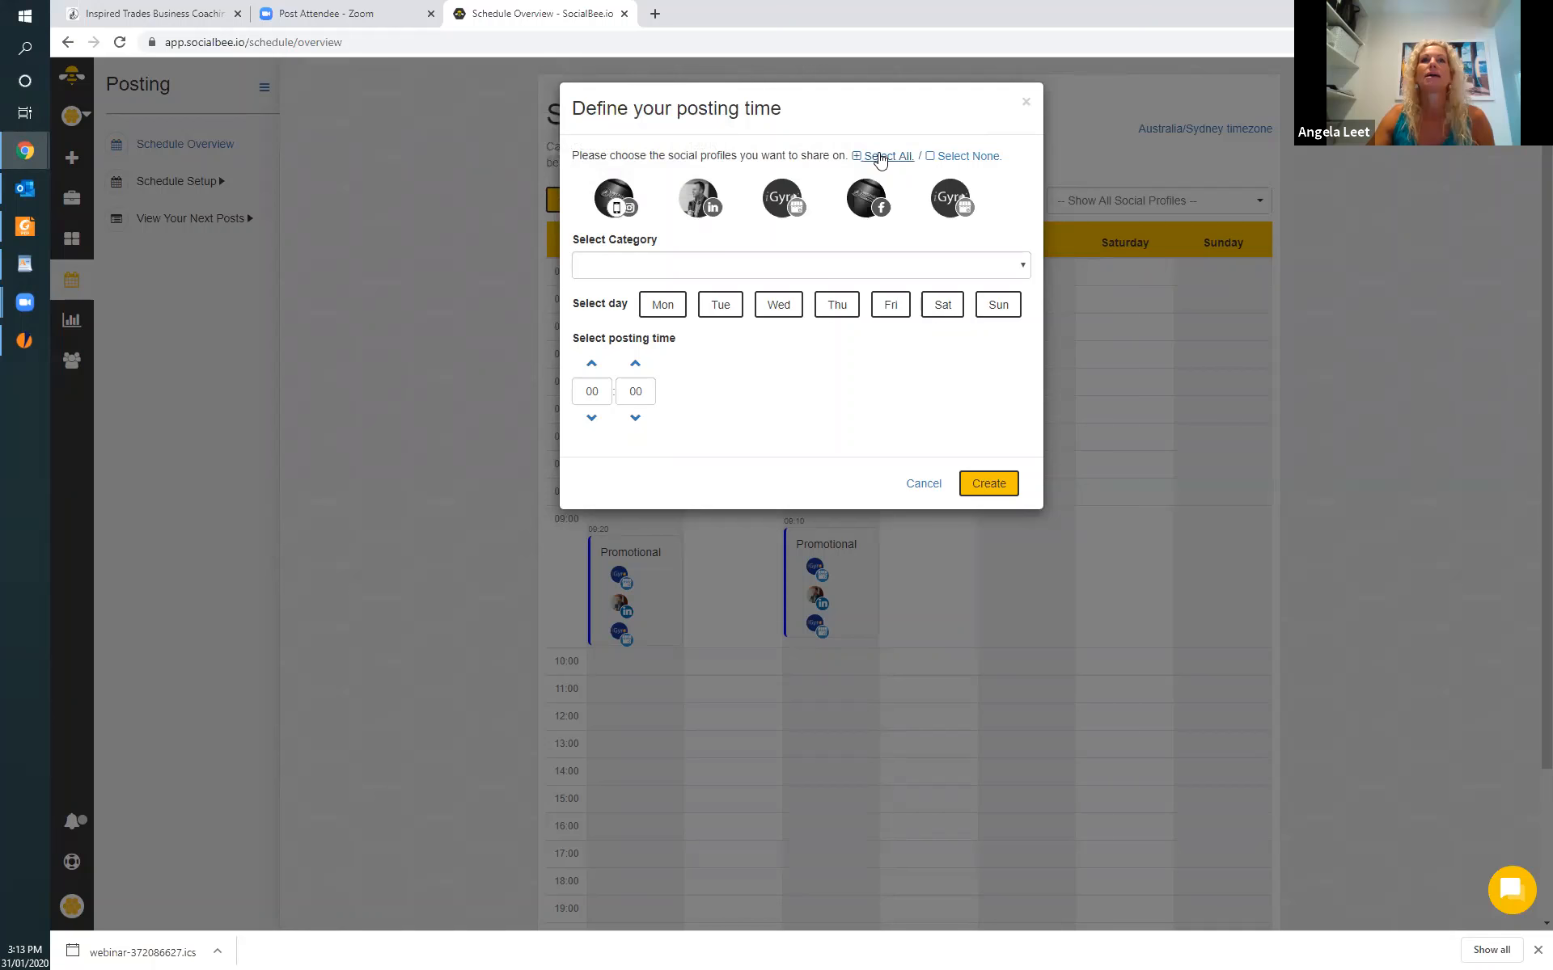
pyautogui.click(712, 208)
pyautogui.click(783, 203)
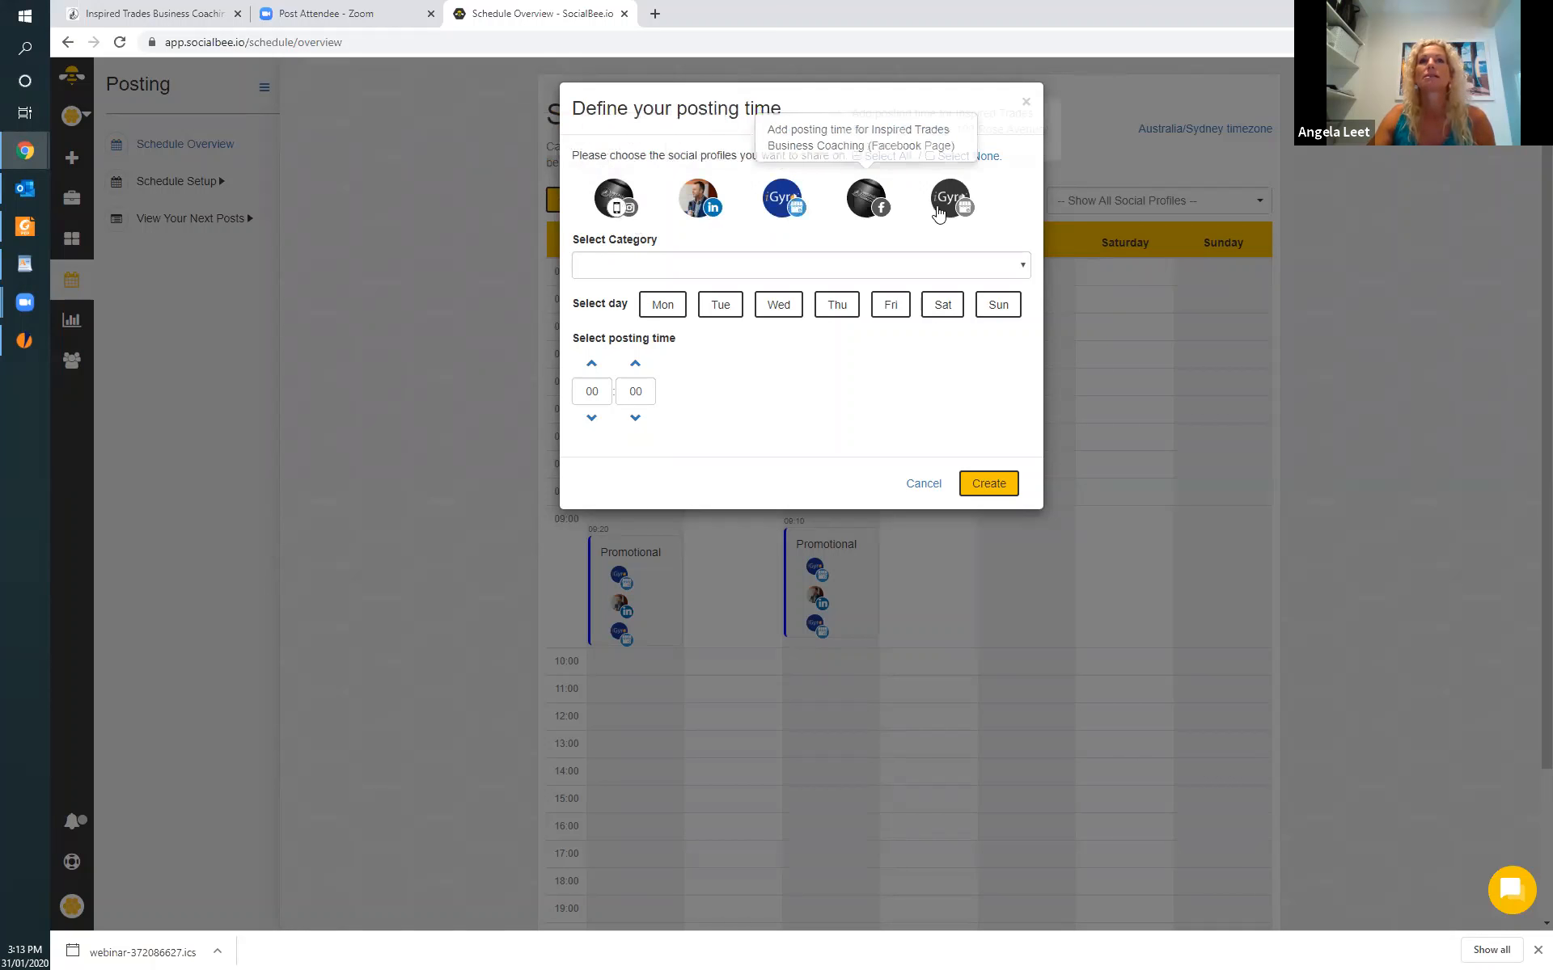
pyautogui.click(1025, 267)
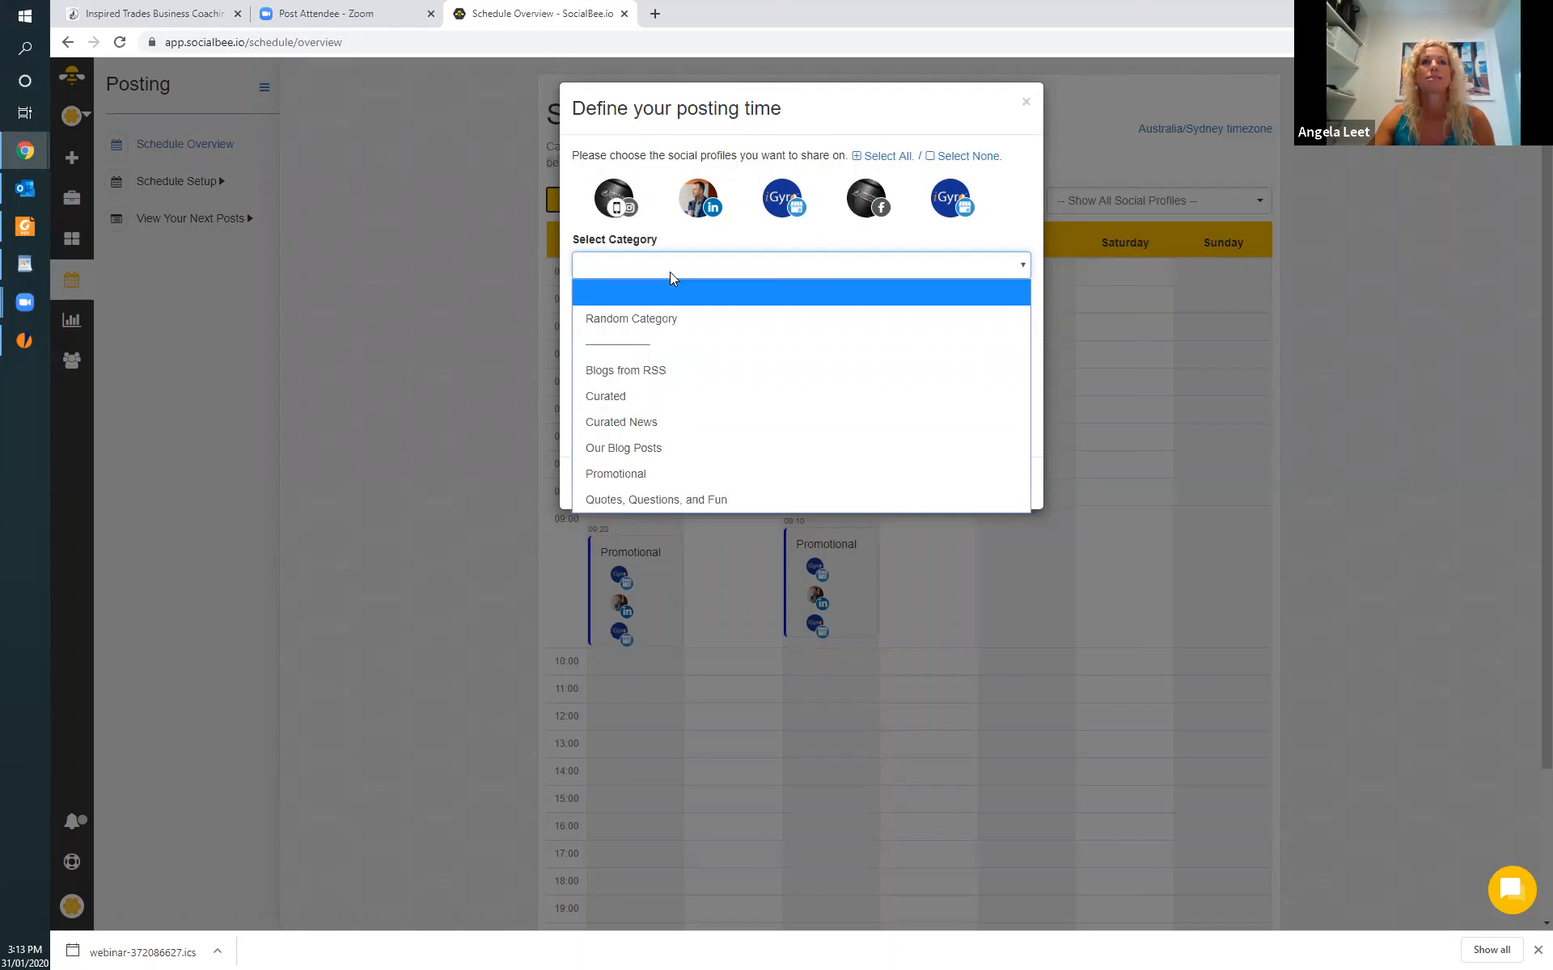
pyautogui.click(630, 476)
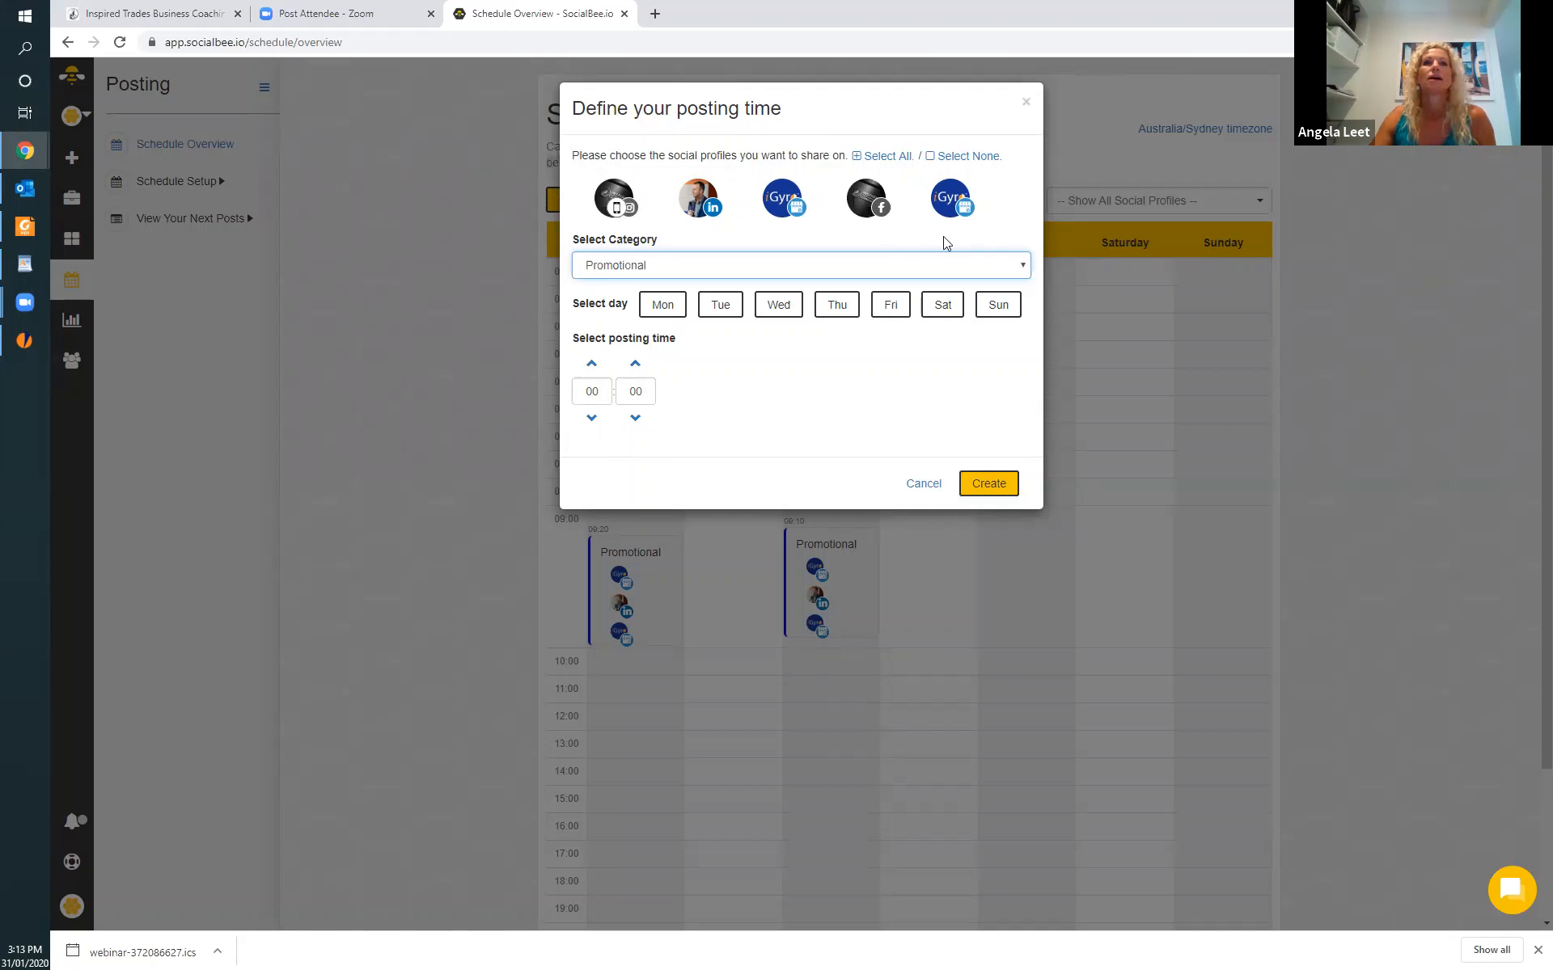
# Change the category to Random Category and create the posting time for all social profiles on Friday at 15:40.
pyautogui.click(1020, 263)
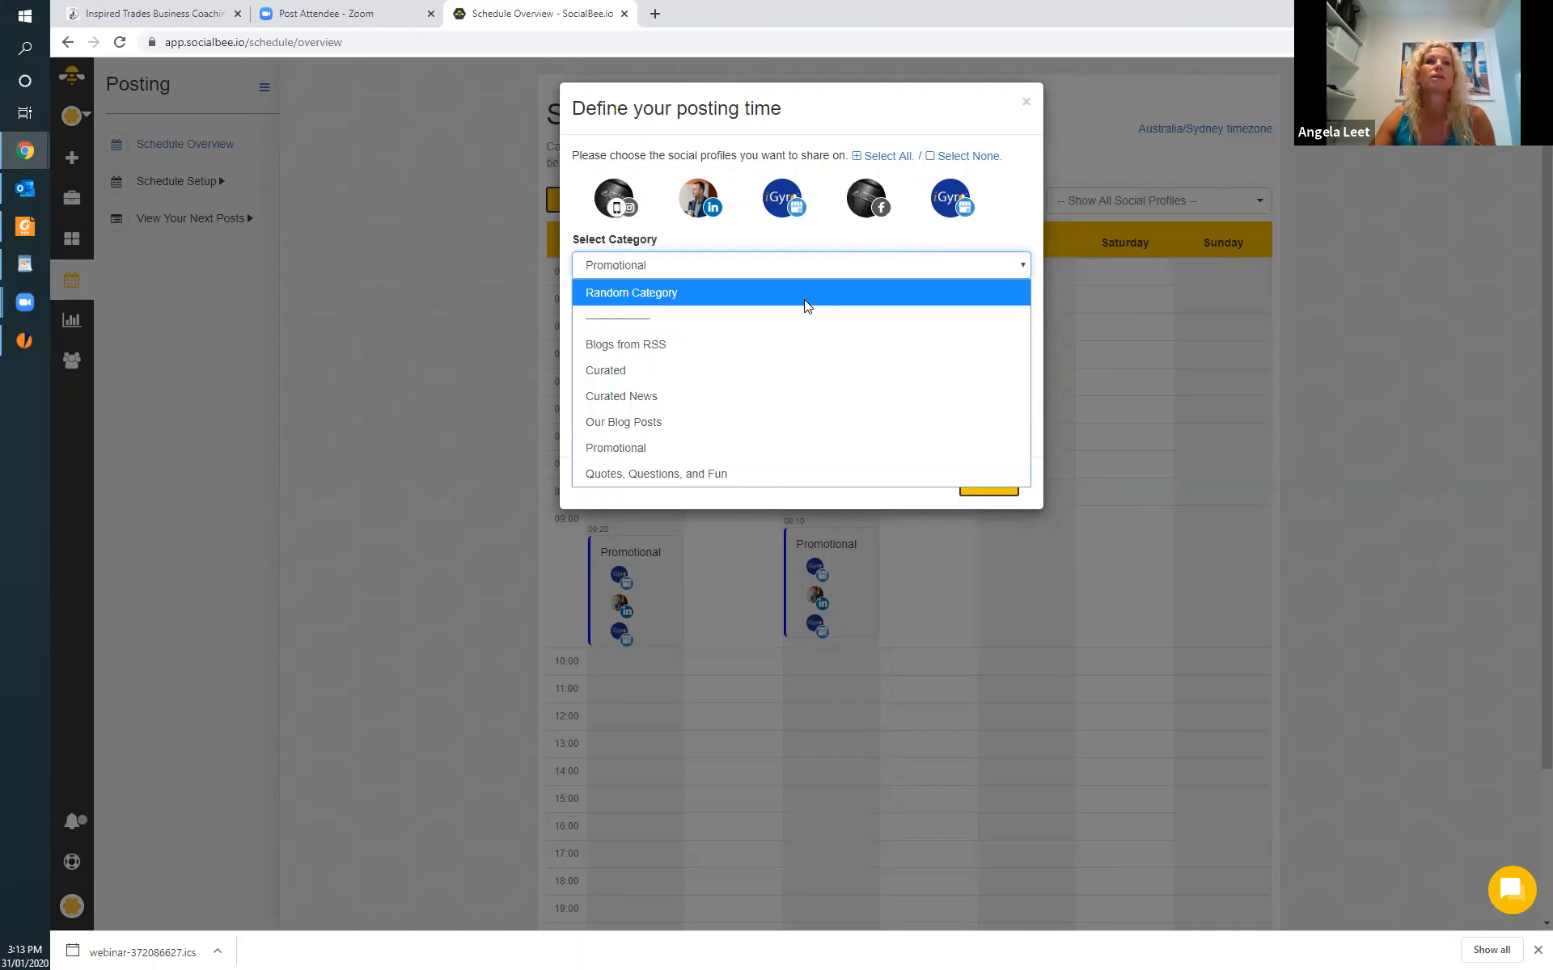
pyautogui.click(656, 294)
pyautogui.click(679, 305)
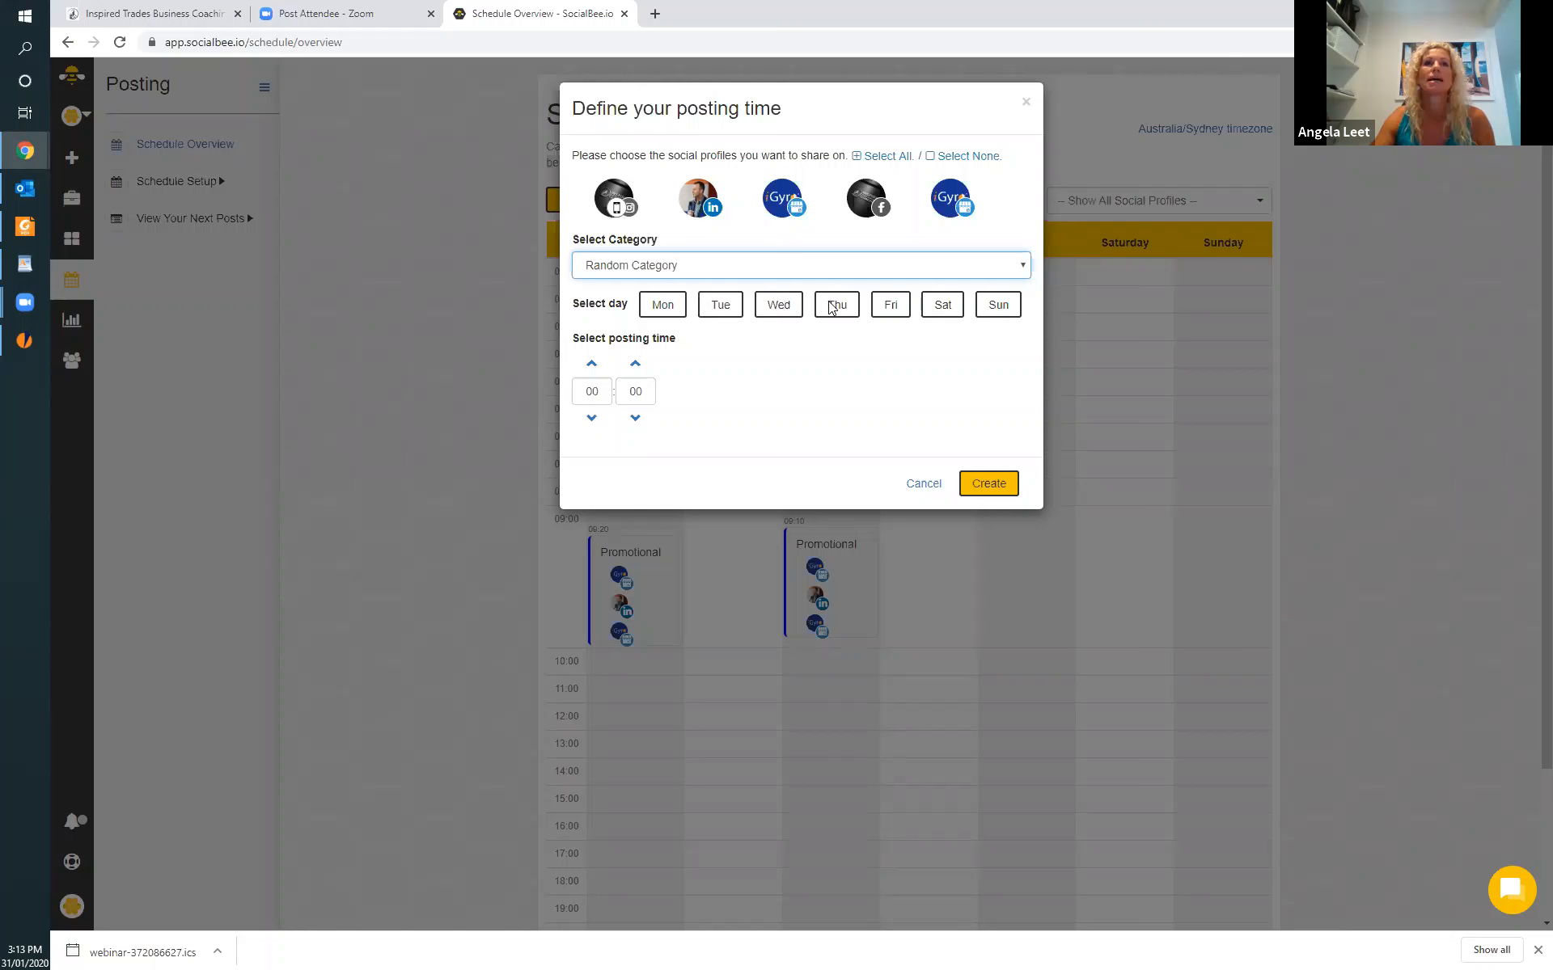
pyautogui.click(892, 310)
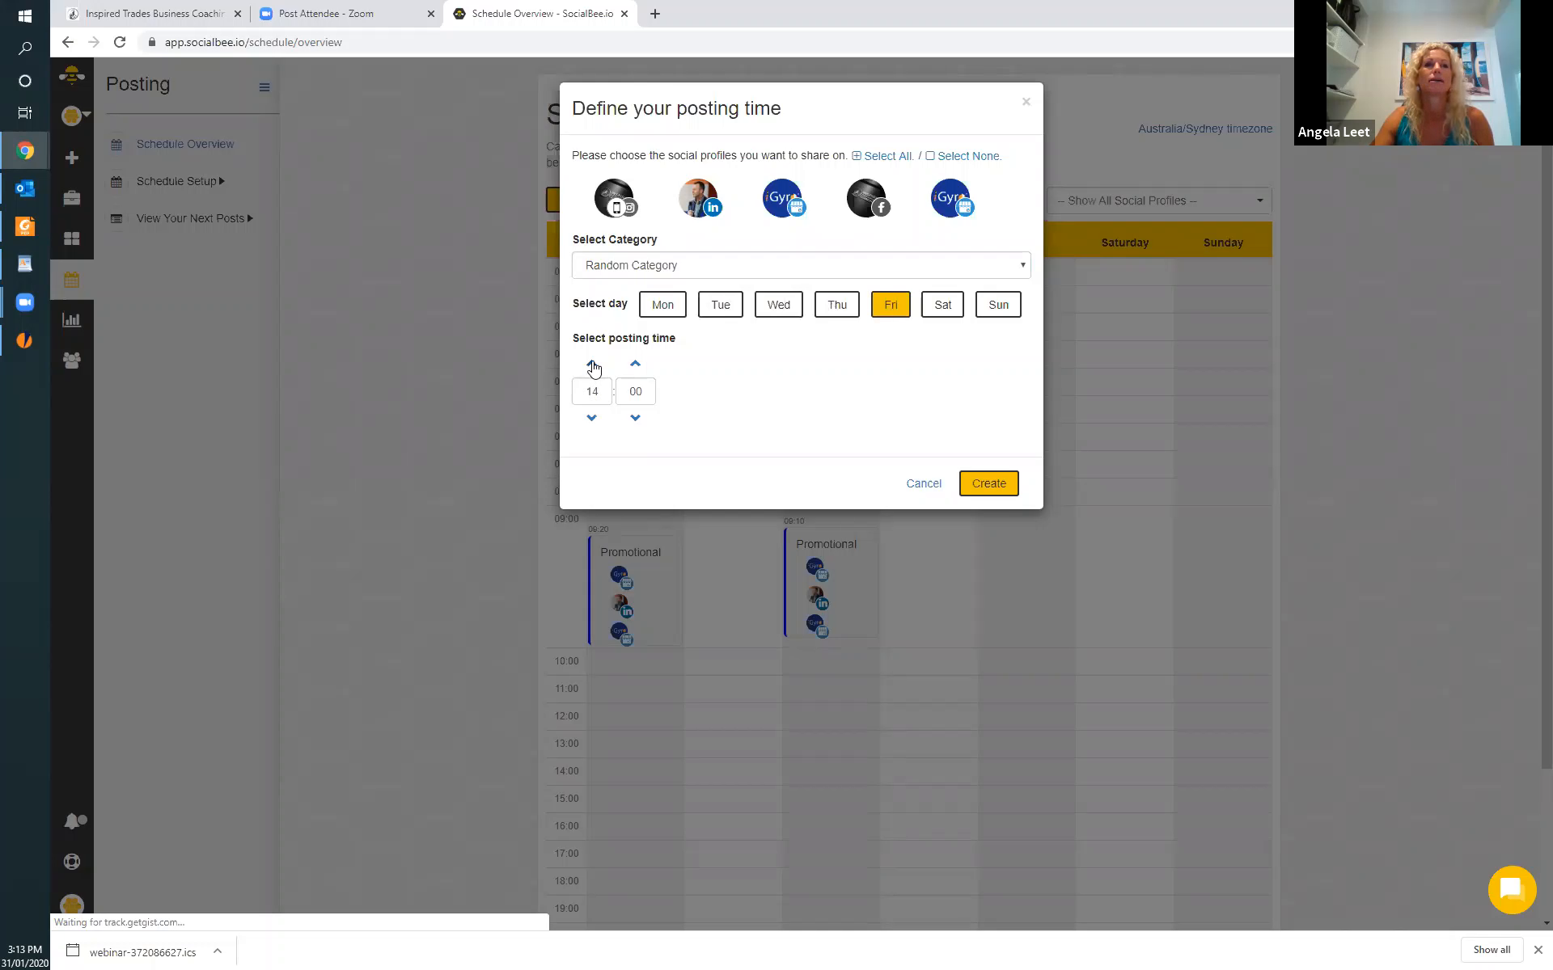
pyautogui.click(636, 365)
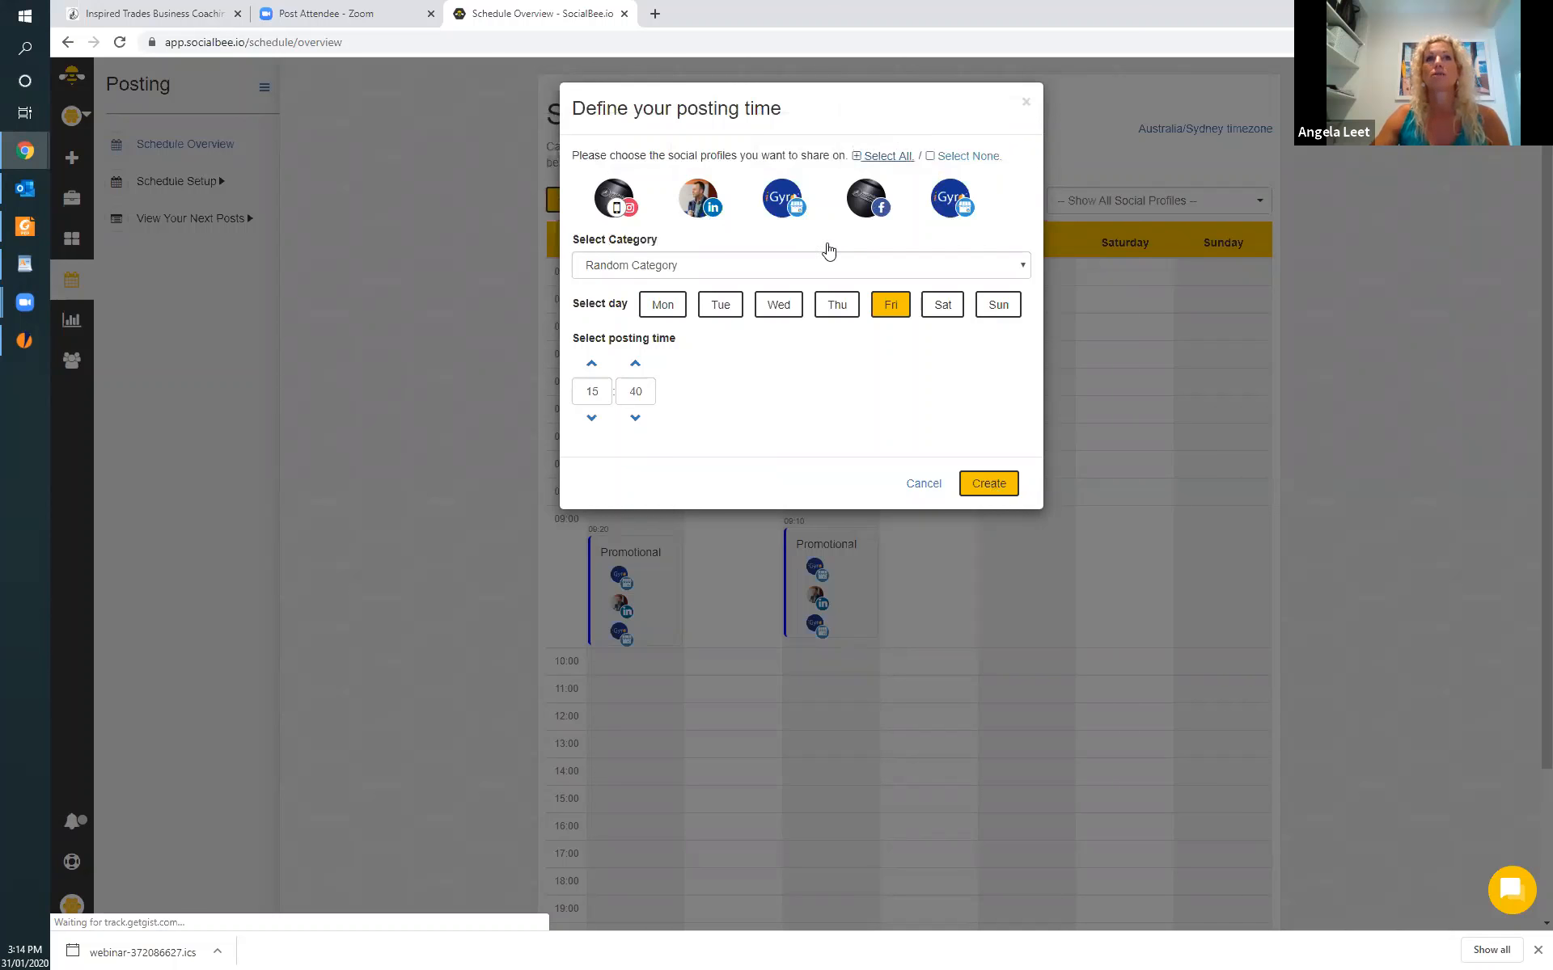
pyautogui.click(979, 487)
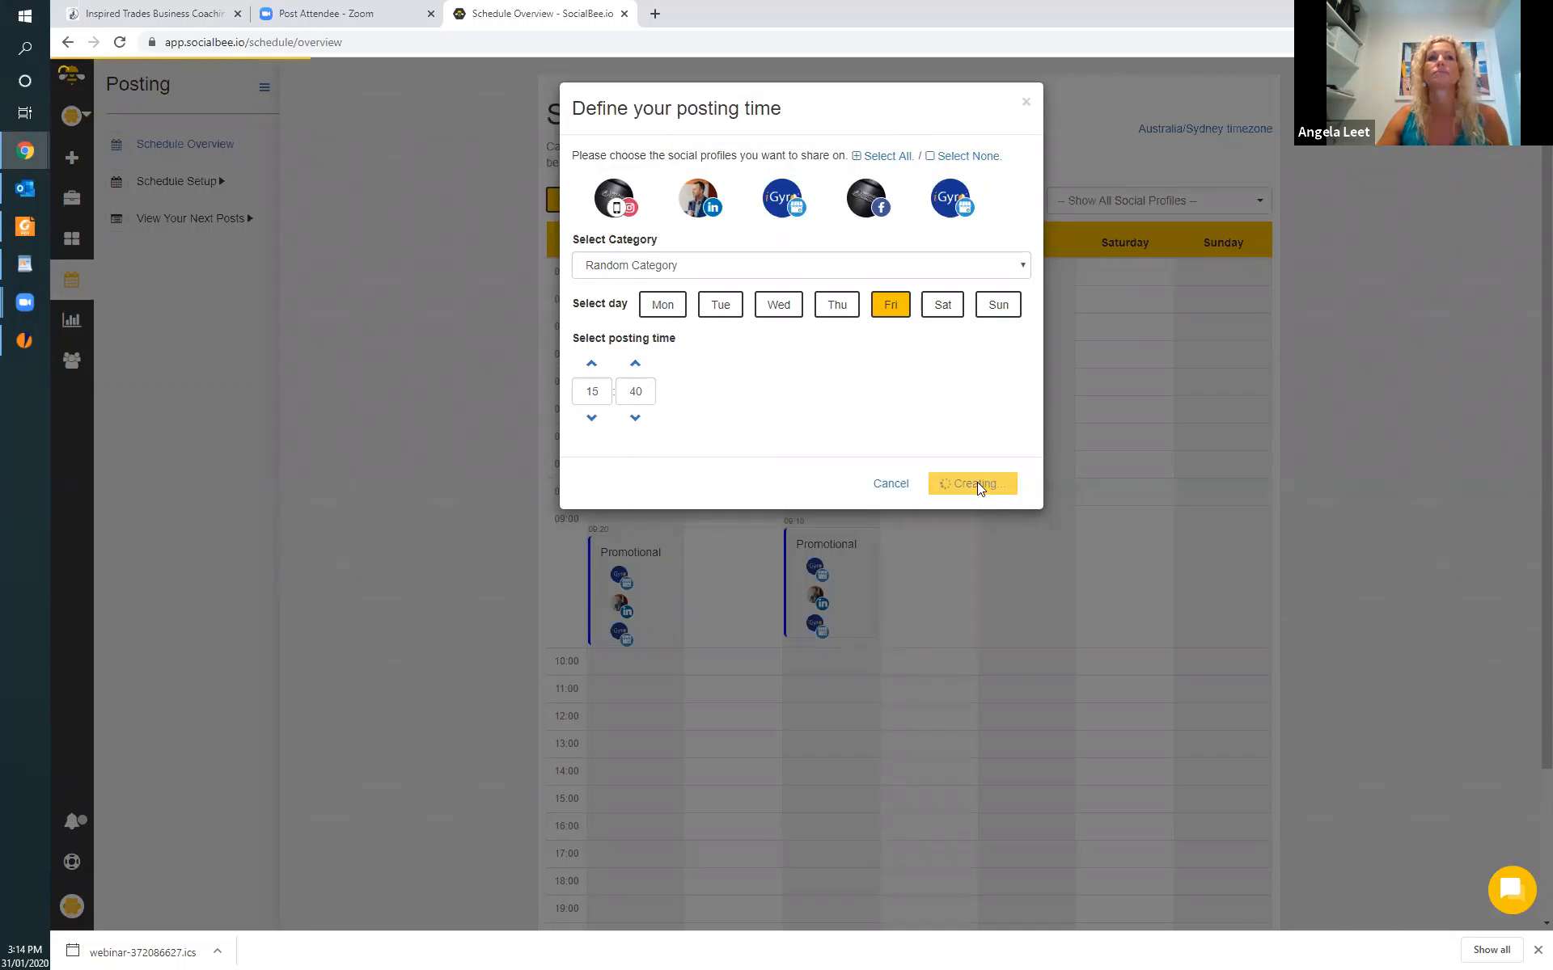
pyautogui.scroll(-5, 1100, 566)
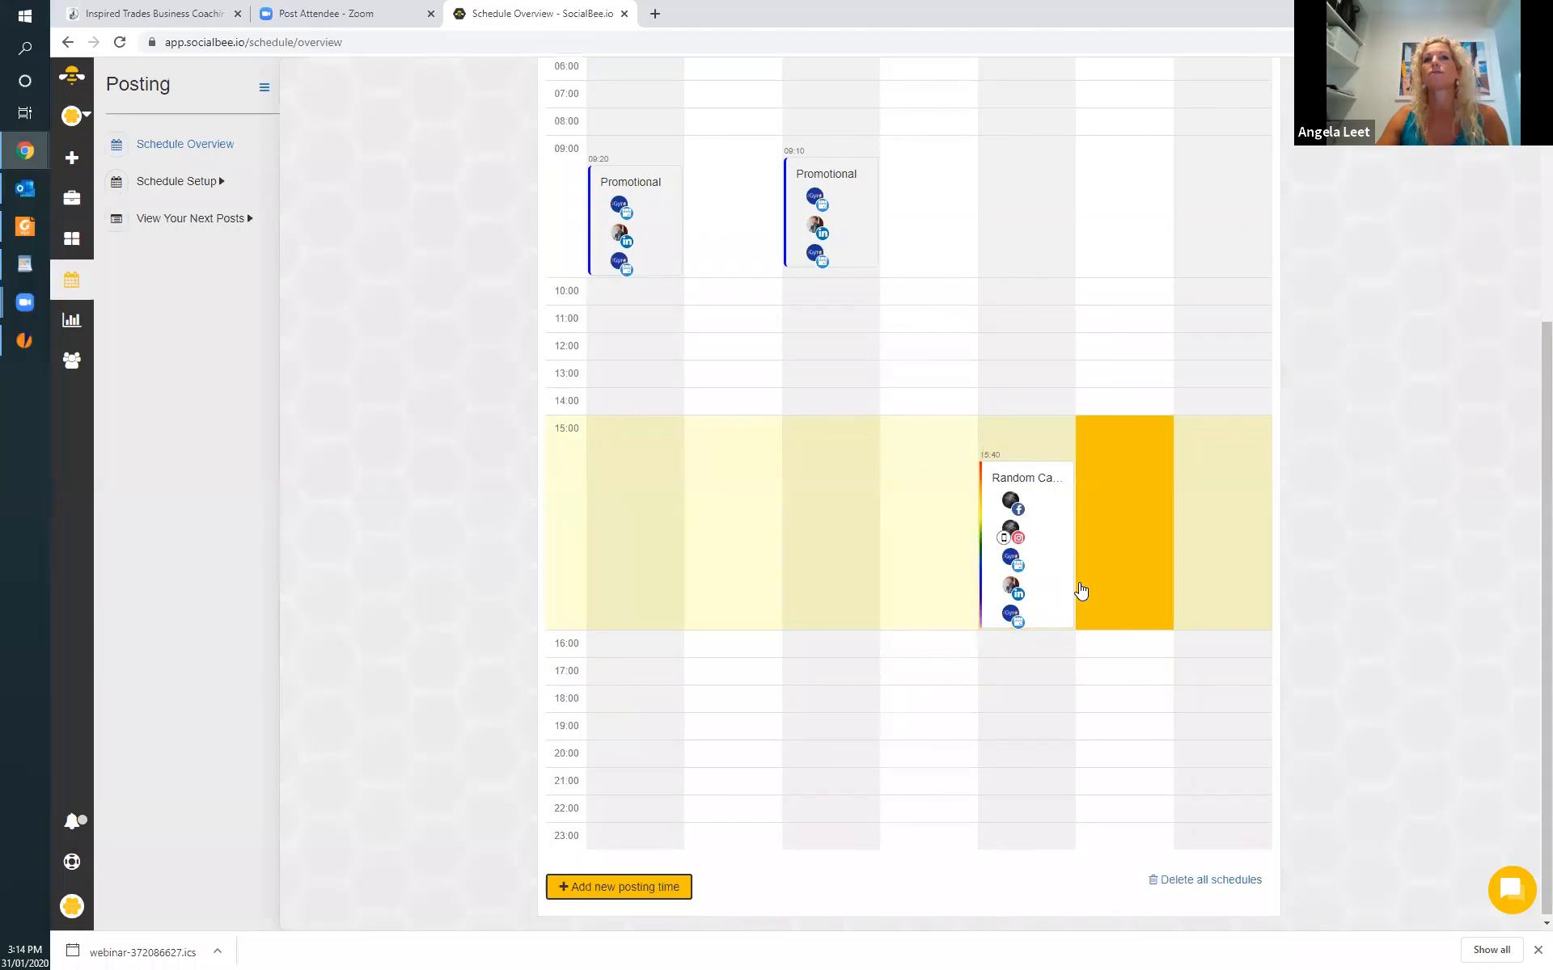
pyautogui.scroll(5, 1081, 591)
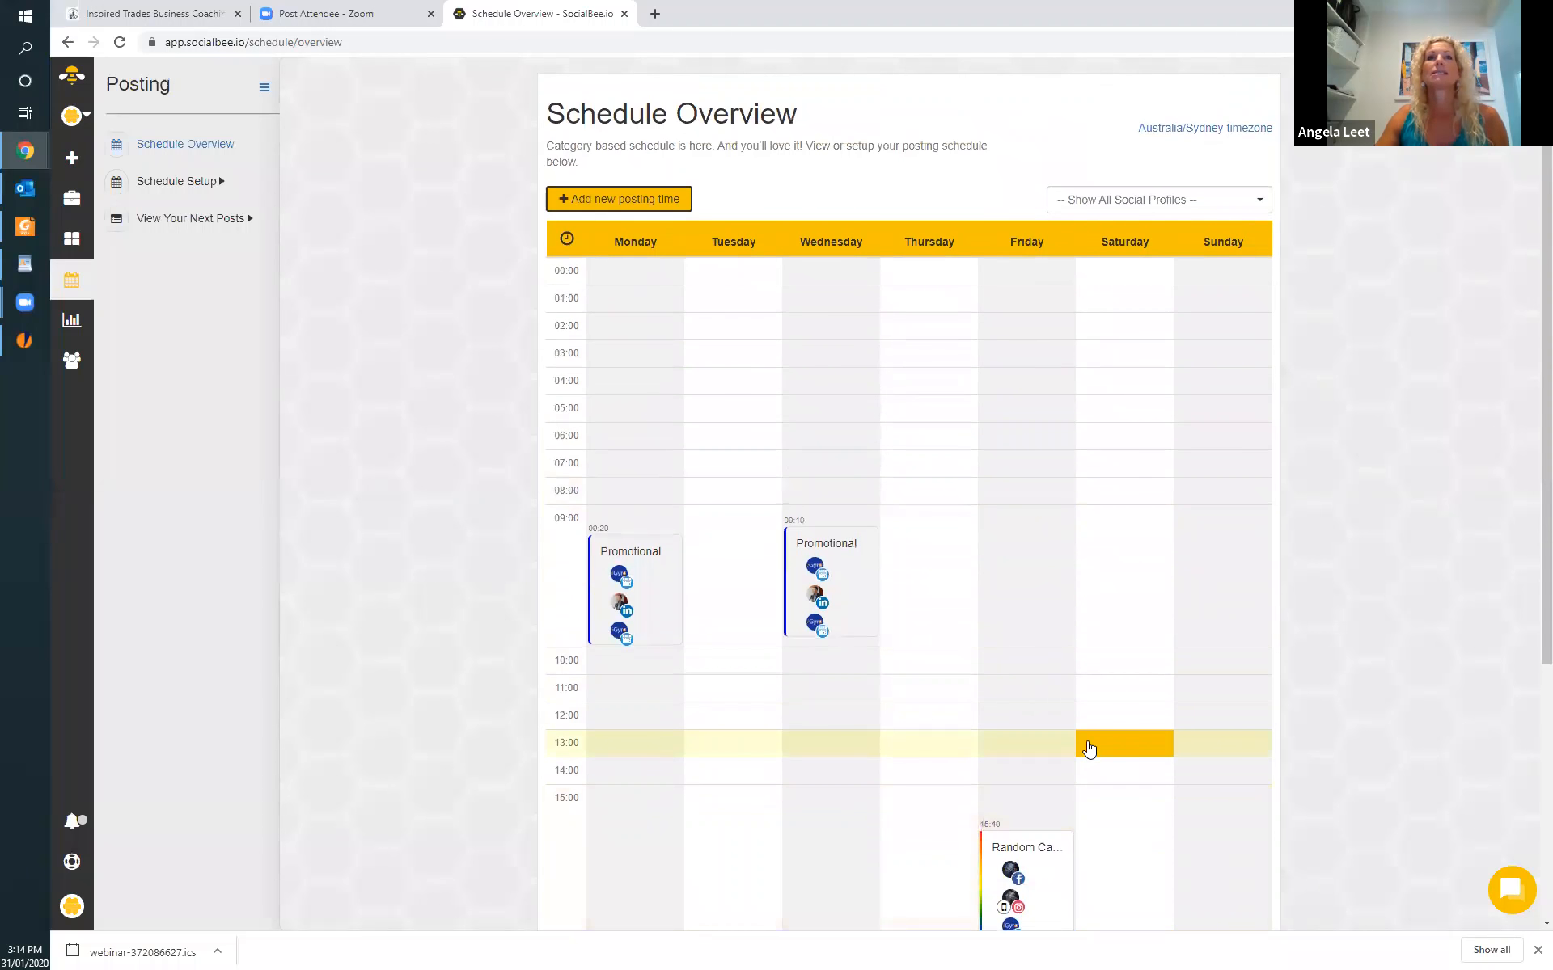
pyautogui.scroll(-4, 1090, 748)
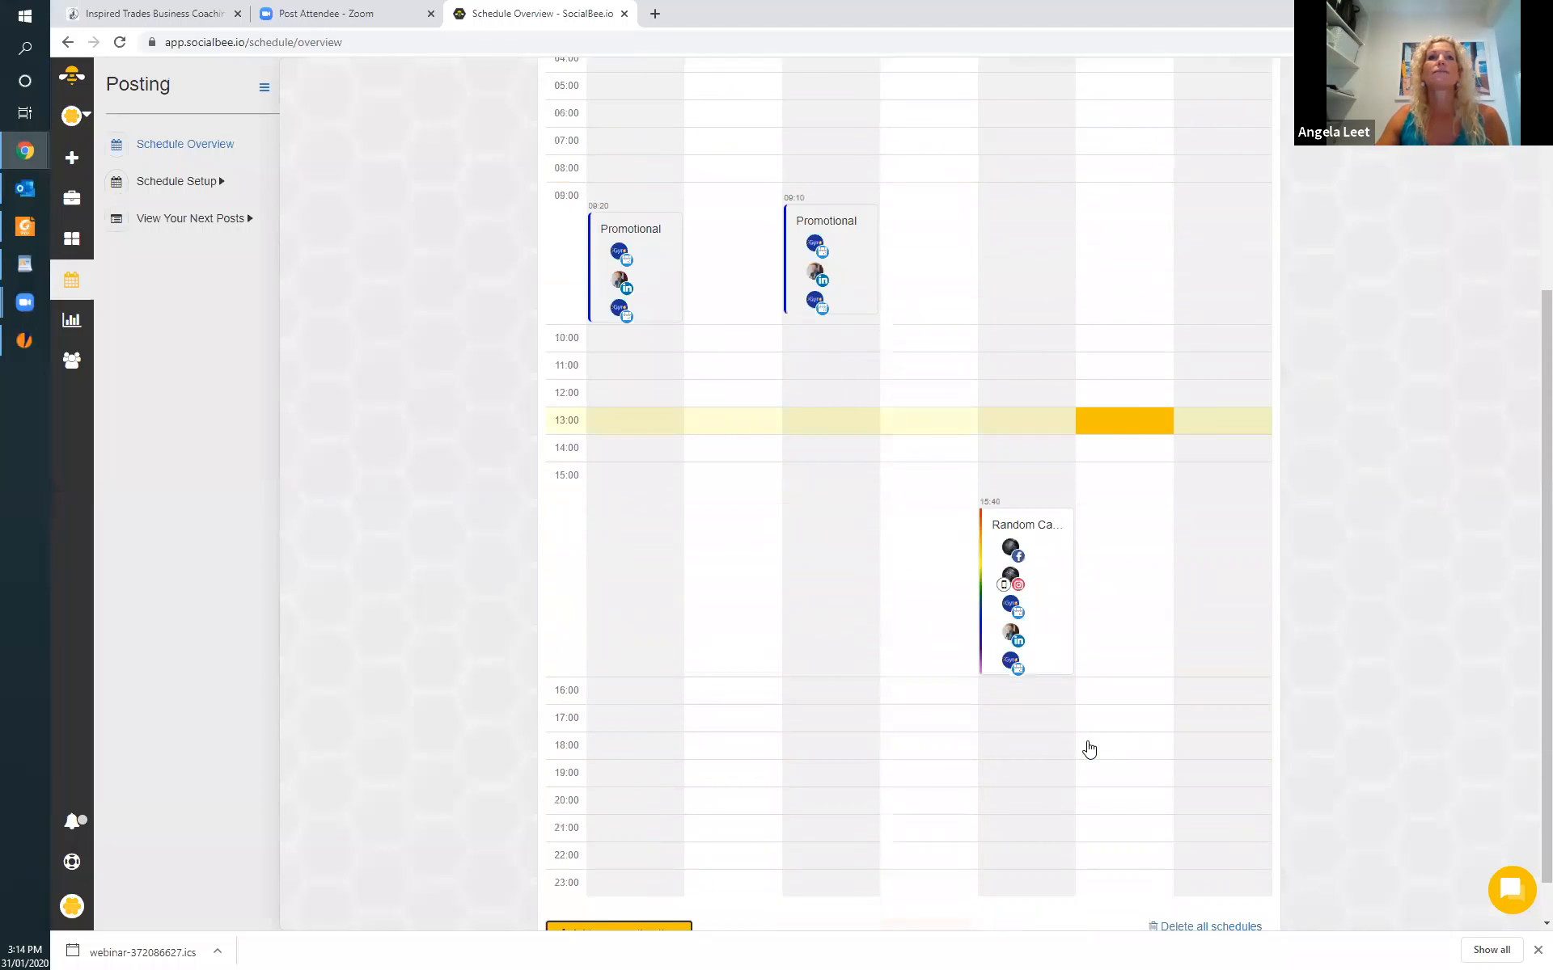
# Start a new content post and assign it to the Promotional category.
pyautogui.click(72, 161)
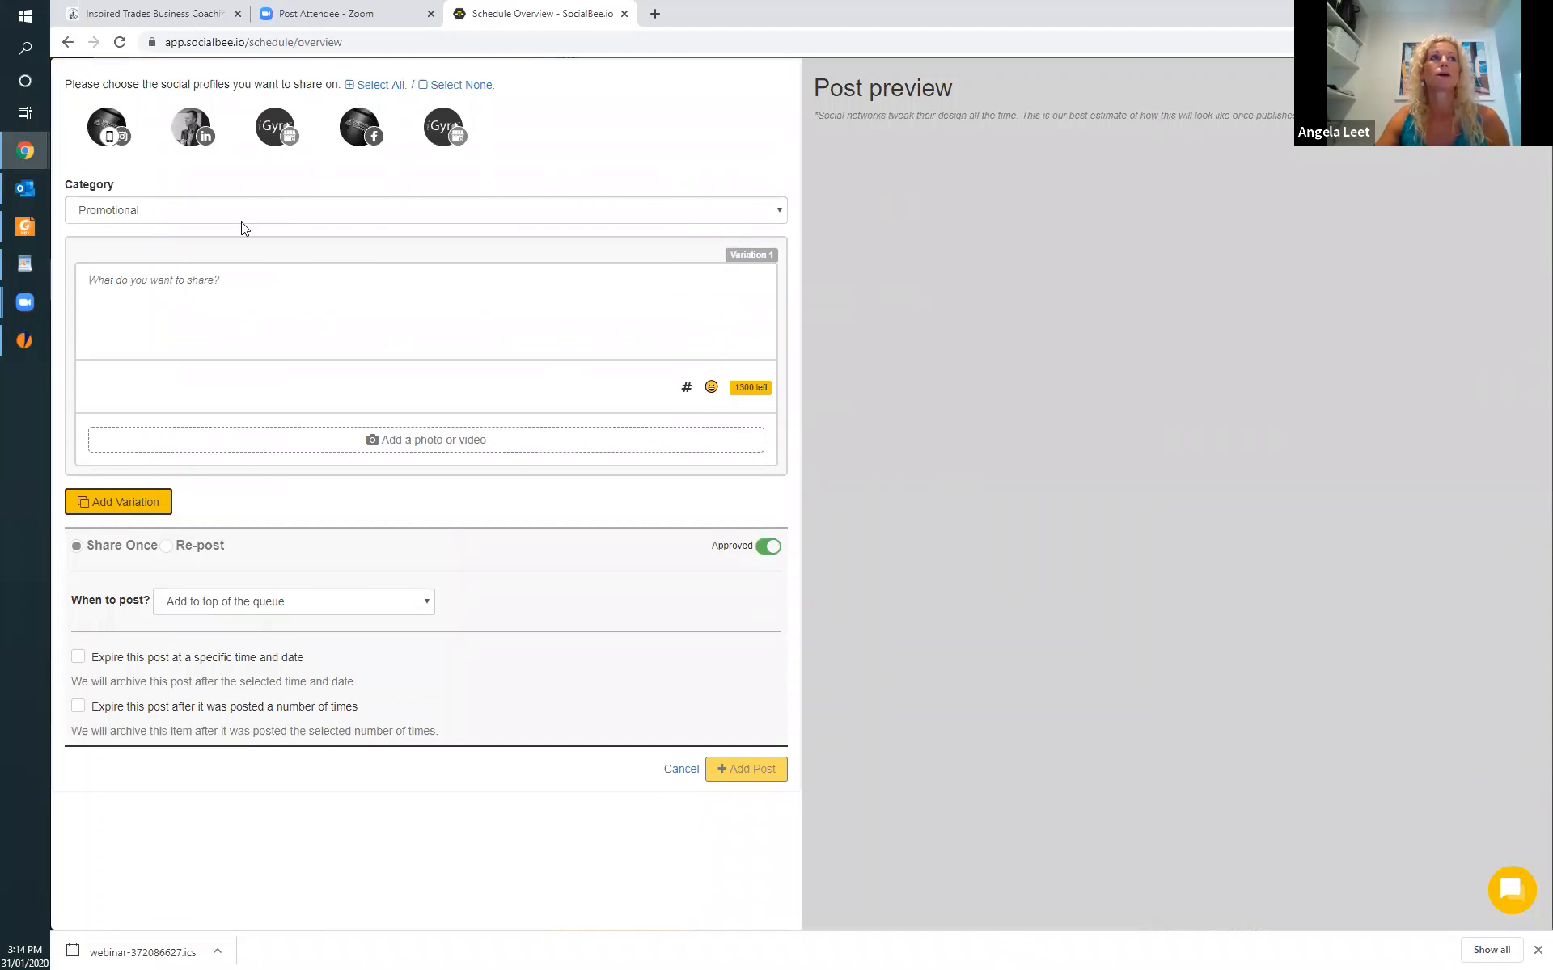
pyautogui.click(775, 211)
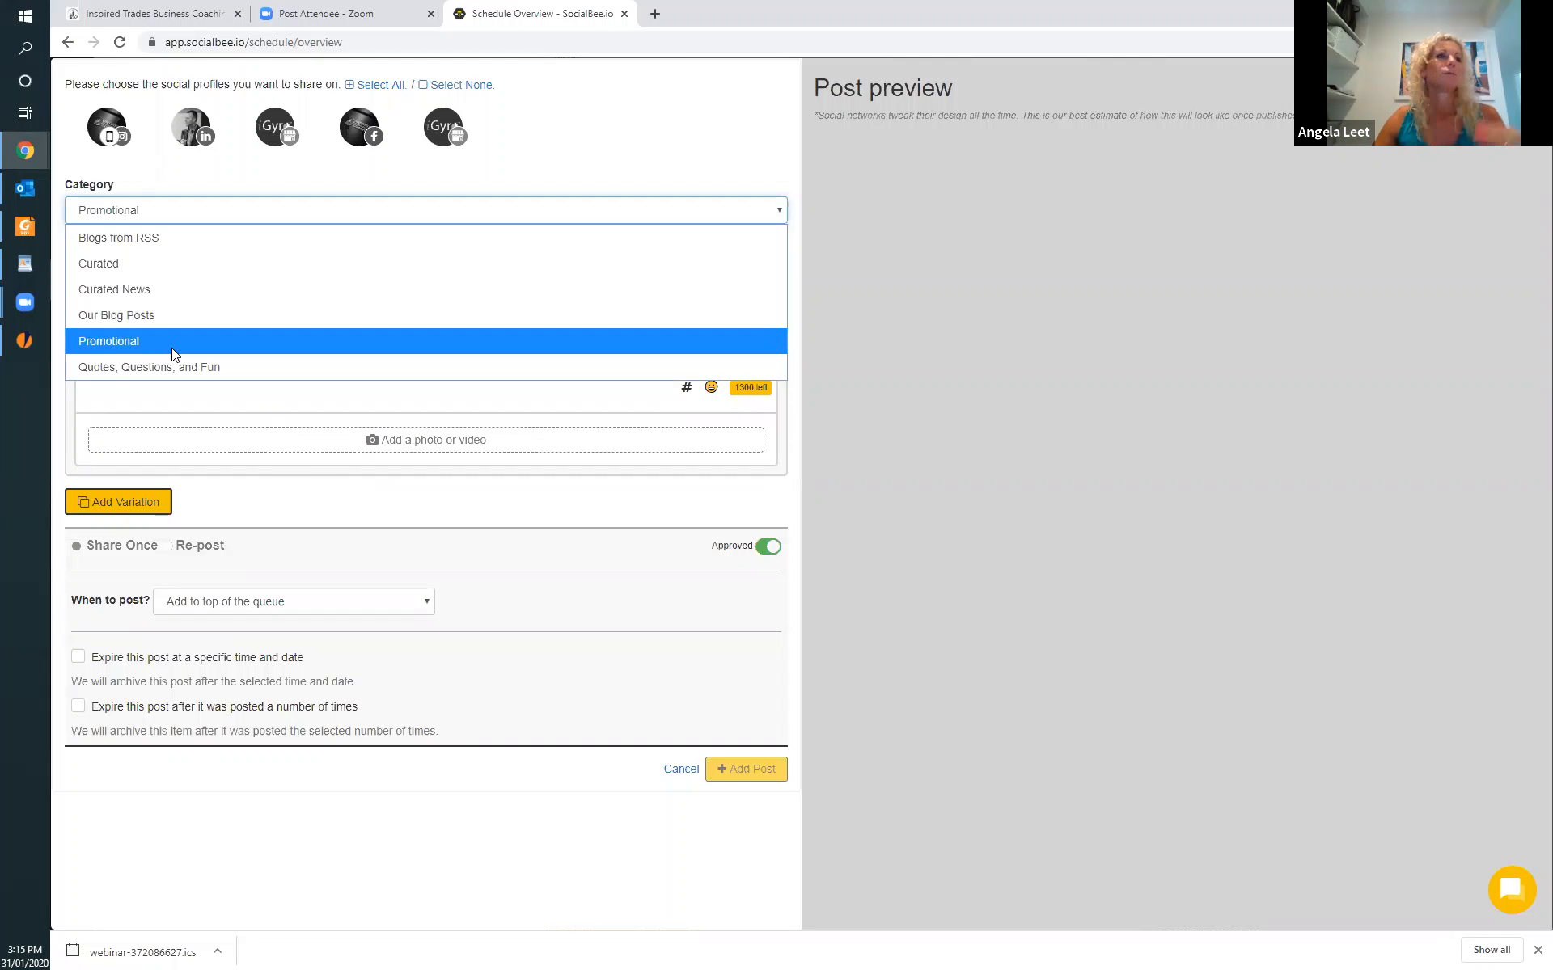
pyautogui.click(124, 339)
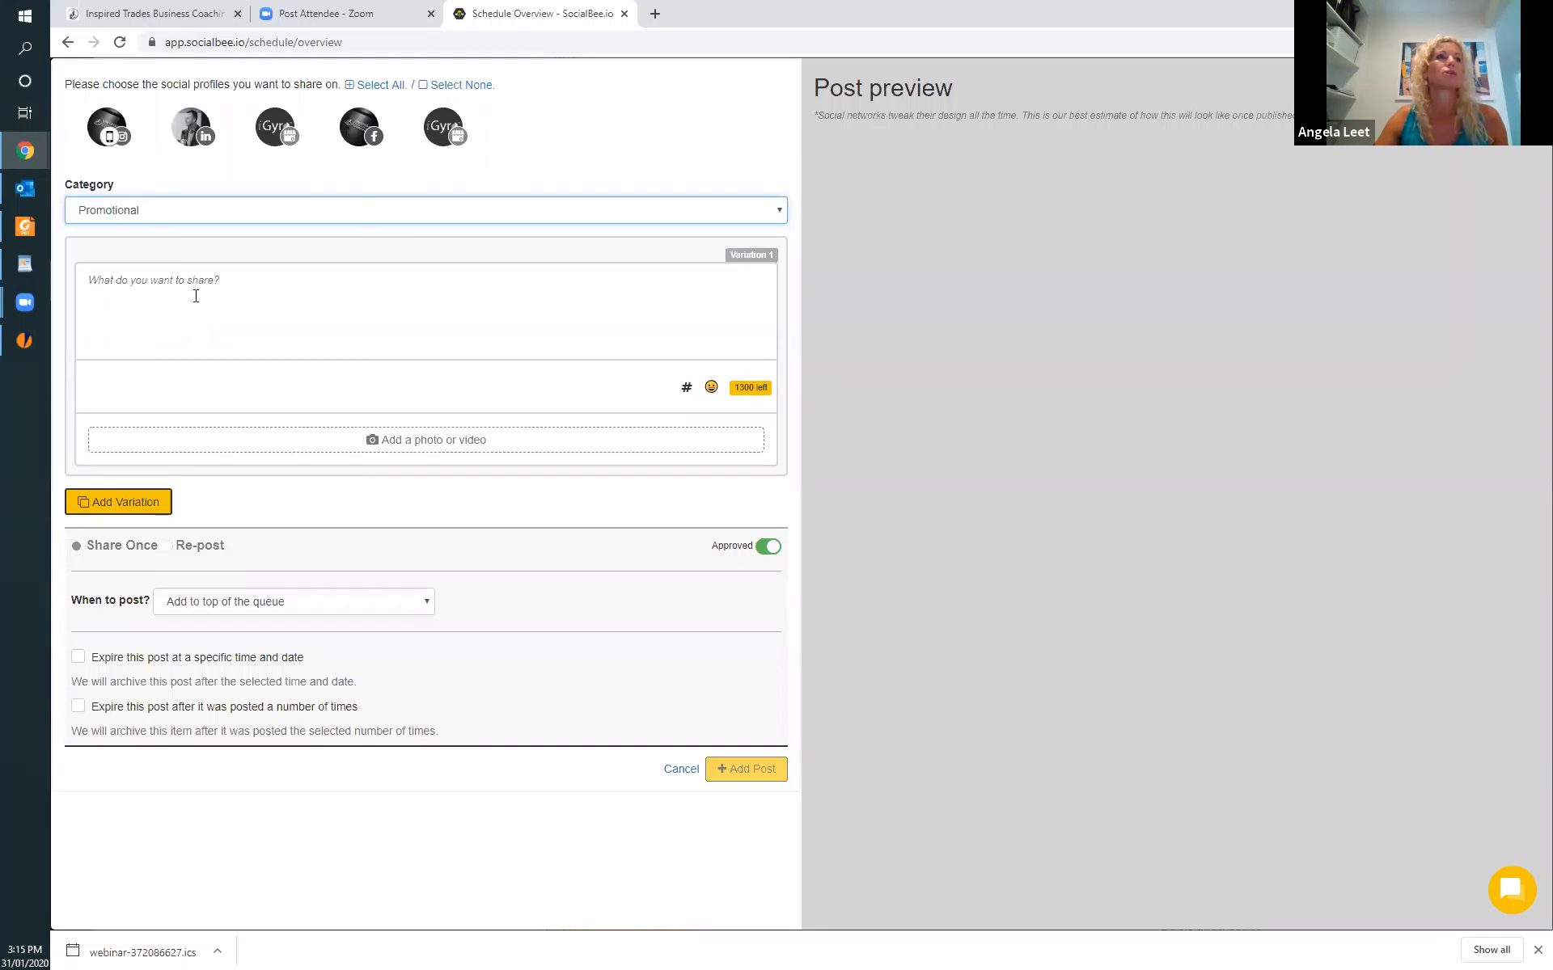
# Attach the image "streamline your business.jpg" from the Desktop folder to the promotional post.
pyautogui.click(402, 438)
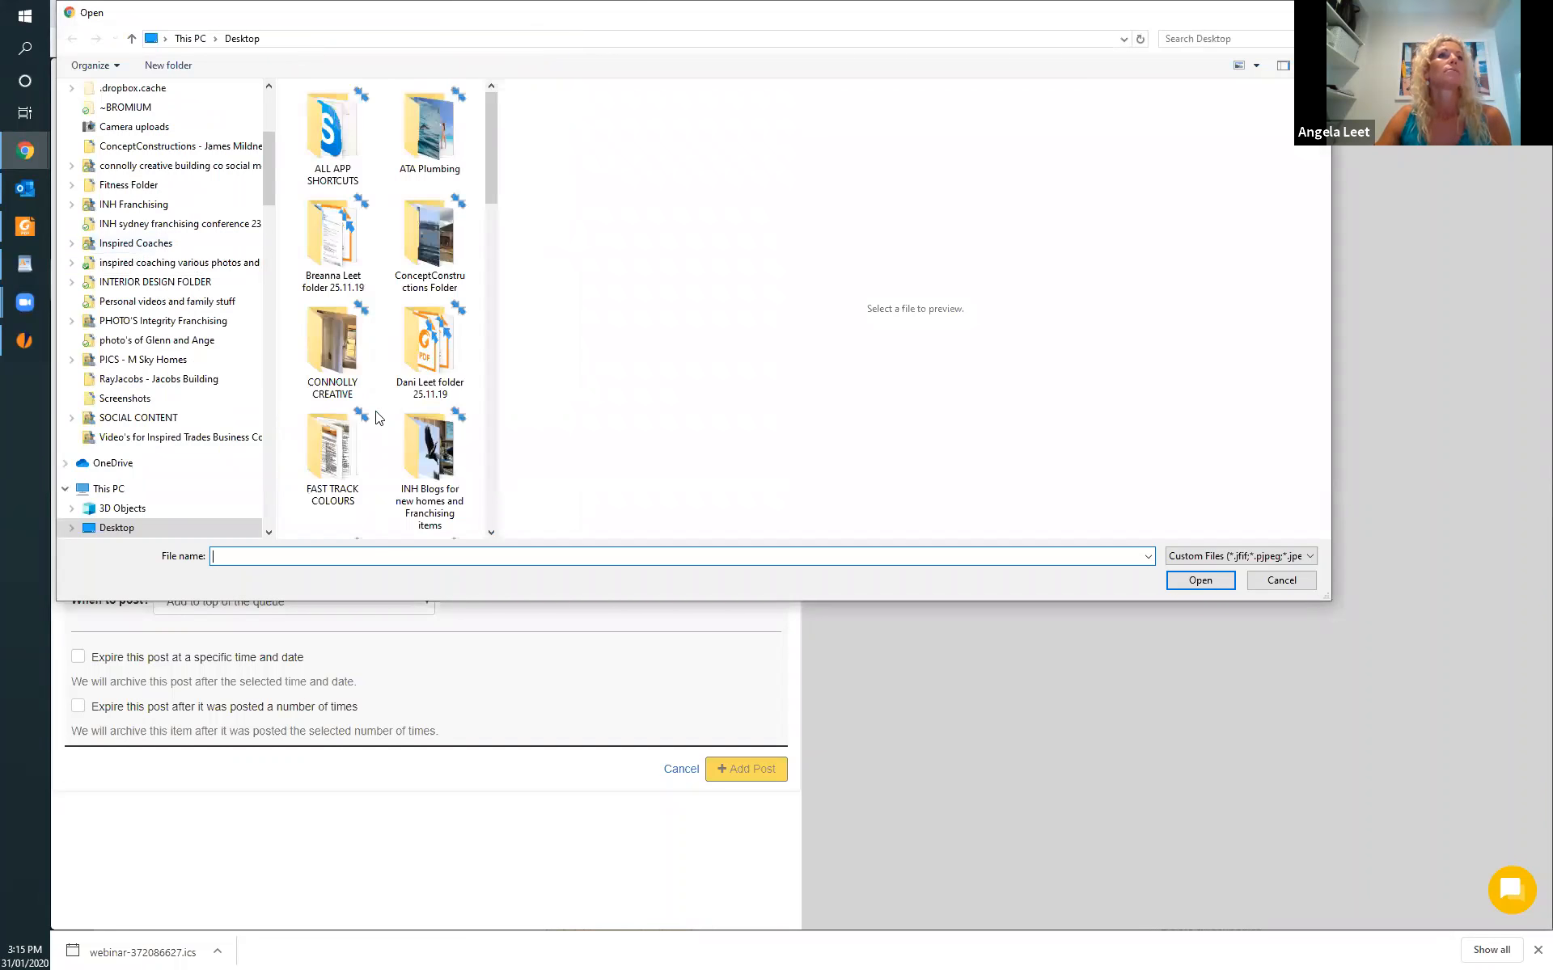
pyautogui.click(242, 39)
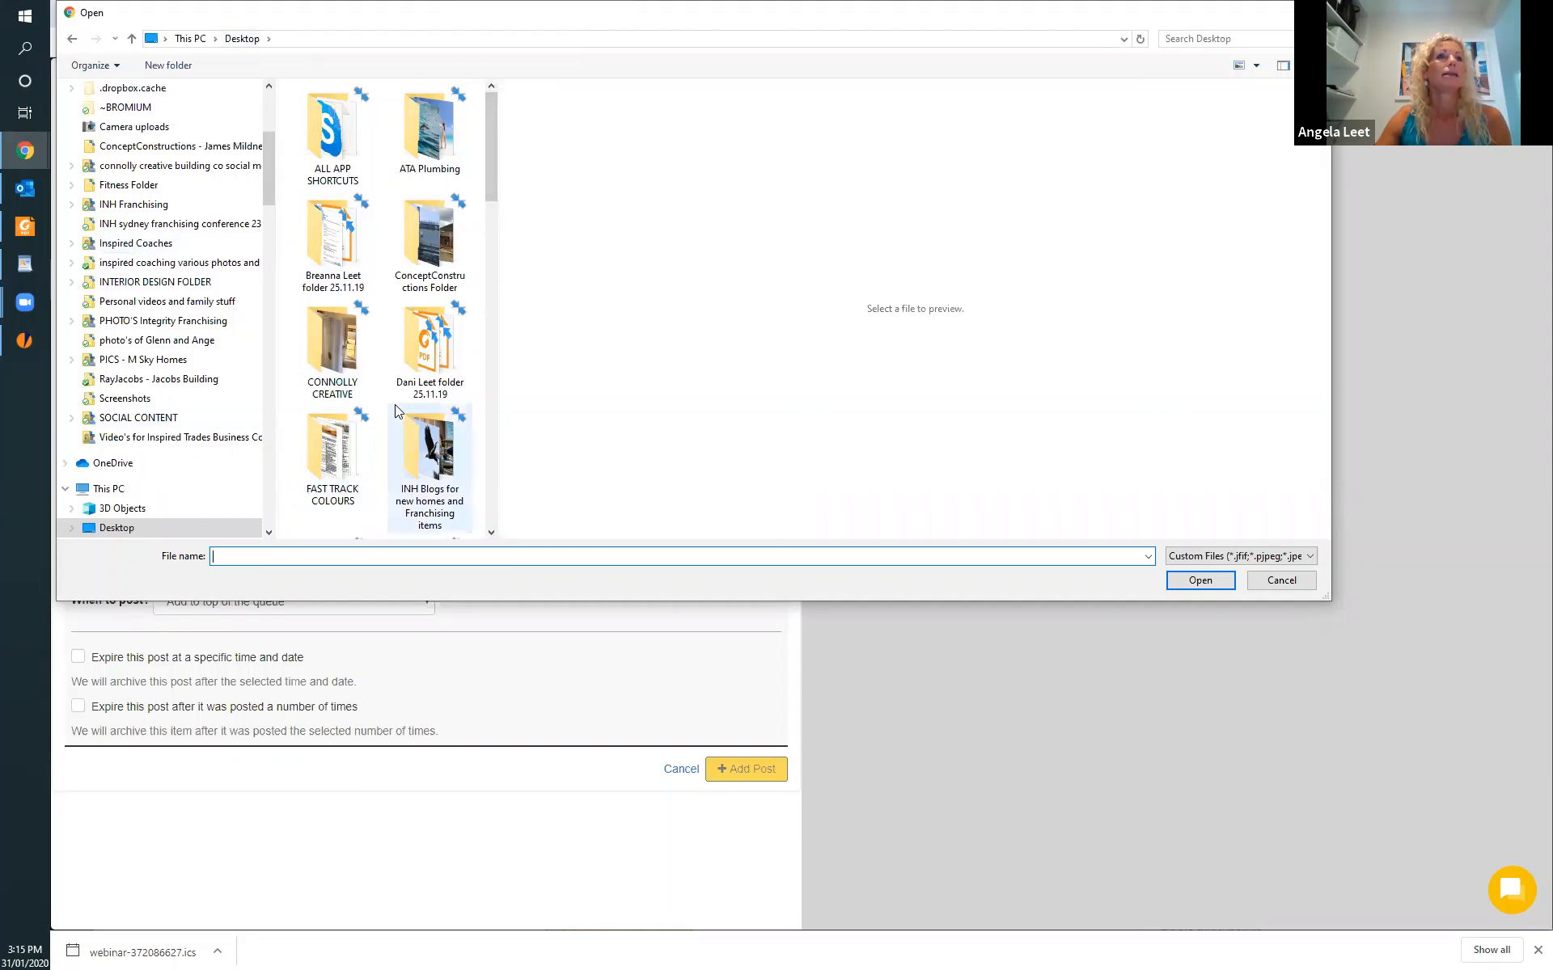
pyautogui.scroll(-6, 394, 405)
pyautogui.scroll(-4, 395, 411)
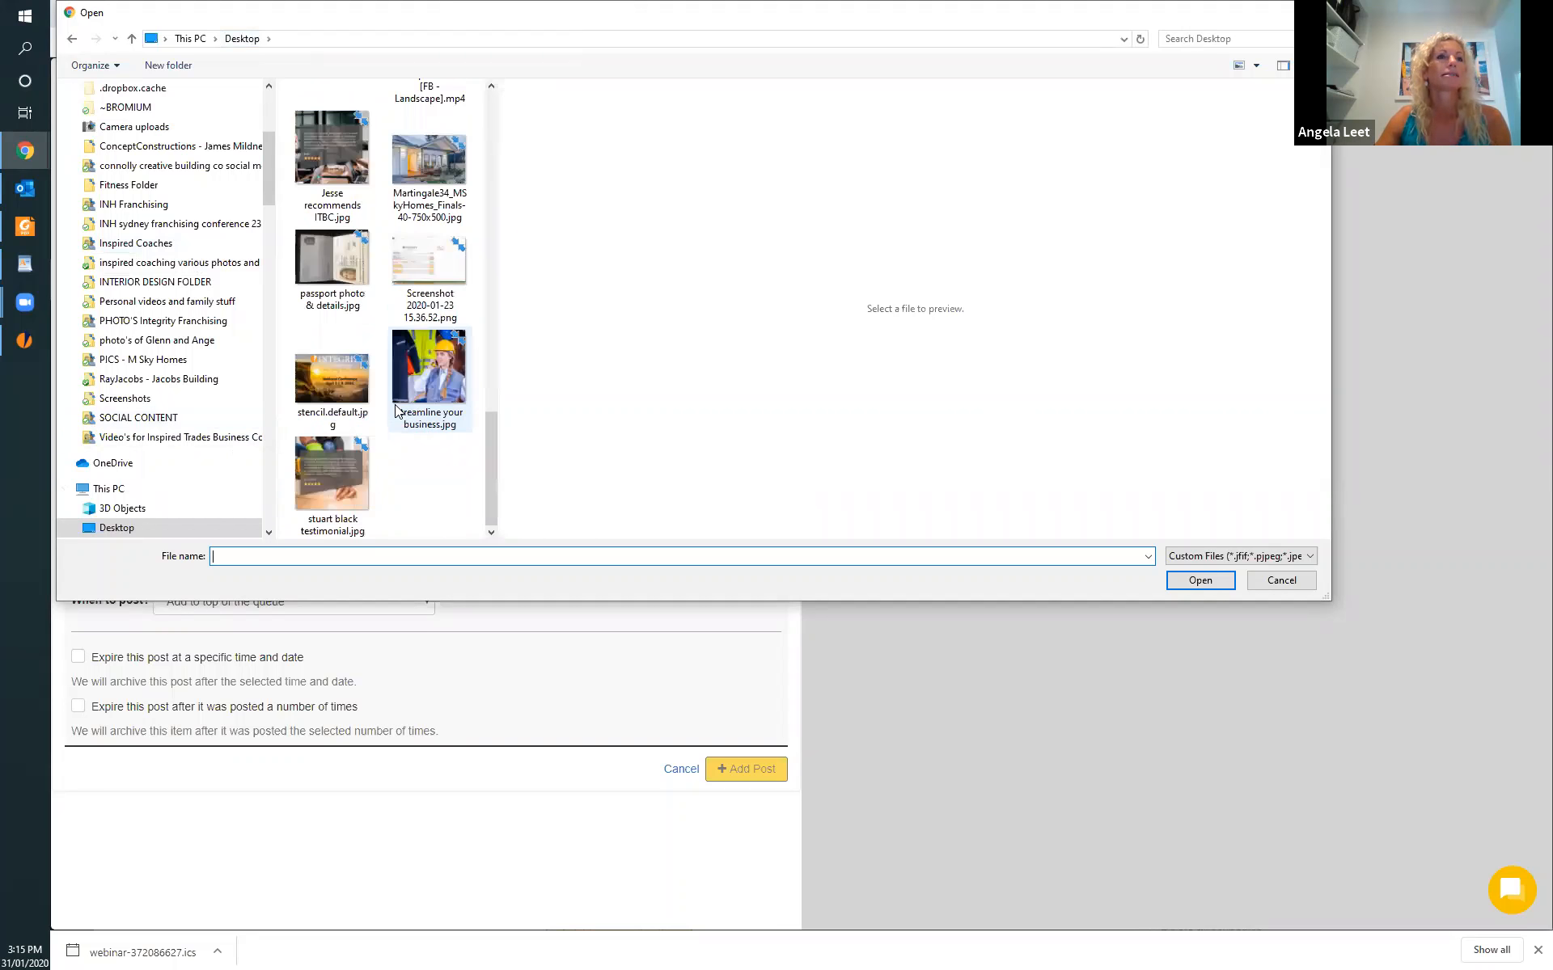
pyautogui.click(439, 374)
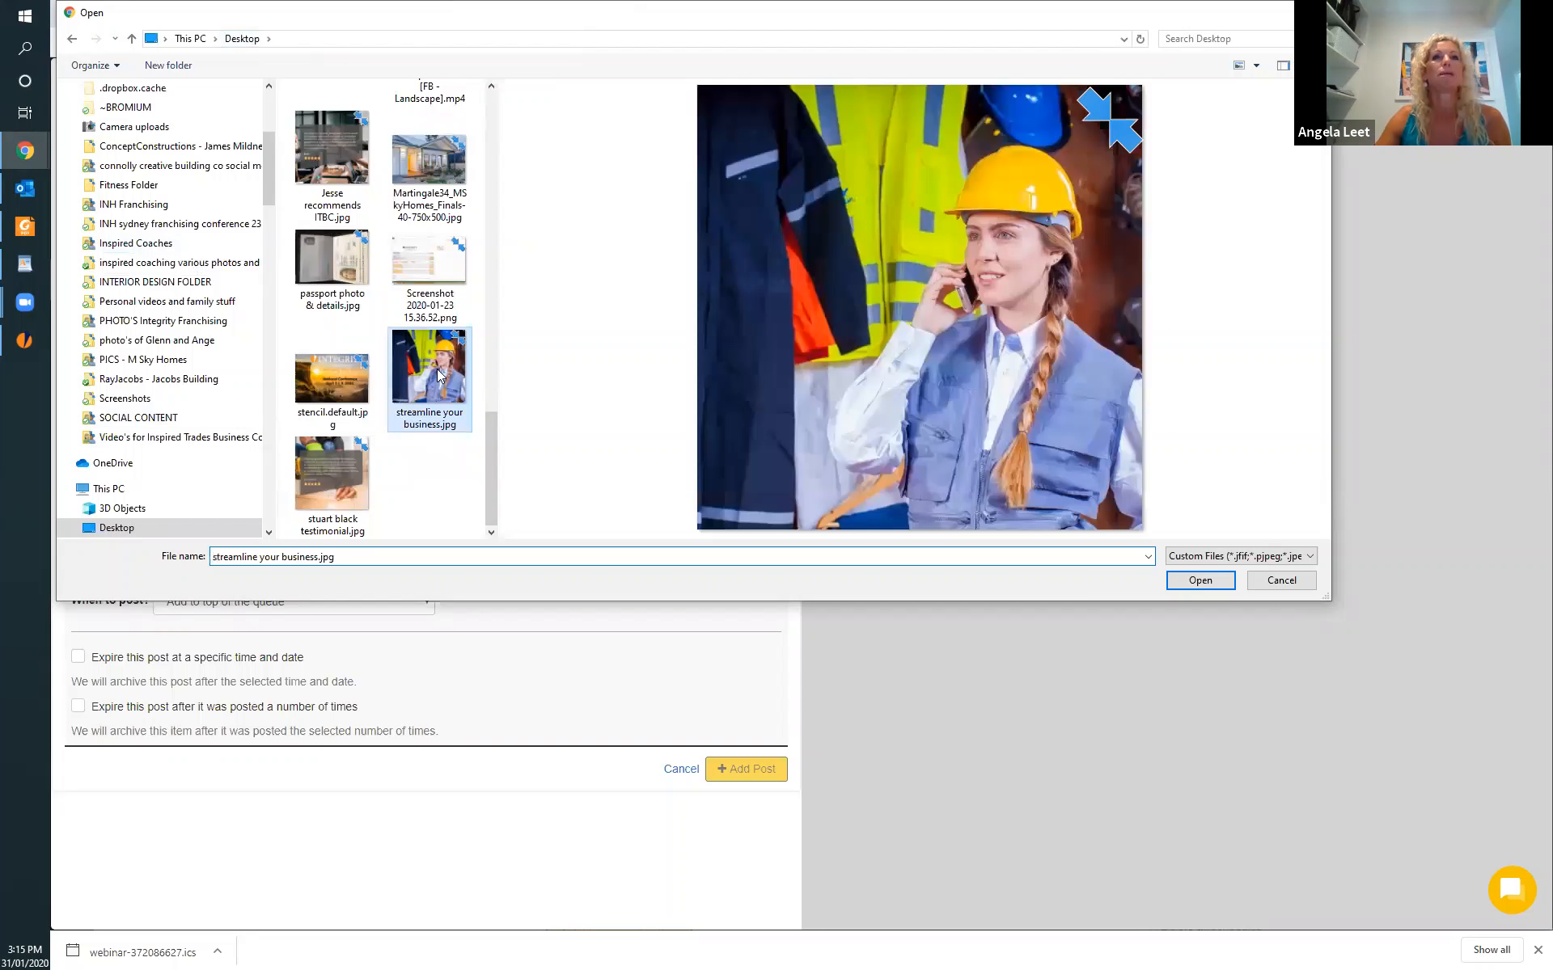
pyautogui.click(1200, 581)
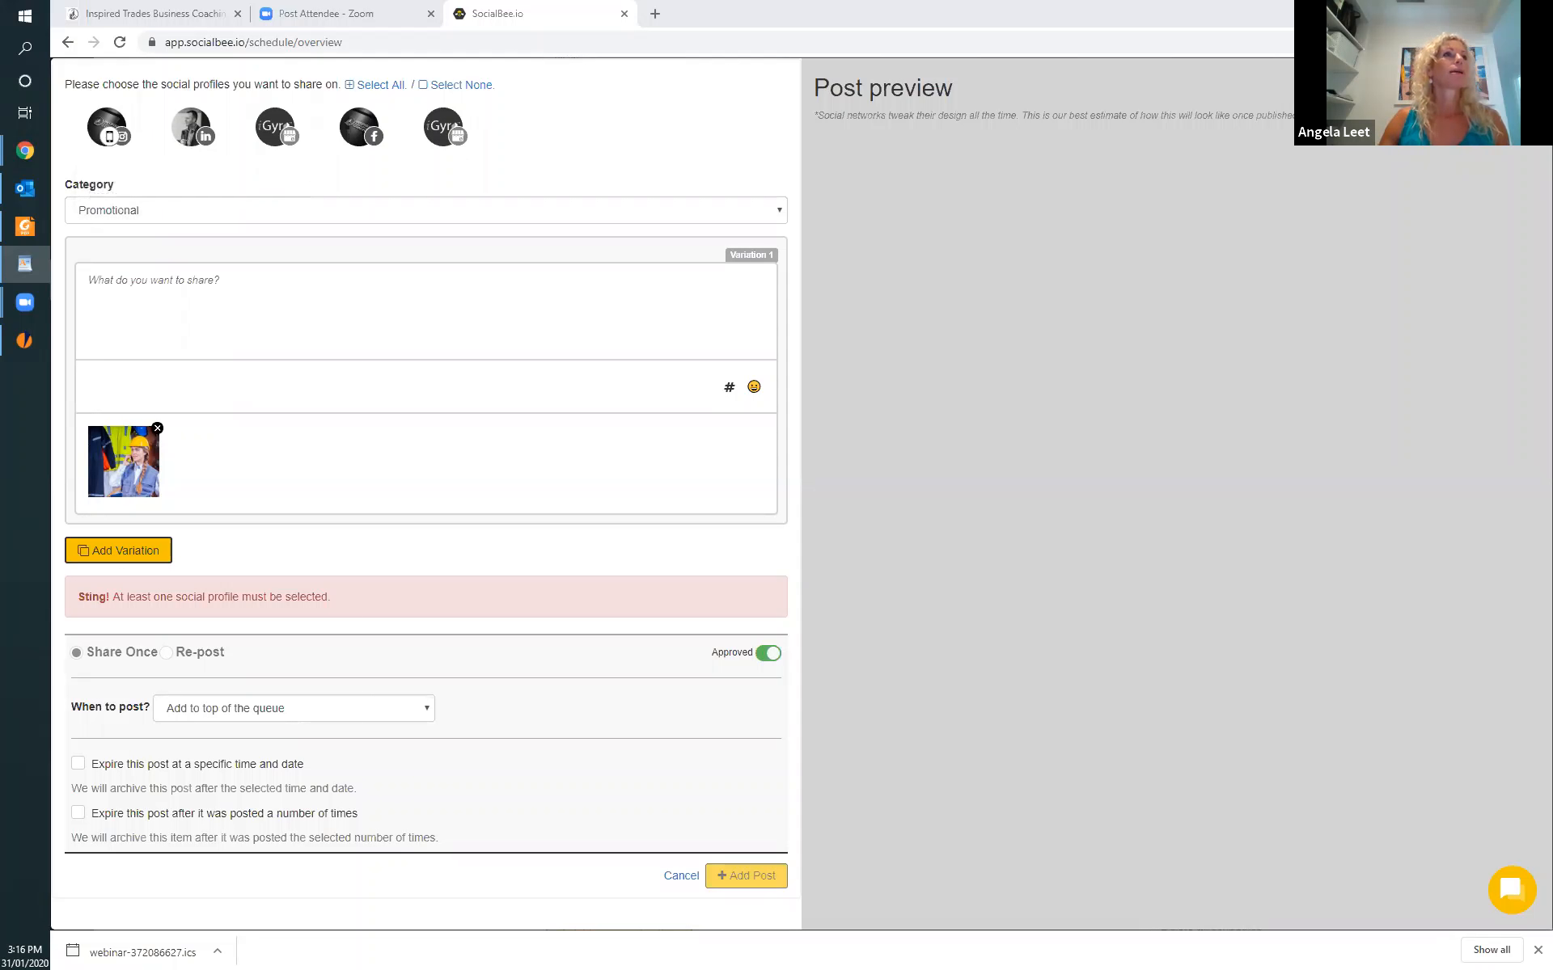
# Paste the copied iGyro promotional text into the post and remove the gap before the line starting with "Optimise".
pyautogui.rightClick(95, 280)
pyautogui.click(144, 402)
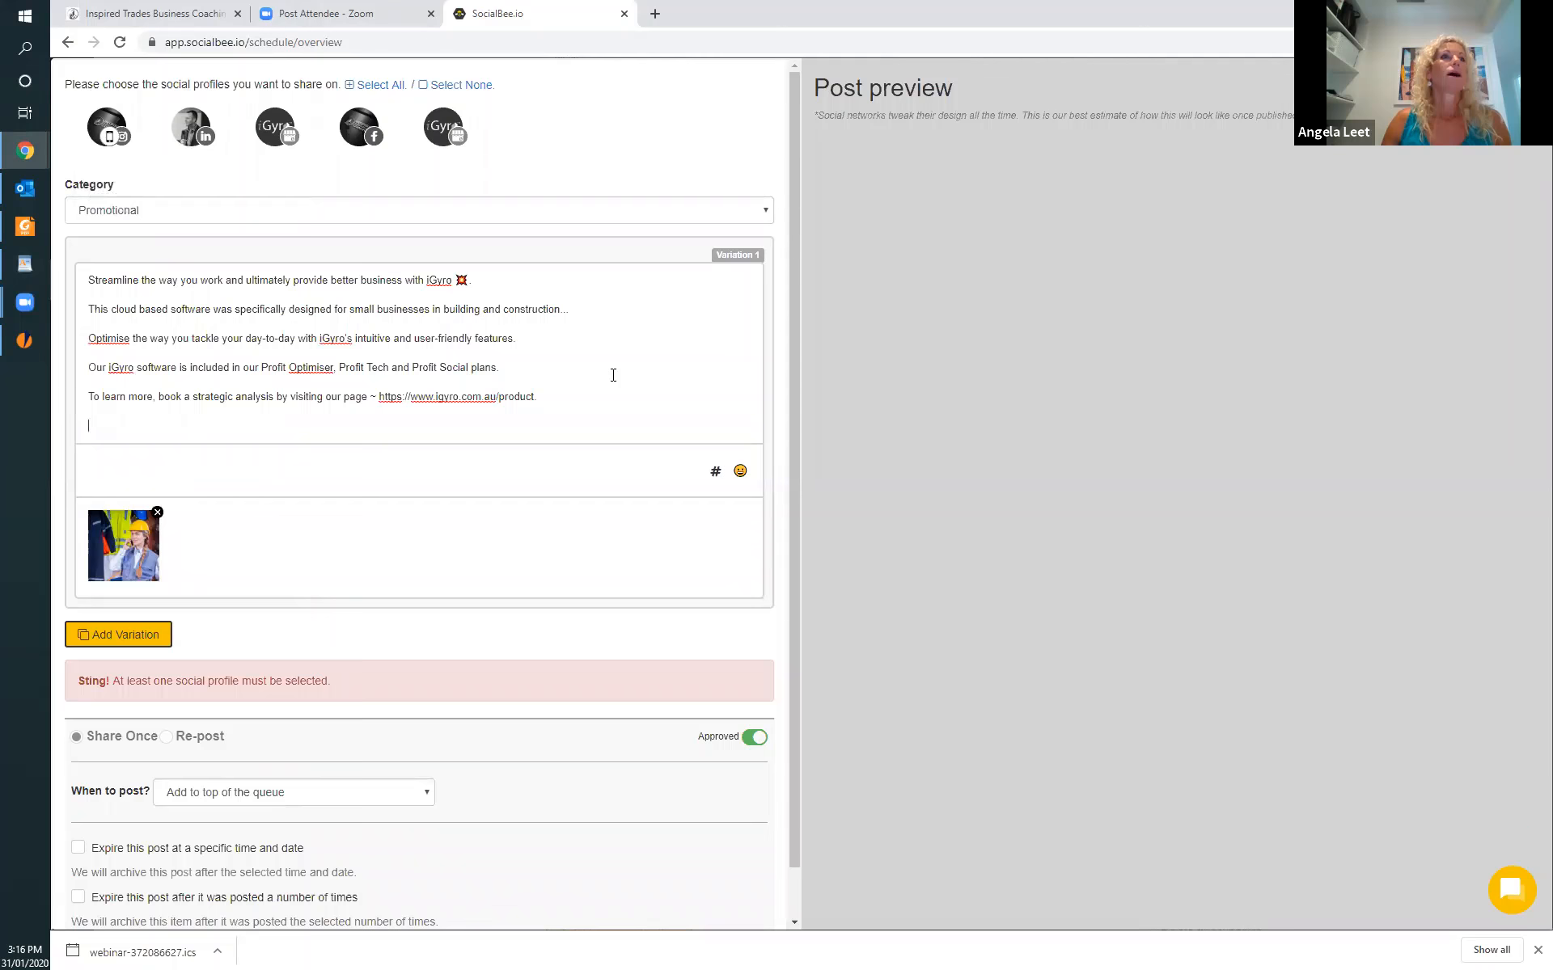
pyautogui.scroll(-1, 612, 375)
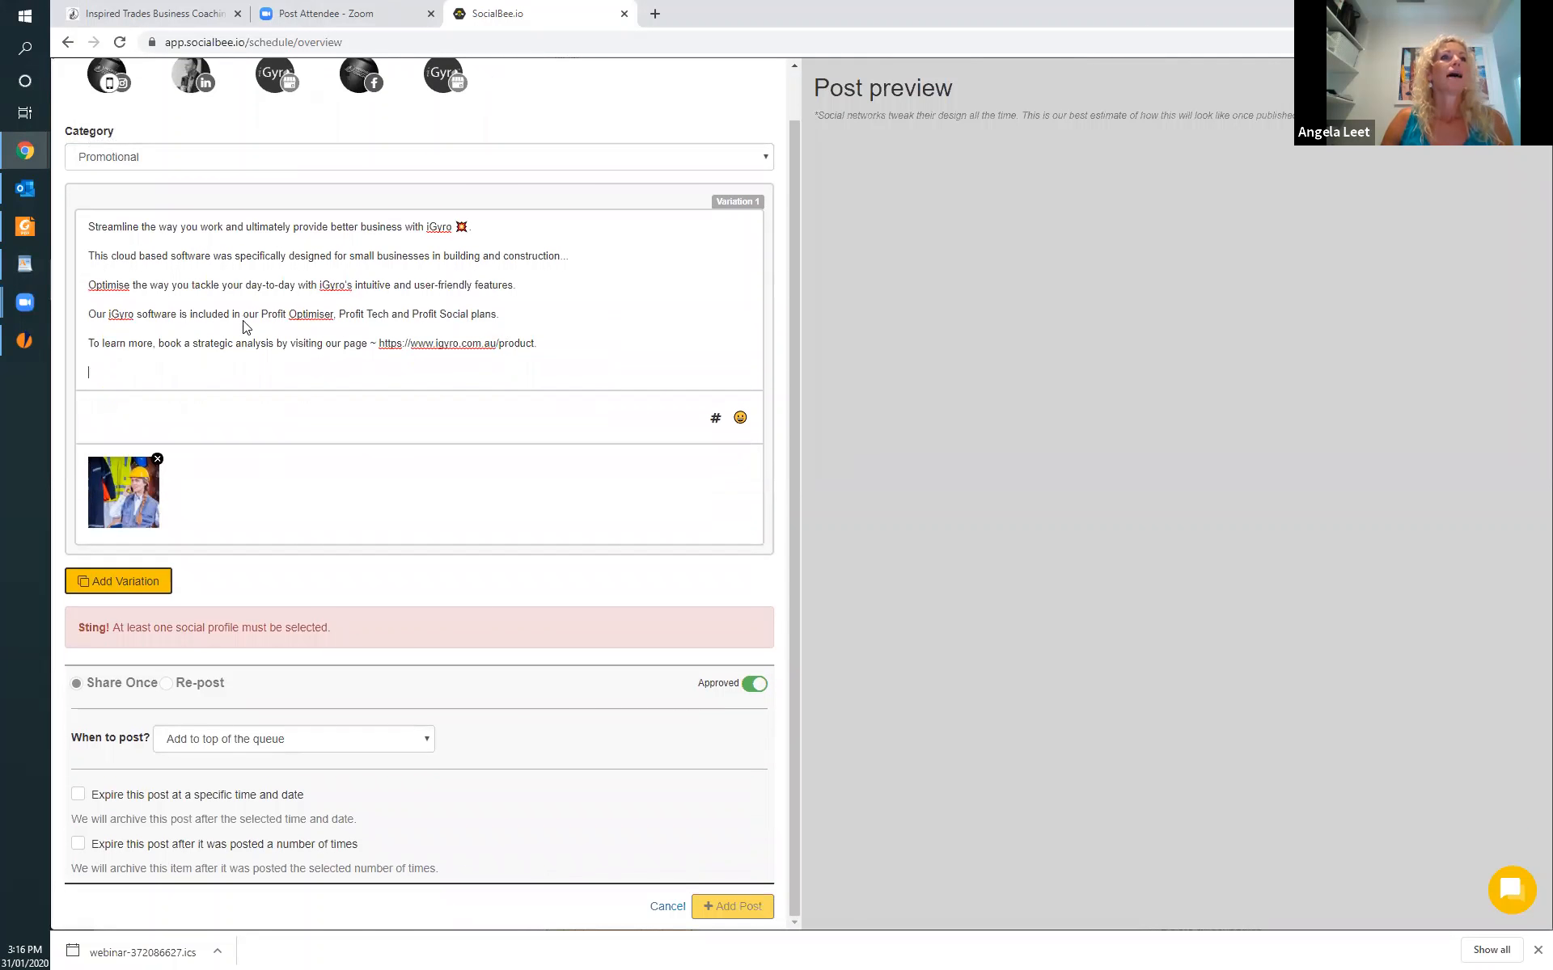
pyautogui.click(474, 227)
pyautogui.press('Return')
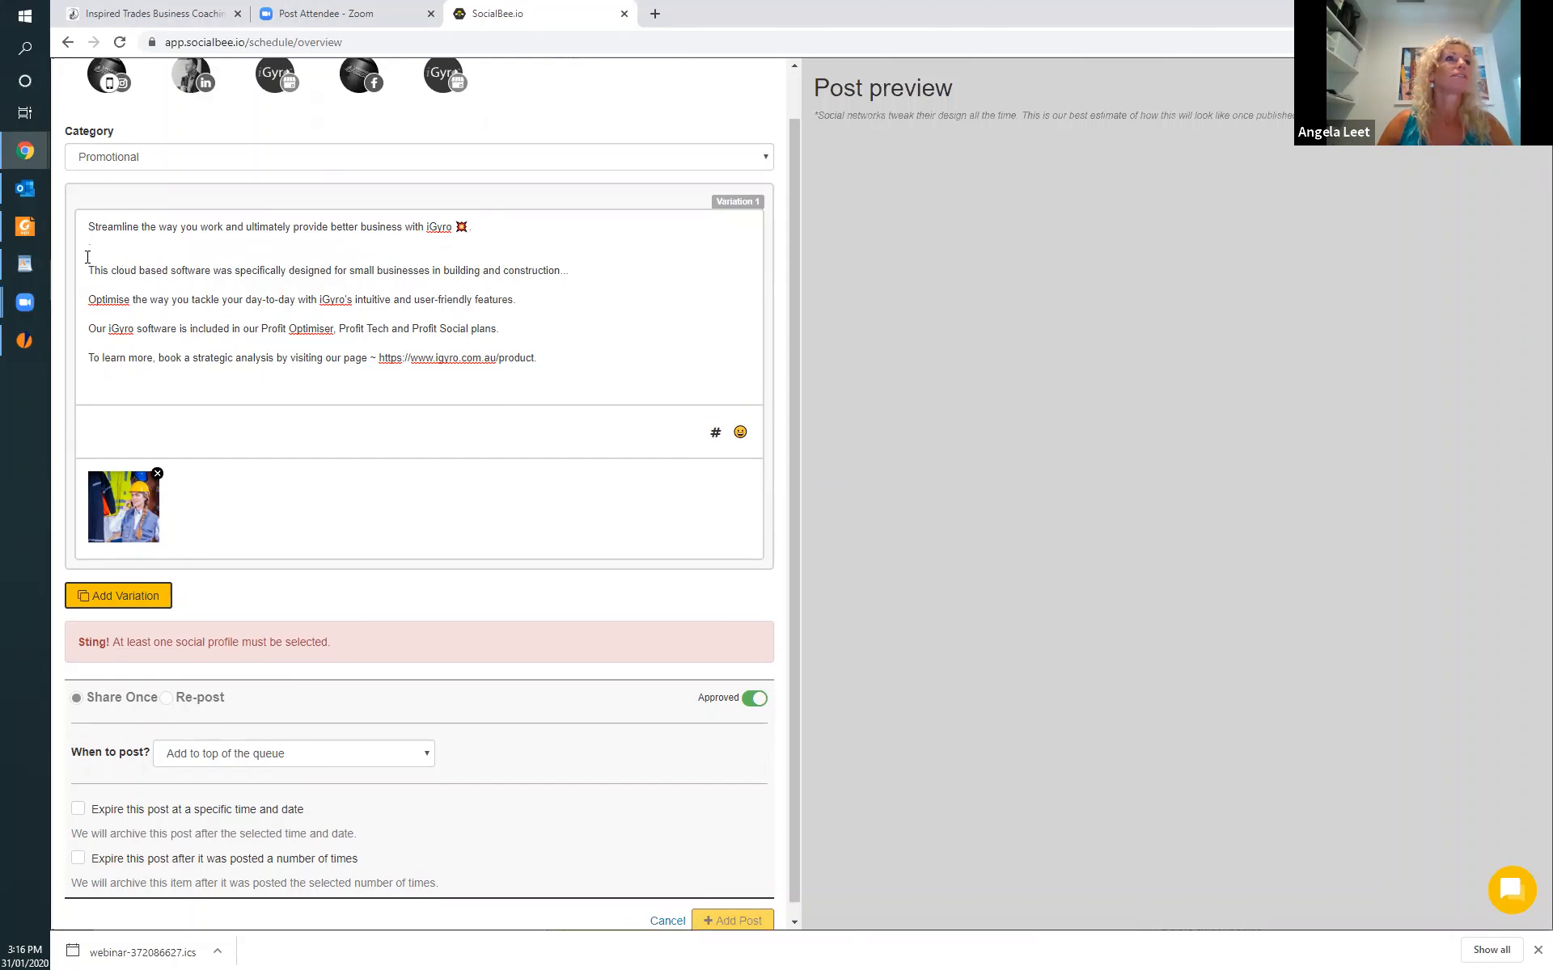
pyautogui.press('BackSpace')
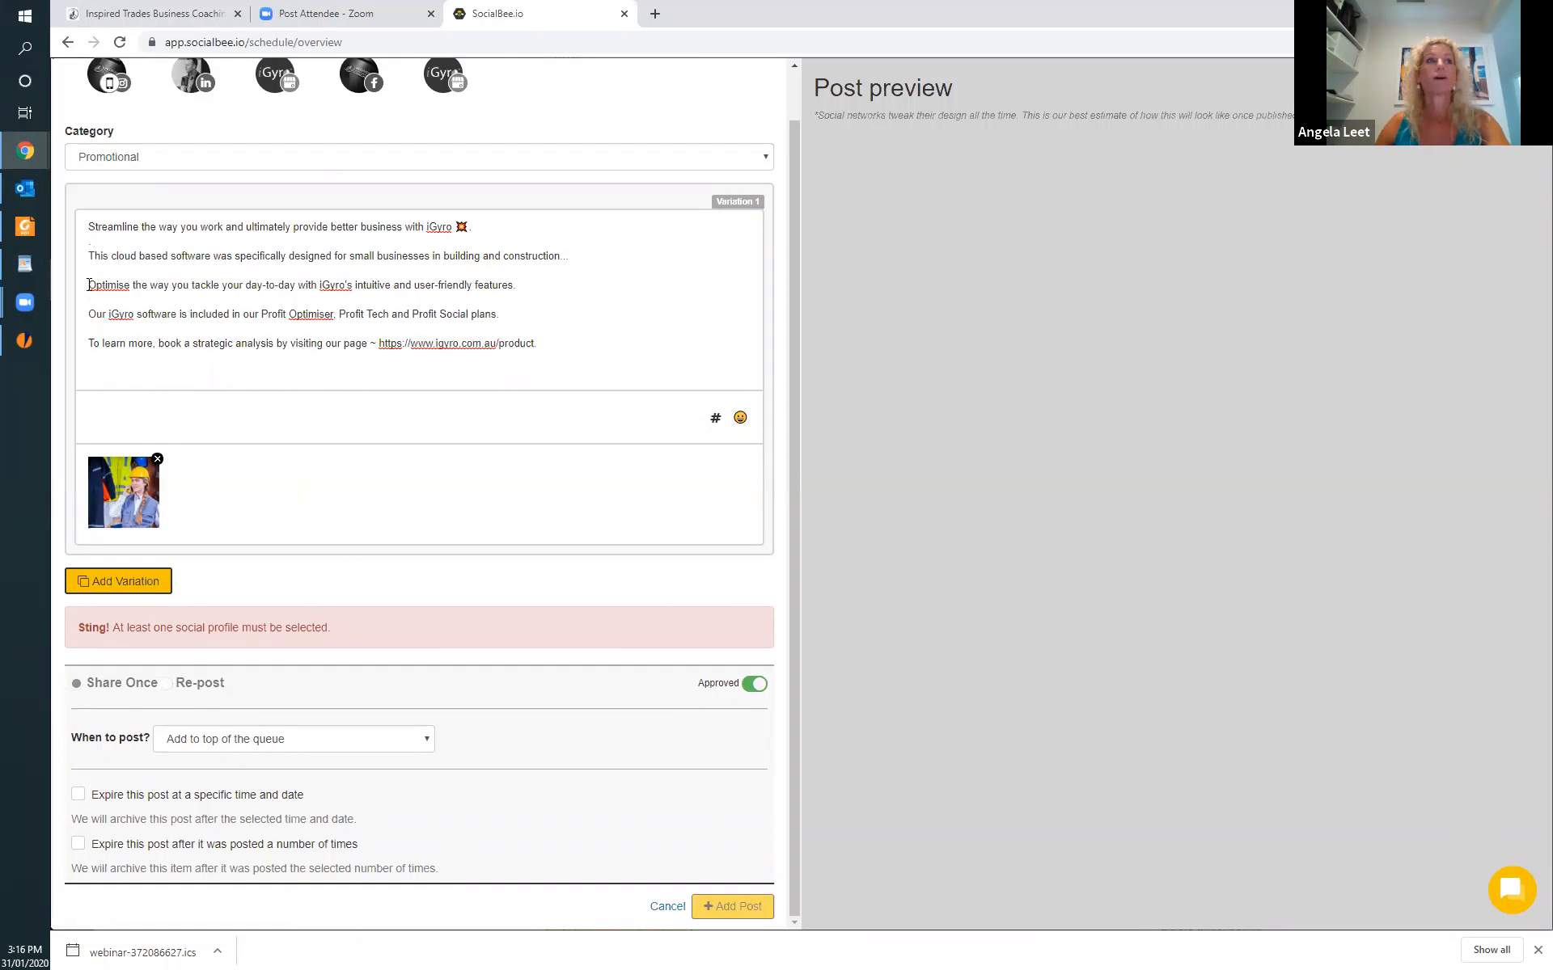
pyautogui.press('BackSpace')
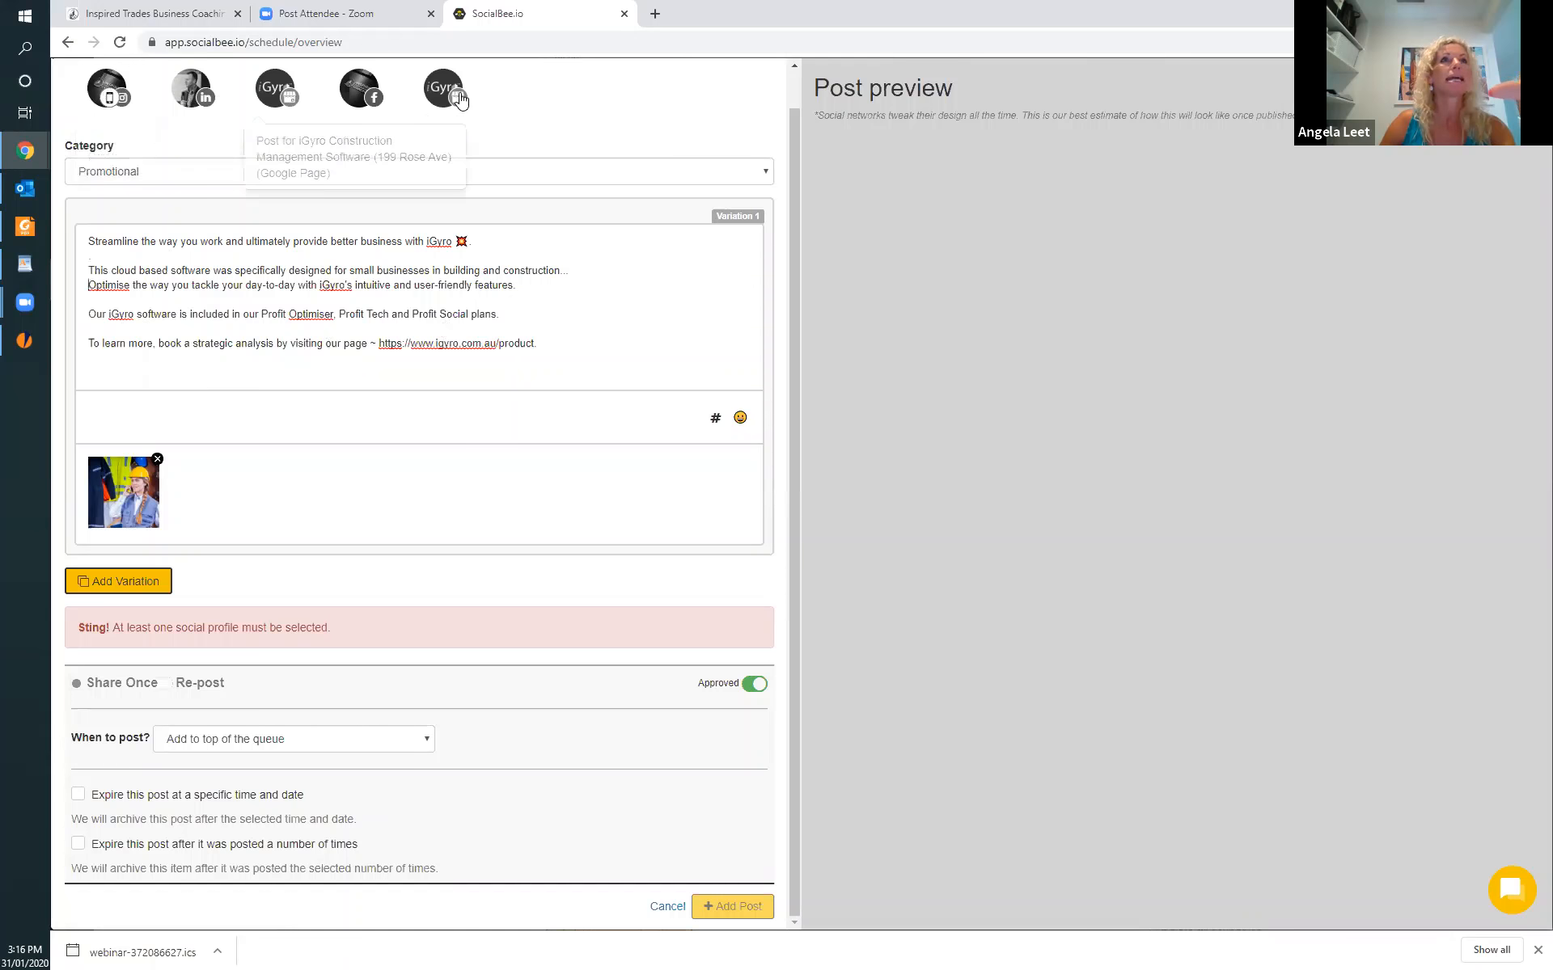
# Select the LinkedIn profile and both Google locations as the profiles to share the post on.
pyautogui.click(202, 93)
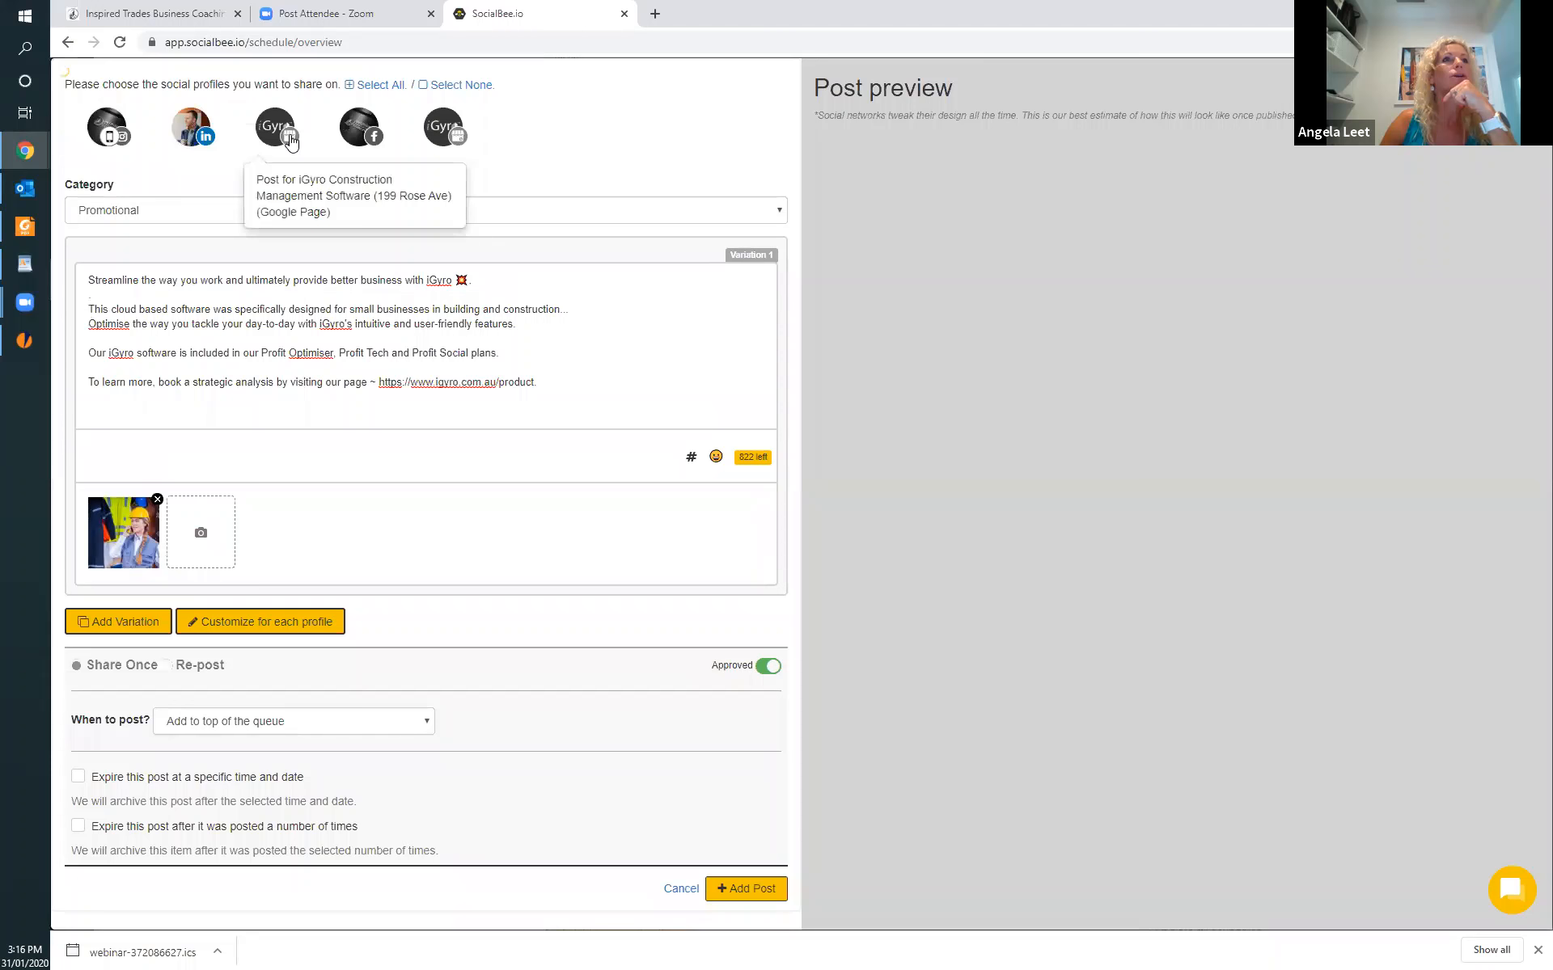
pyautogui.click(289, 137)
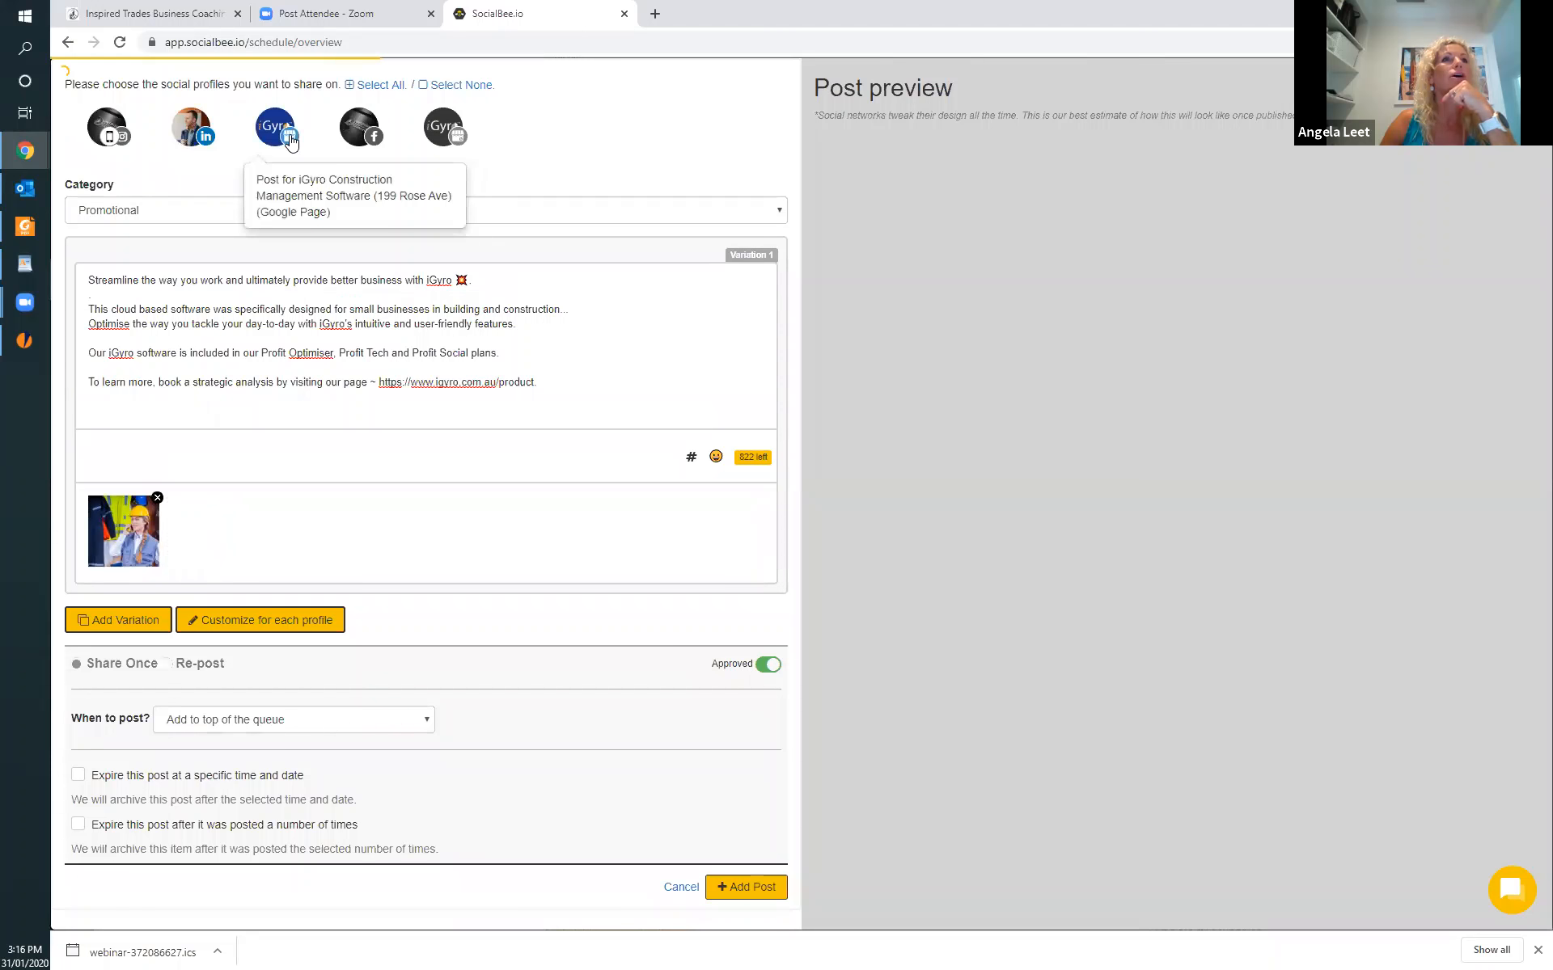
pyautogui.click(452, 137)
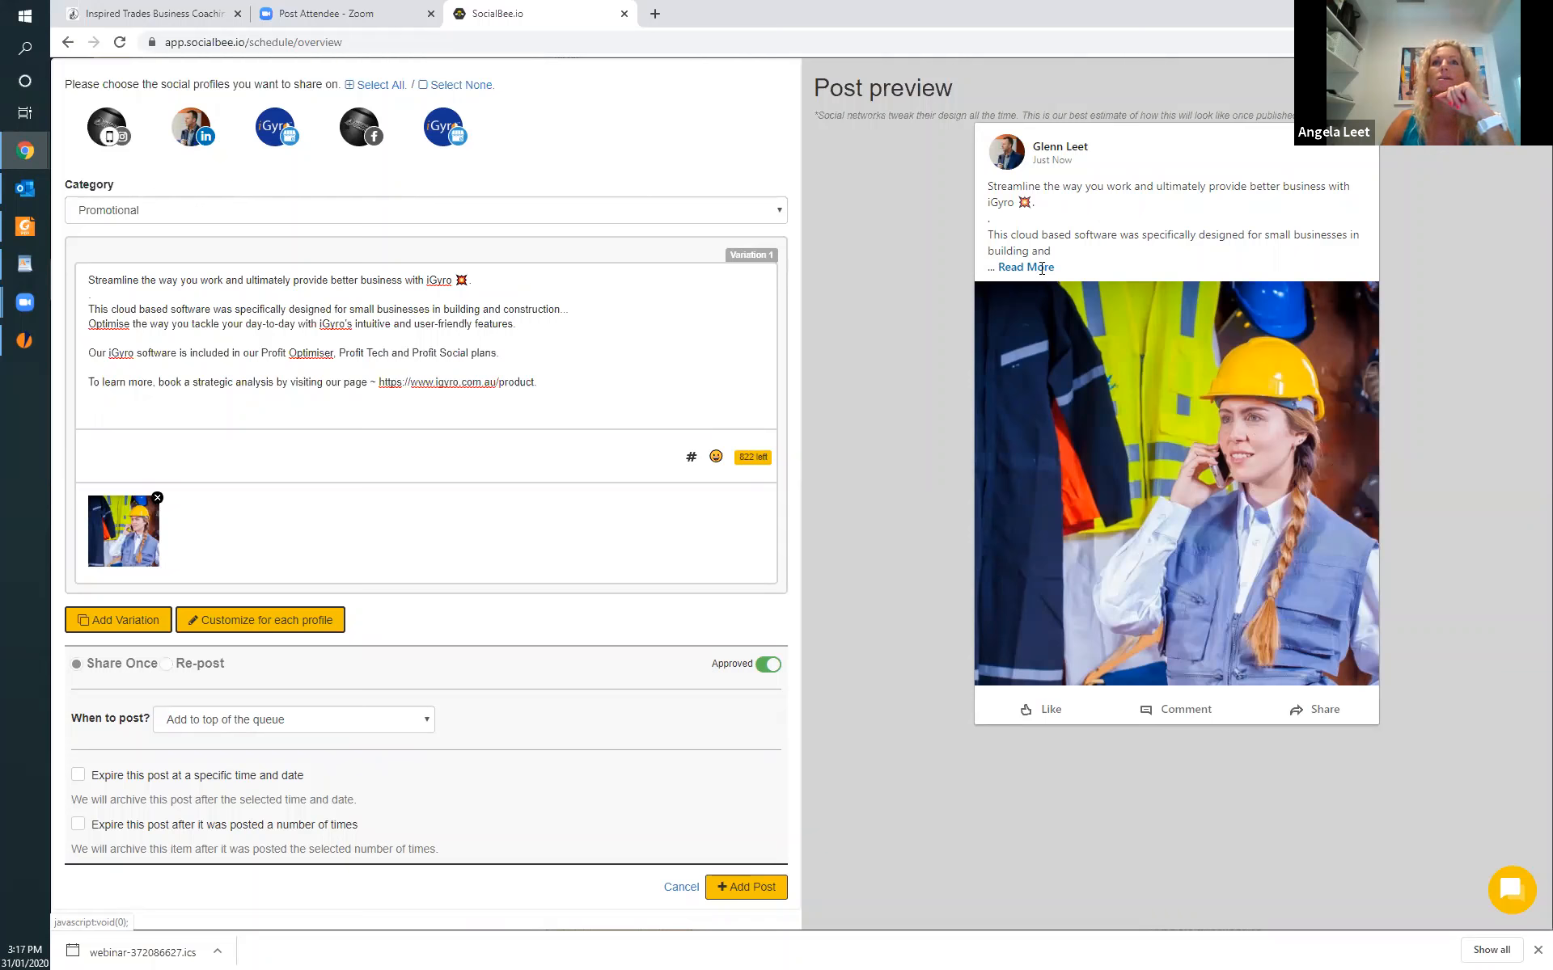
# Turn "better business" in the post's first line into the hashtag #BetterBusiness.
pyautogui.click(337, 280)
pyautogui.press('BackSpace')
pyautogui.write('#')
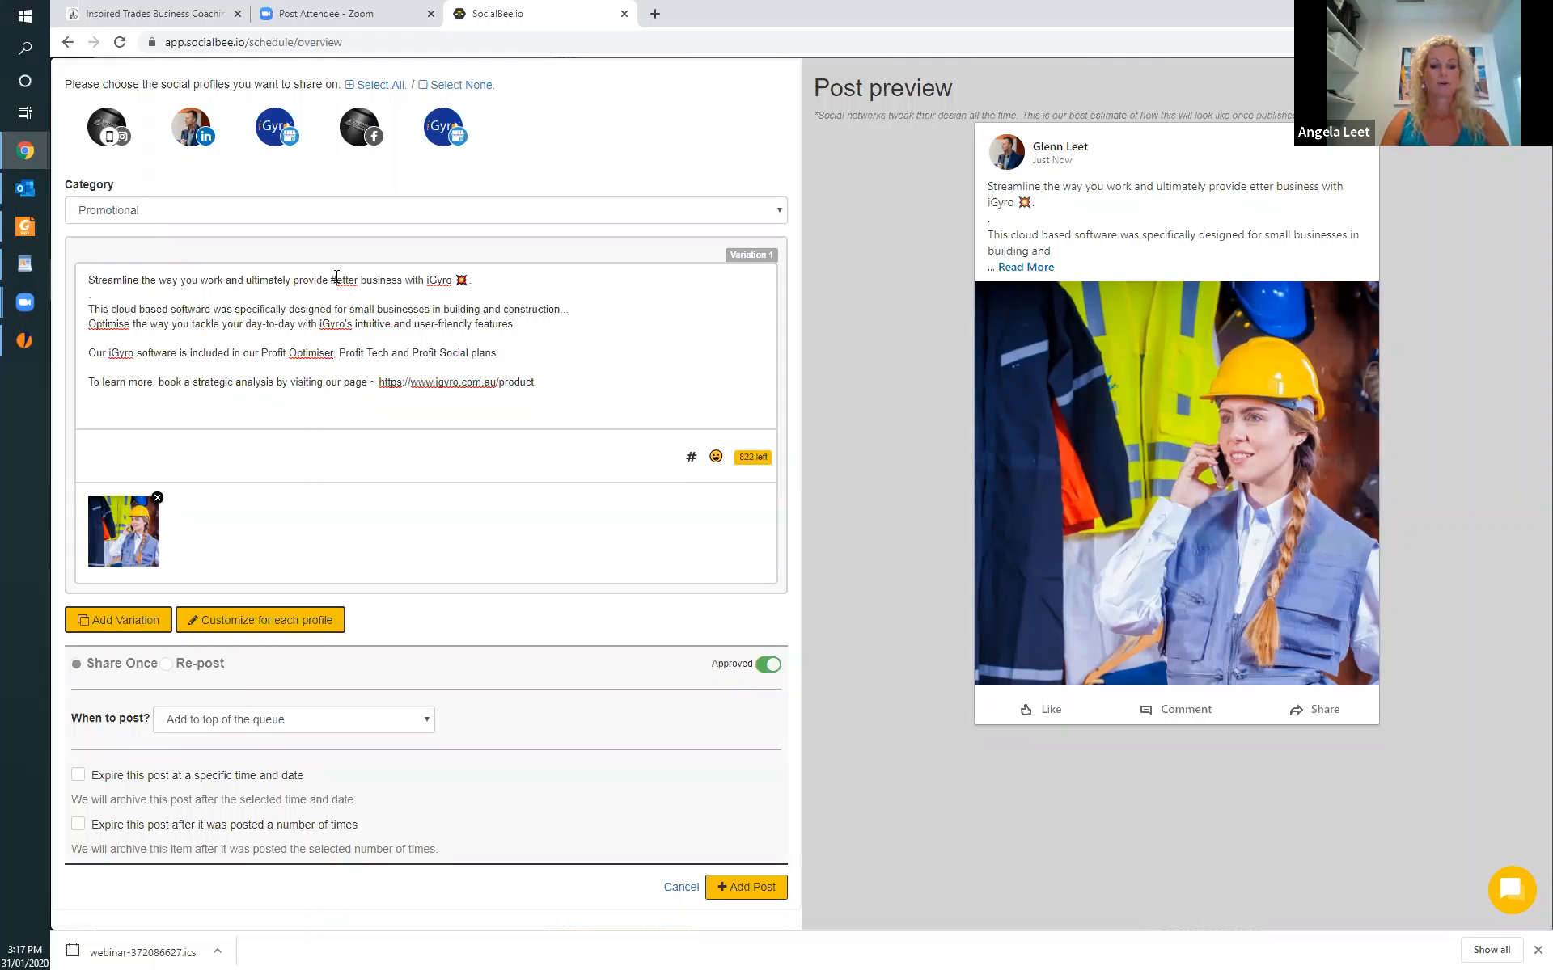
pyautogui.write('B')
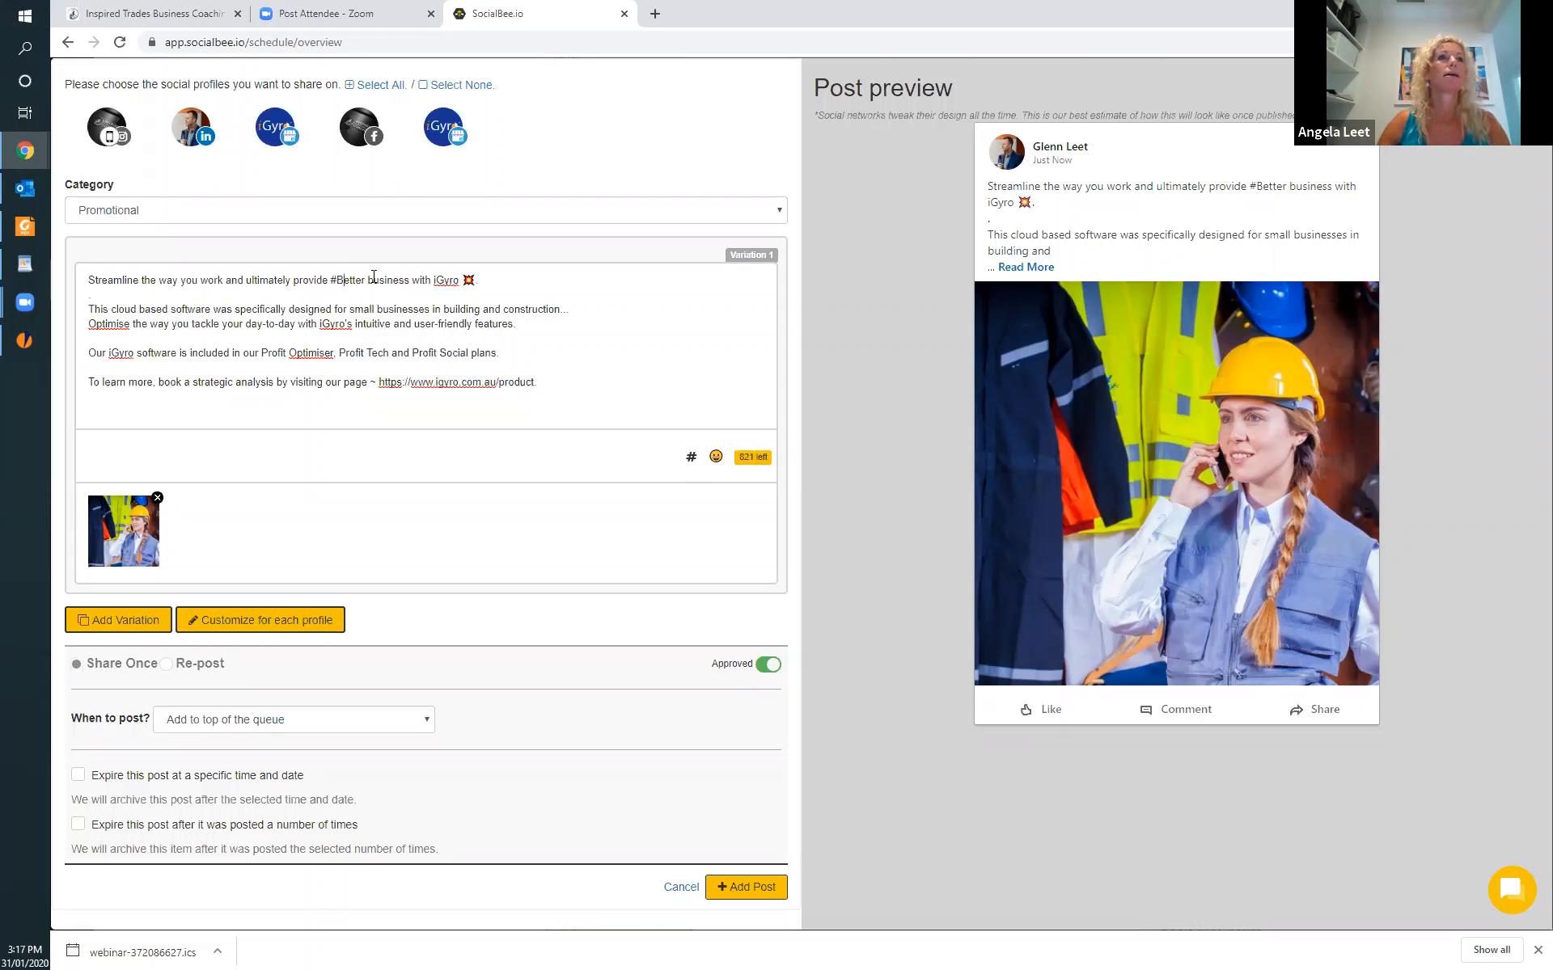
pyautogui.click(375, 276)
pyautogui.press('BackSpace')
pyautogui.press('BackSpace')
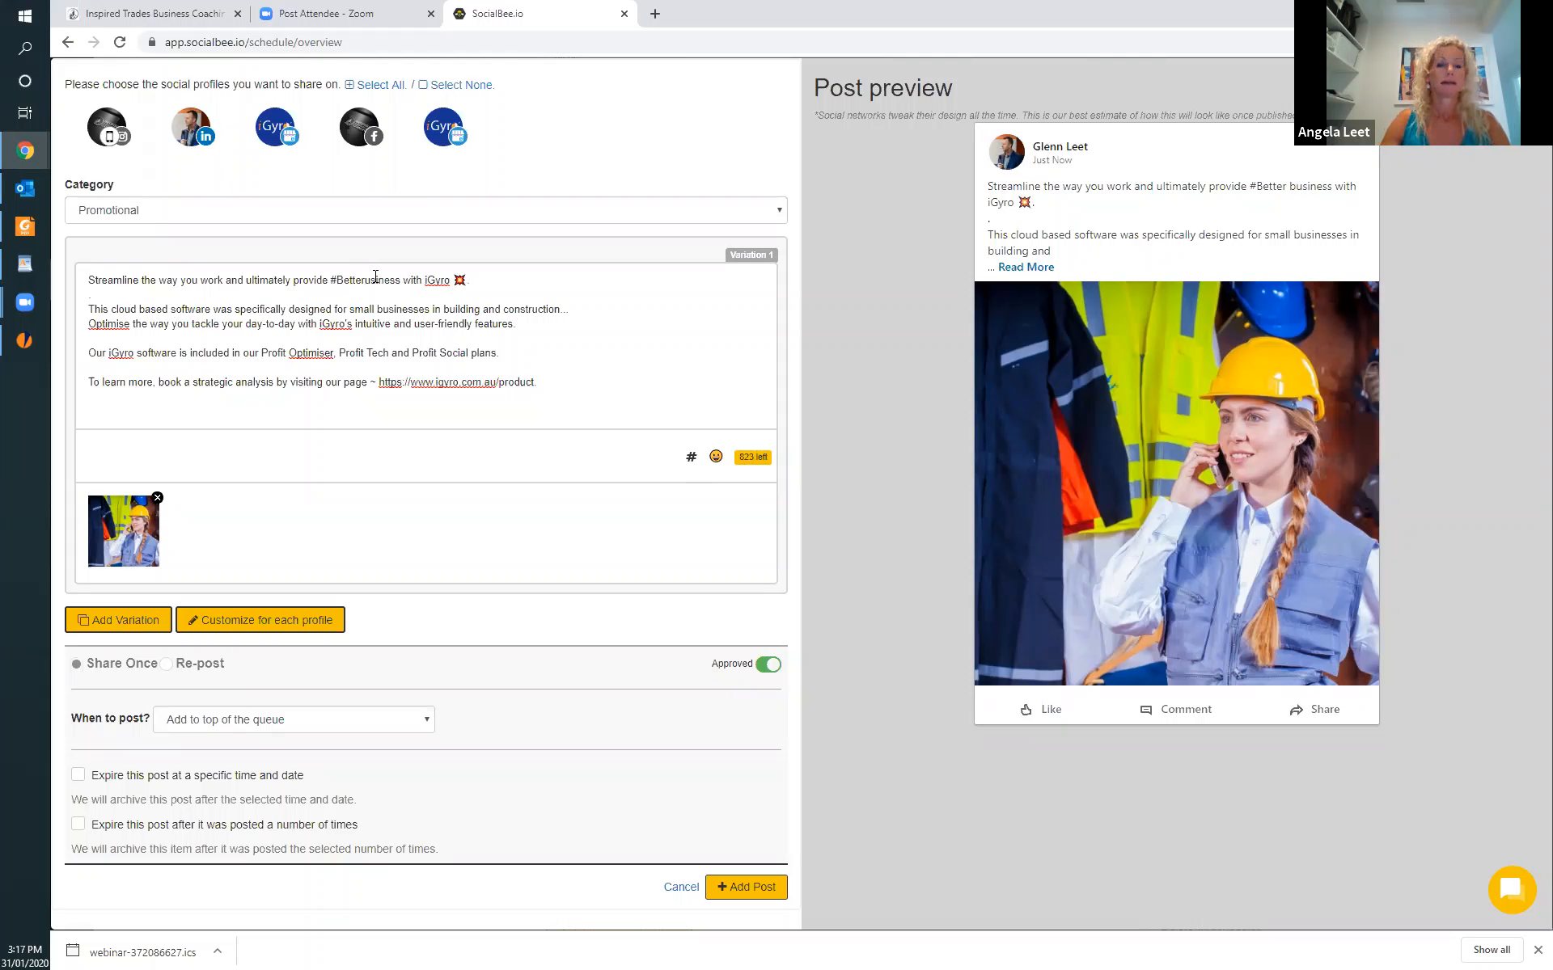
pyautogui.write('B')
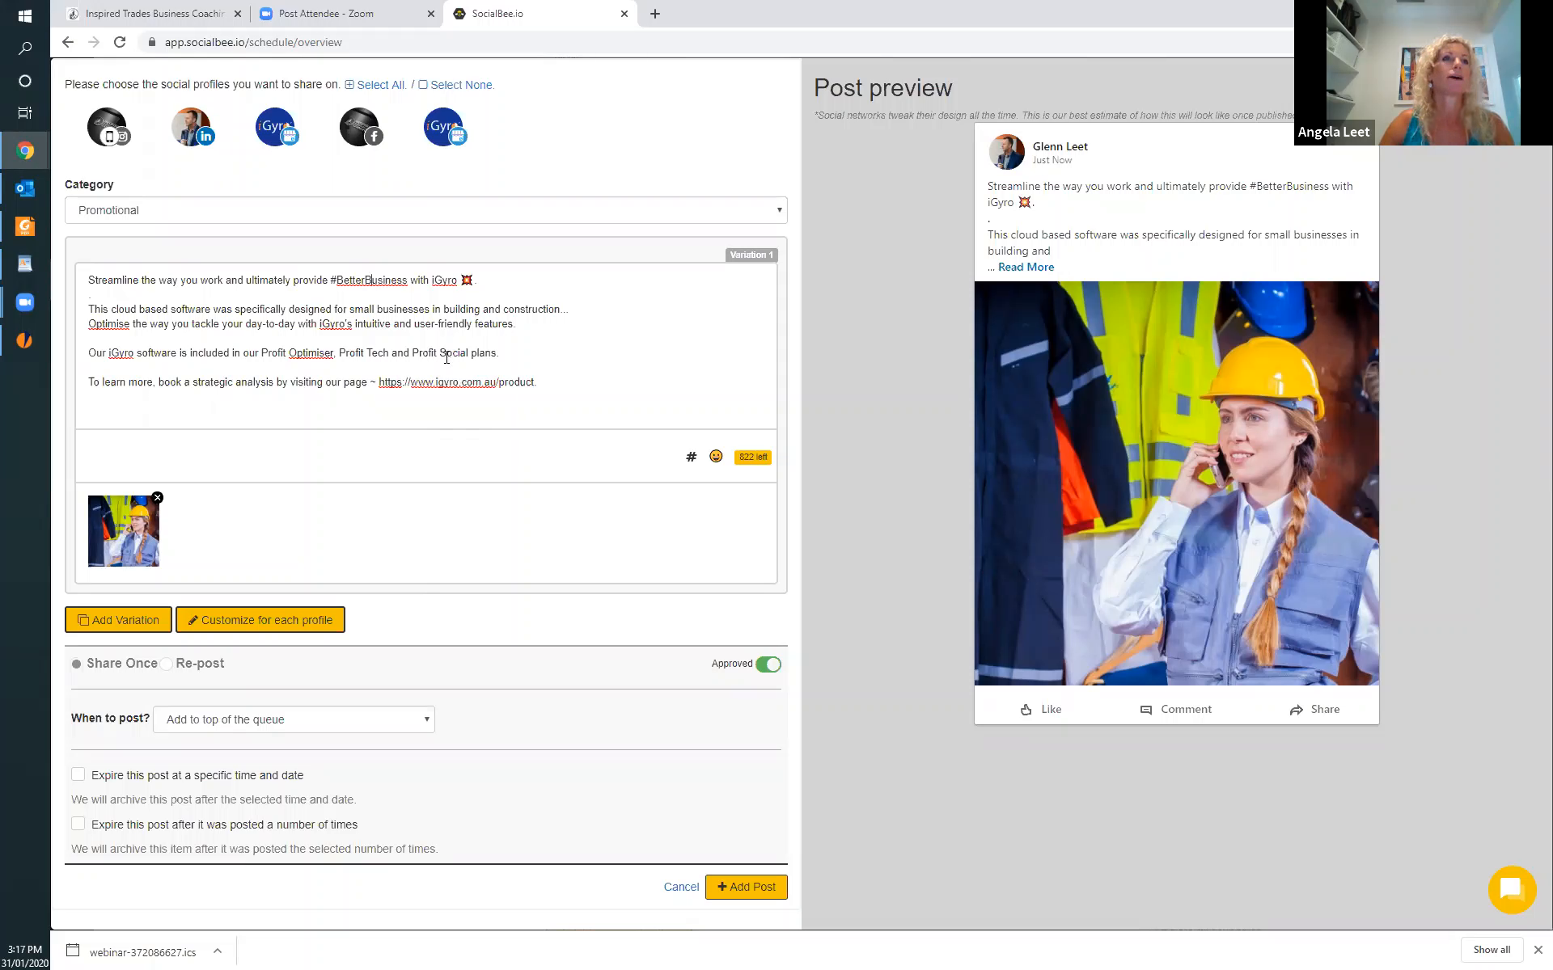
# Turn "small businesses" in the post's second paragraph into the hashtag #smallbusinesses.
pyautogui.click(349, 309)
pyautogui.write('#')
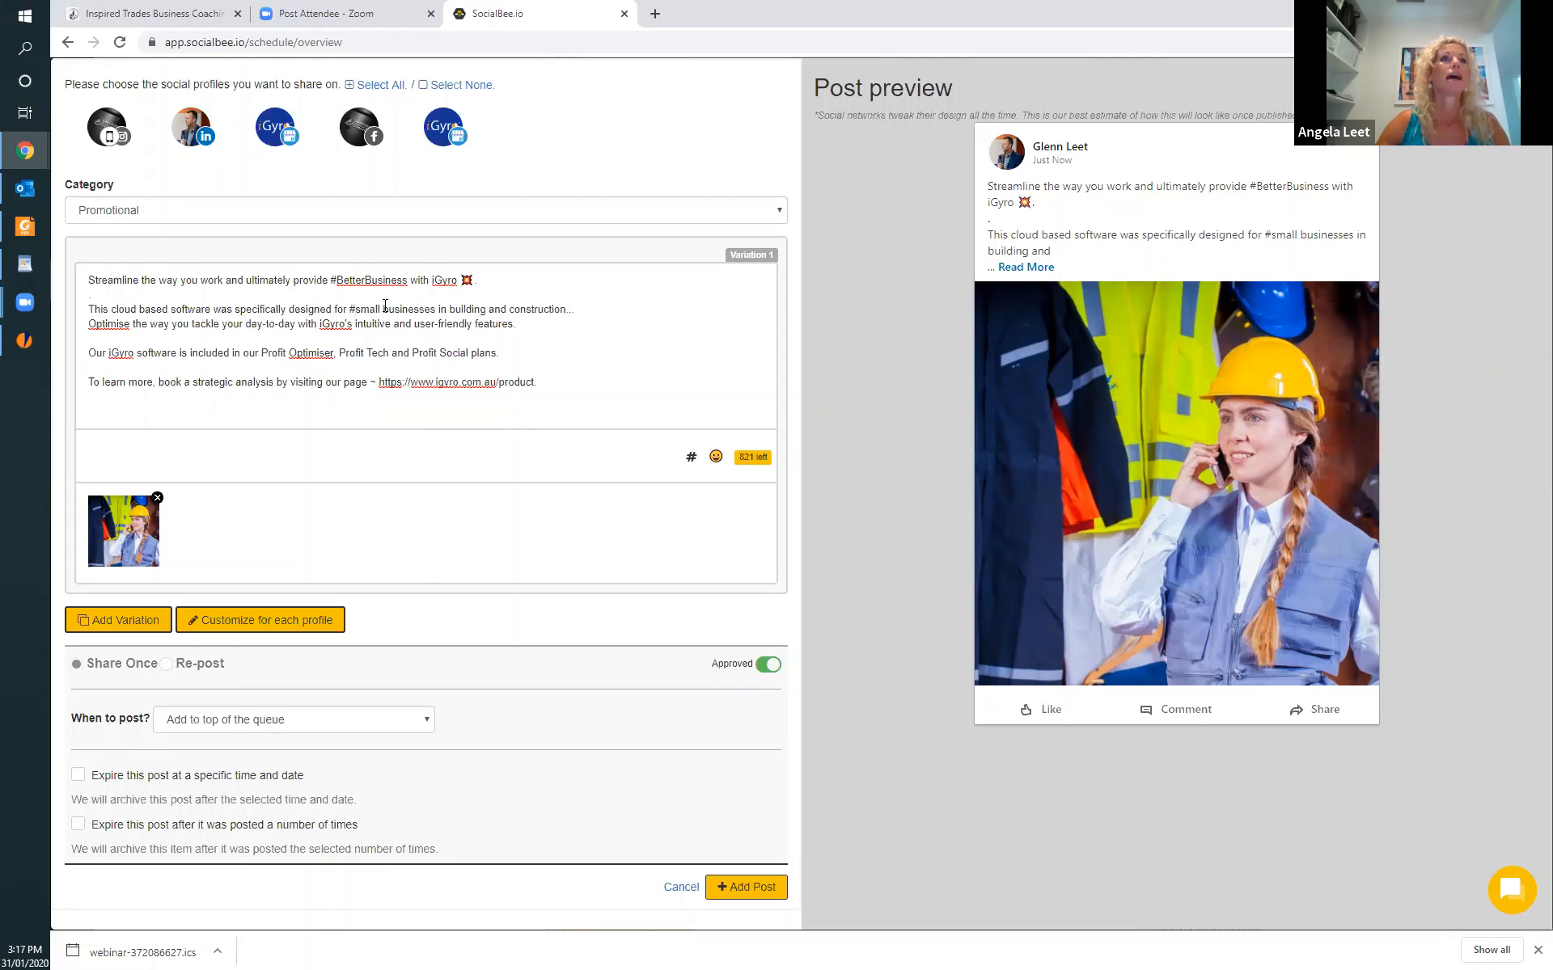
pyautogui.click(384, 309)
pyautogui.press('BackSpace')
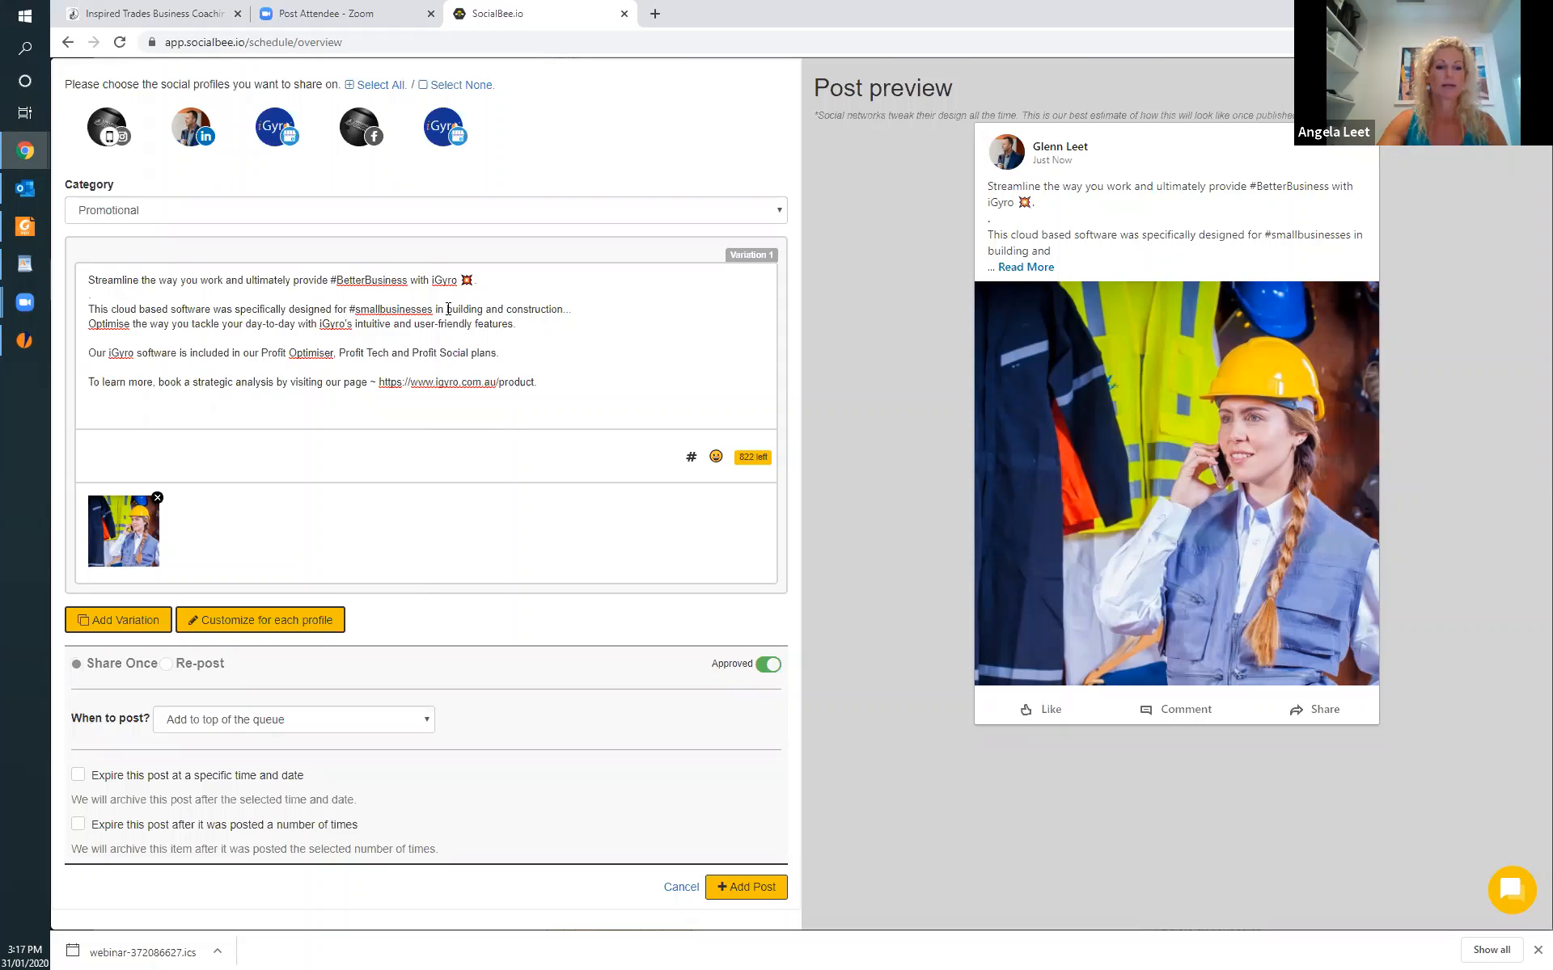
# Make "building" and "construction" in the second paragraph two separate hashtags, #building and #construction.
pyautogui.click(448, 309)
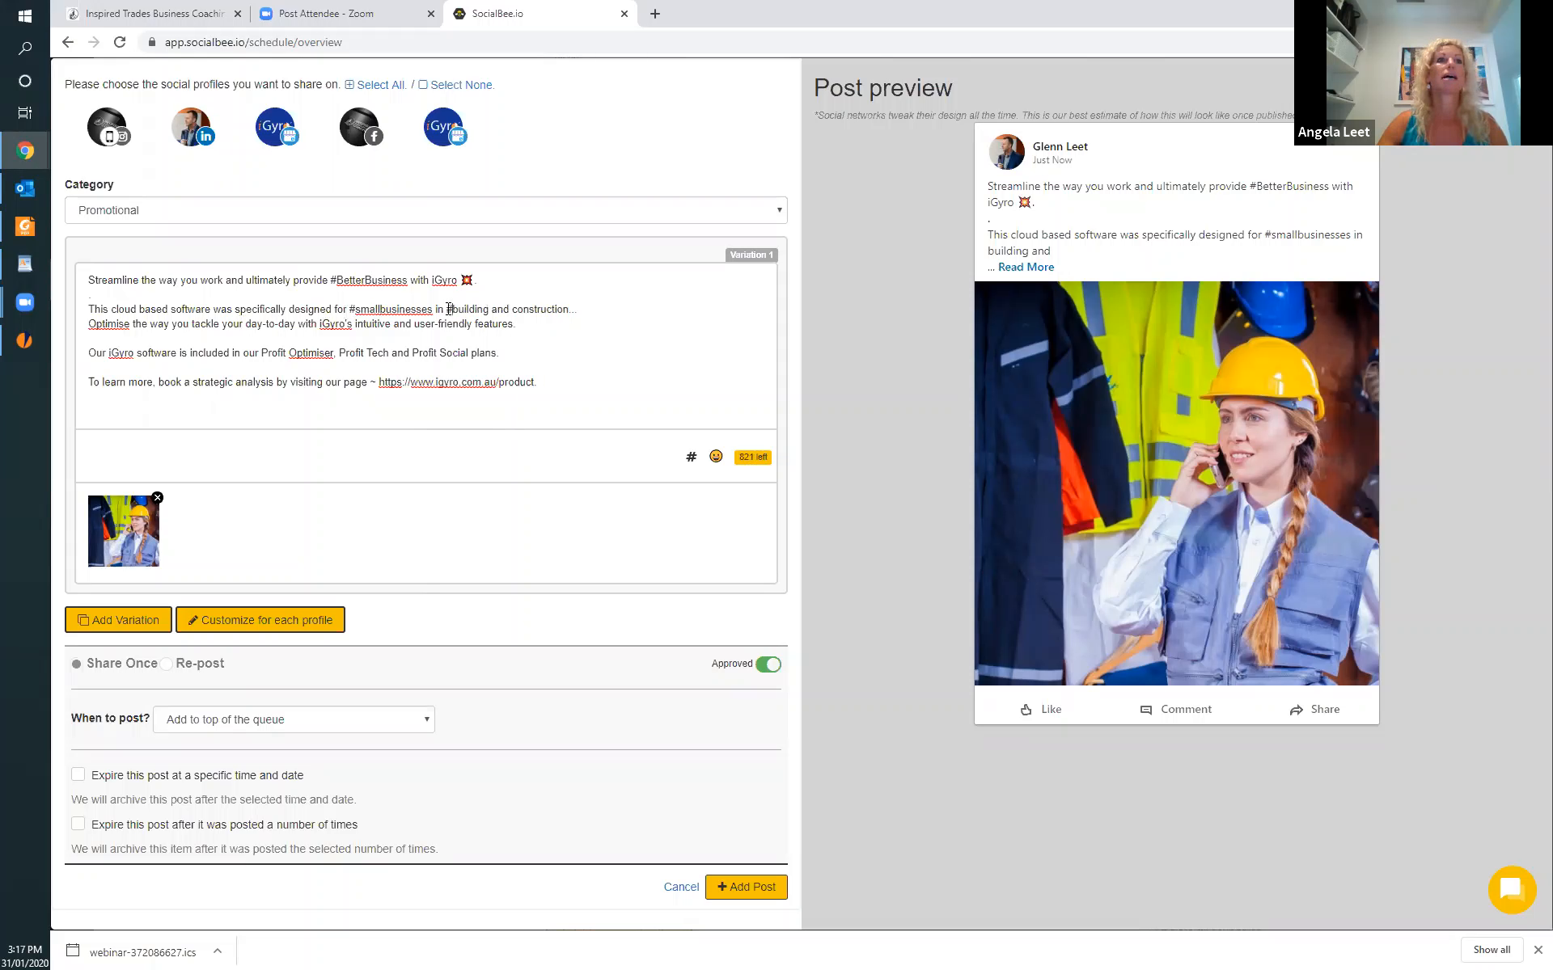
pyautogui.click(491, 307)
pyautogui.press('BackSpace')
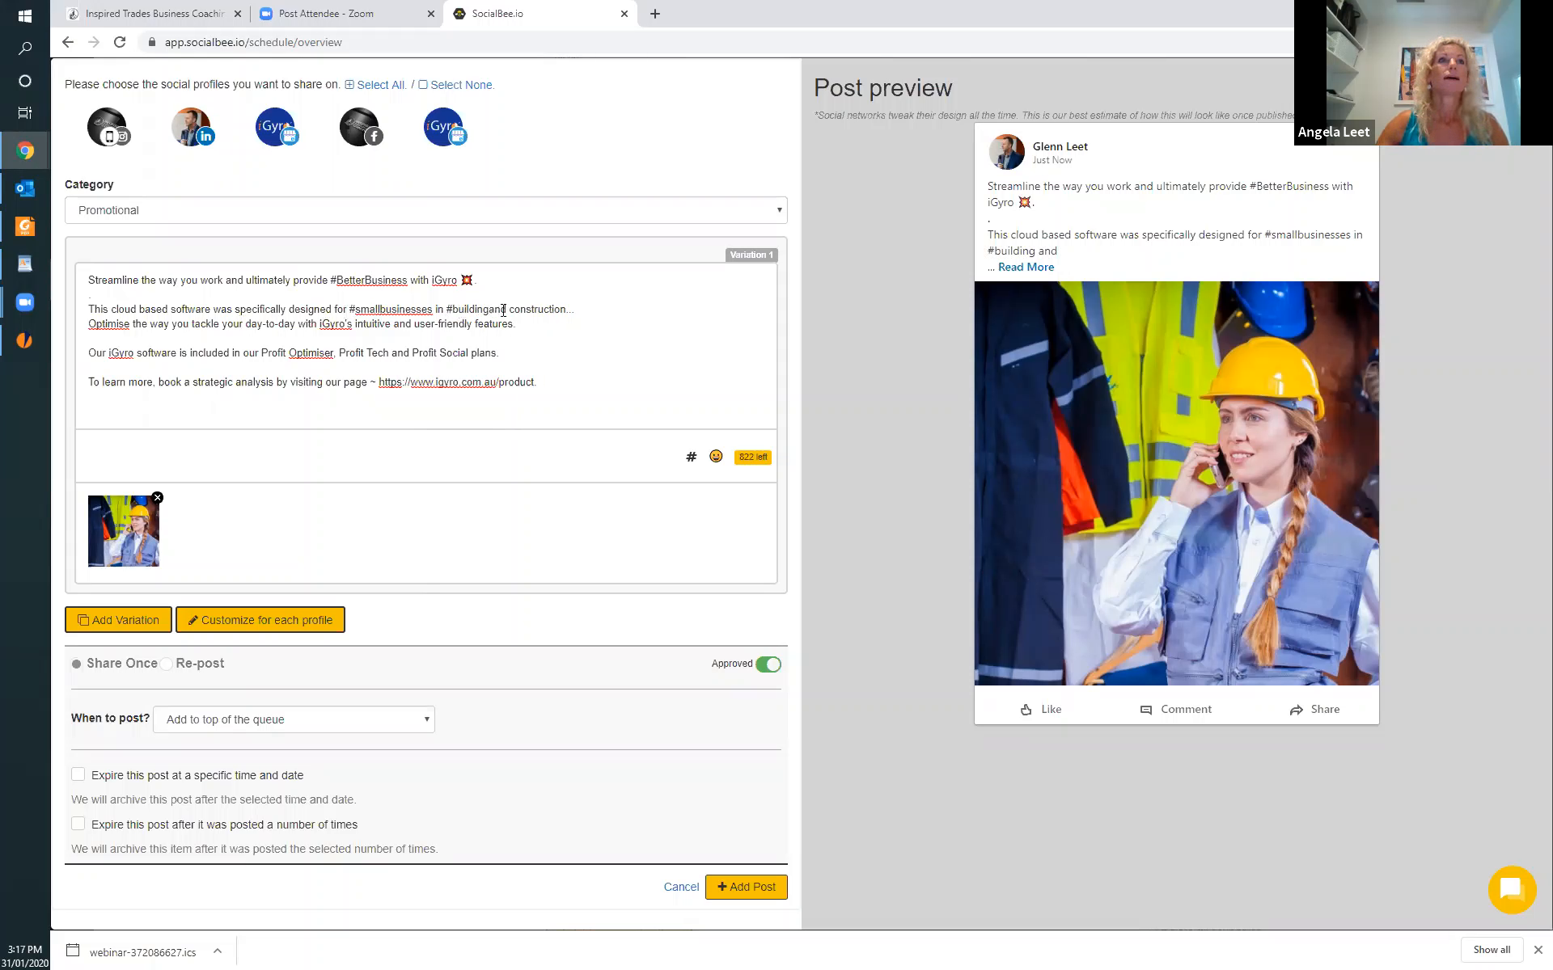
pyautogui.click(509, 308)
pyautogui.press('BackSpace')
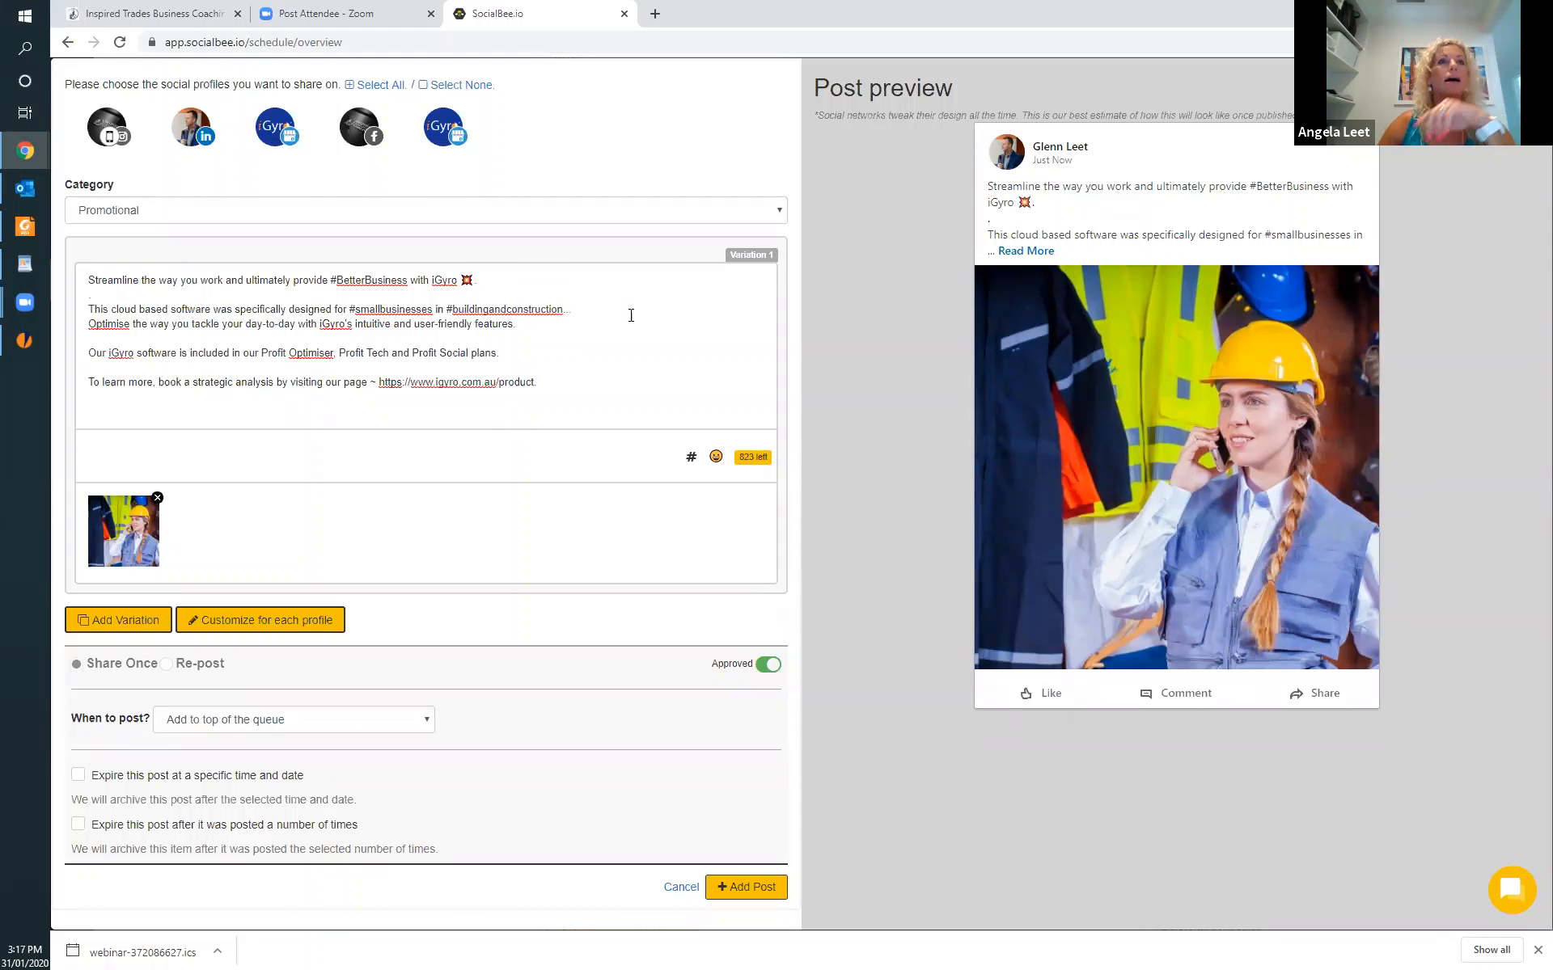
pyautogui.click(509, 309)
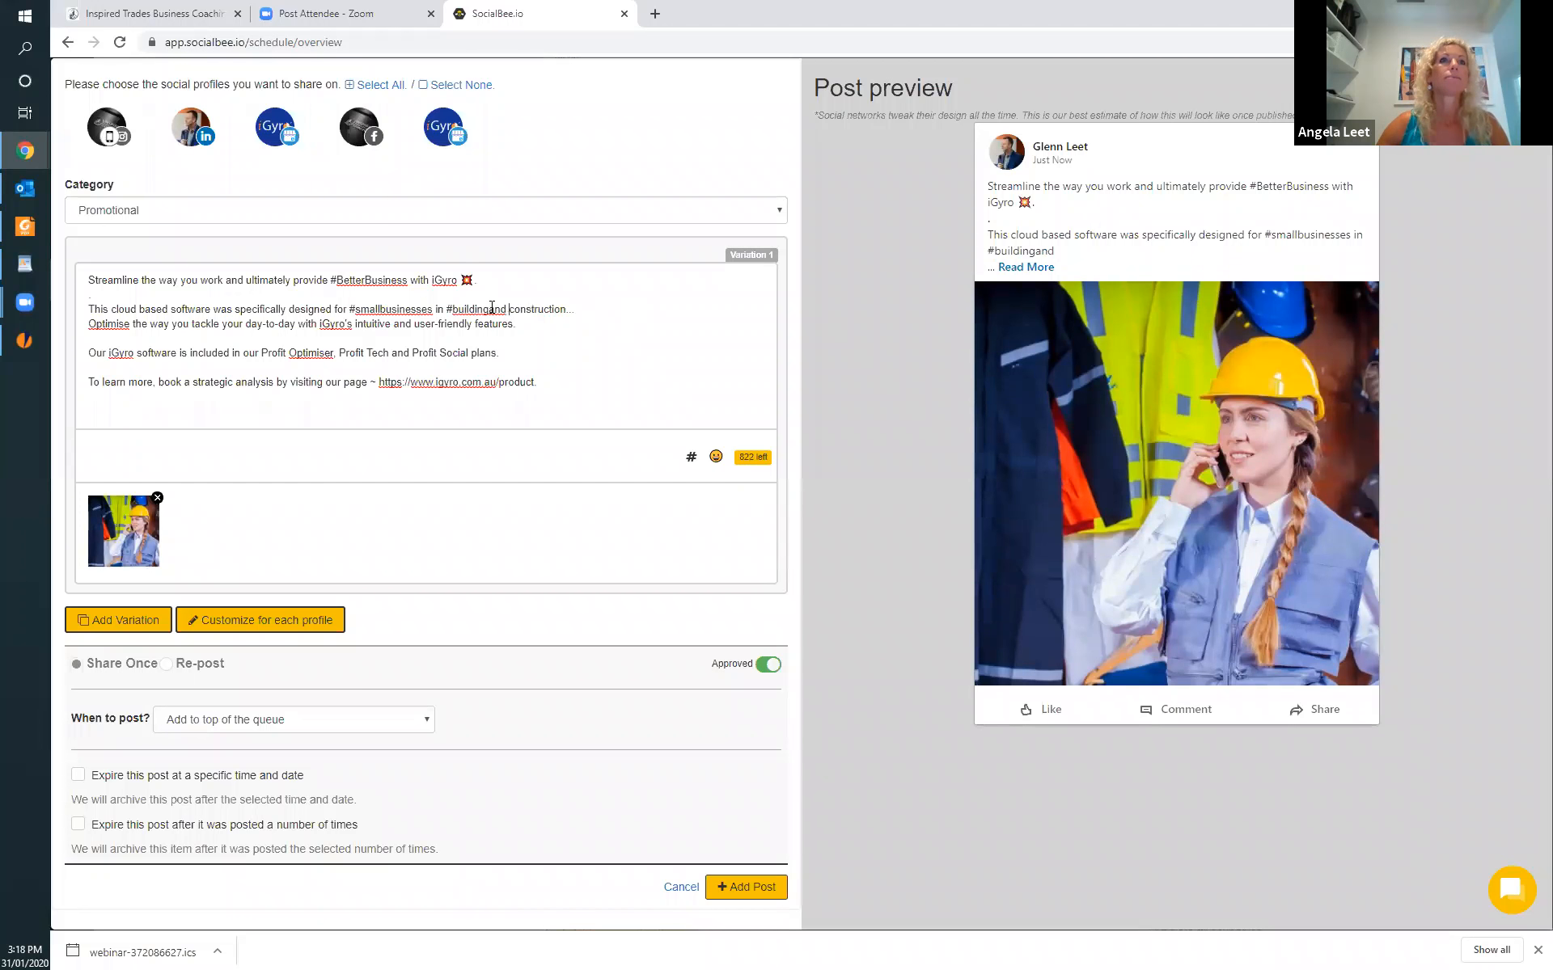
pyautogui.click(492, 309)
pyautogui.click(515, 309)
pyautogui.write('#')
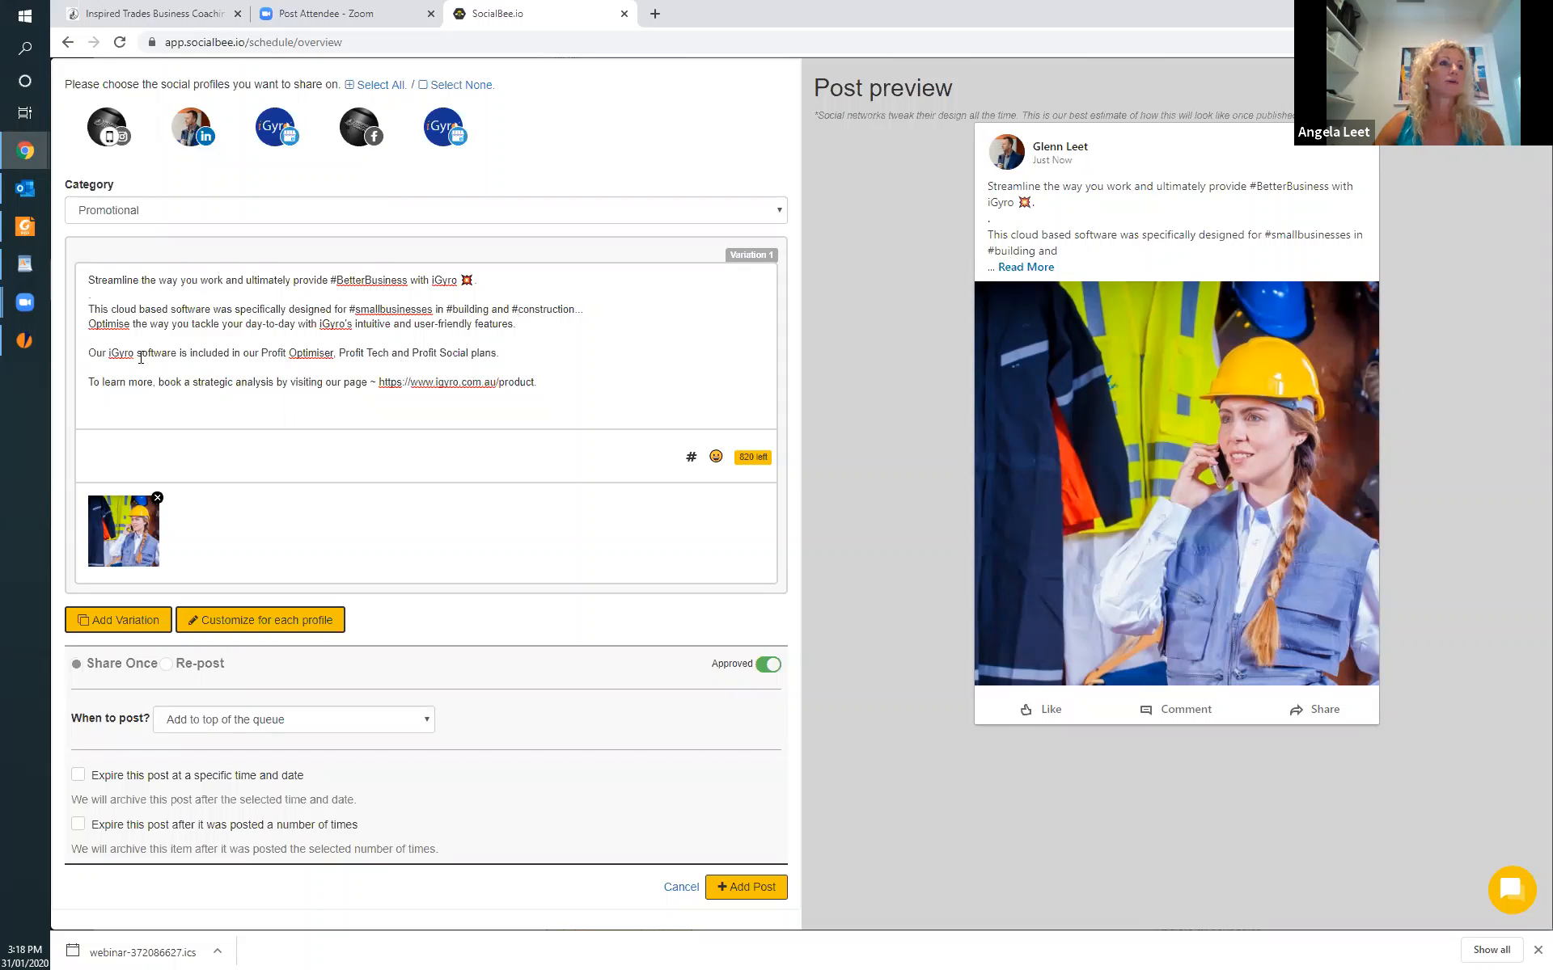
# Split the post into customizable versions for each profile and add it to the top of the queue.
pyautogui.click(282, 623)
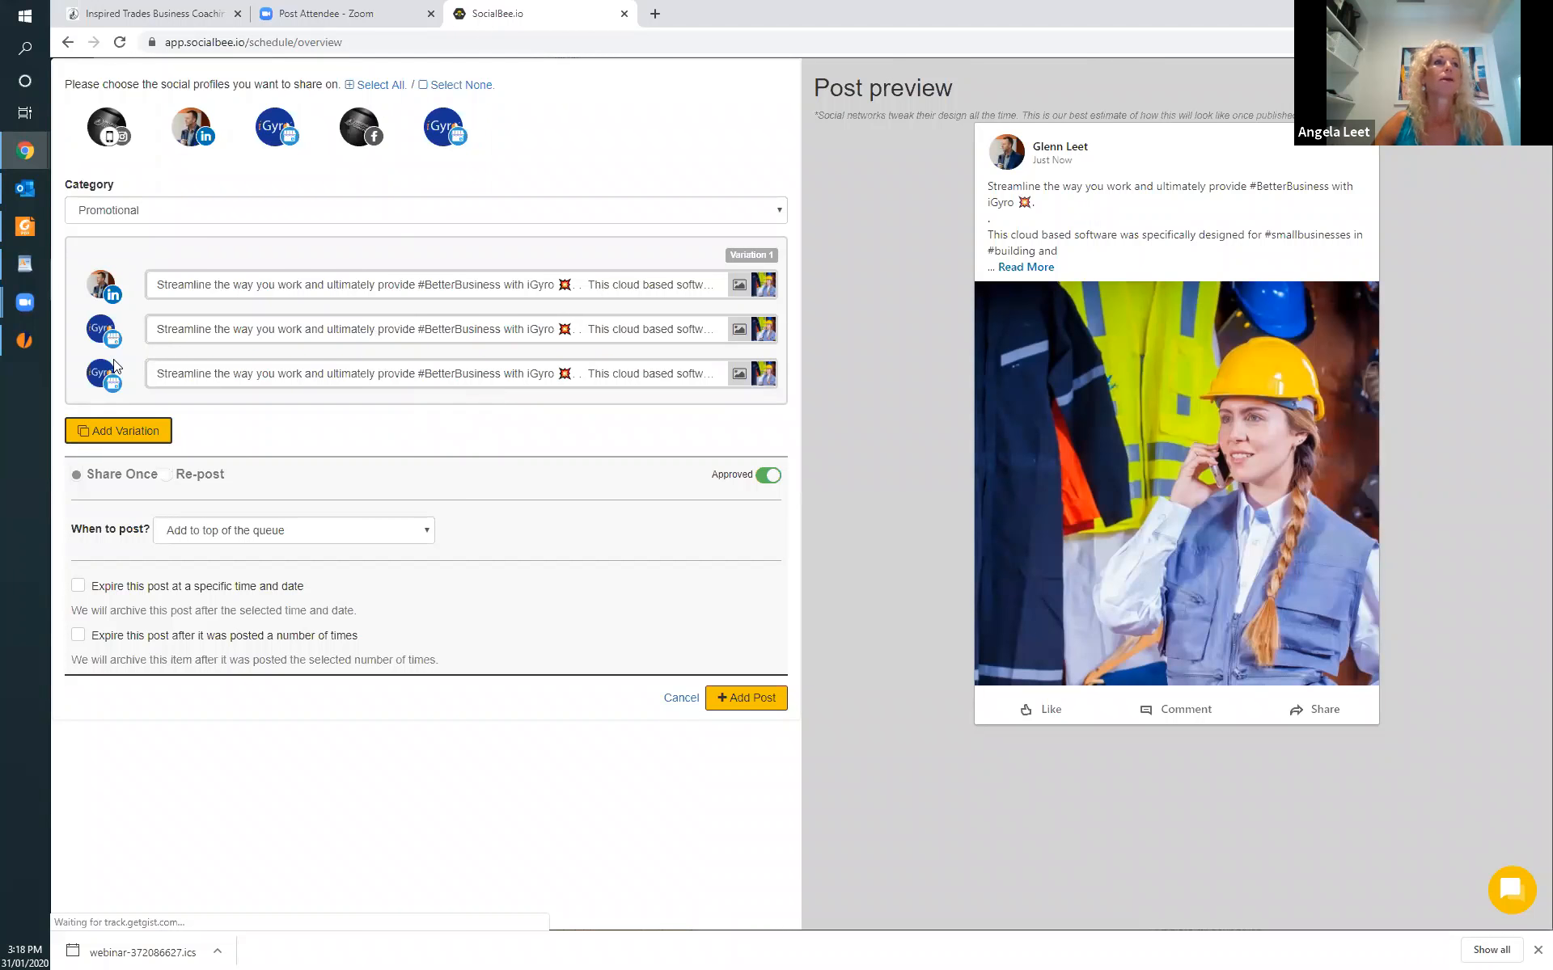
pyautogui.click(755, 702)
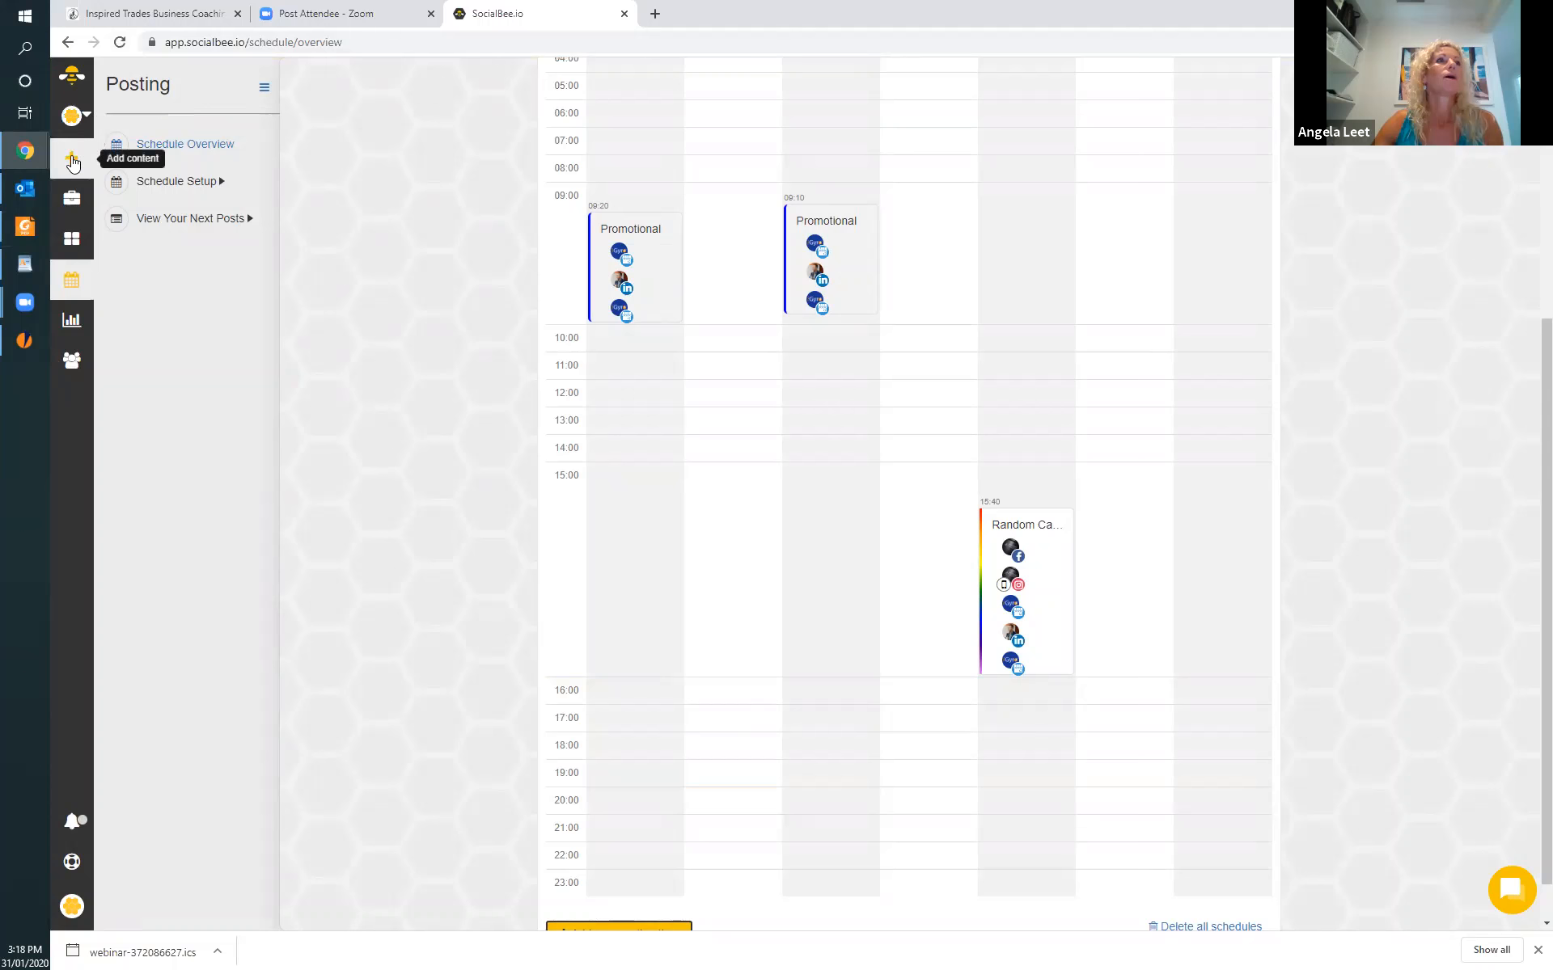
# Open and reload the dashboard, then review the content categories and the profiles with posts in each.
pyautogui.click(75, 196)
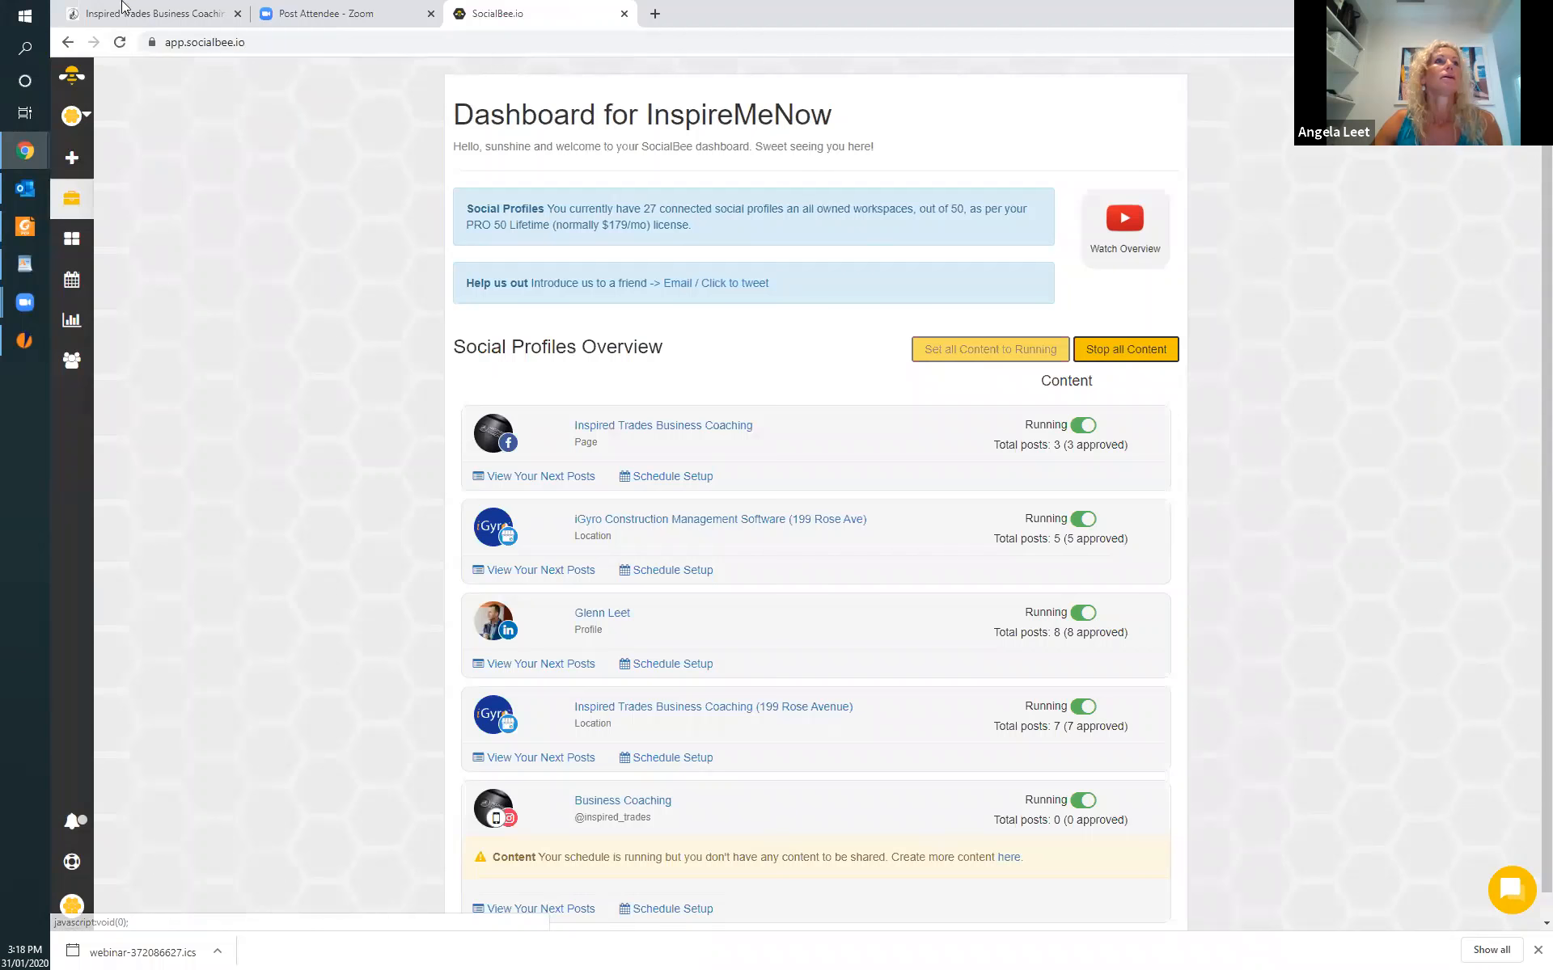
pyautogui.click(119, 41)
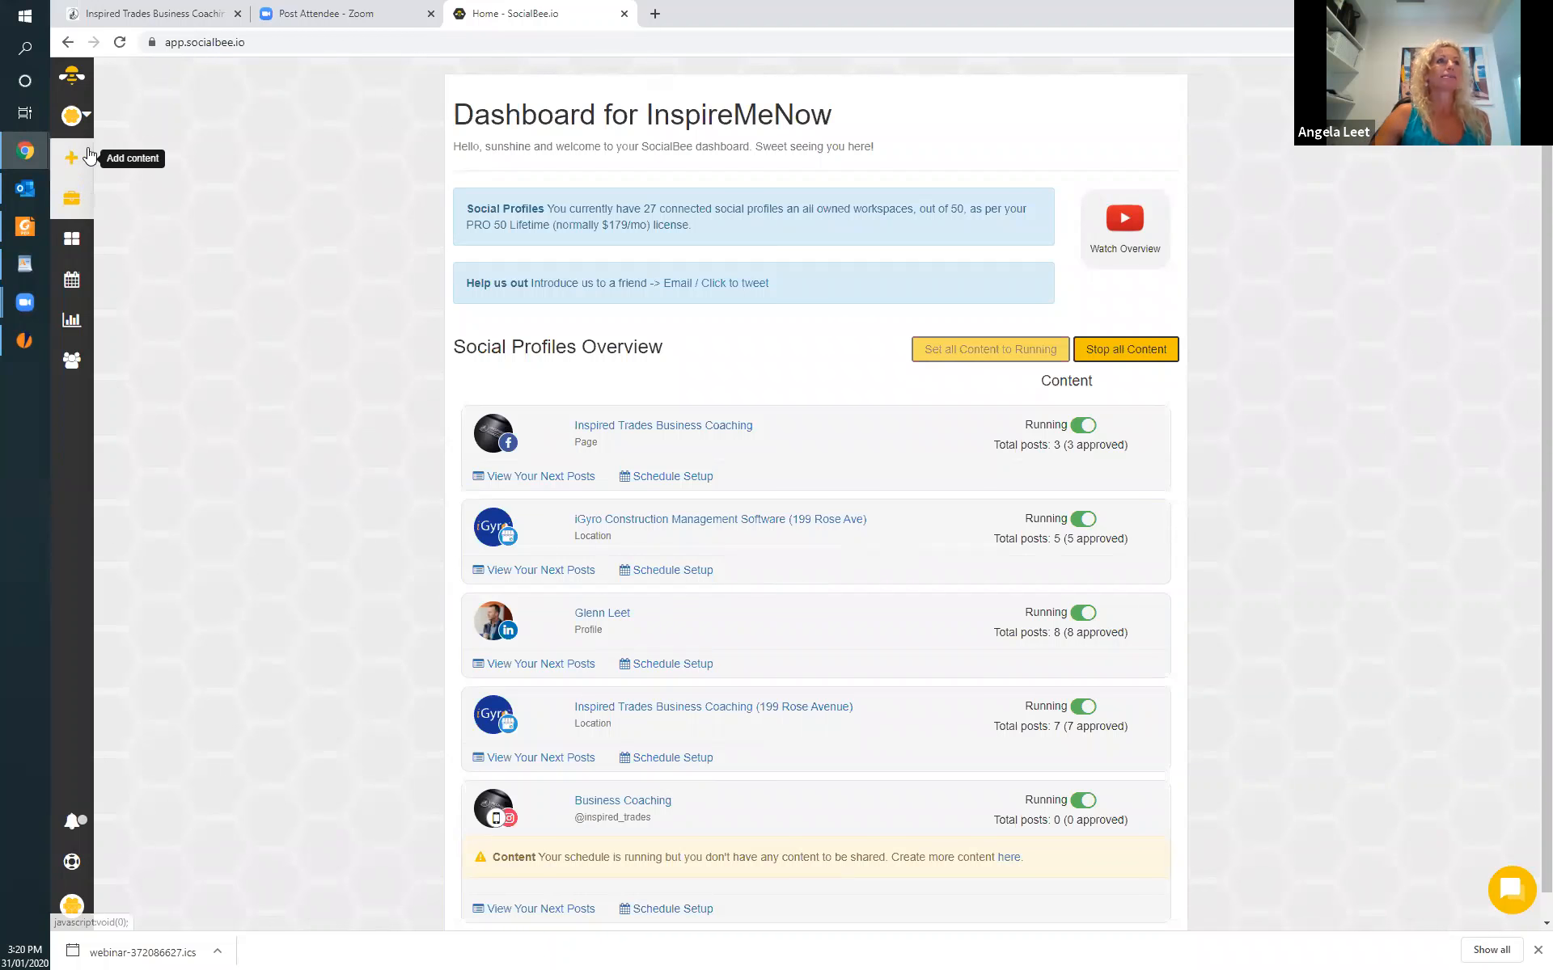
pyautogui.click(75, 244)
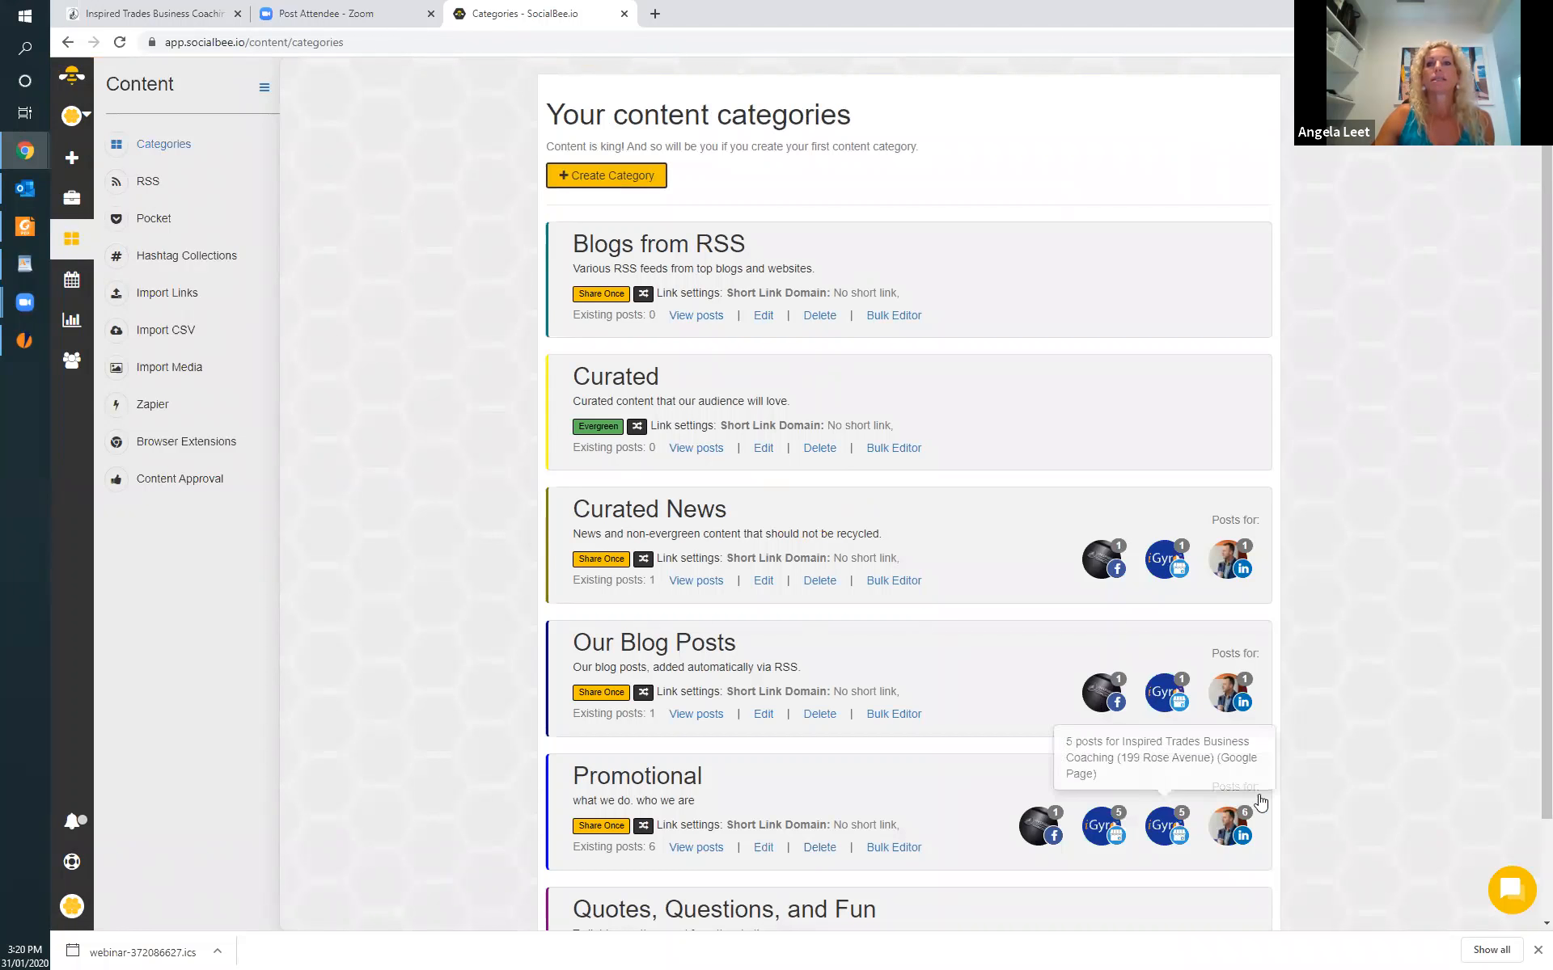
pyautogui.scroll(-2, 621, 695)
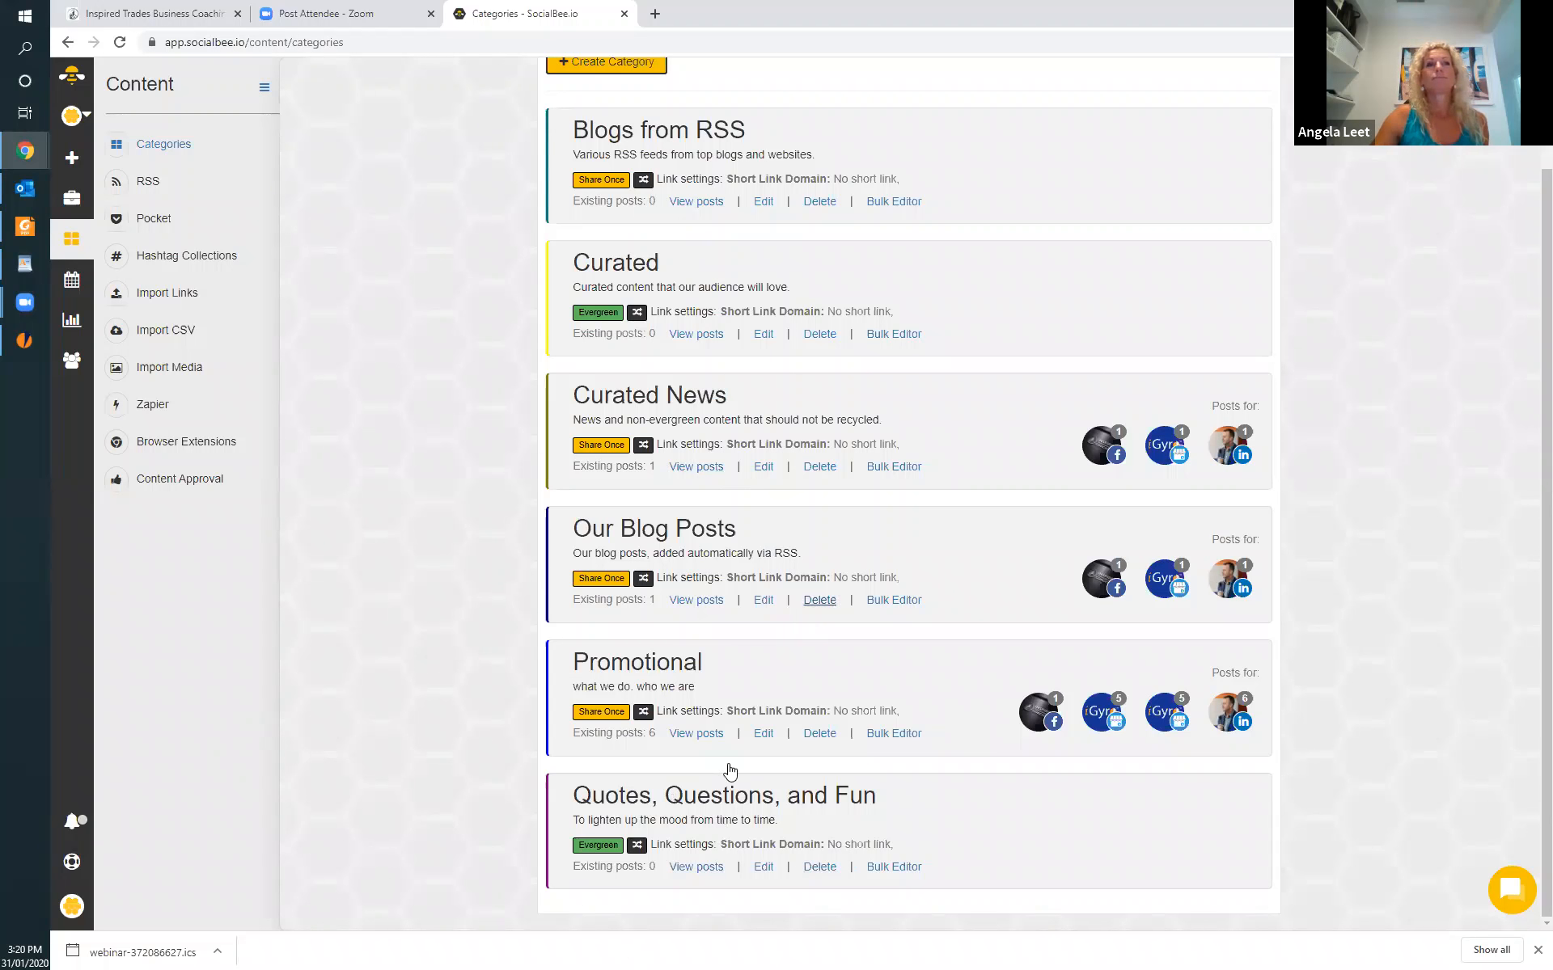
pyautogui.scroll(2, 501, 730)
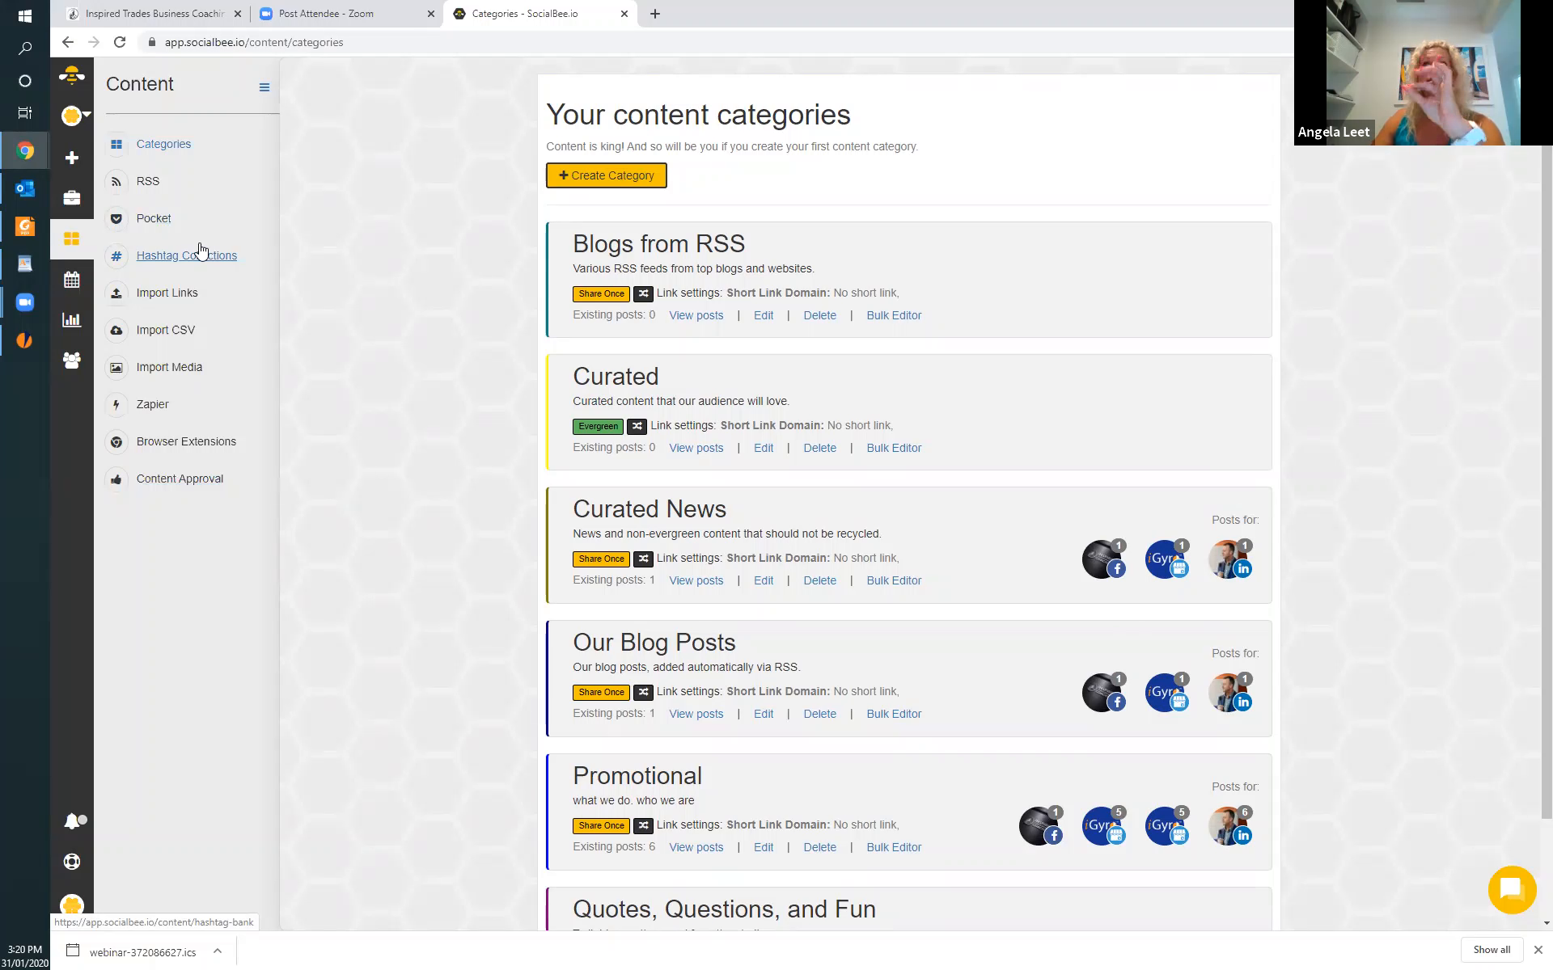
# Switch to the ATA Plumbing workspace and review the next scheduled posts of its Instagram profile.
pyautogui.click(81, 118)
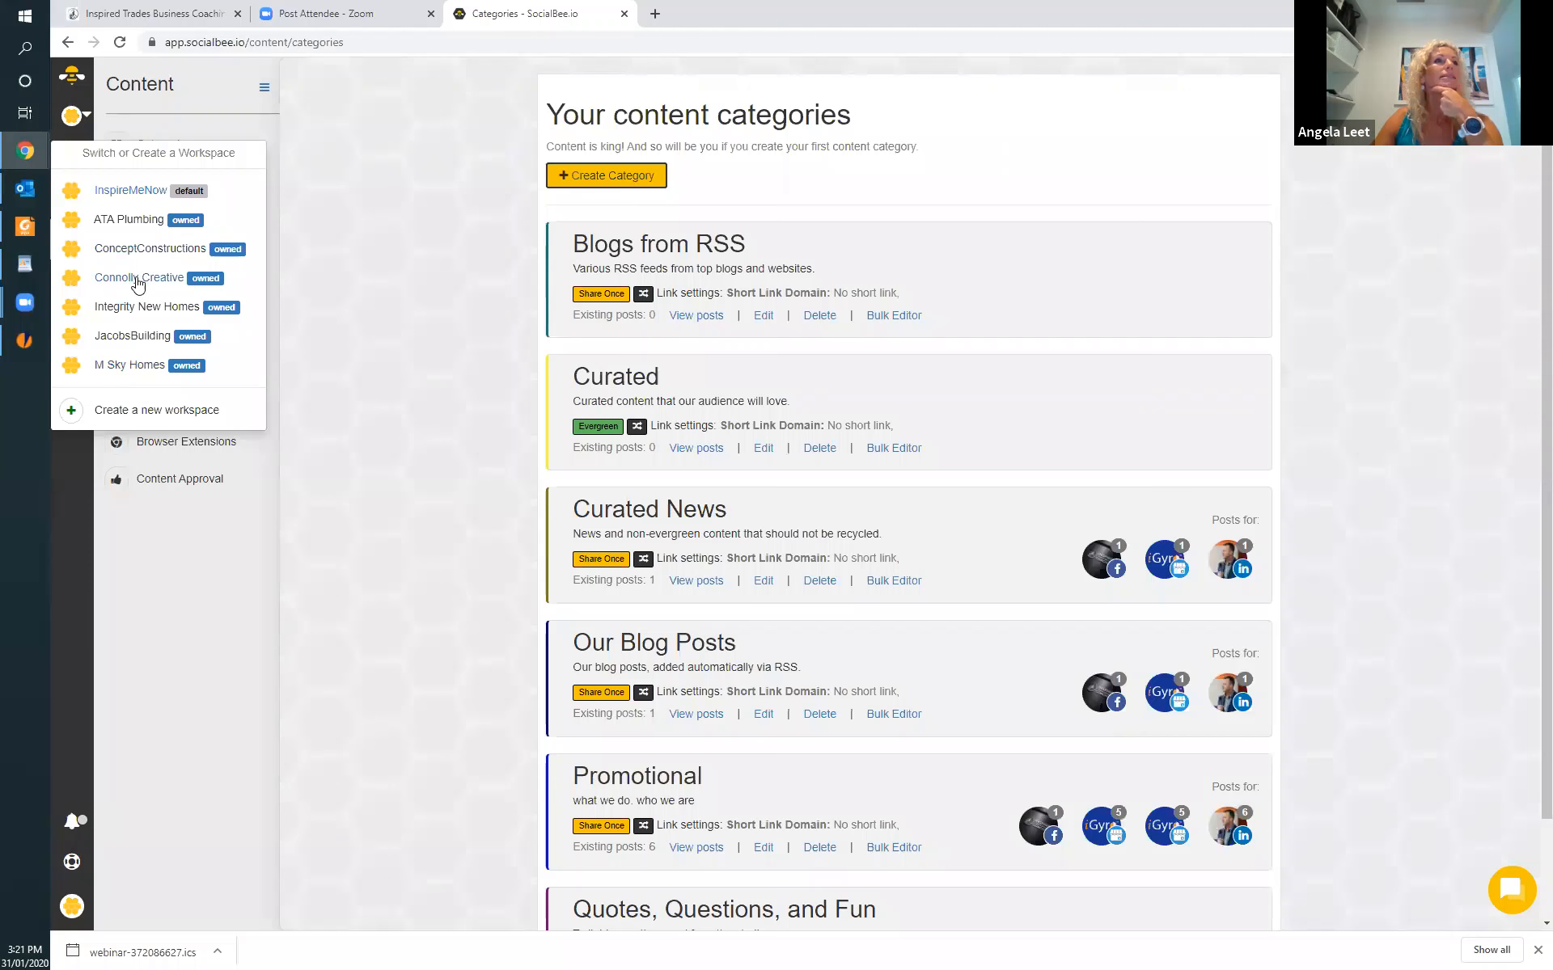
pyautogui.click(139, 222)
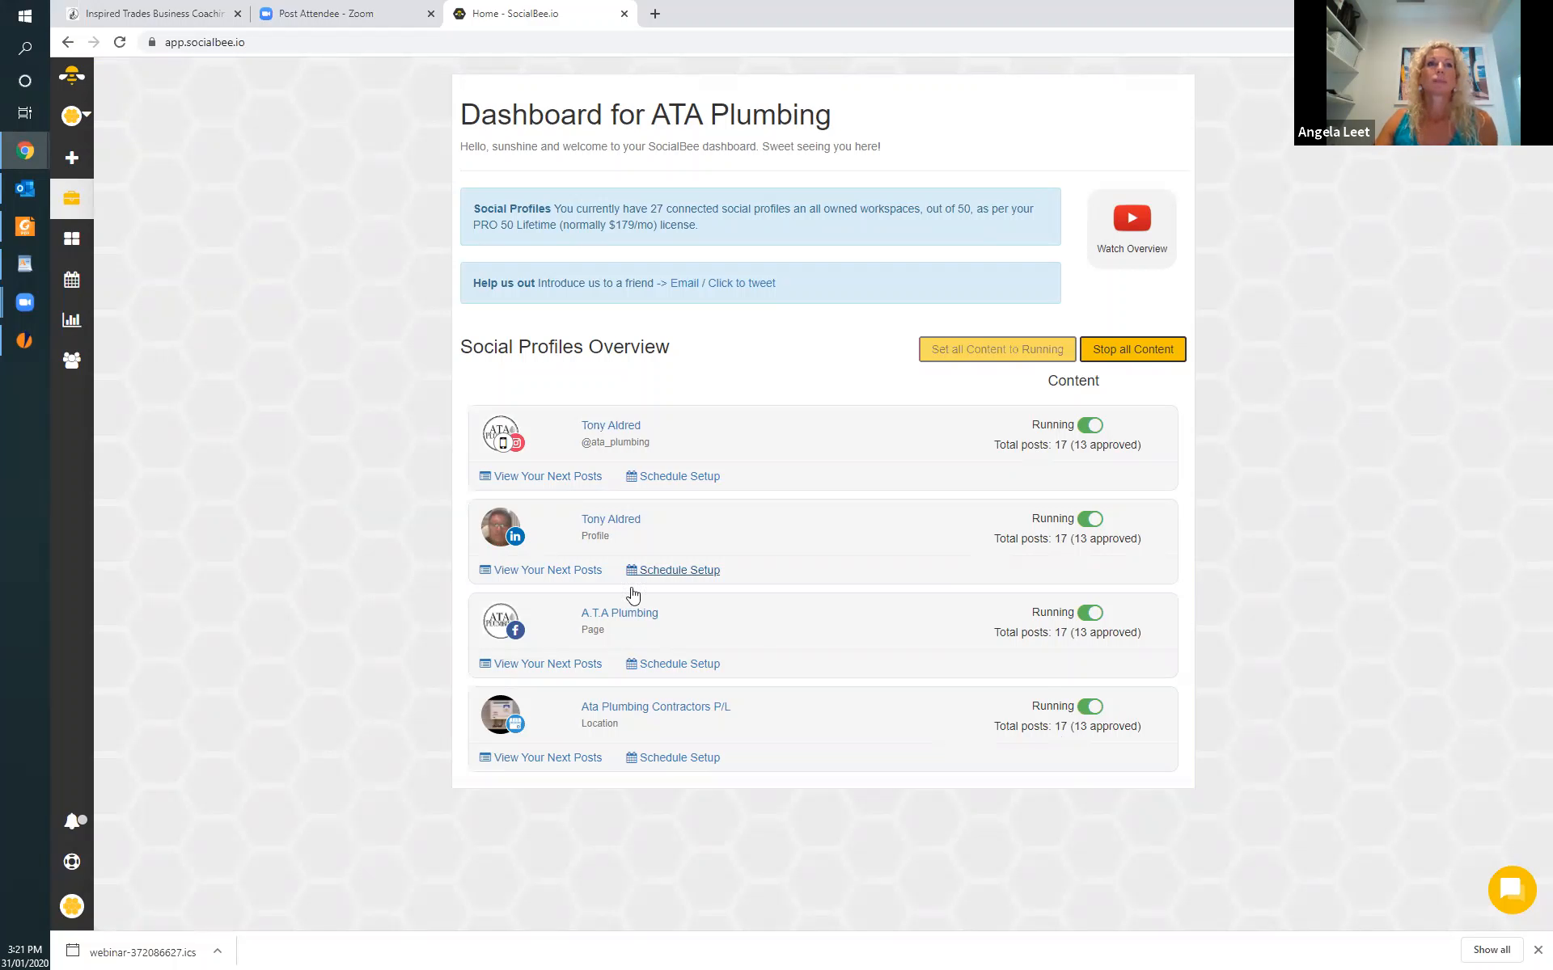
pyautogui.click(540, 478)
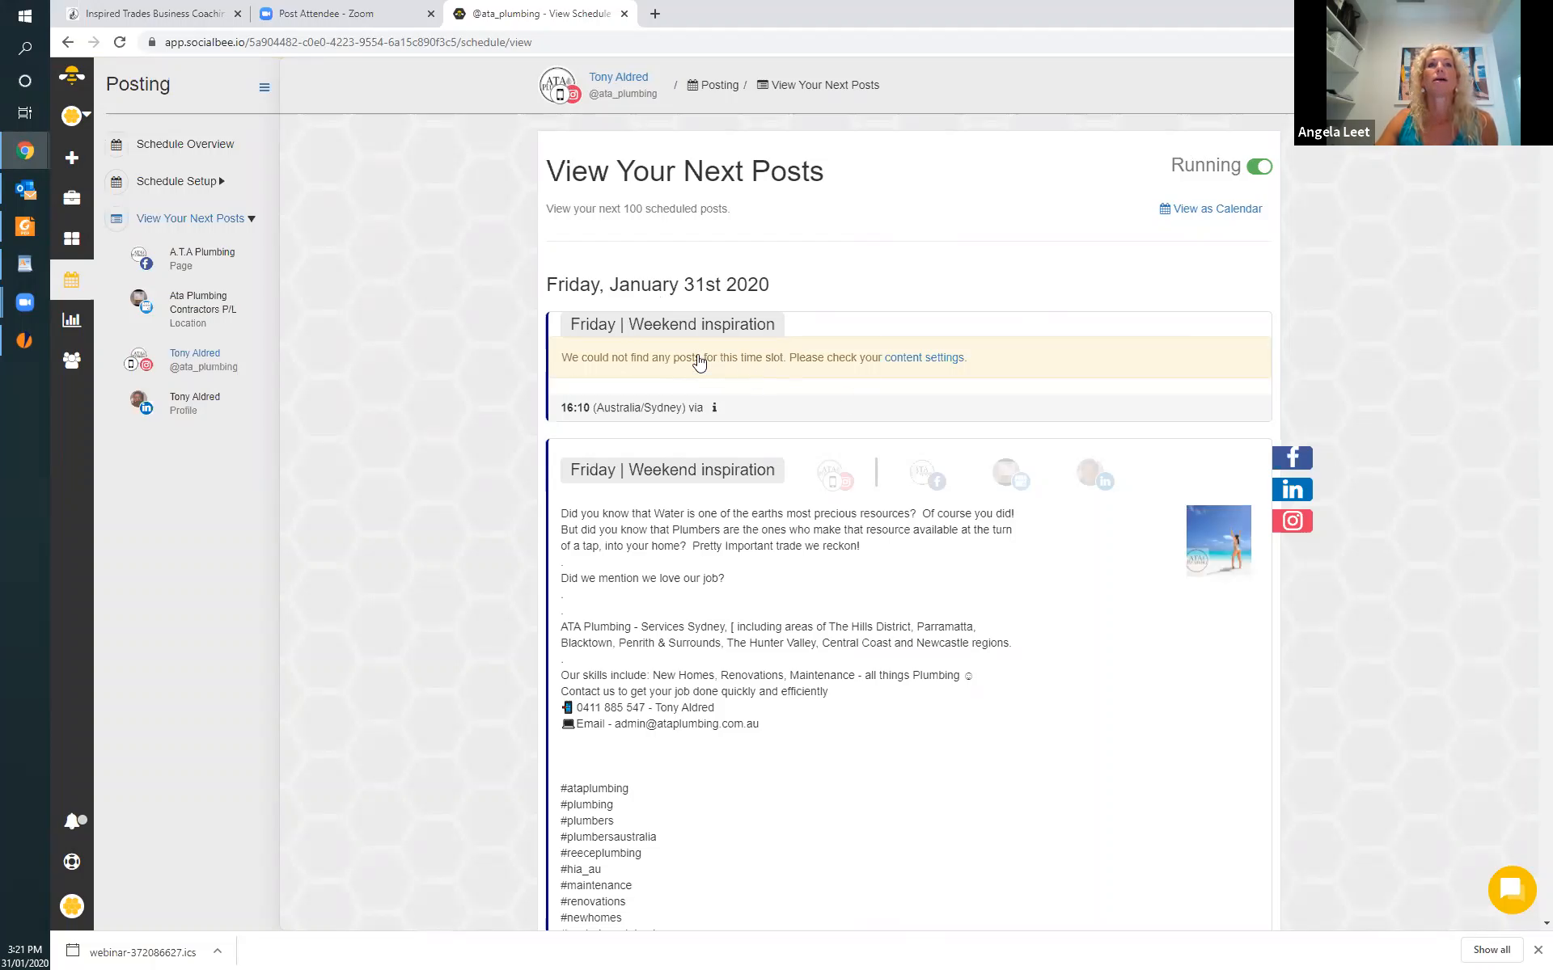
pyautogui.scroll(-5, 749, 368)
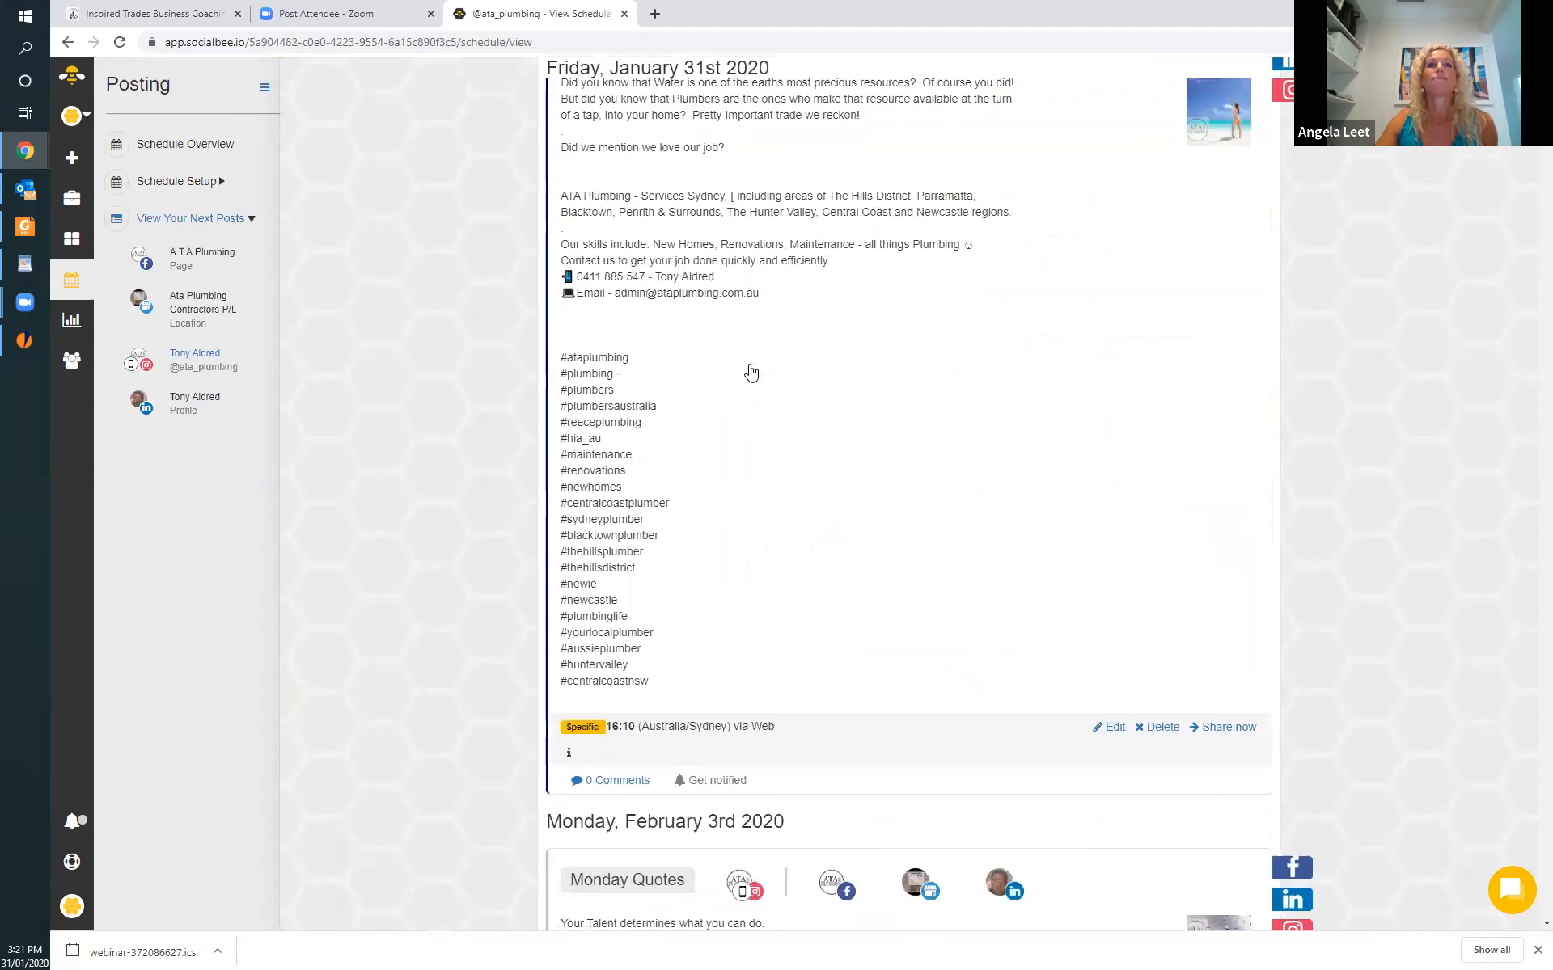
# Examine the Instagram profile's scheduled posts for January 31st and February 3rd, comparing their text, contact details and hashtag lists.
pyautogui.scroll(3, 980, 550)
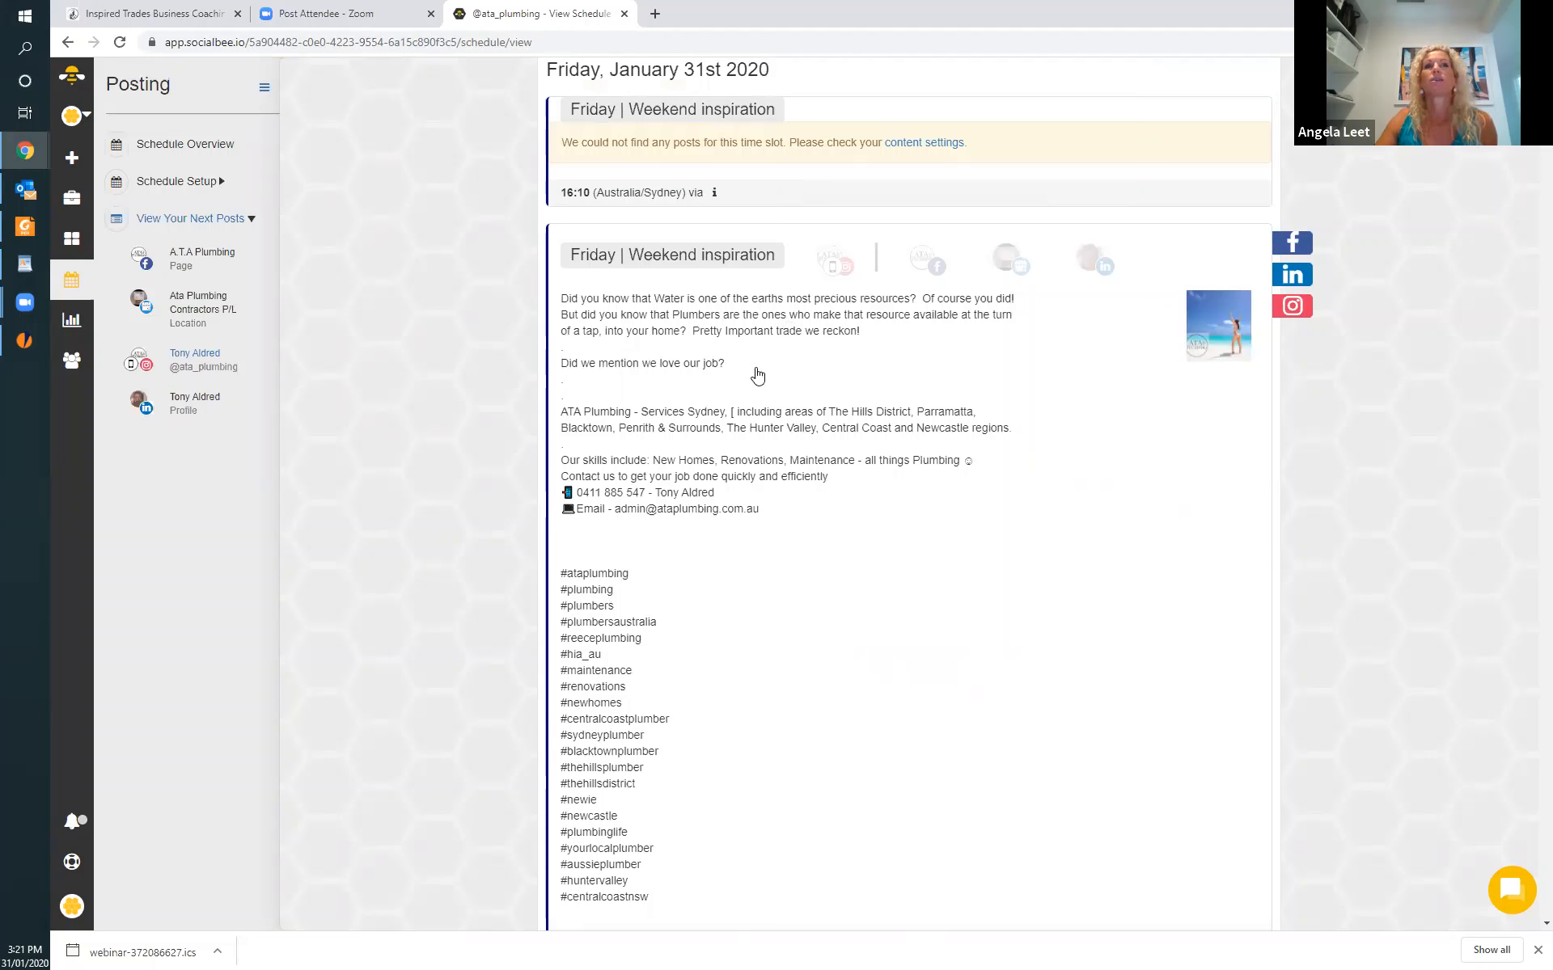
pyautogui.scroll(-4, 818, 590)
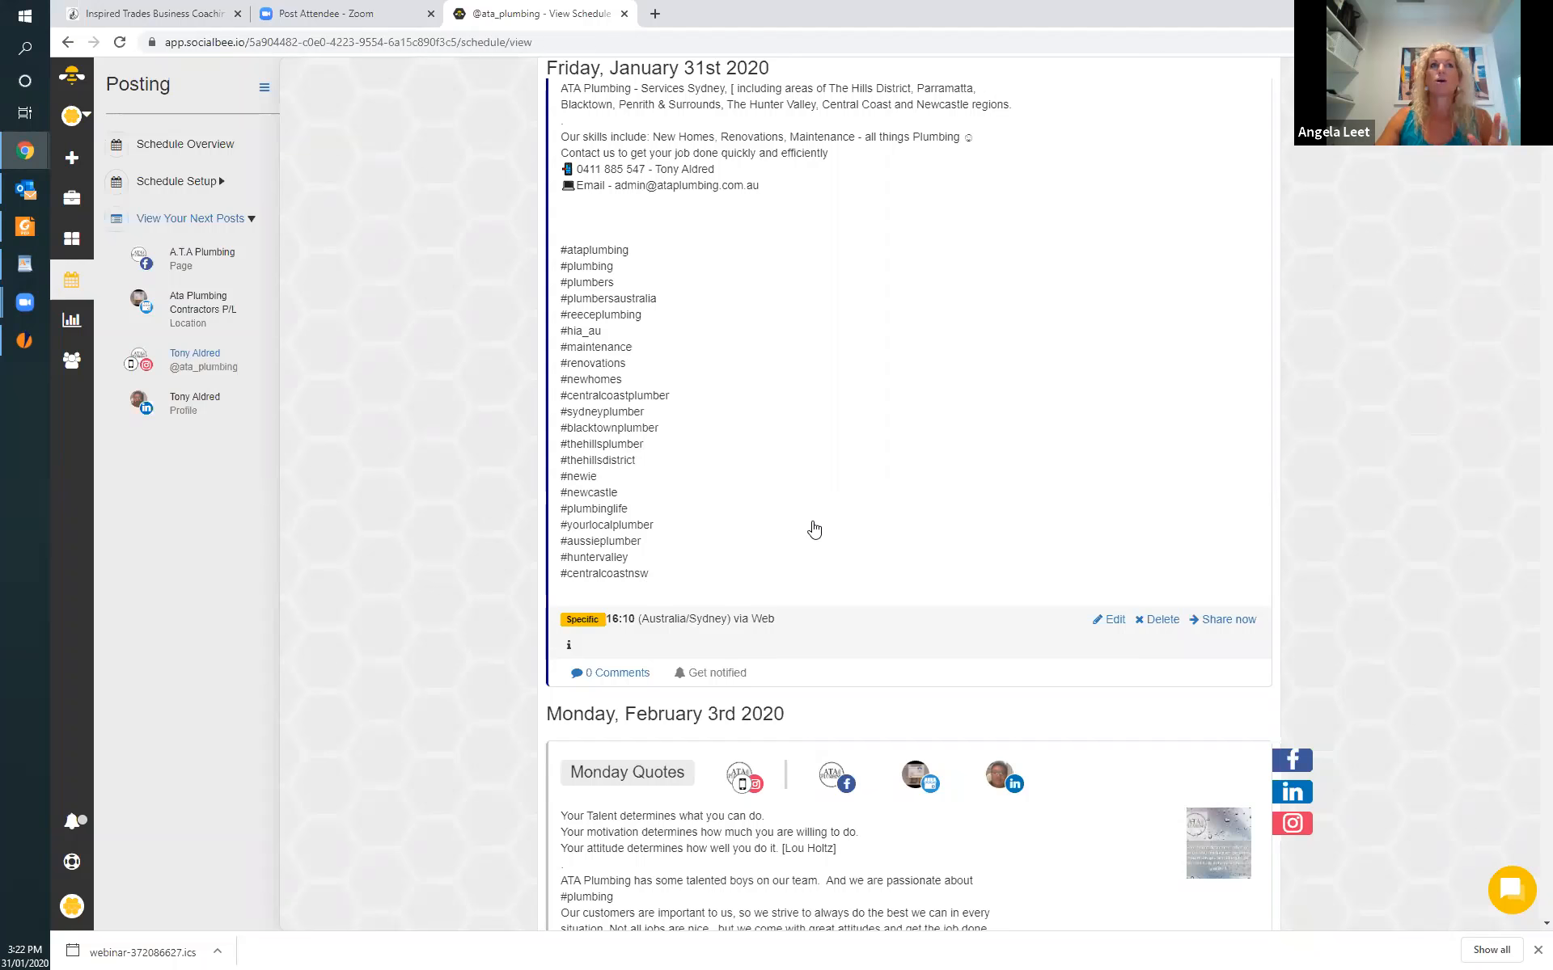
pyautogui.scroll(4, 815, 530)
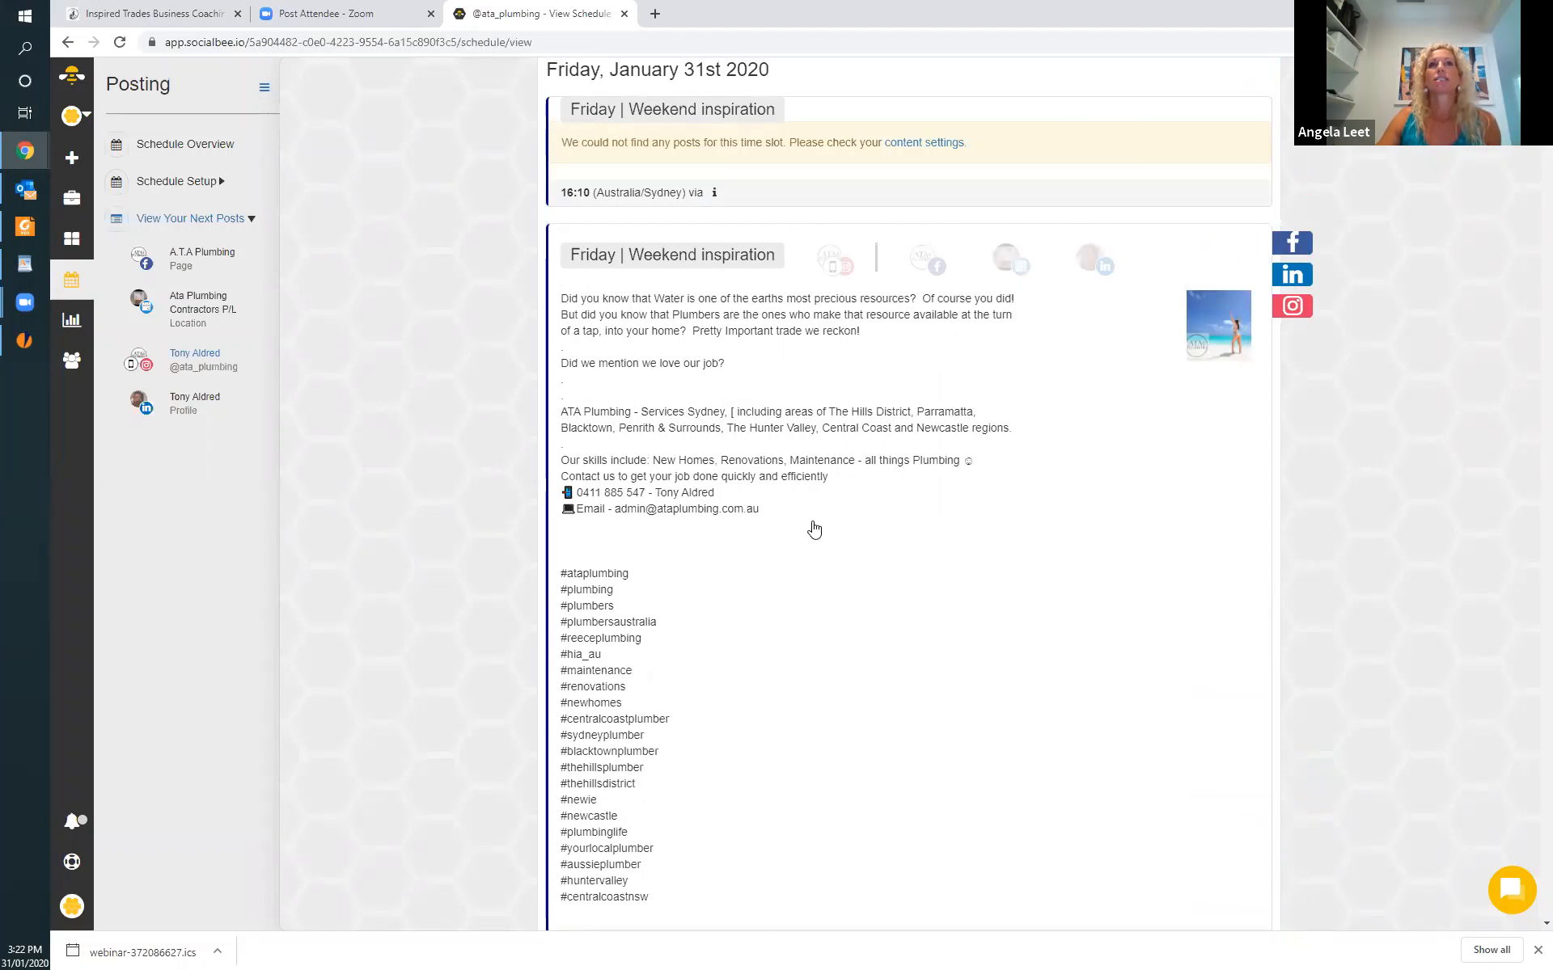
pyautogui.scroll(-13, 814, 530)
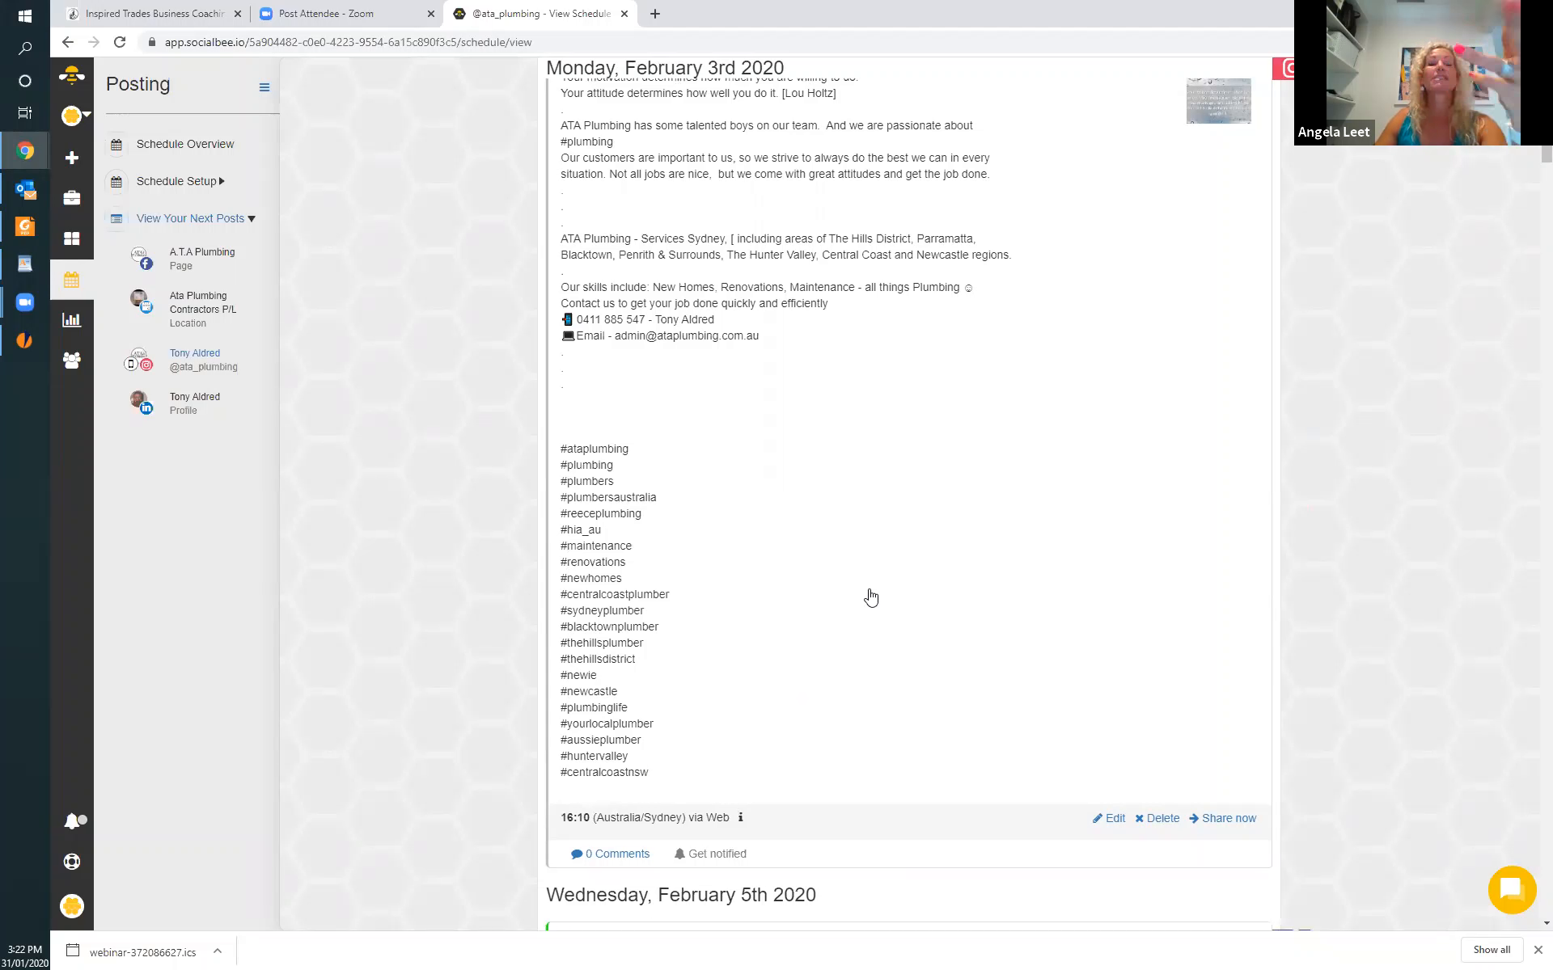
pyautogui.scroll(4, 804, 520)
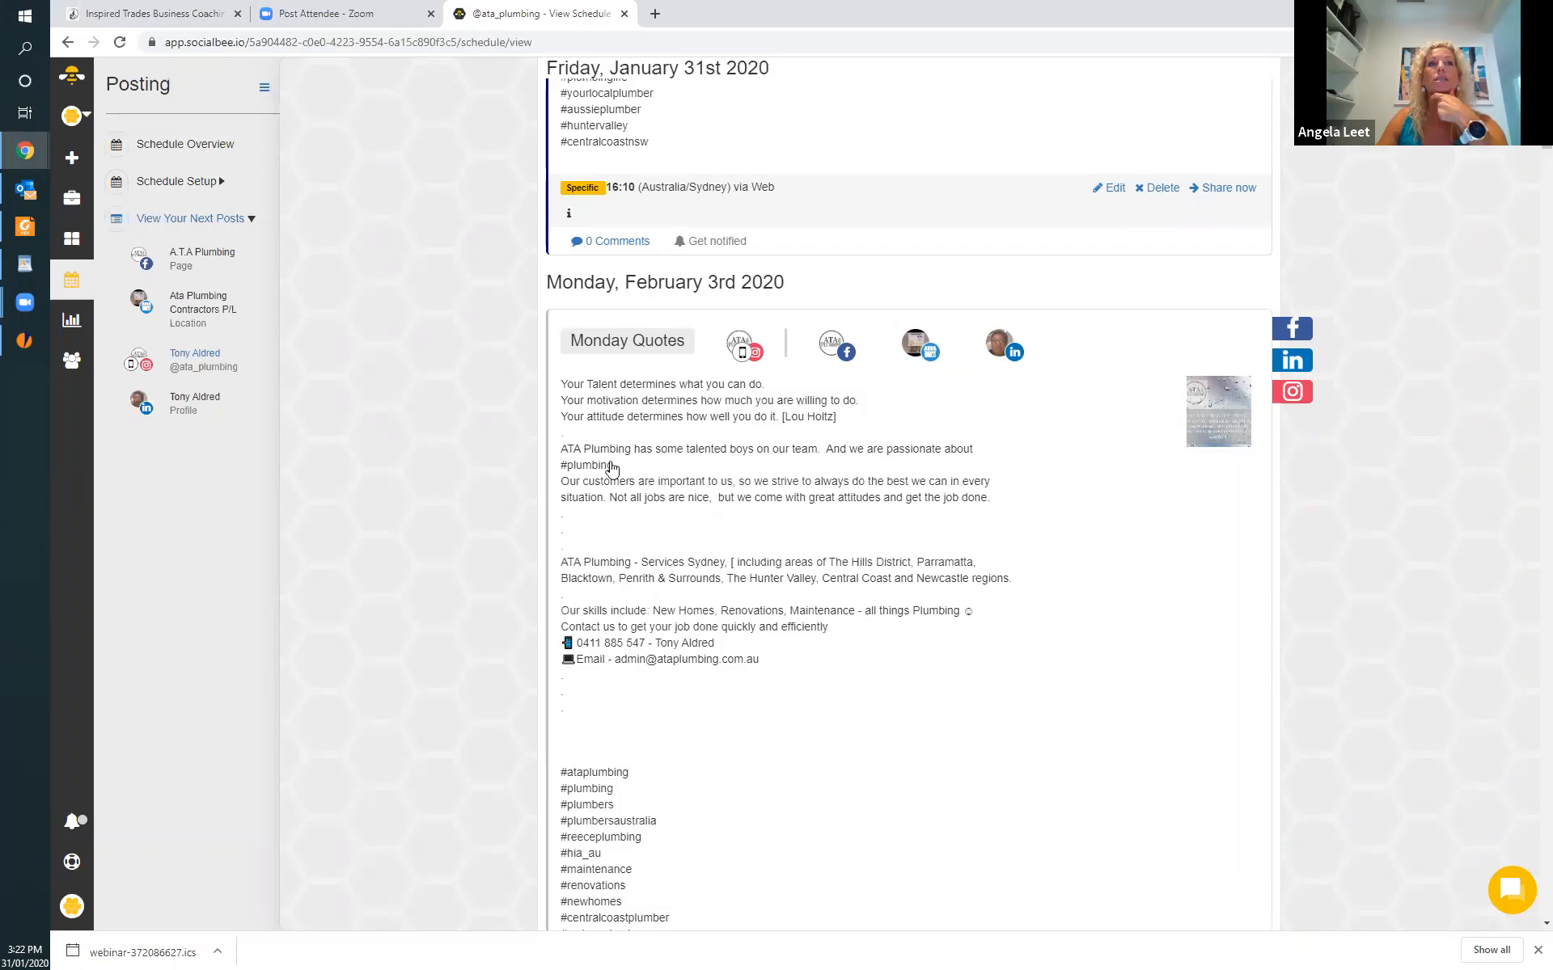
pyautogui.scroll(-4, 616, 637)
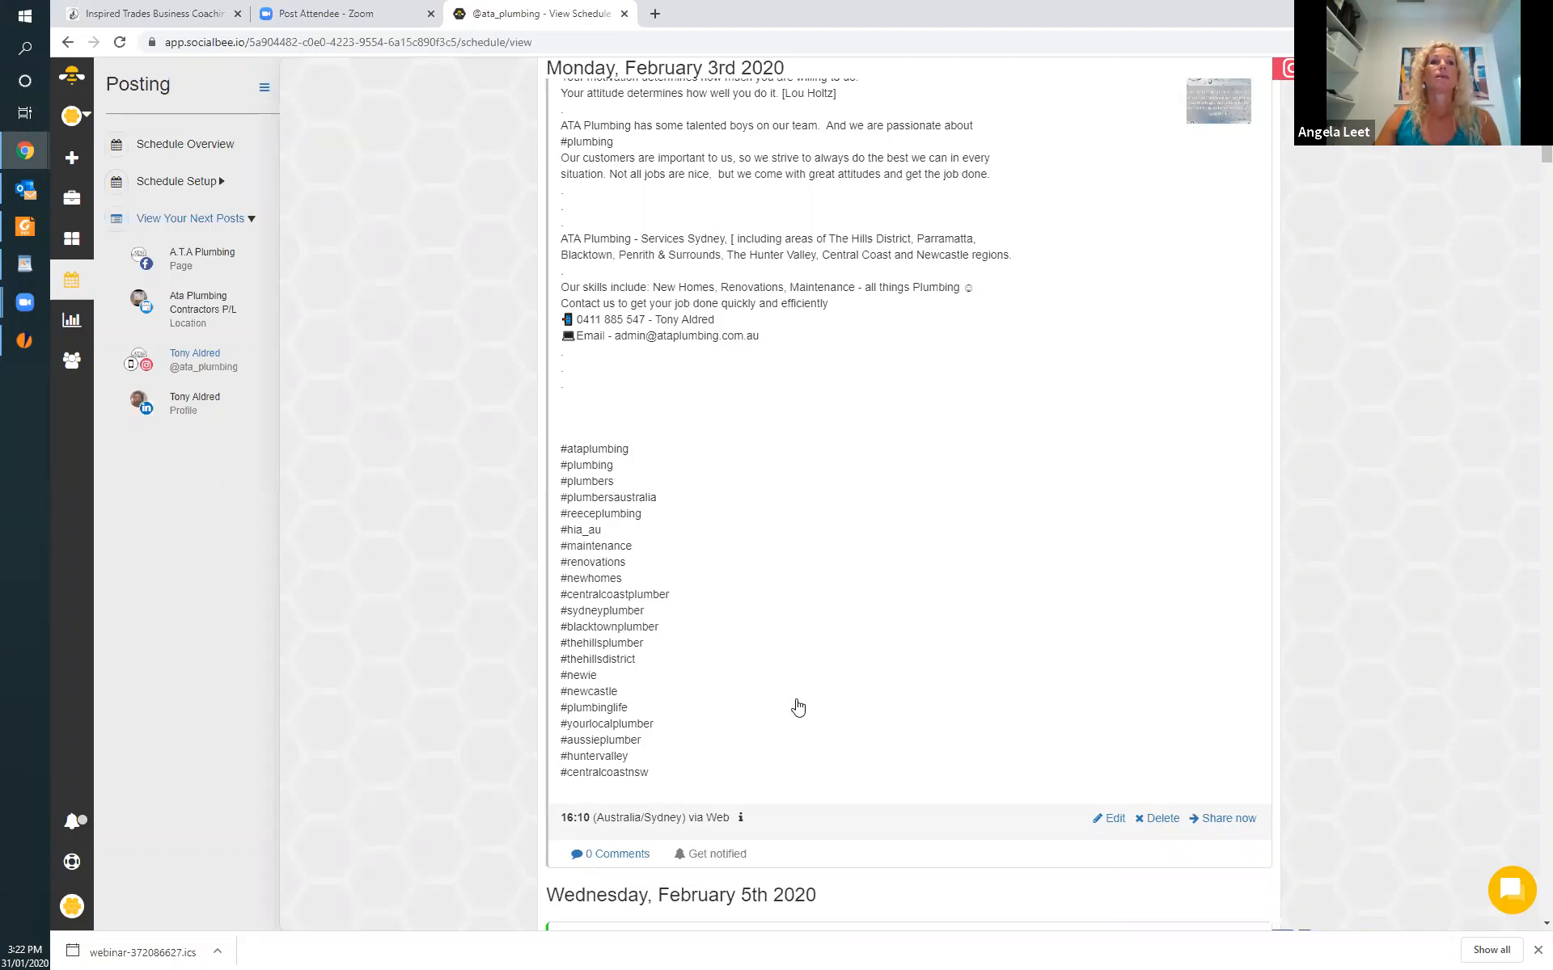
pyautogui.scroll(-1, 798, 707)
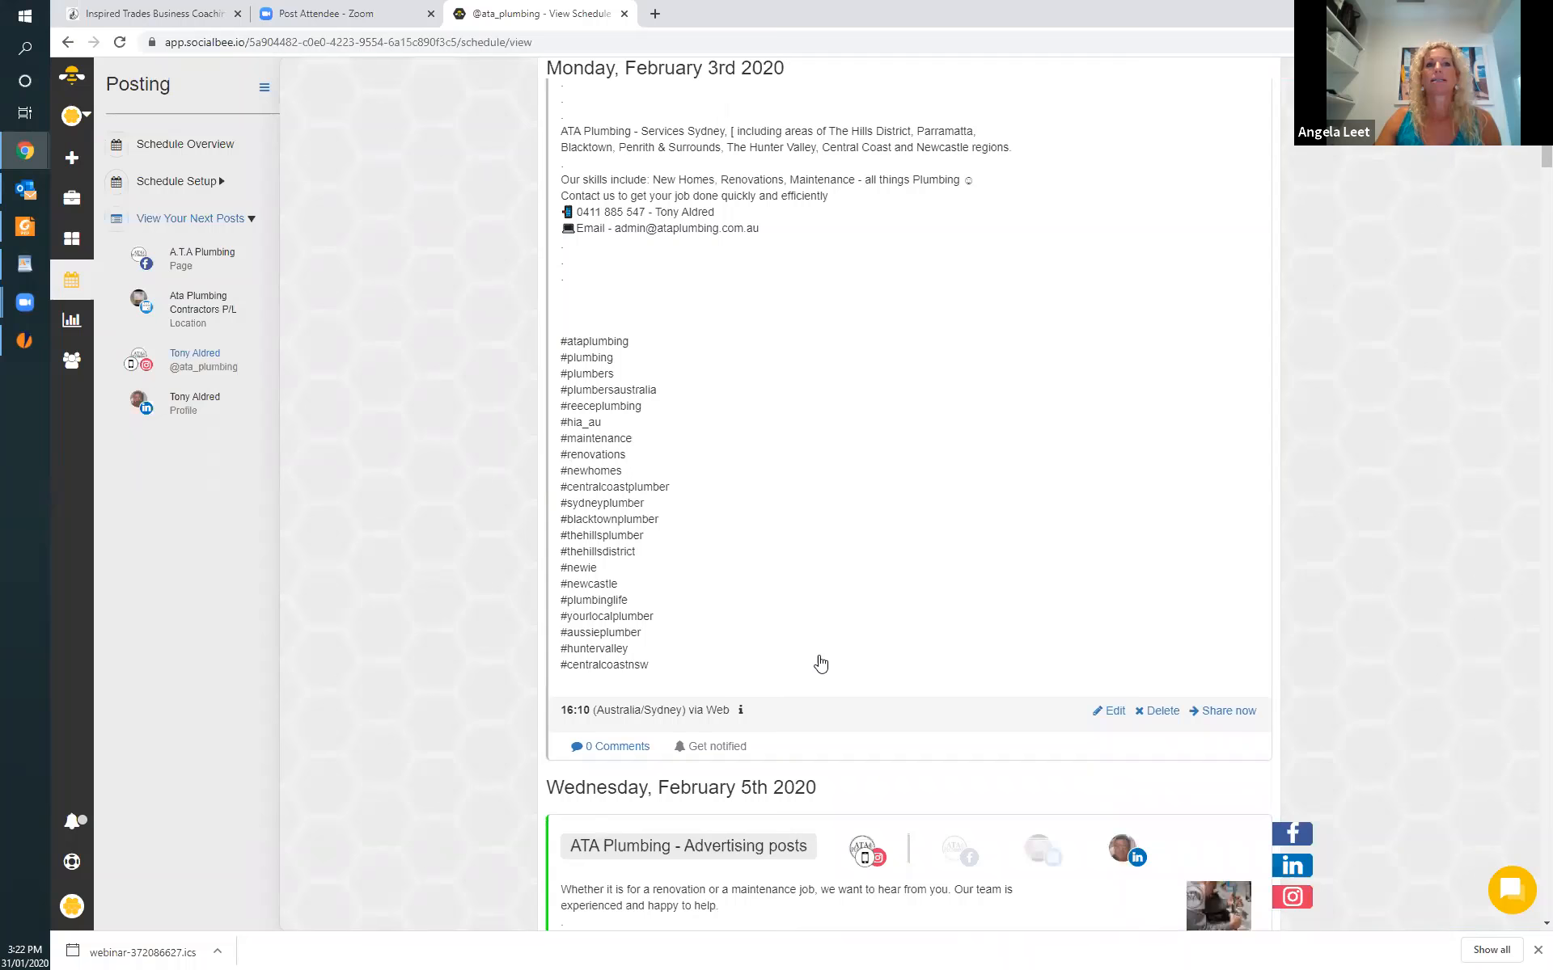
pyautogui.scroll(4, 839, 662)
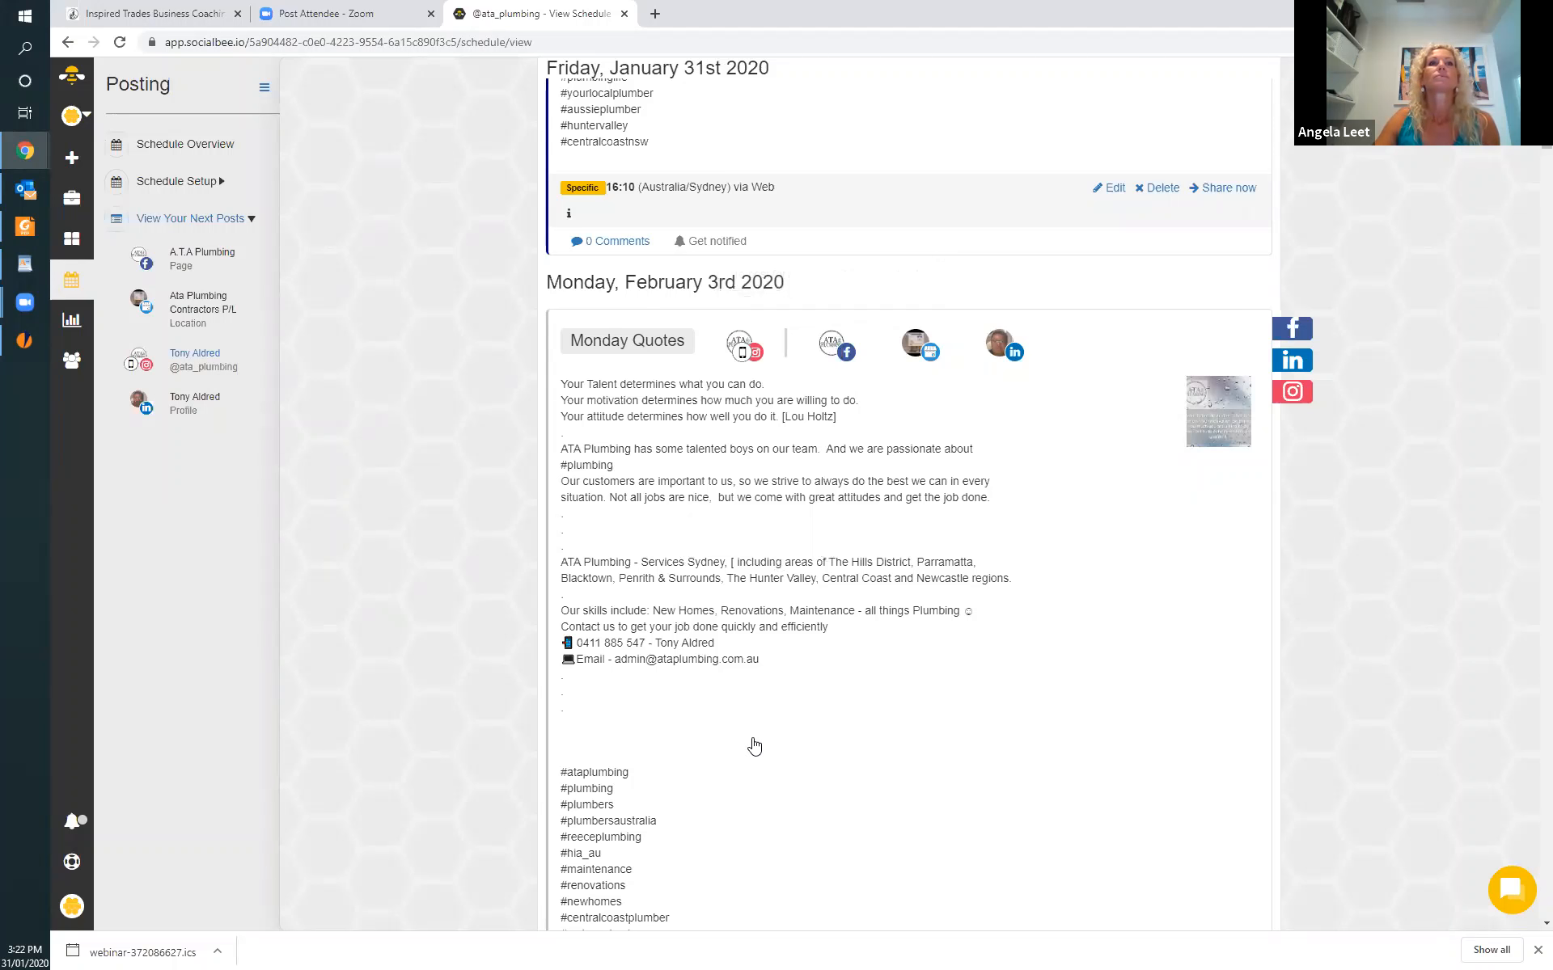
pyautogui.scroll(3, 809, 761)
pyautogui.scroll(10, 621, 665)
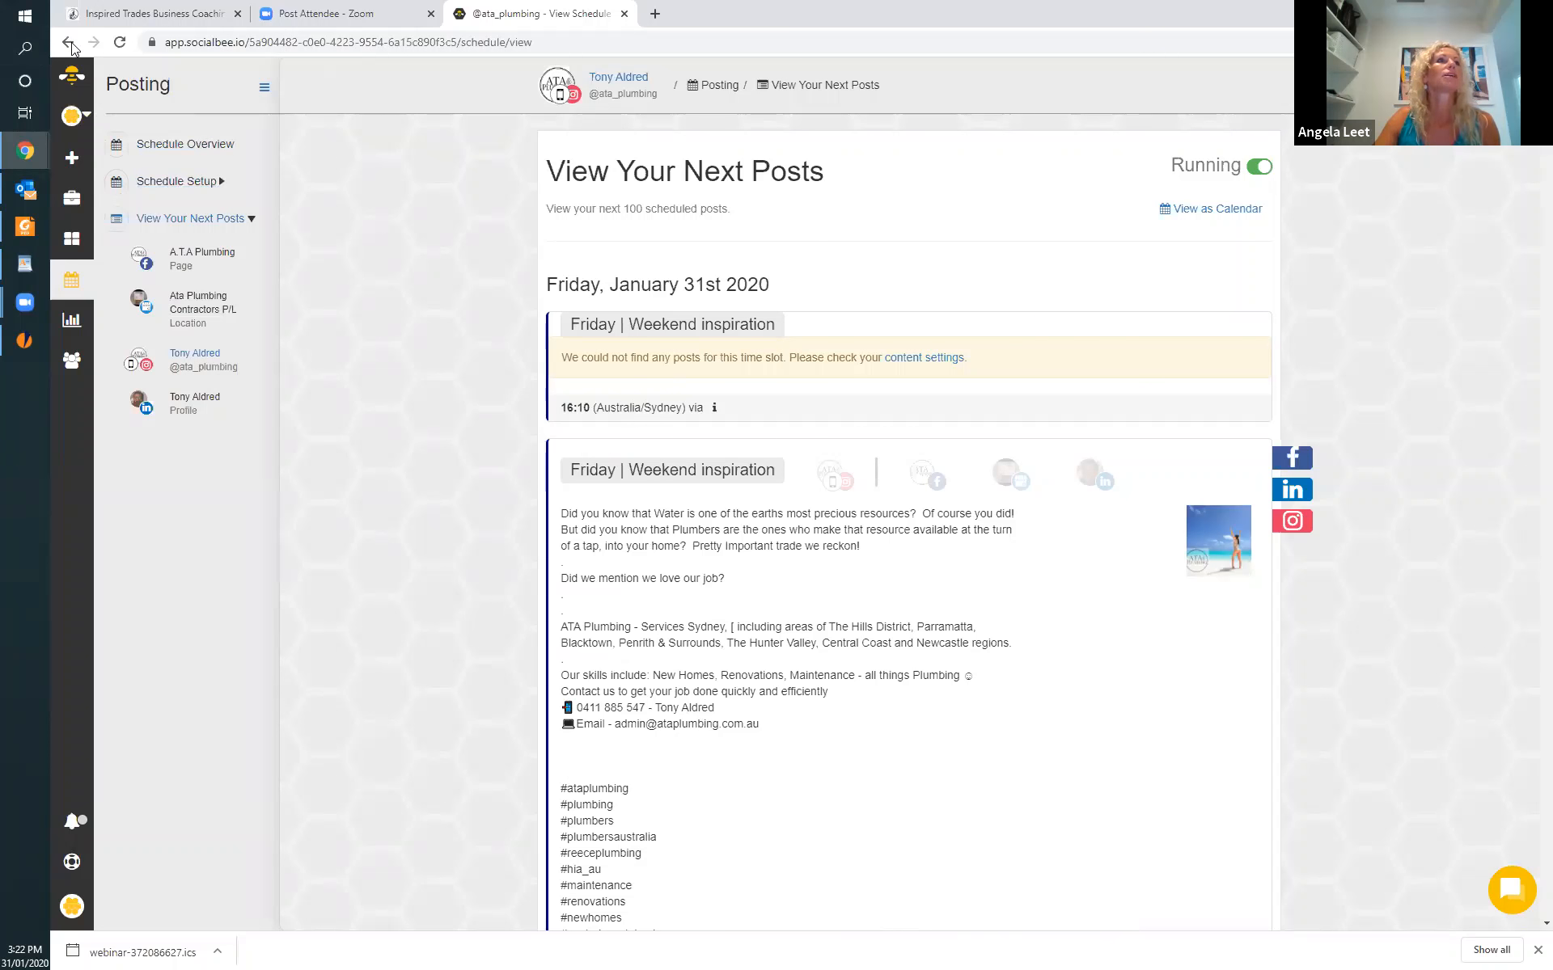
# Show the LinkedIn profile's next posts and review how hashtags are used in those scheduled from January 31st to February 12th.
pyautogui.click(220, 222)
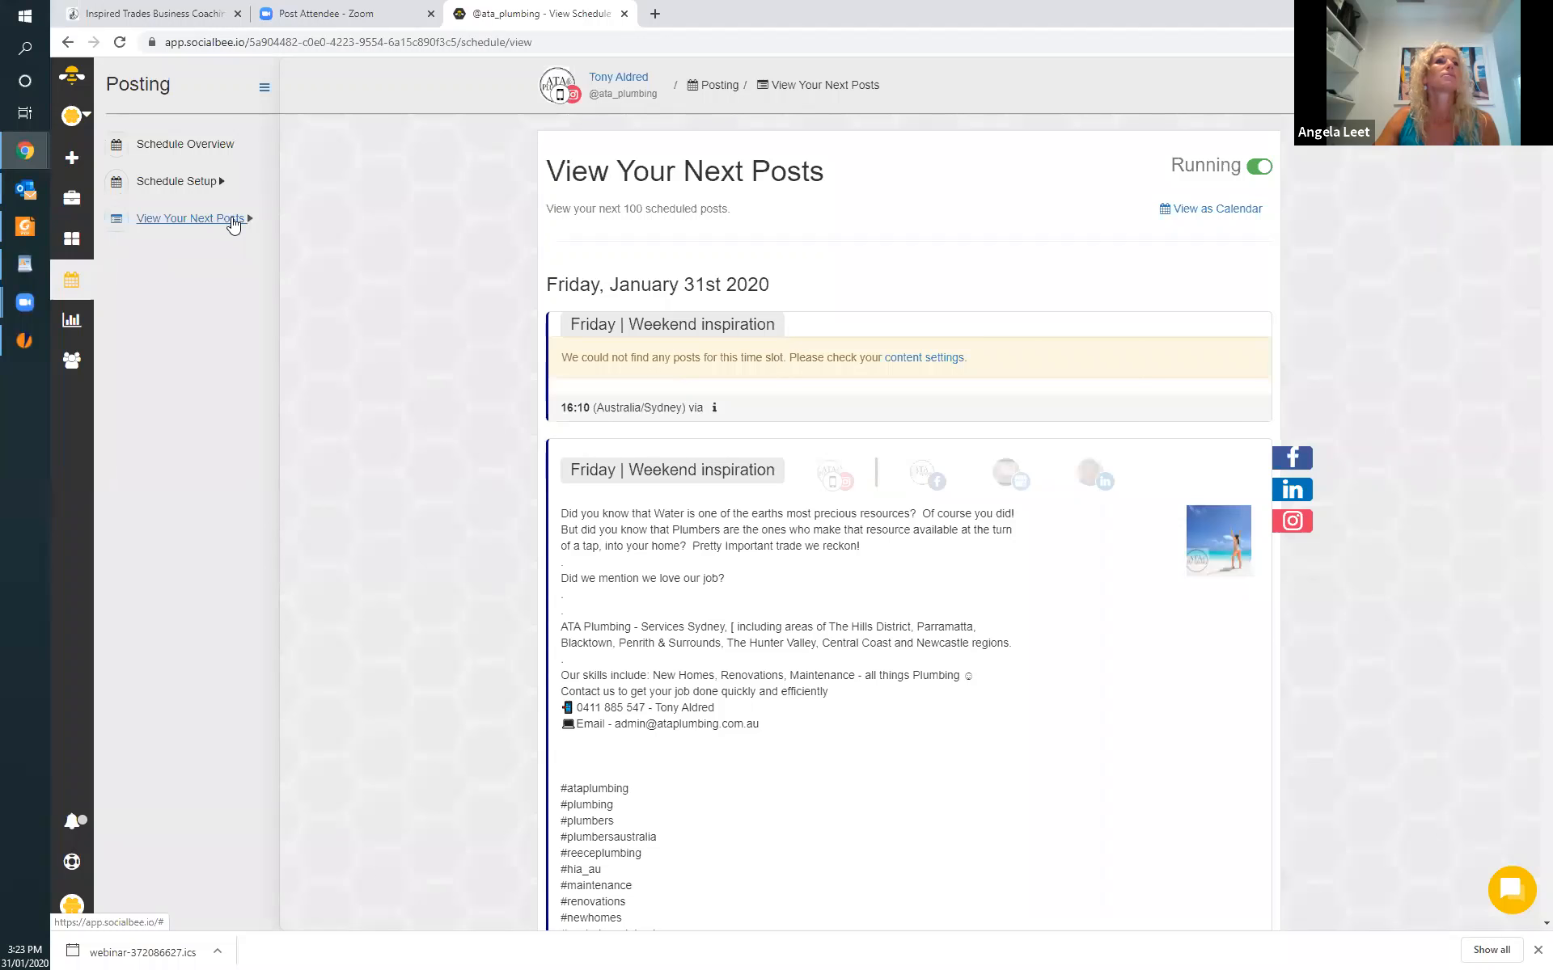
pyautogui.click(234, 220)
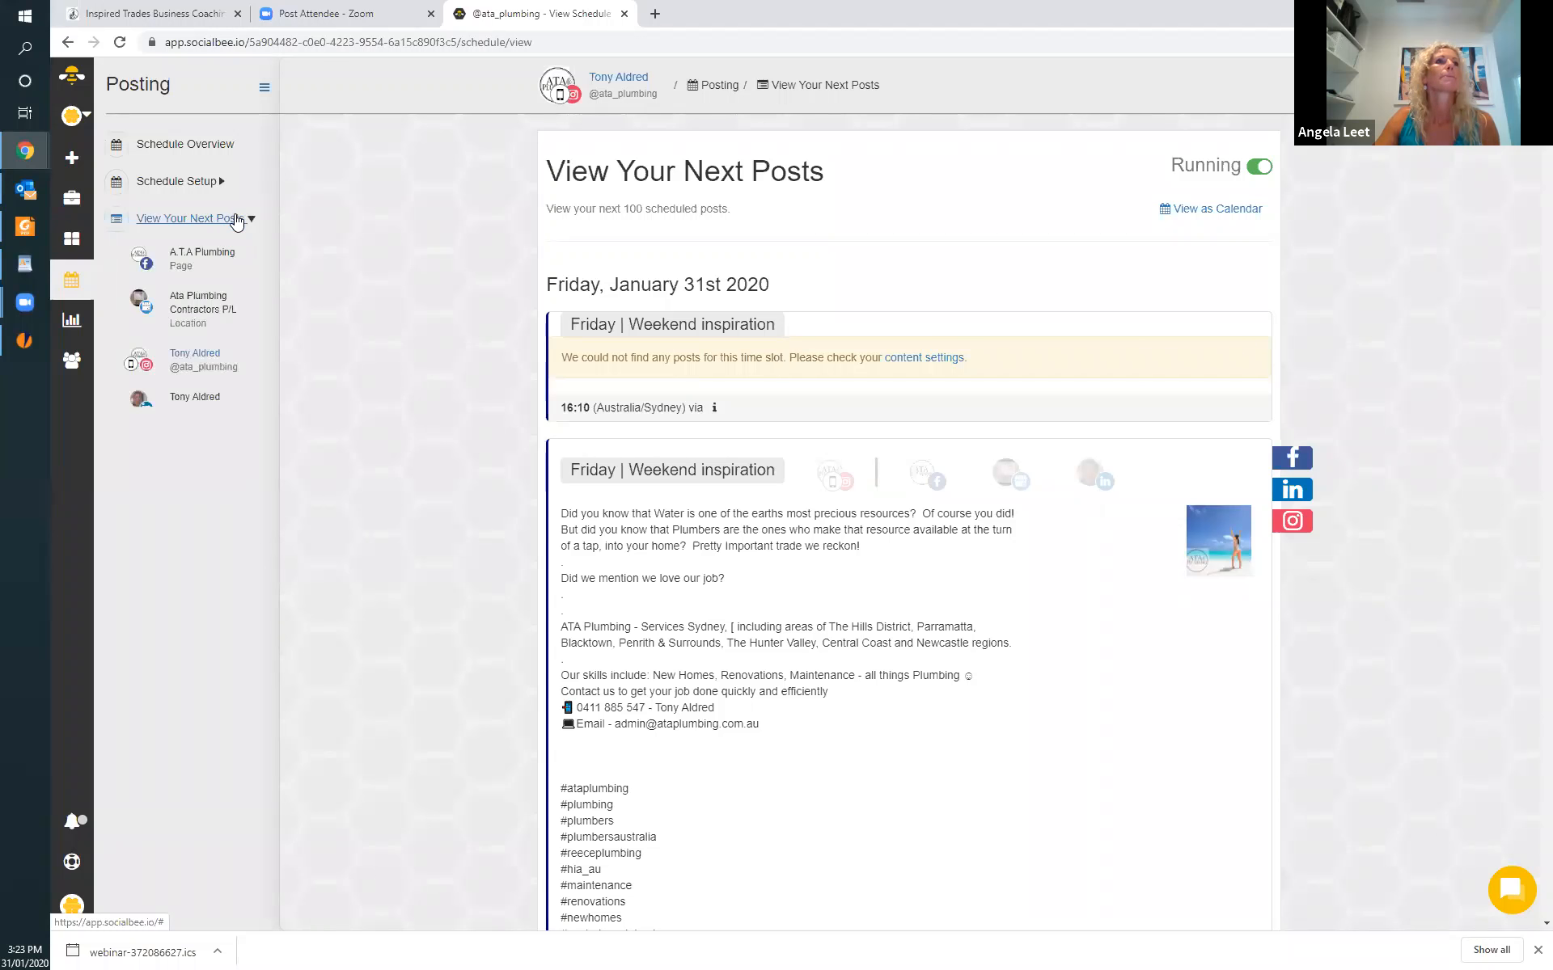
pyautogui.click(193, 403)
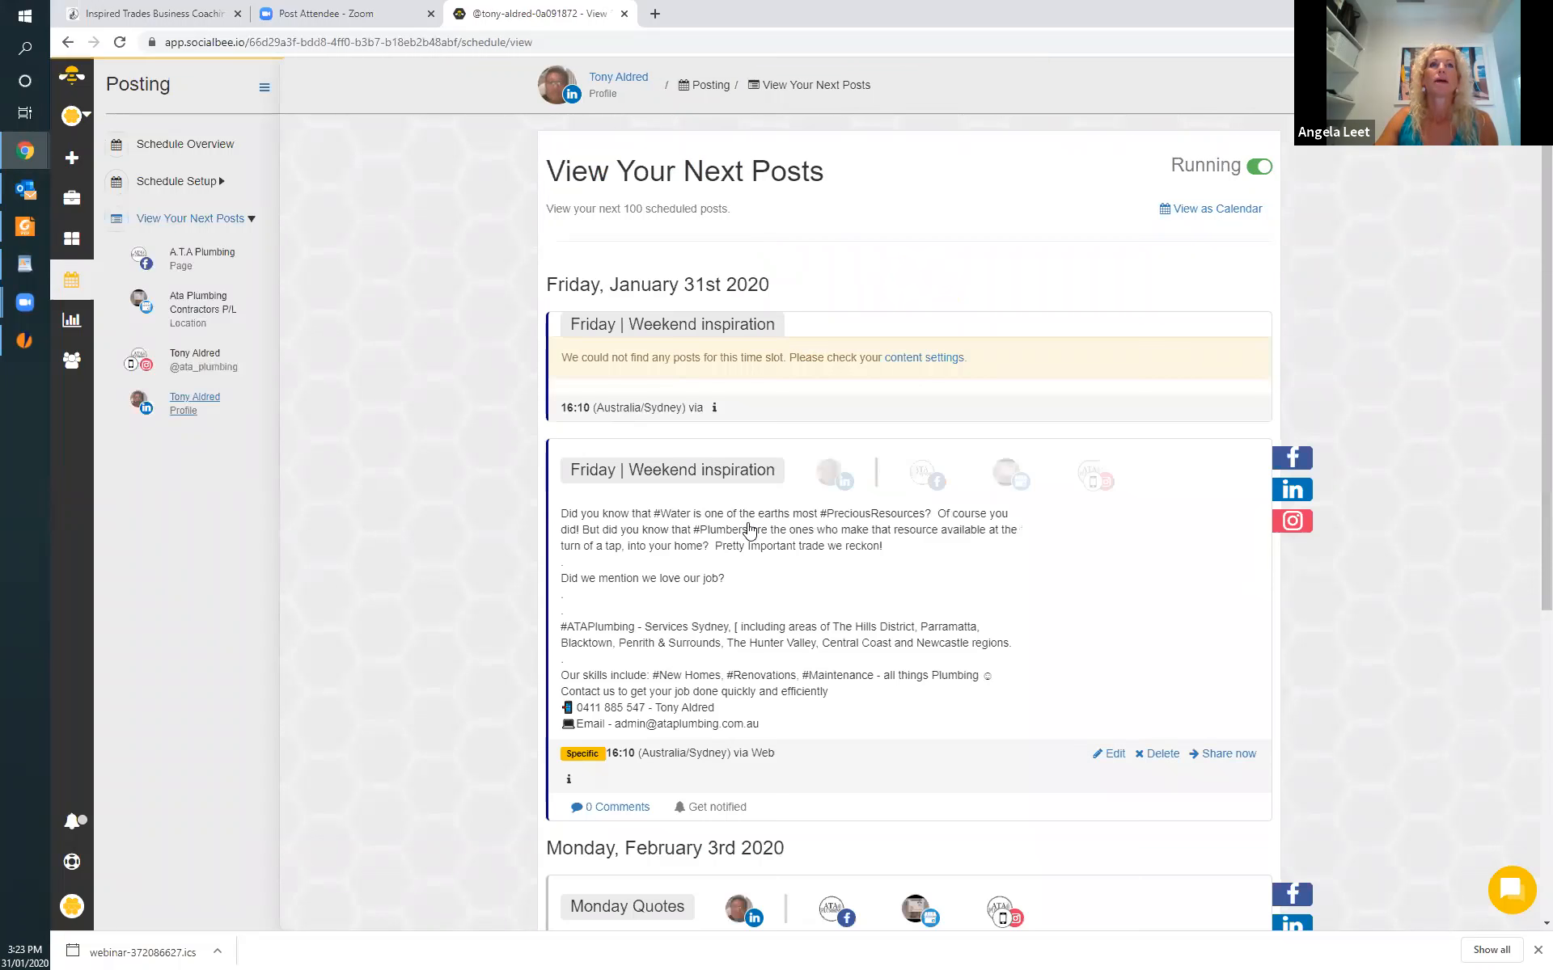
pyautogui.scroll(-3, 816, 529)
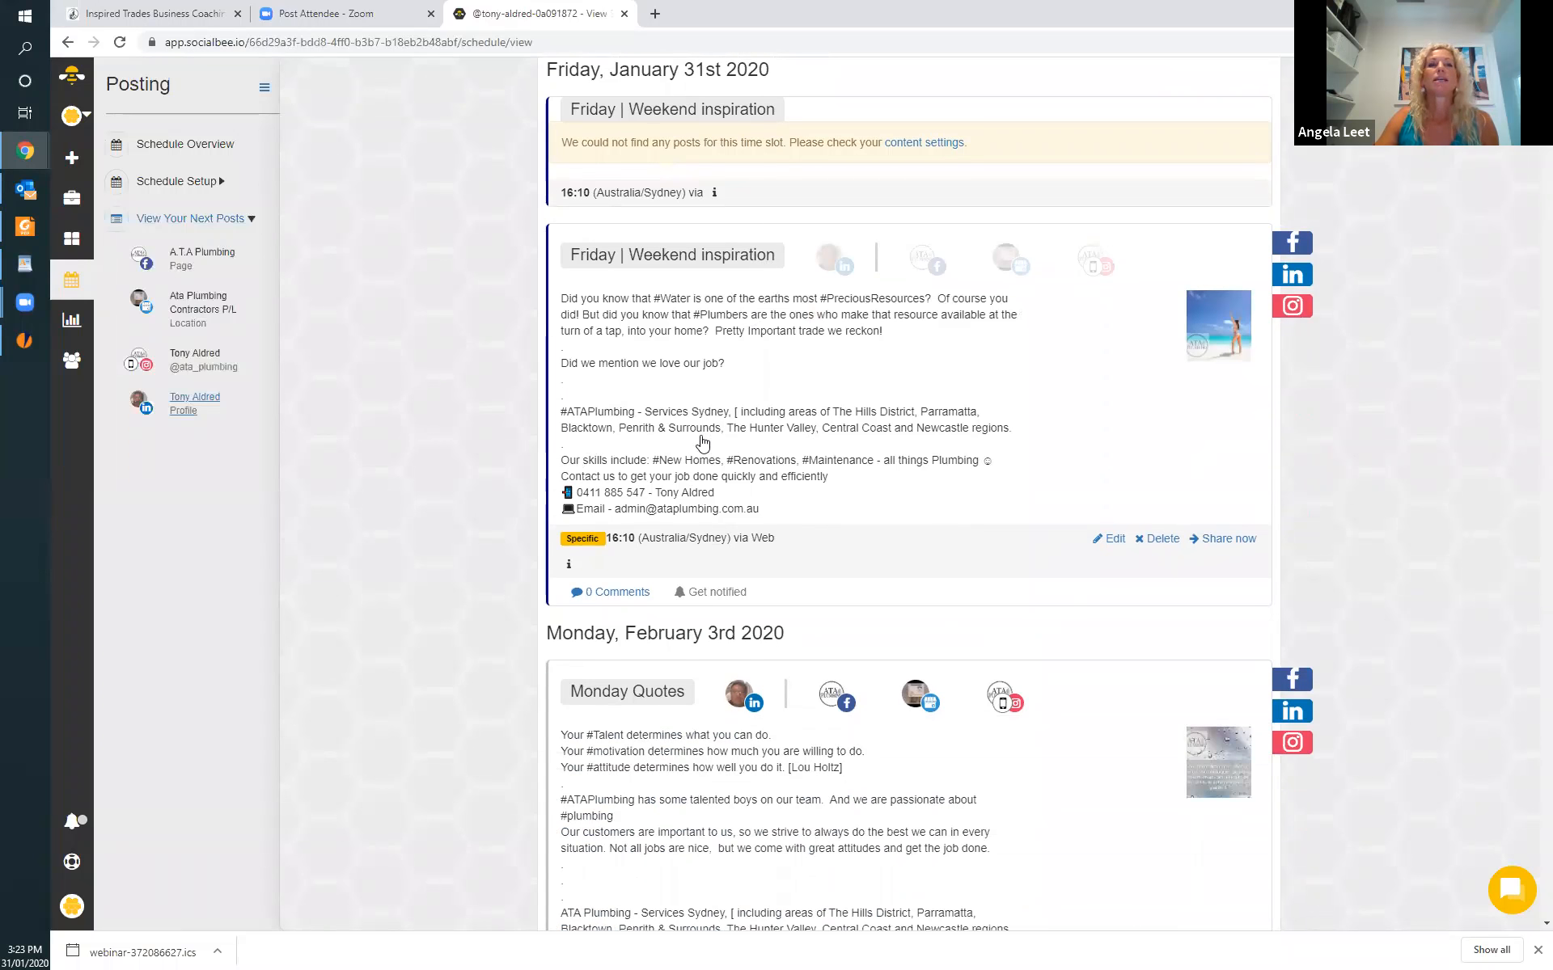
pyautogui.scroll(-4, 704, 517)
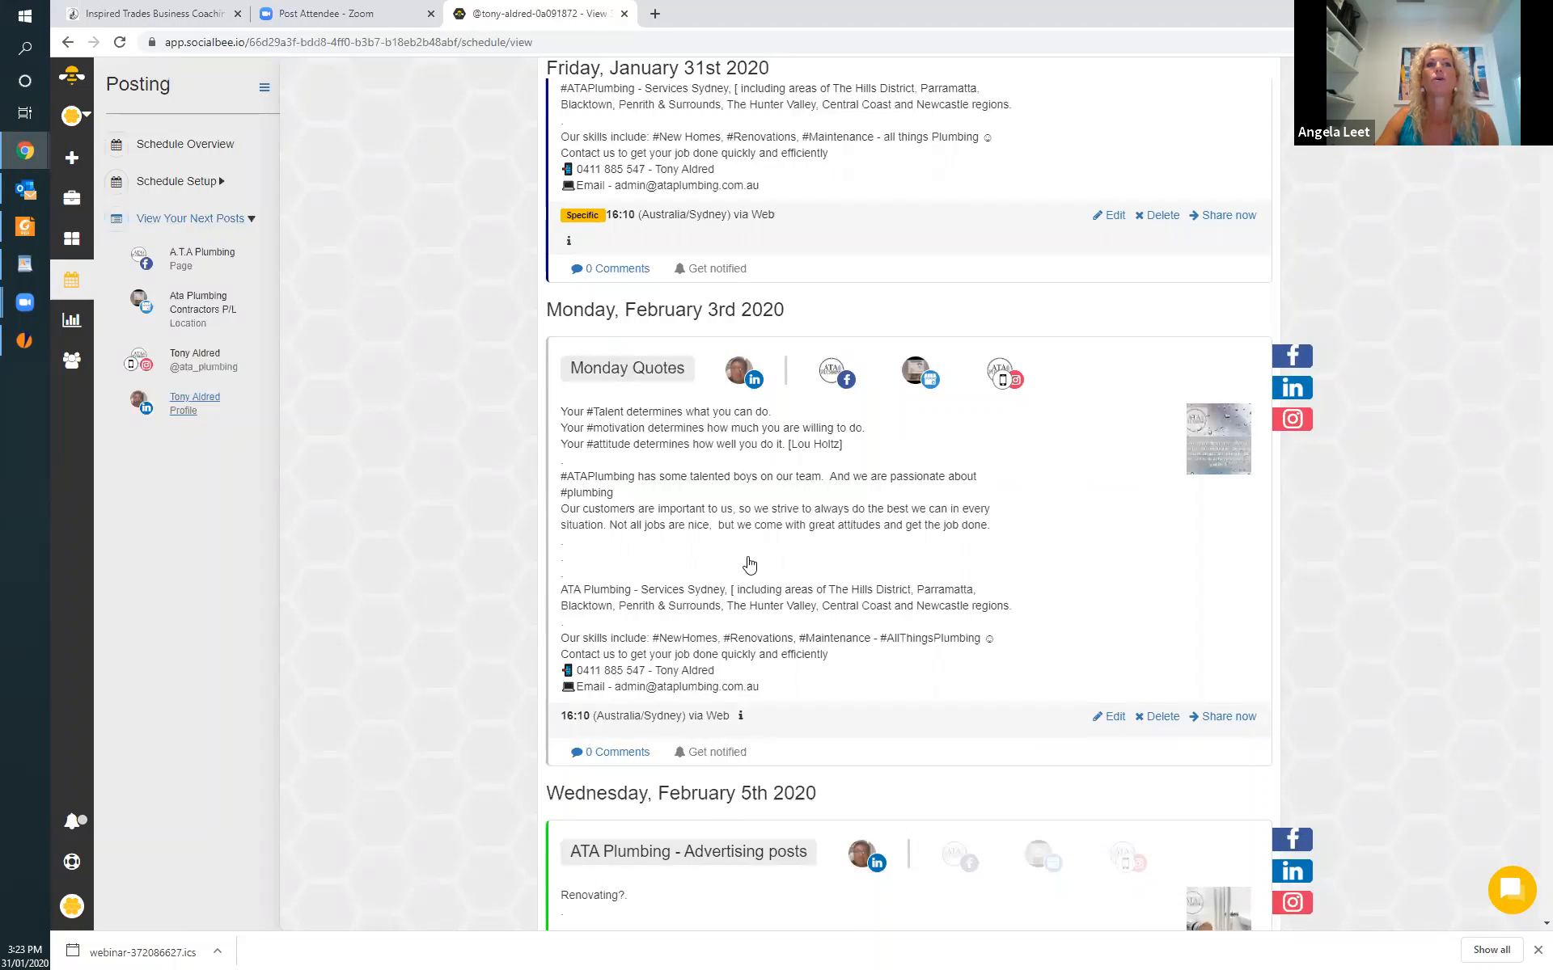
pyautogui.scroll(-1, 741, 671)
pyautogui.scroll(-4, 742, 671)
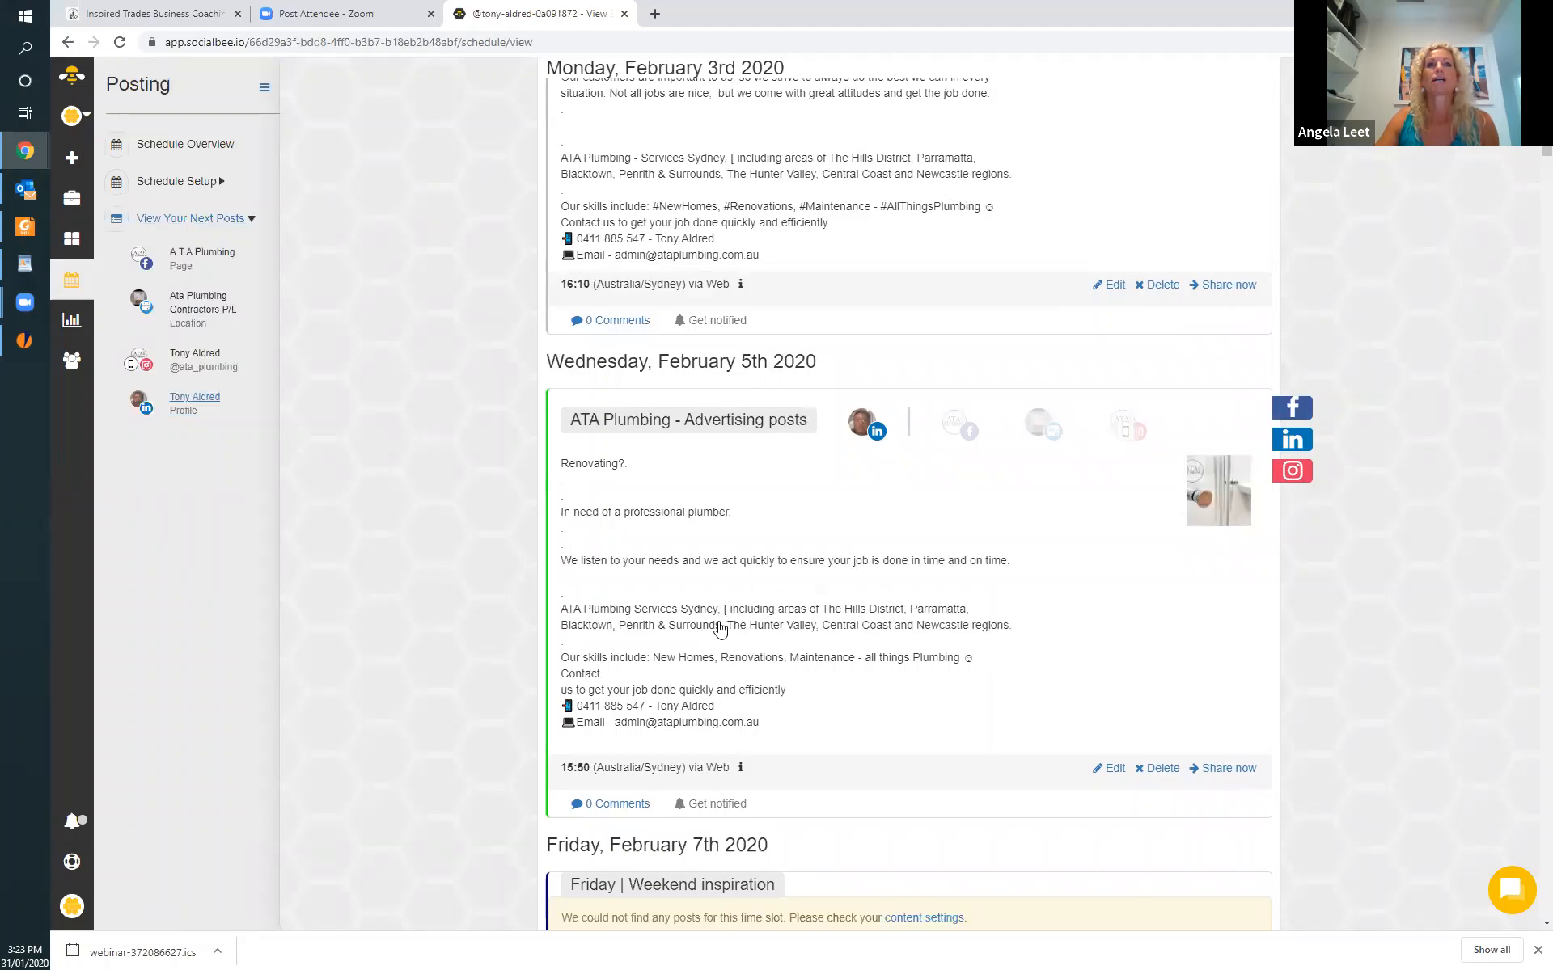
pyautogui.scroll(-7, 720, 631)
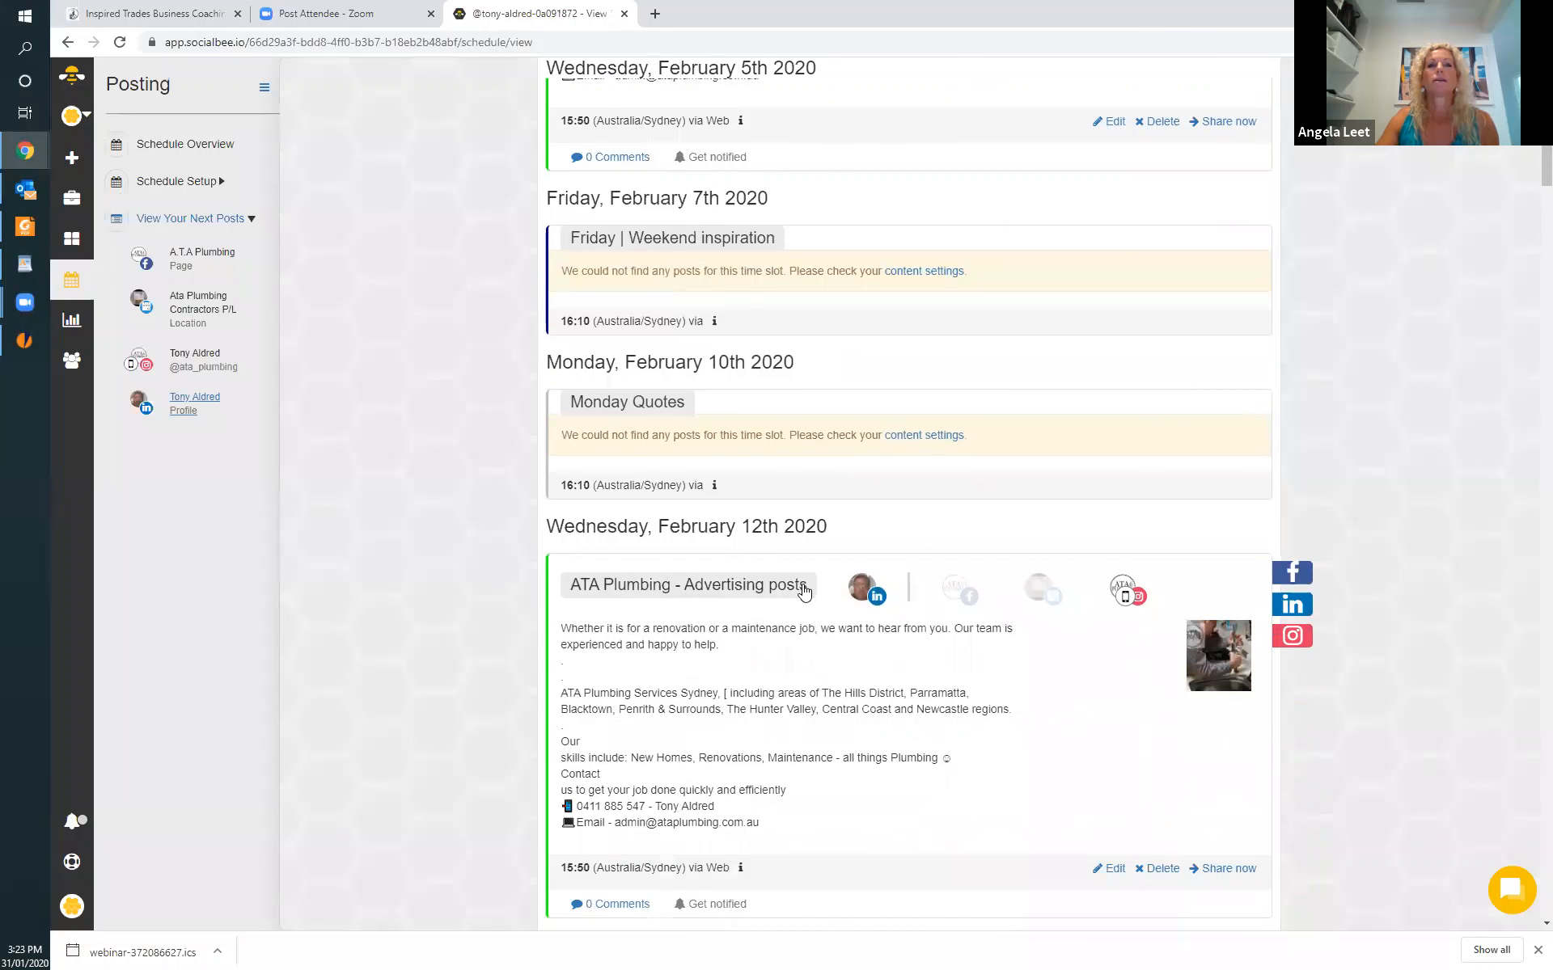
# Open the February 5th advertising post for editing and add the hashtags #professional, #plumber and #Renovating within its LinkedIn text.
pyautogui.scroll(7, 797, 597)
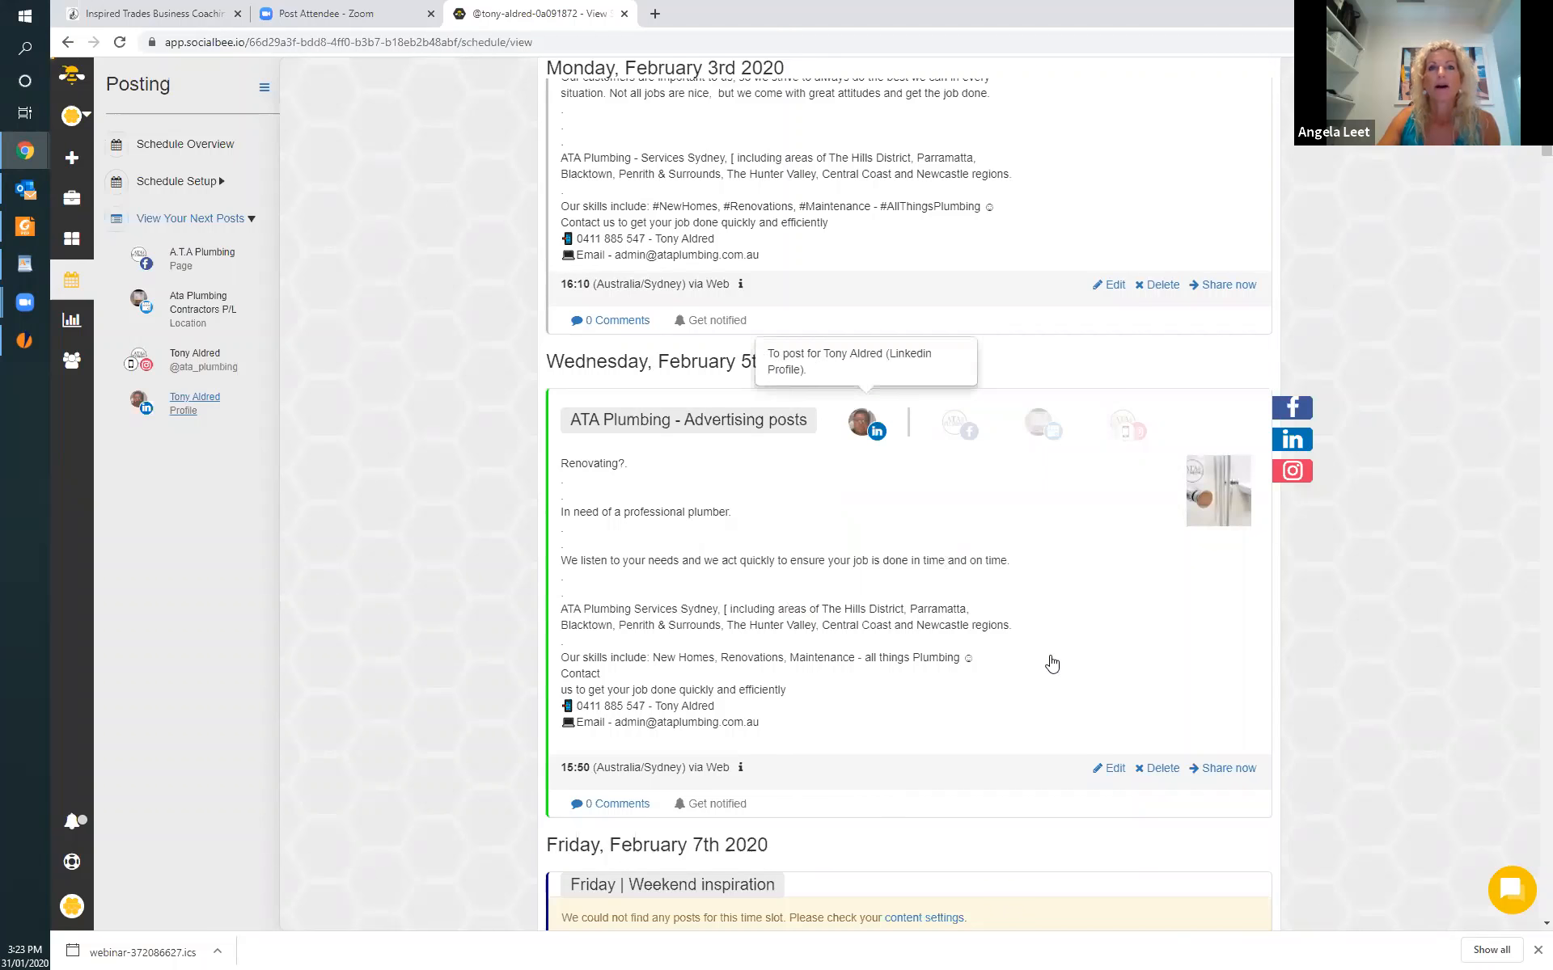
pyautogui.click(830, 571)
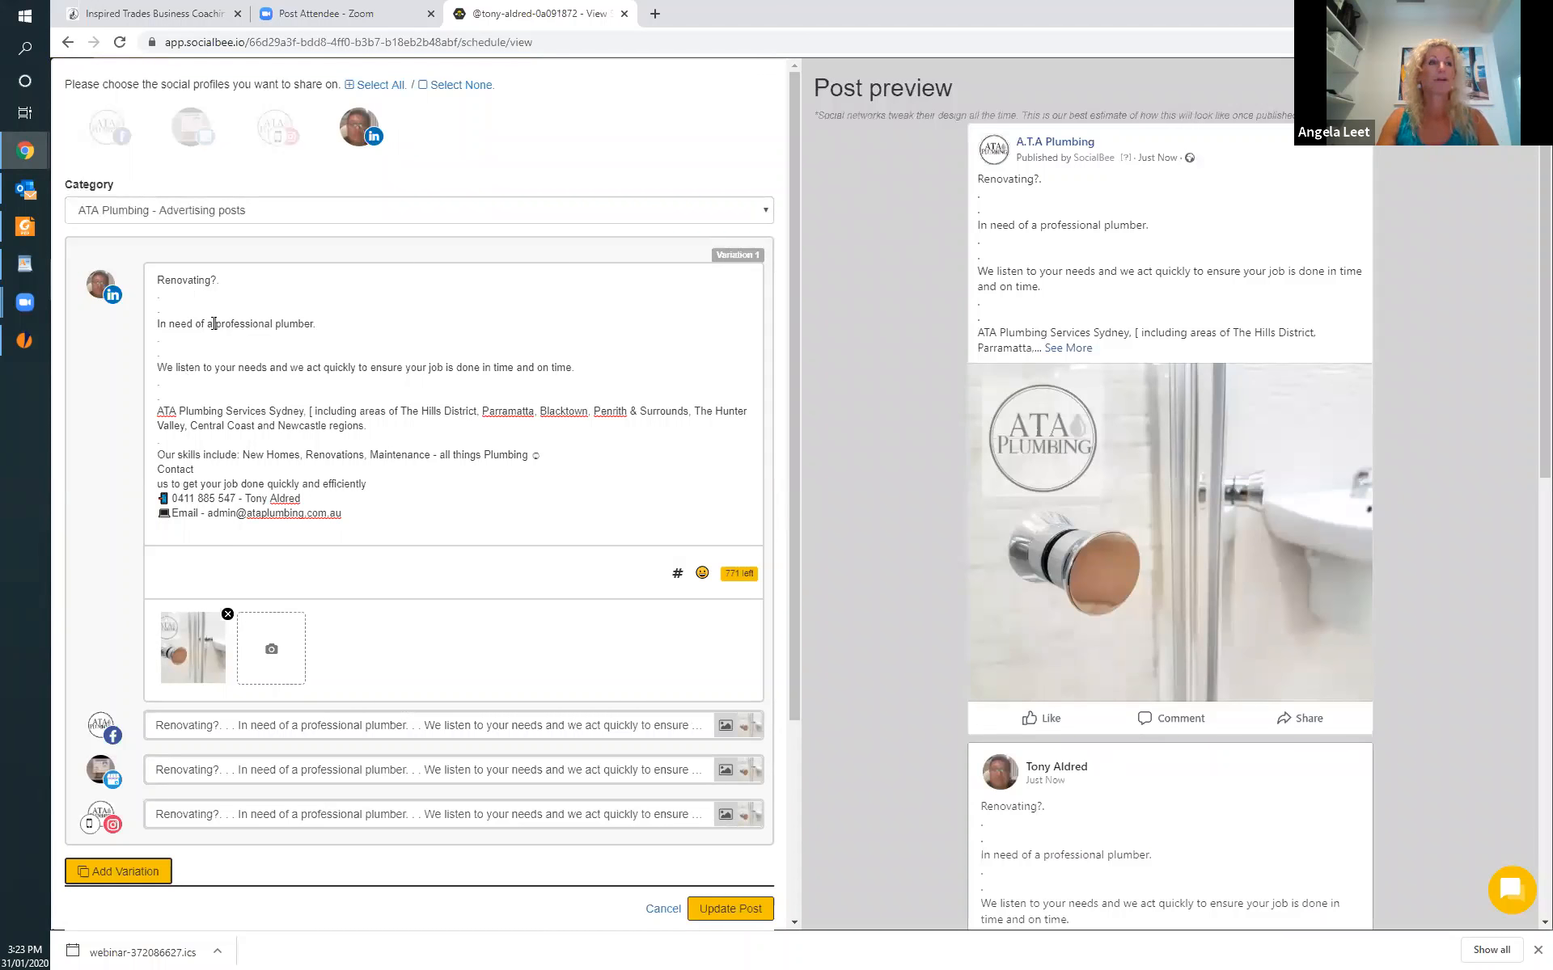
pyautogui.write('#')
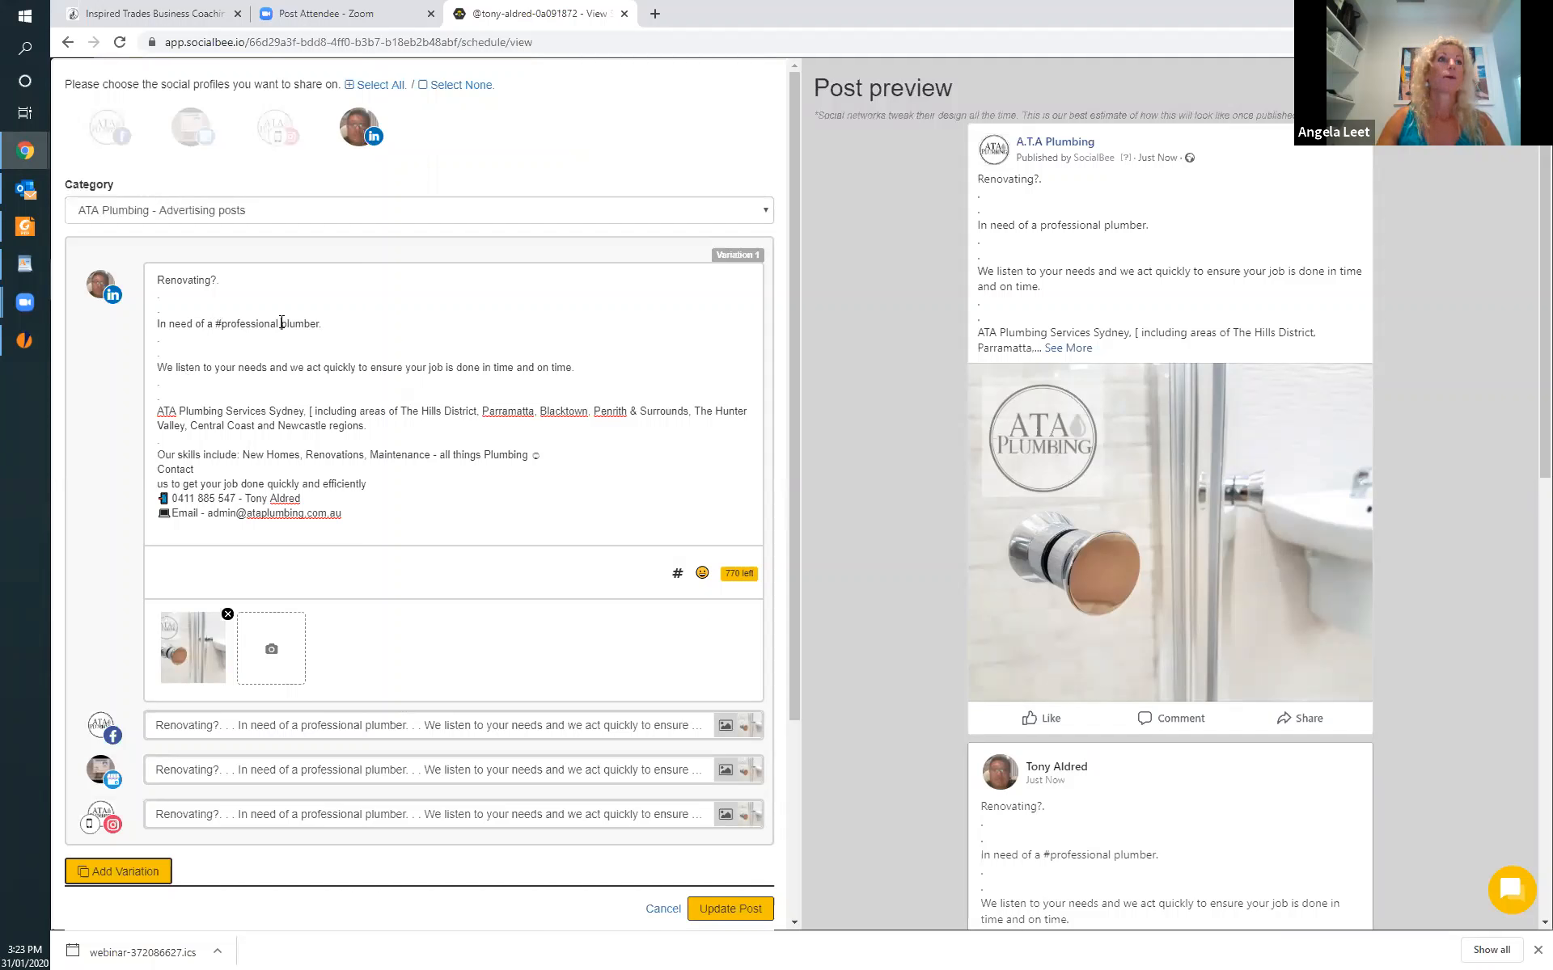
pyautogui.press('BackSpace')
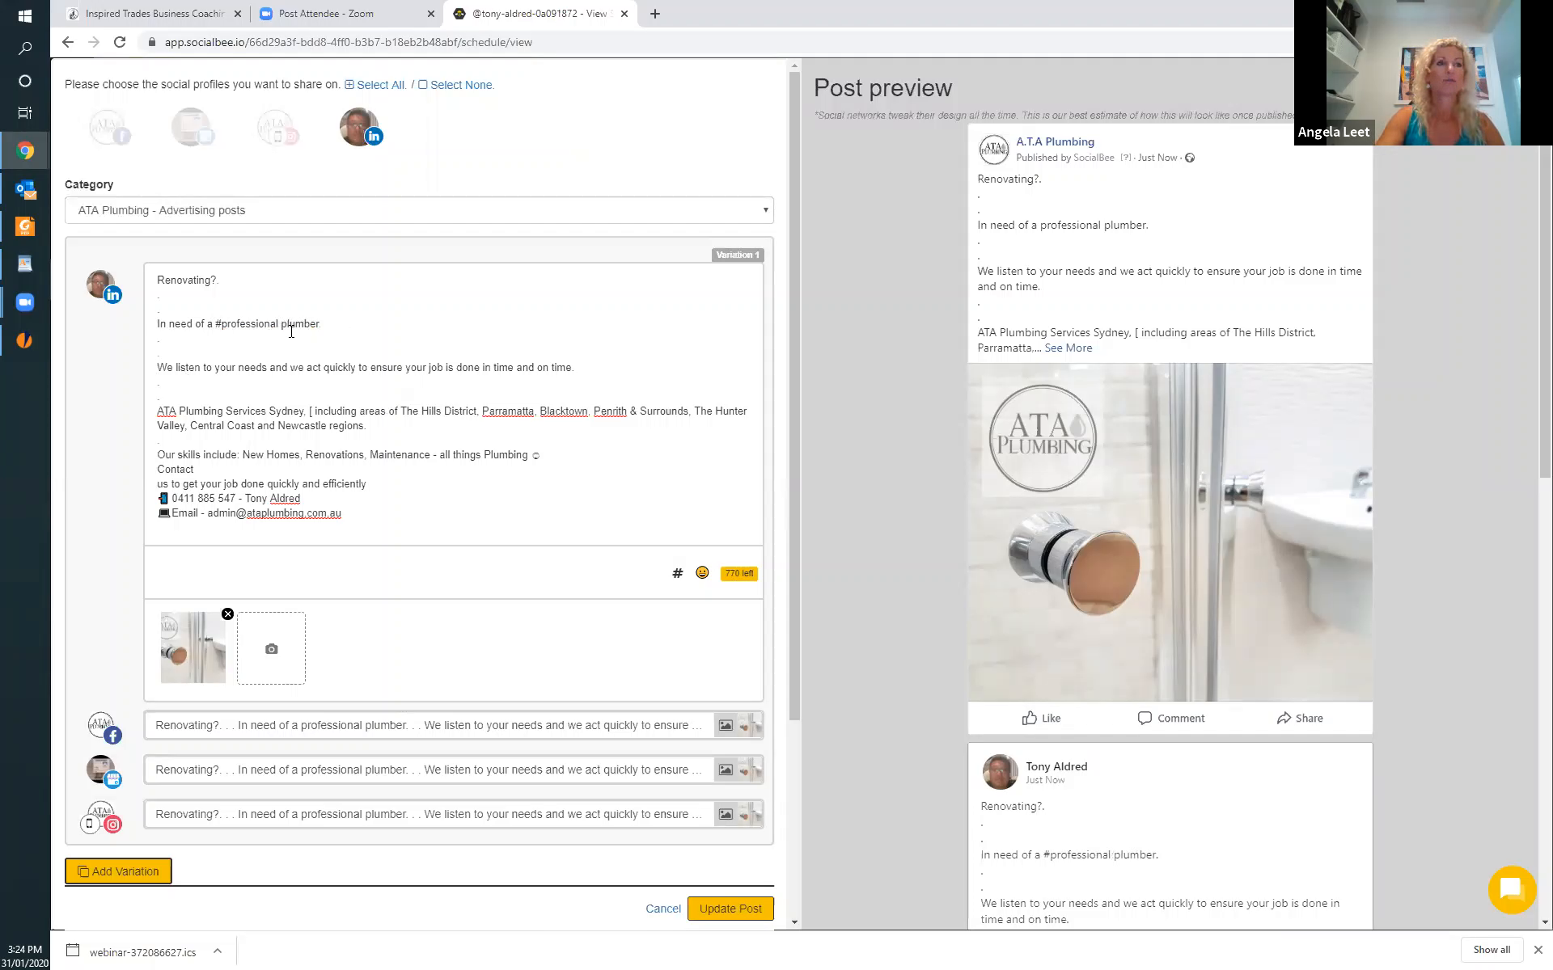
pyautogui.write('#')
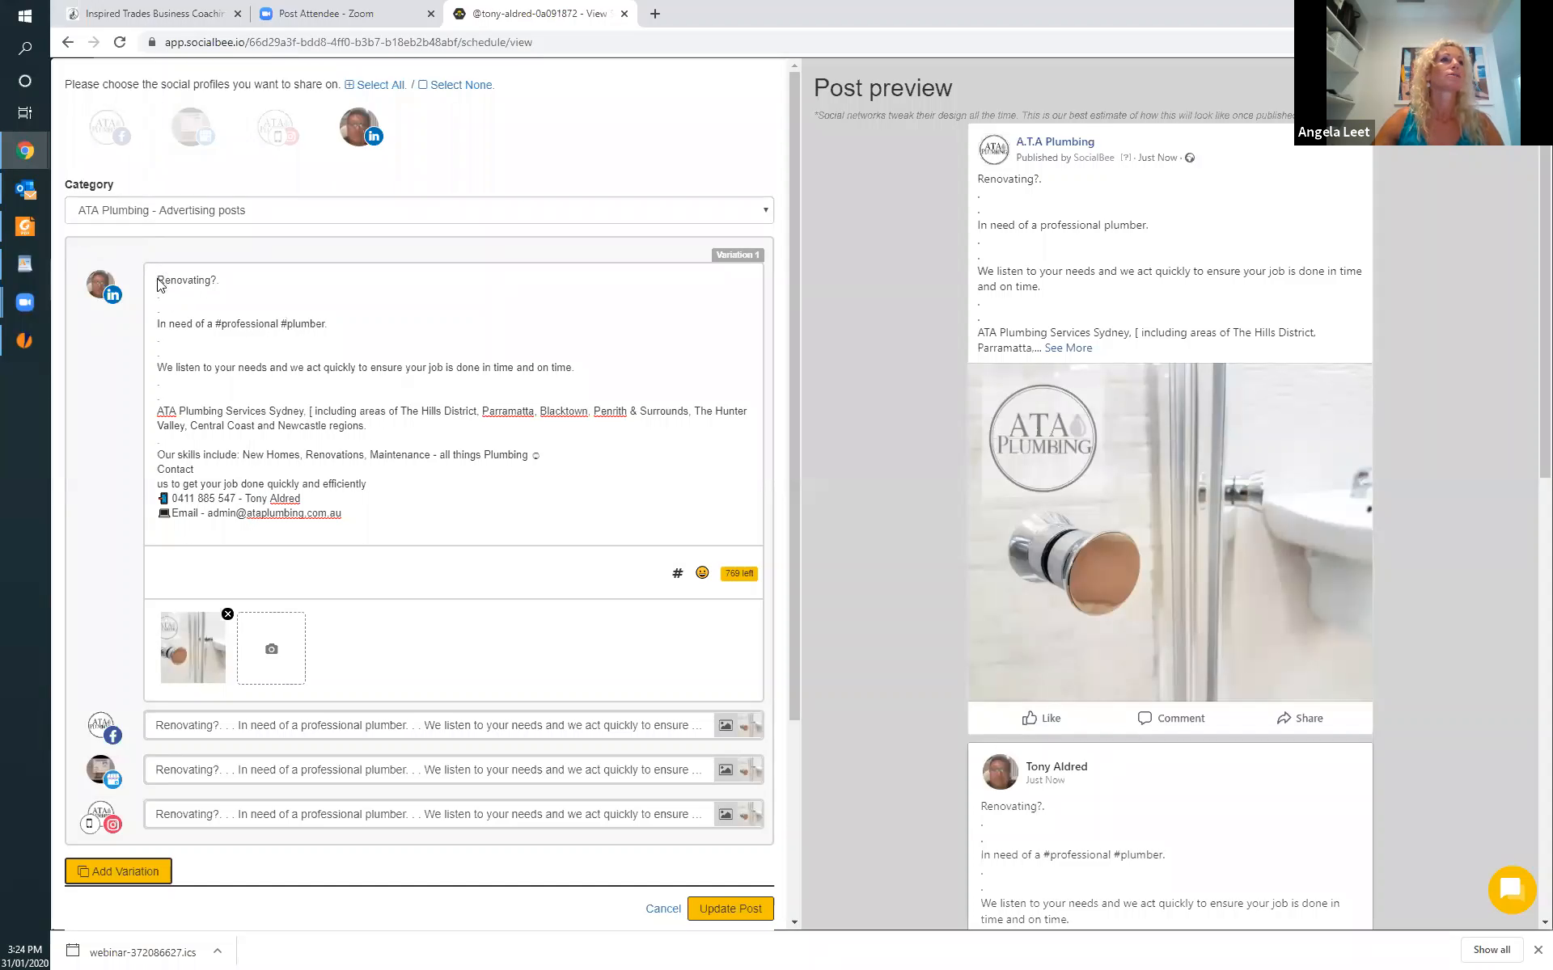
pyautogui.click(158, 280)
pyautogui.write('#')
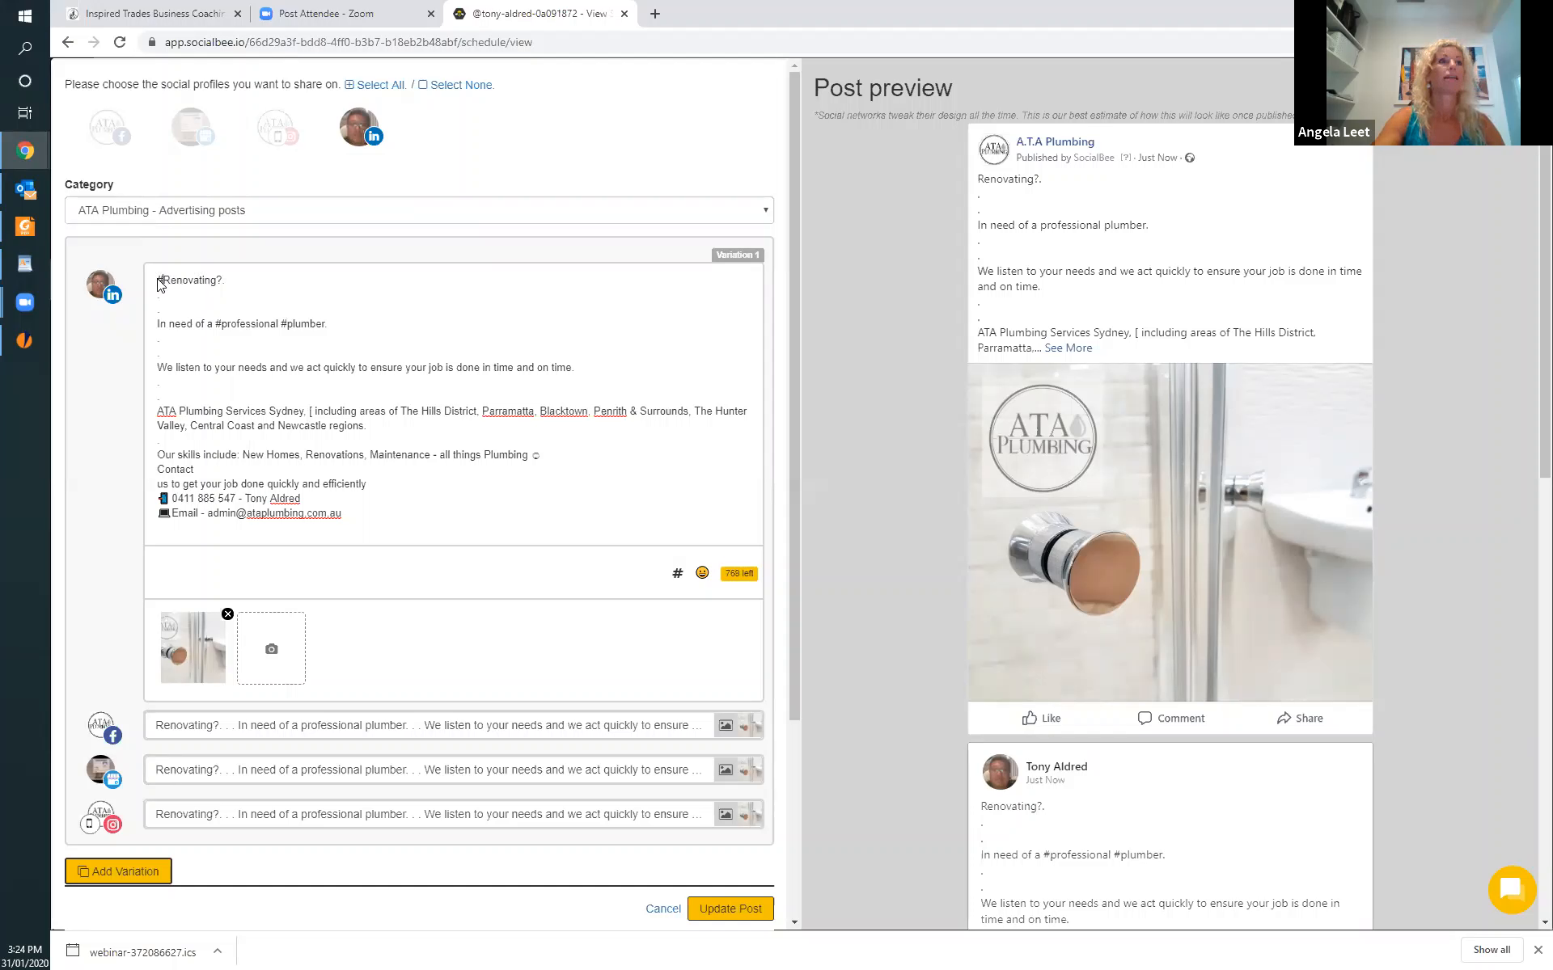
# Turn the company name in the post's LinkedIn version into the single hashtag #ATAPlumbing.
pyautogui.click(158, 411)
pyautogui.write('#')
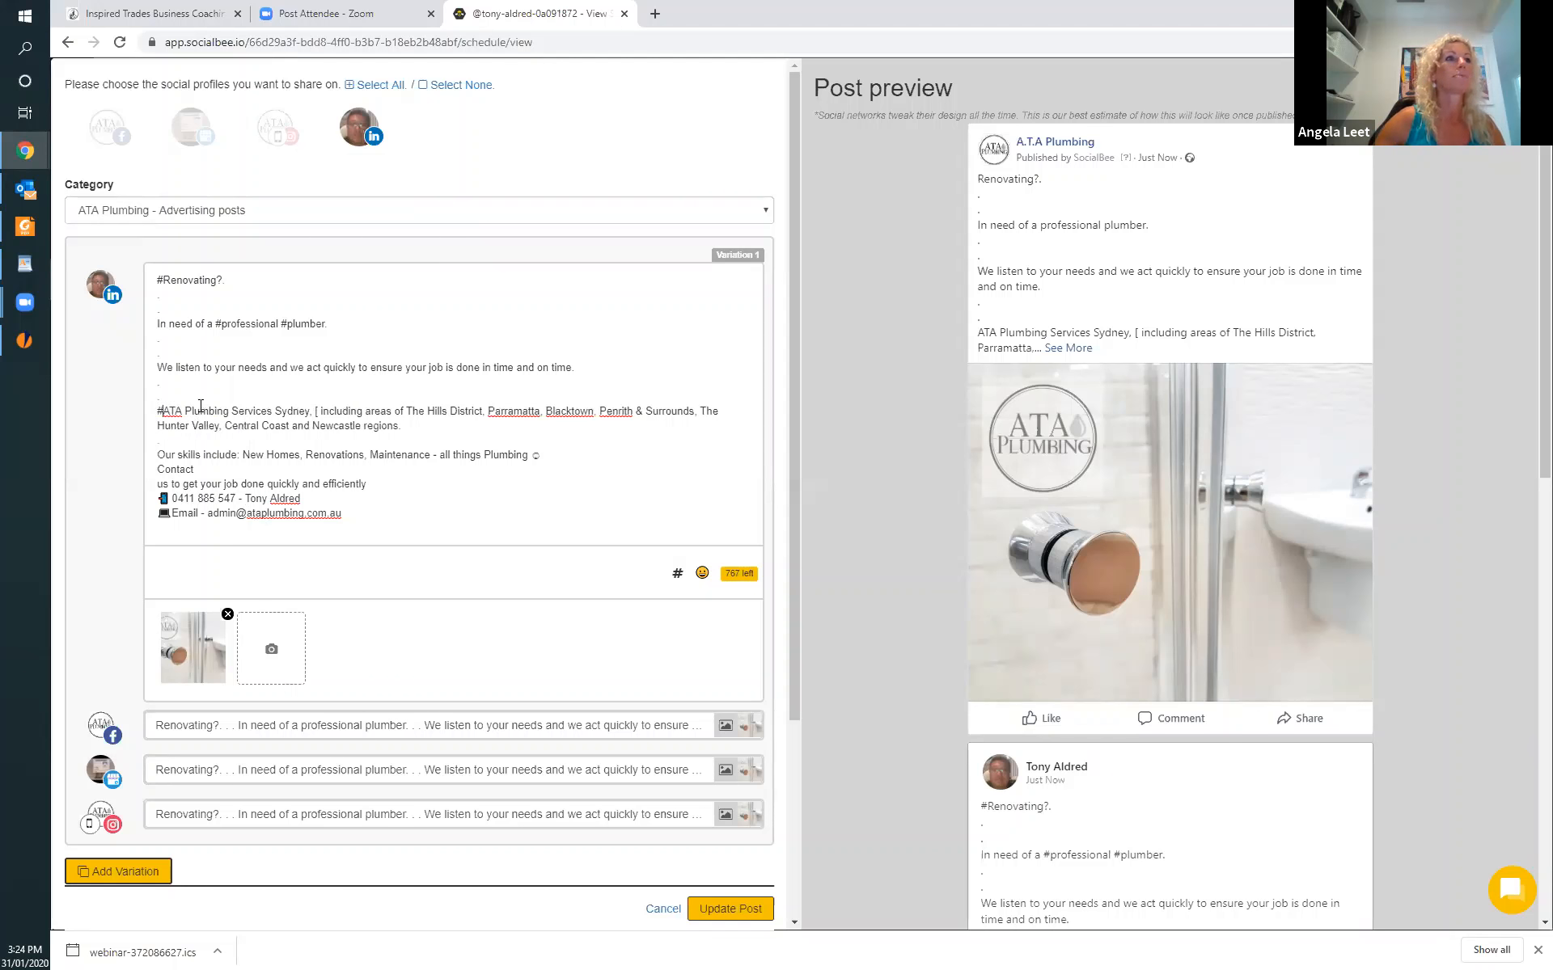
pyautogui.click(186, 411)
pyautogui.press('BackSpace')
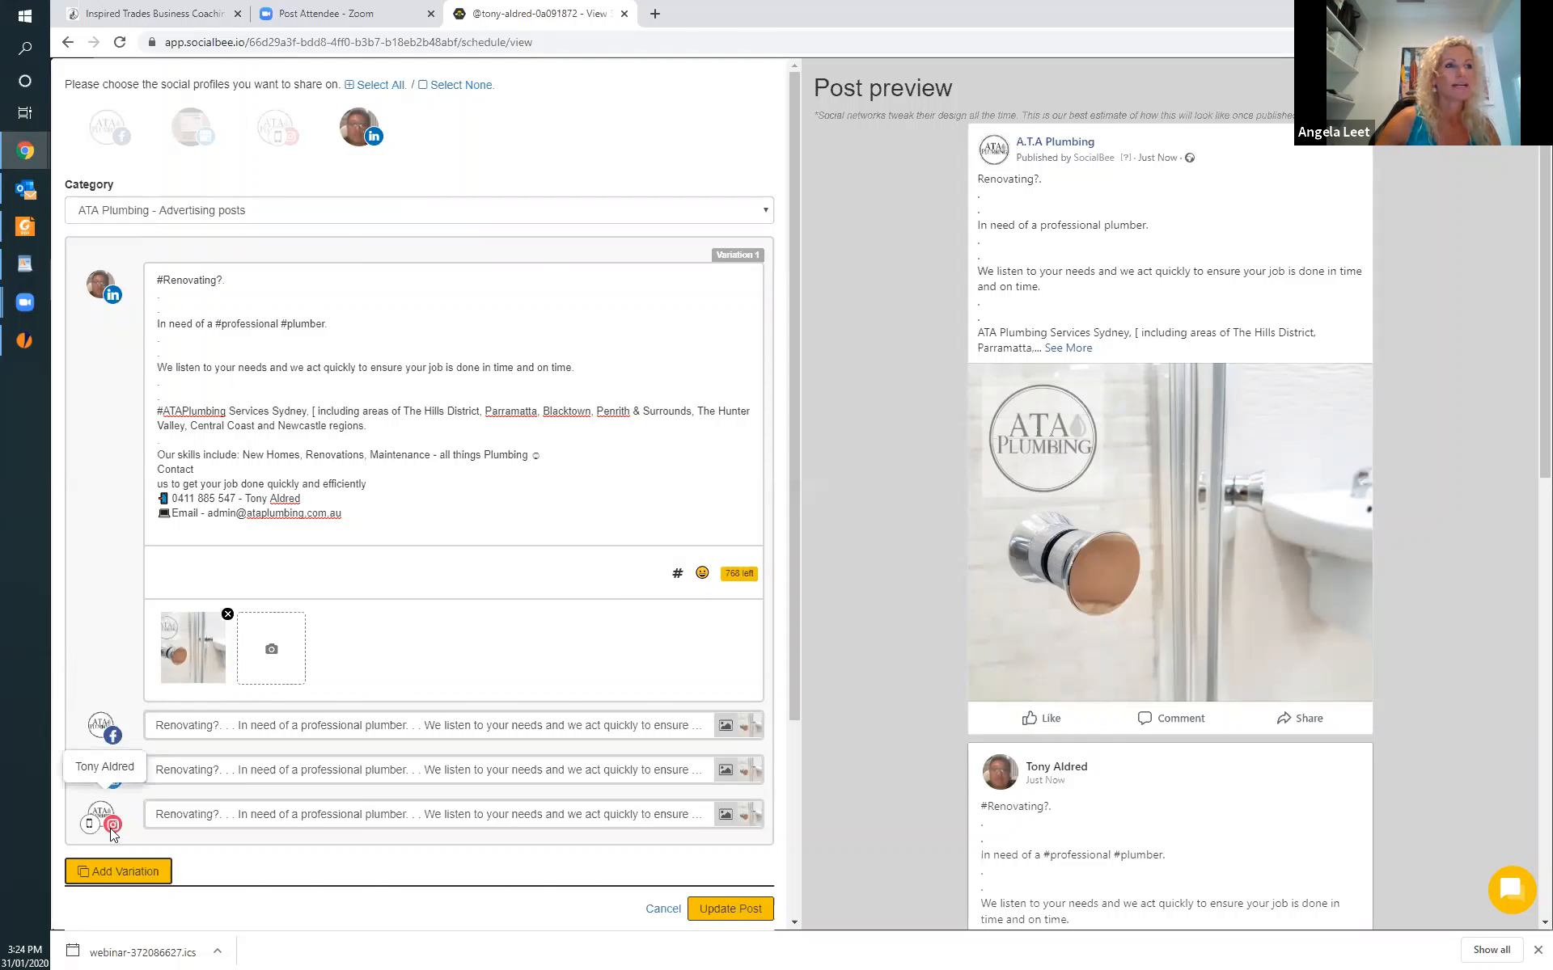
# In the business location profile's version of the post, create the hashtags #Renovating and #professionalplumber from the existing words.
pyautogui.click(240, 776)
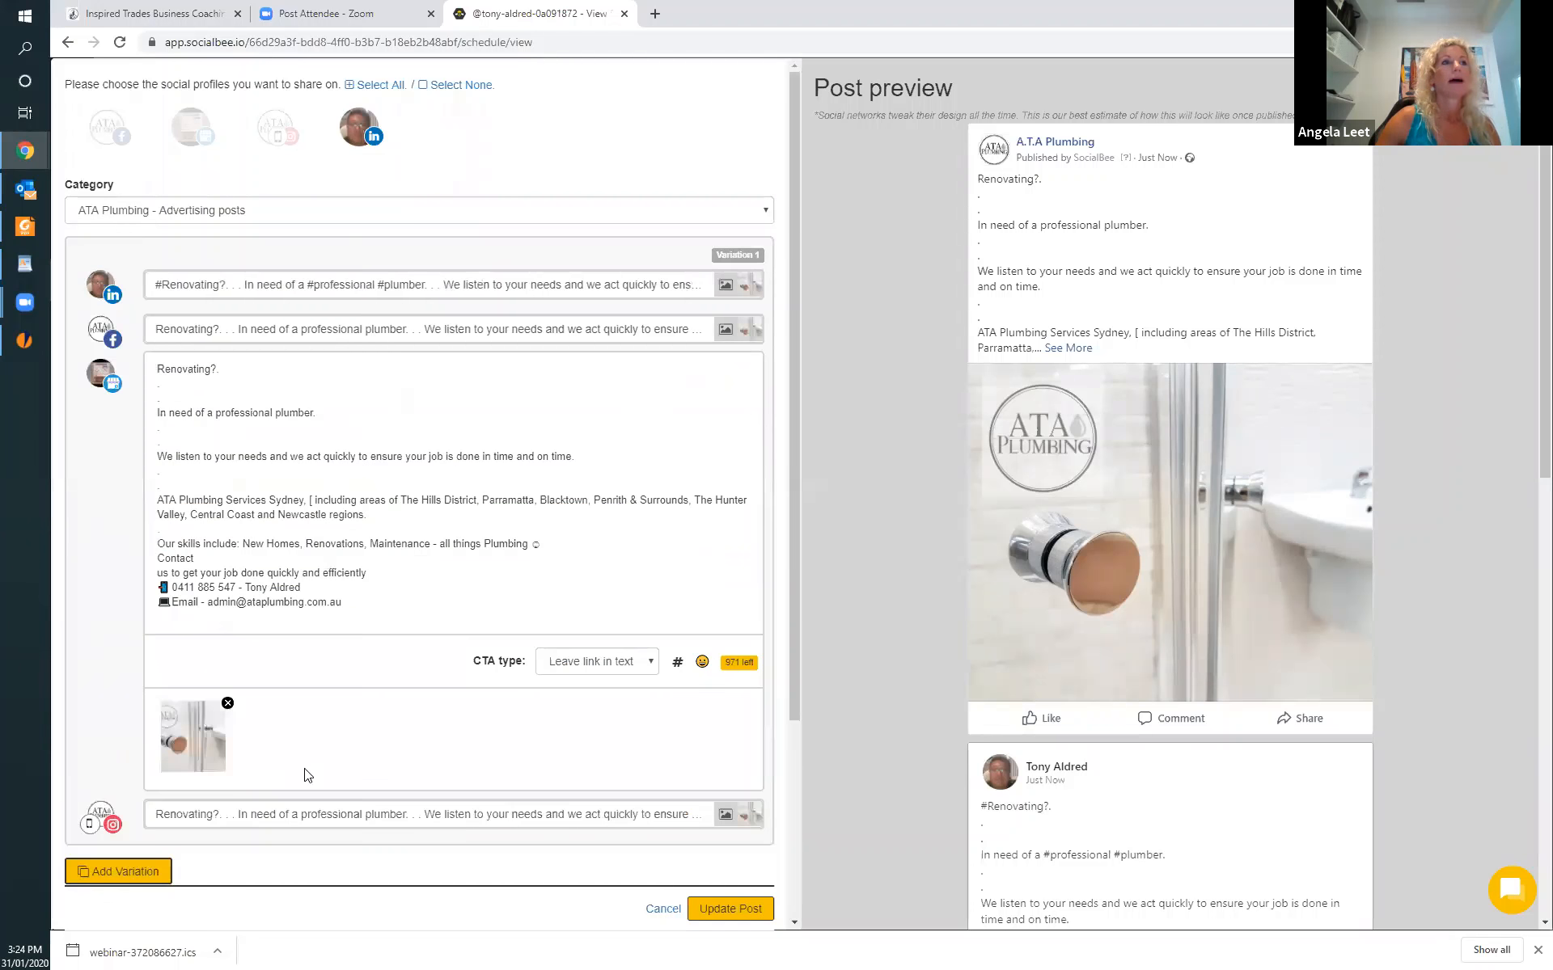
pyautogui.click(157, 369)
pyautogui.write('#')
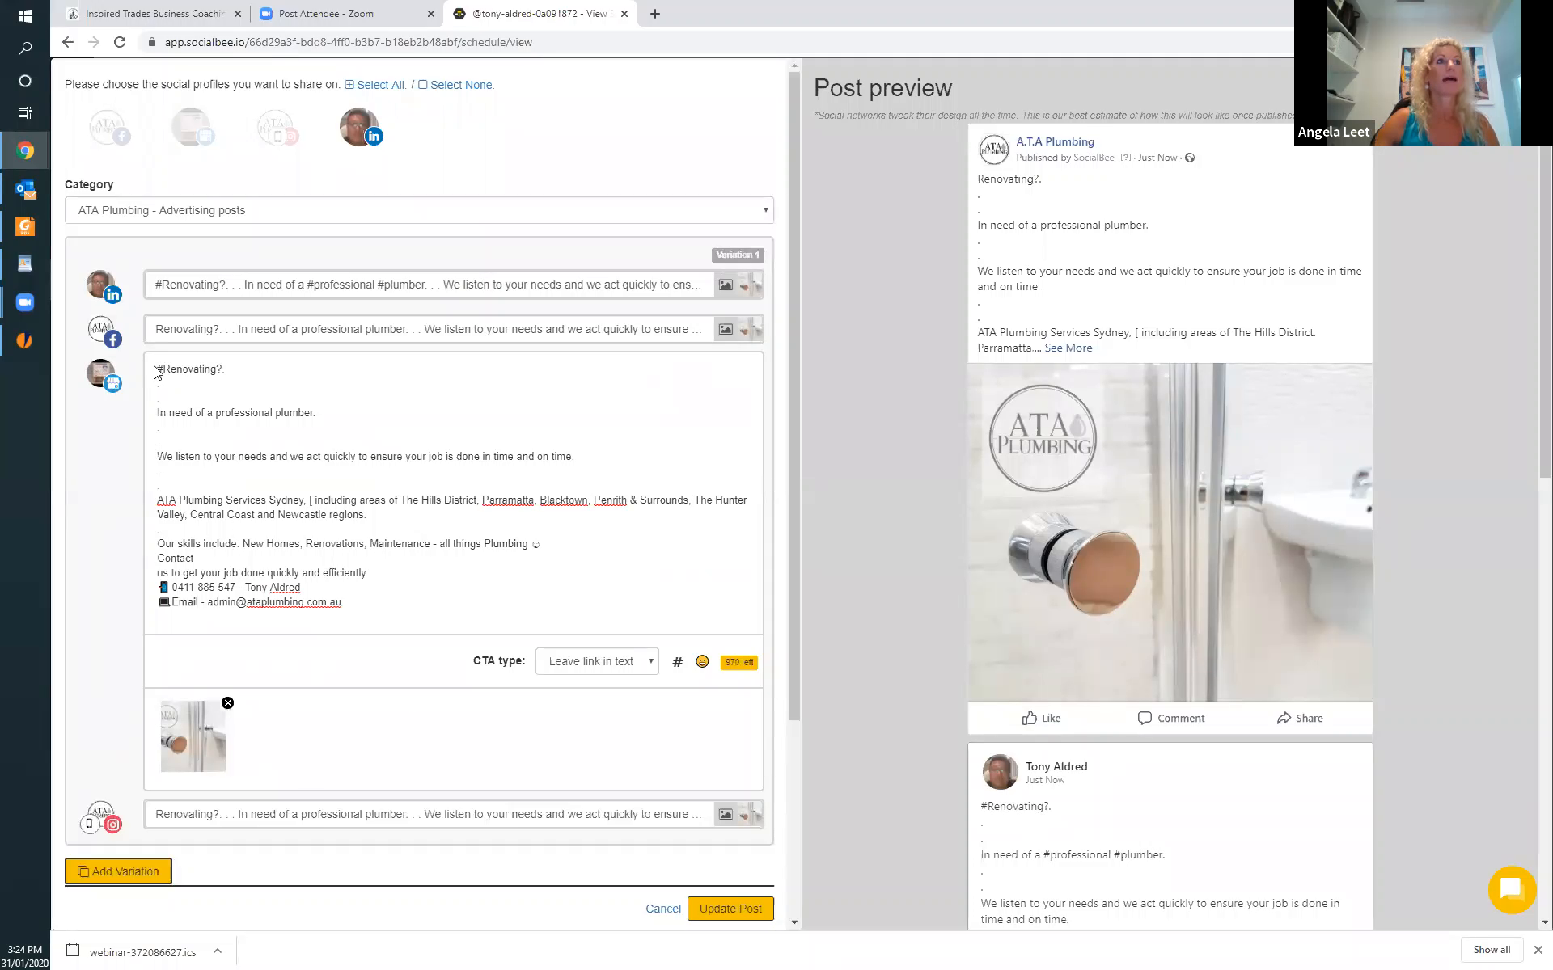
pyautogui.click(216, 413)
pyautogui.write('#')
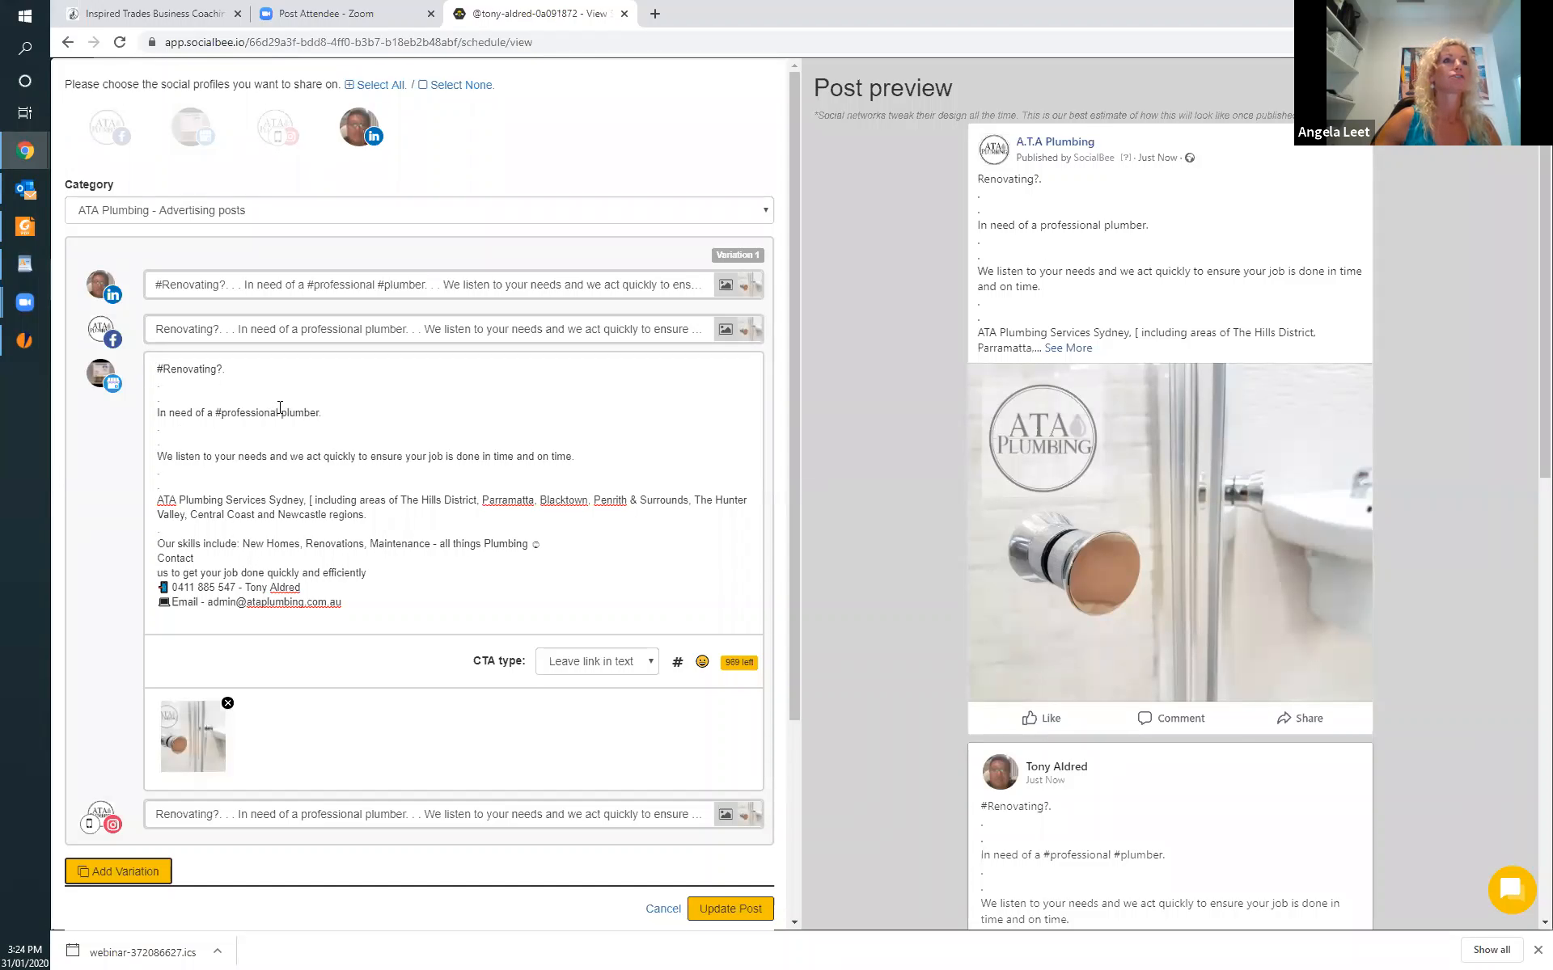
pyautogui.click(282, 412)
pyautogui.press('BackSpace')
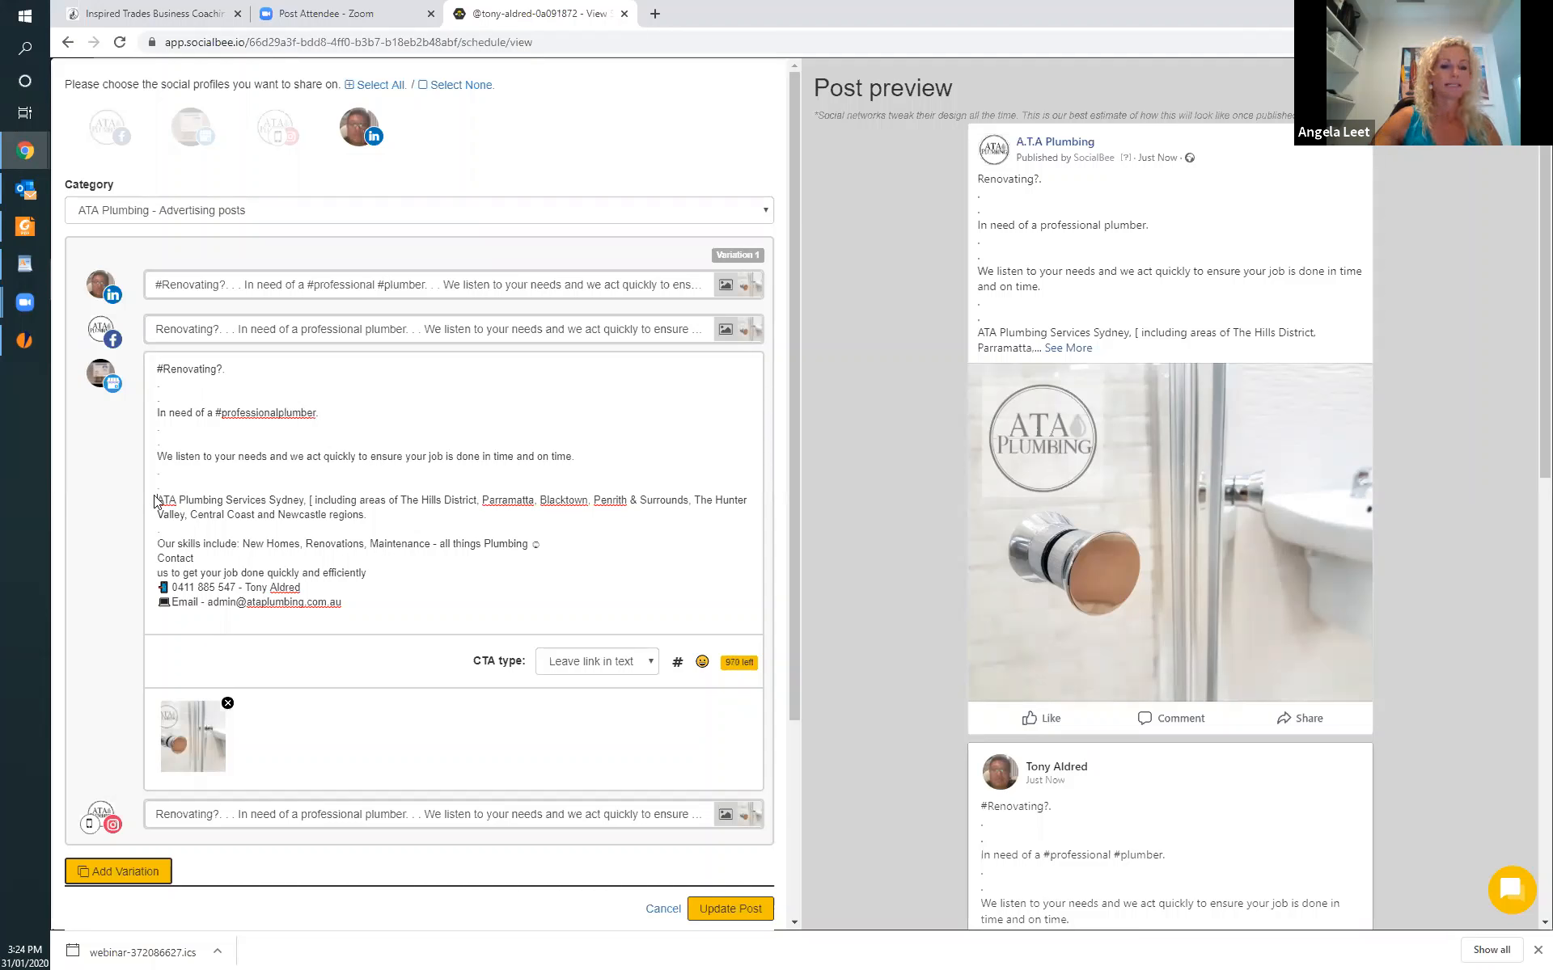
# Turn the company name in the location version into the hashtag #ATAPlumbing and save the updated post.
pyautogui.click(155, 500)
pyautogui.write('#')
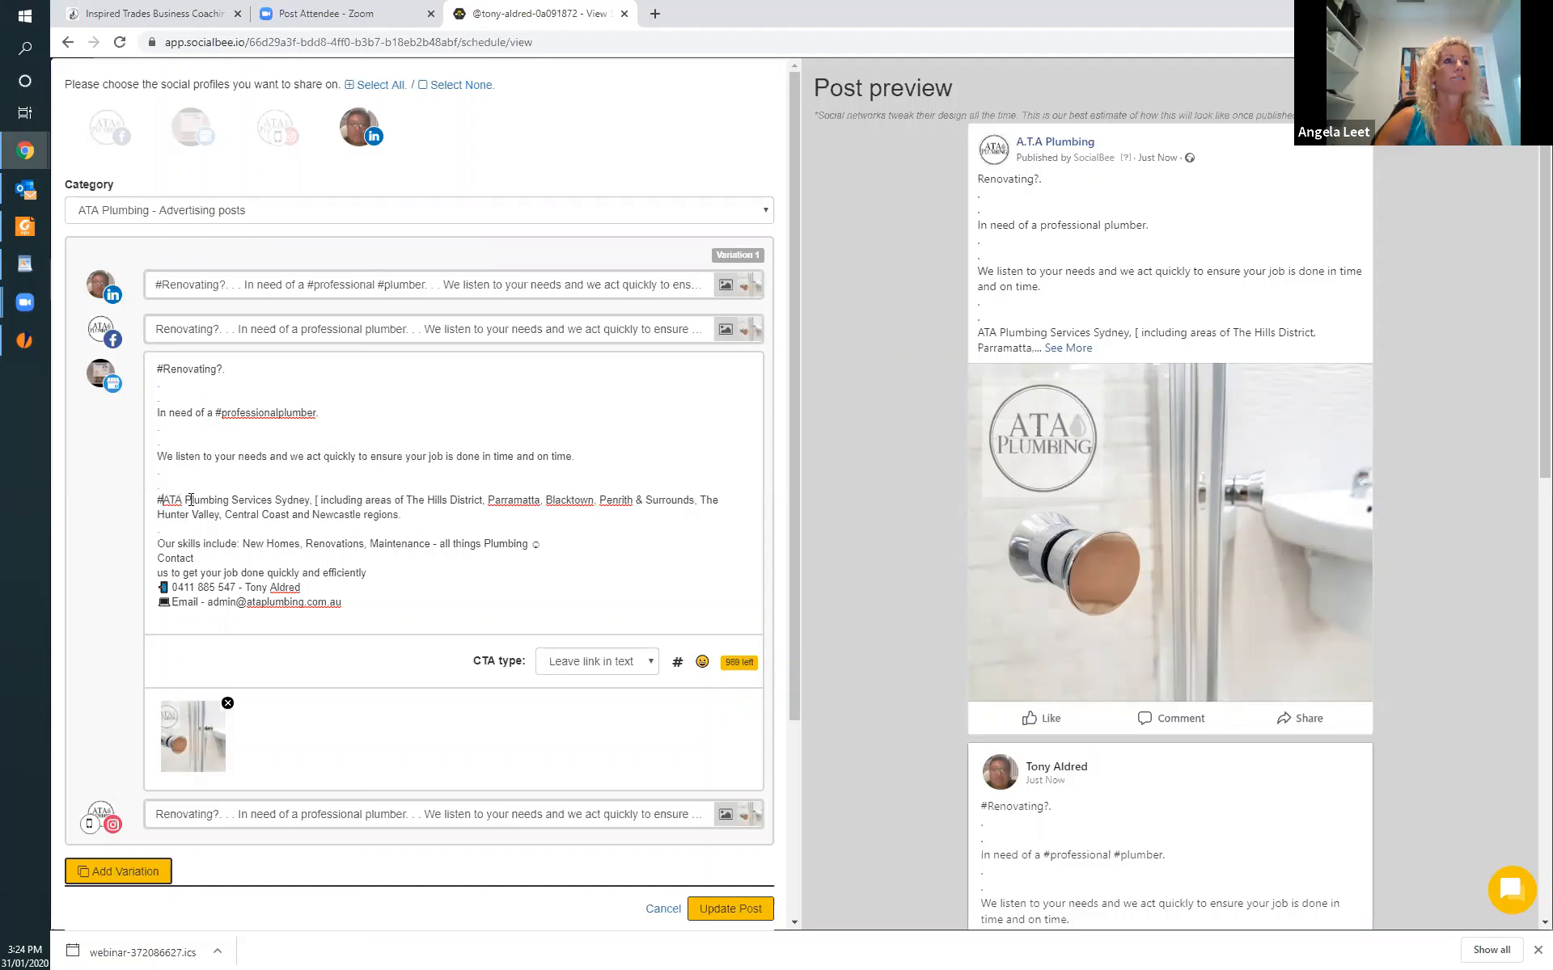
pyautogui.click(185, 500)
pyautogui.press('BackSpace')
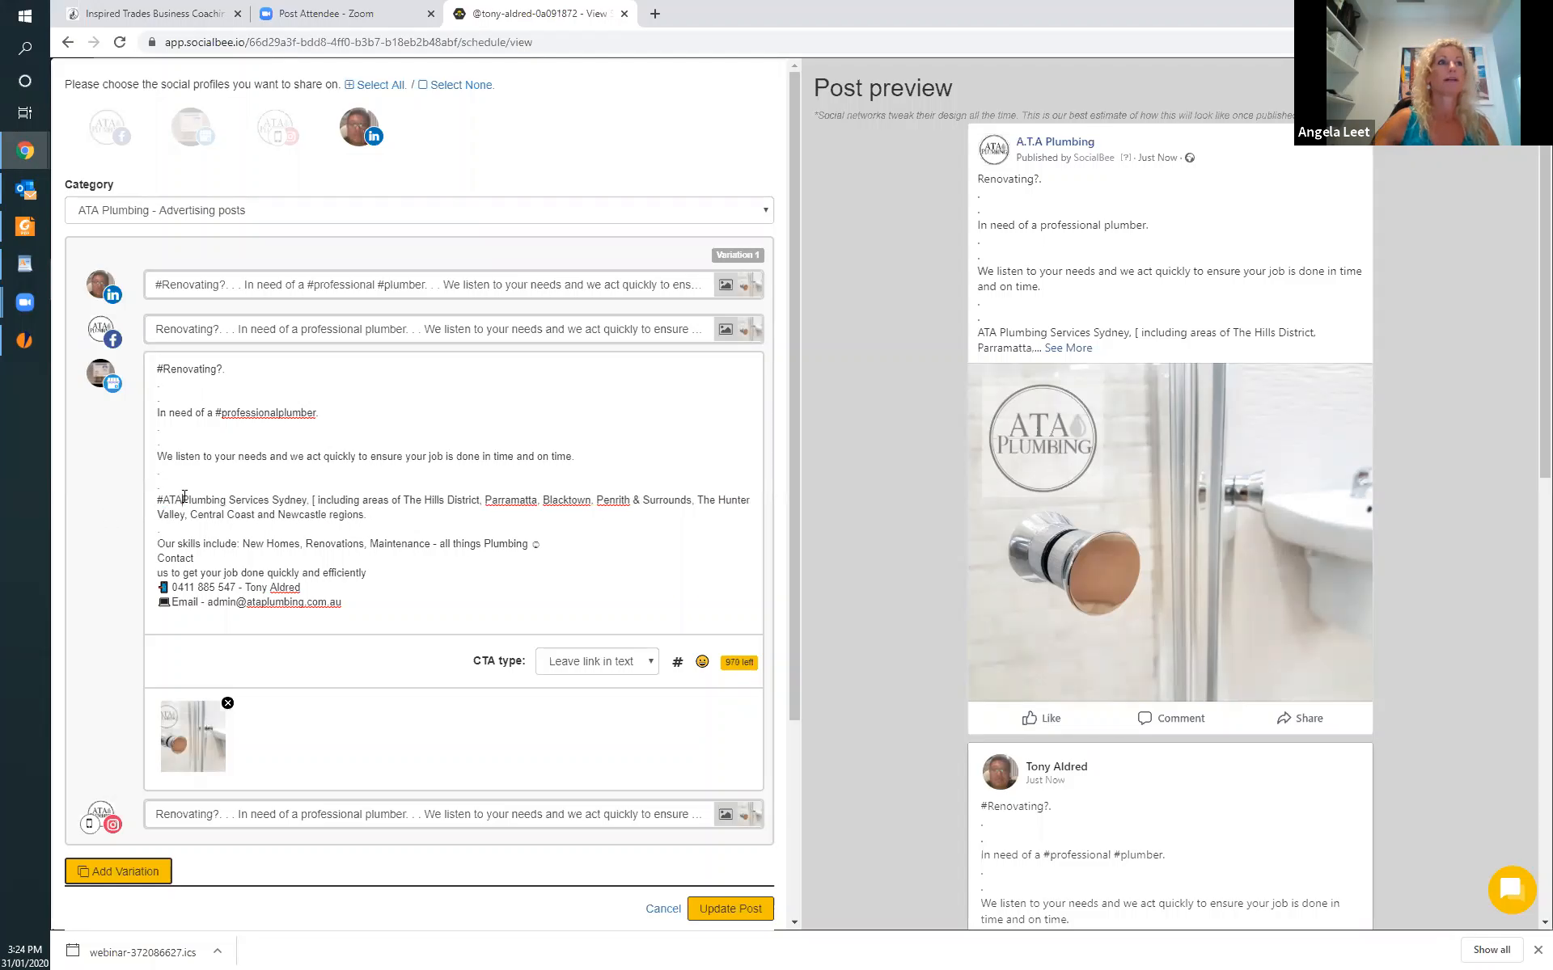
pyautogui.click(731, 910)
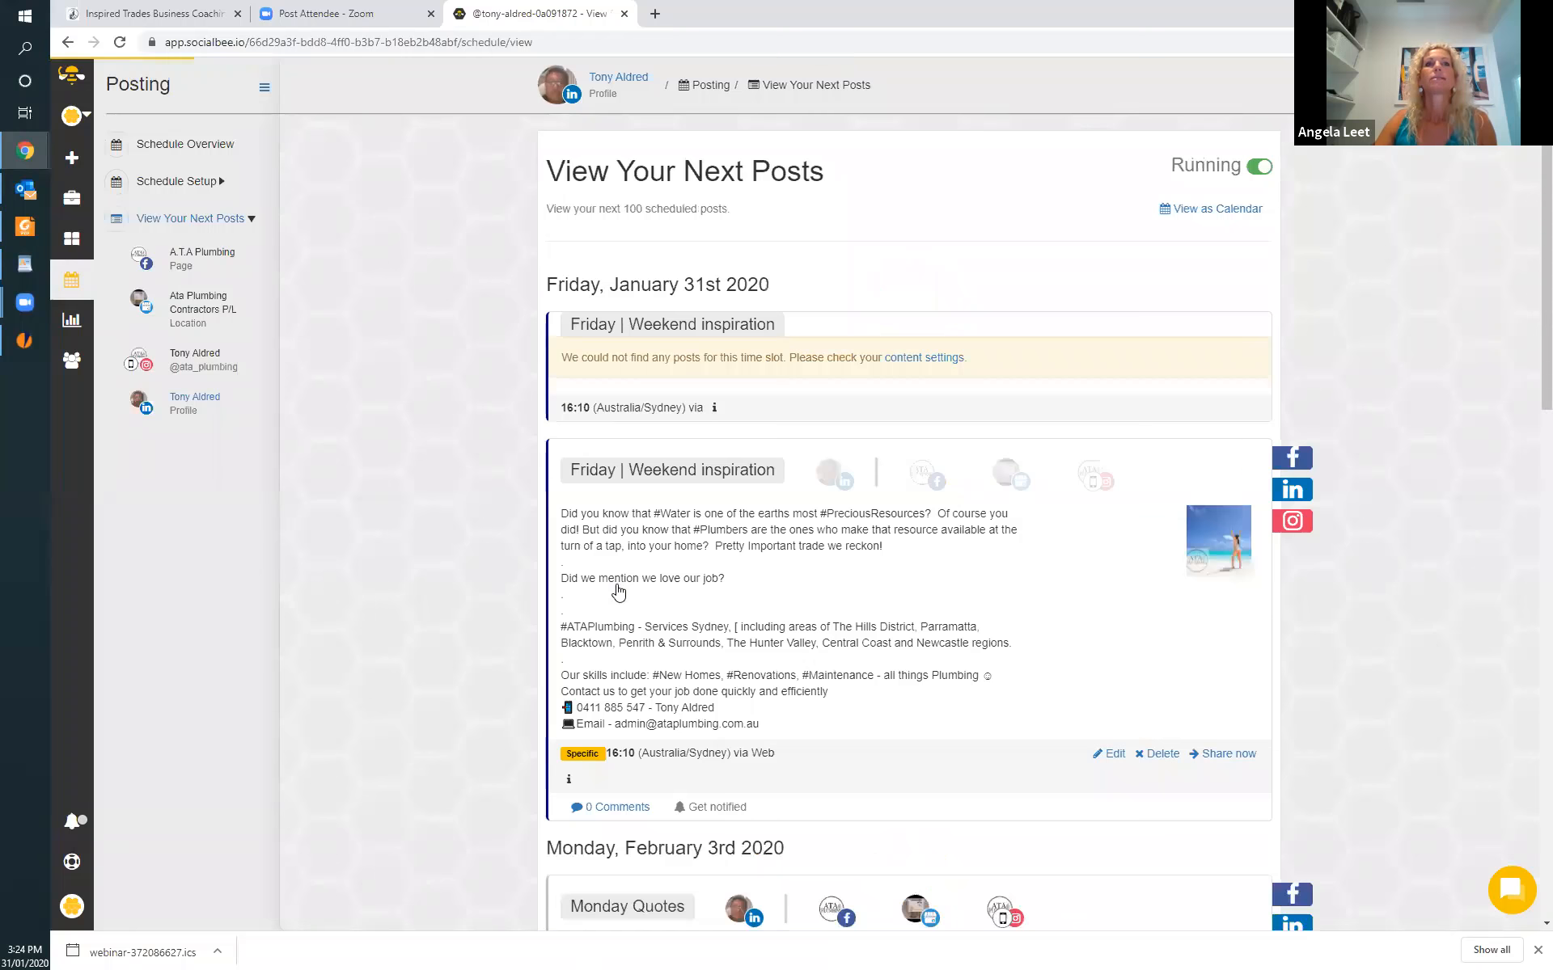
# Review the LinkedIn profile's posting schedule through early March for filled and empty category time slots.
pyautogui.scroll(-20, 787, 749)
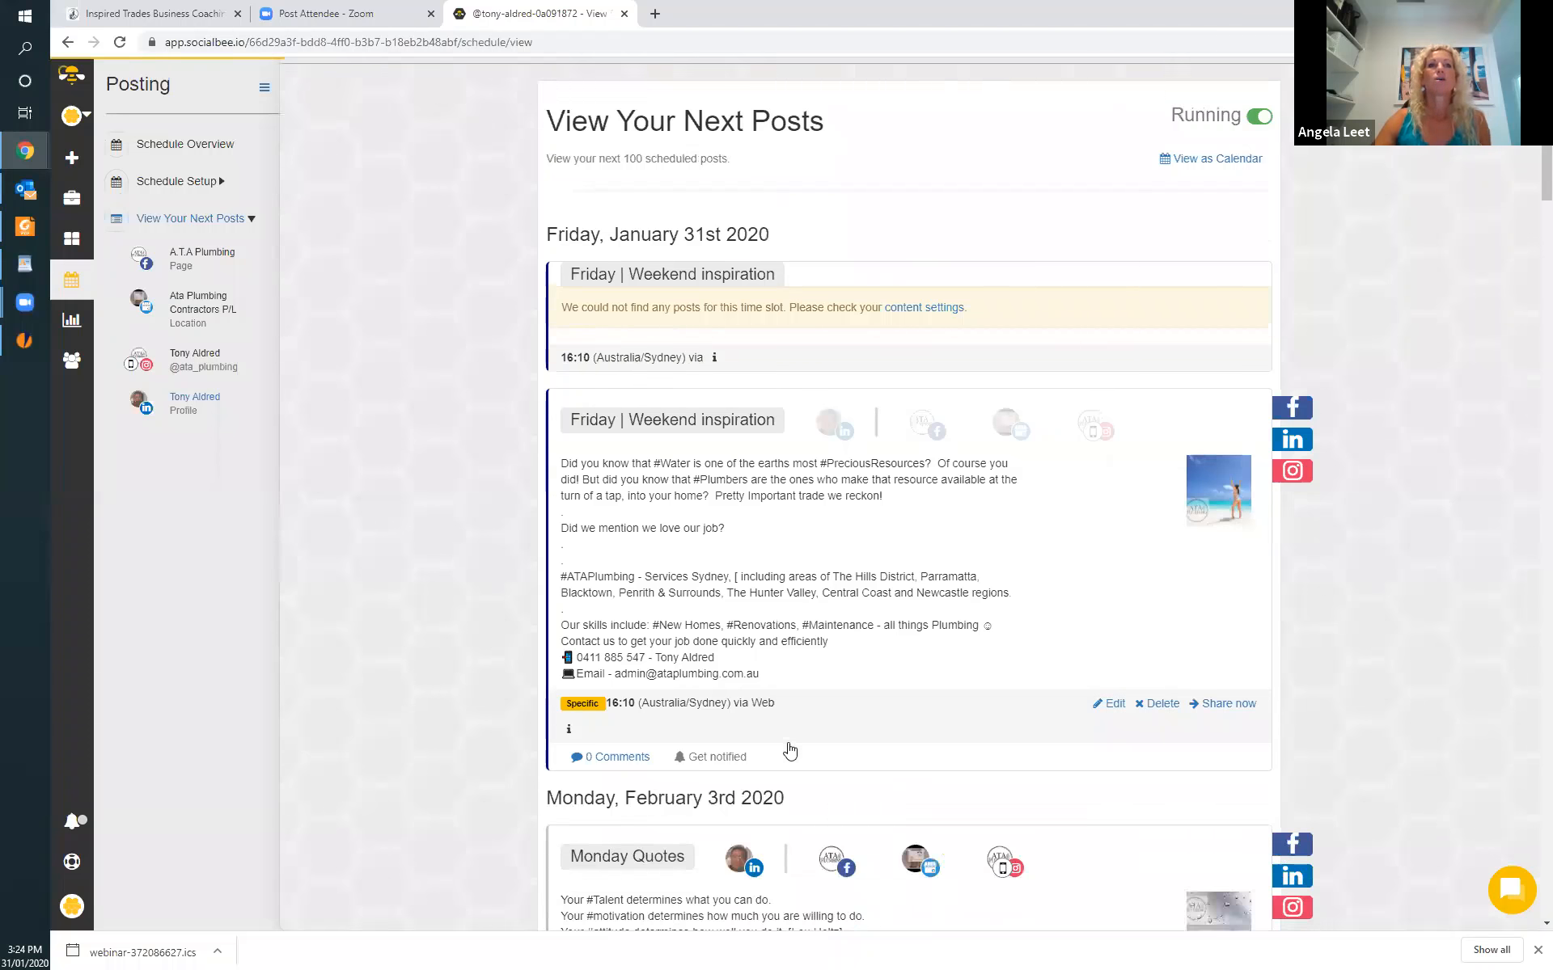
pyautogui.scroll(-18, 775, 786)
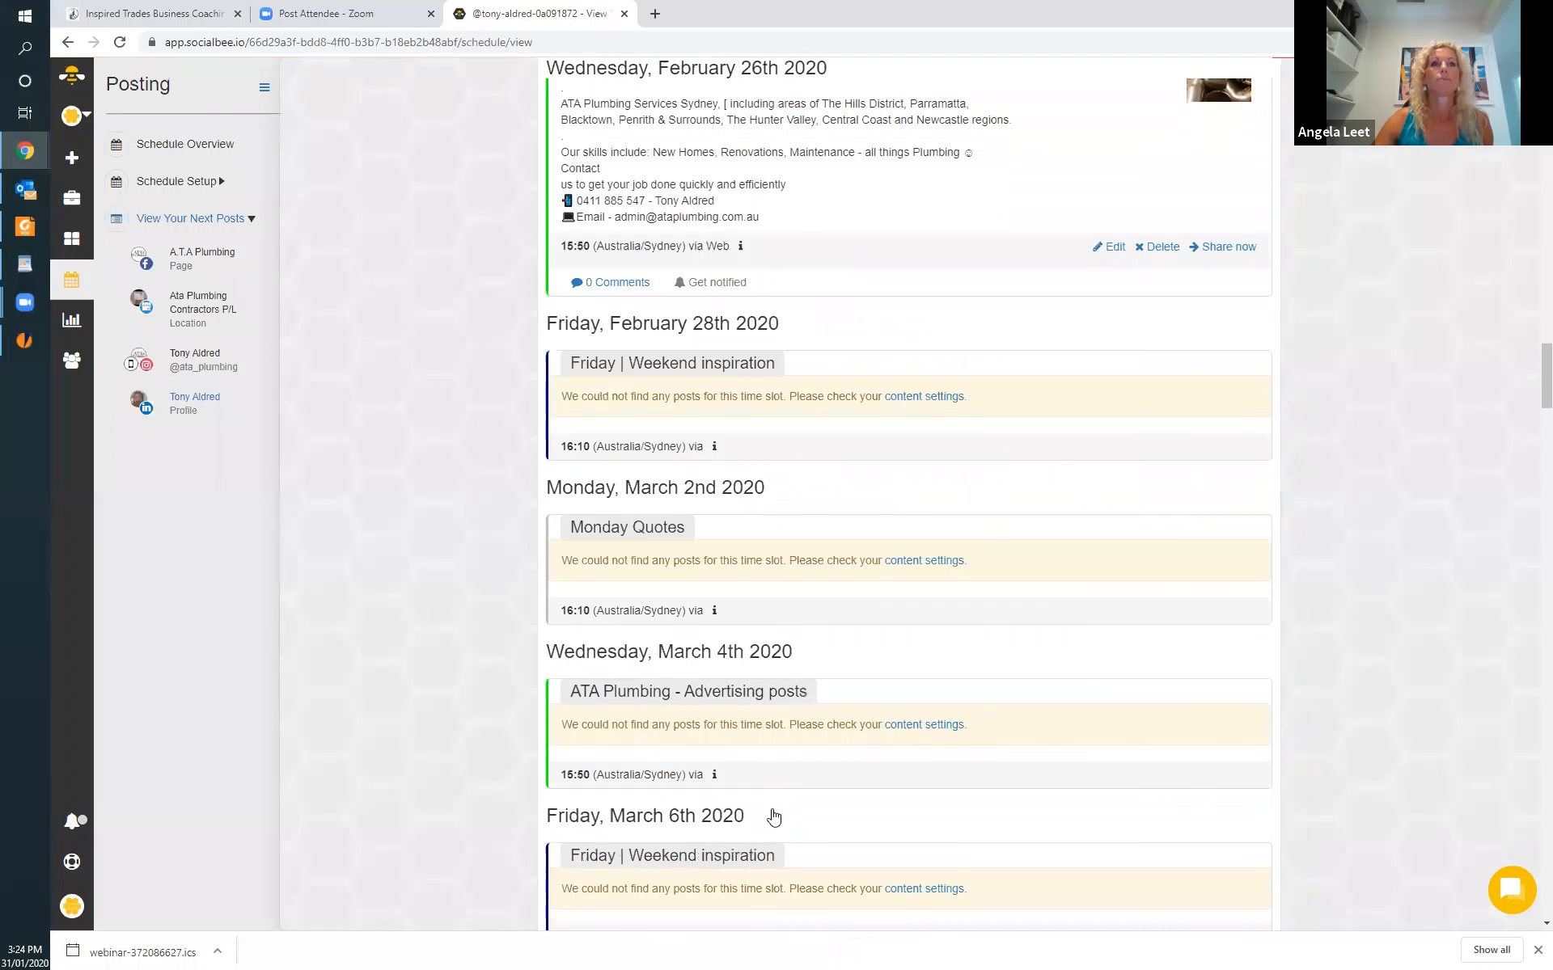
pyautogui.scroll(18, 873, 842)
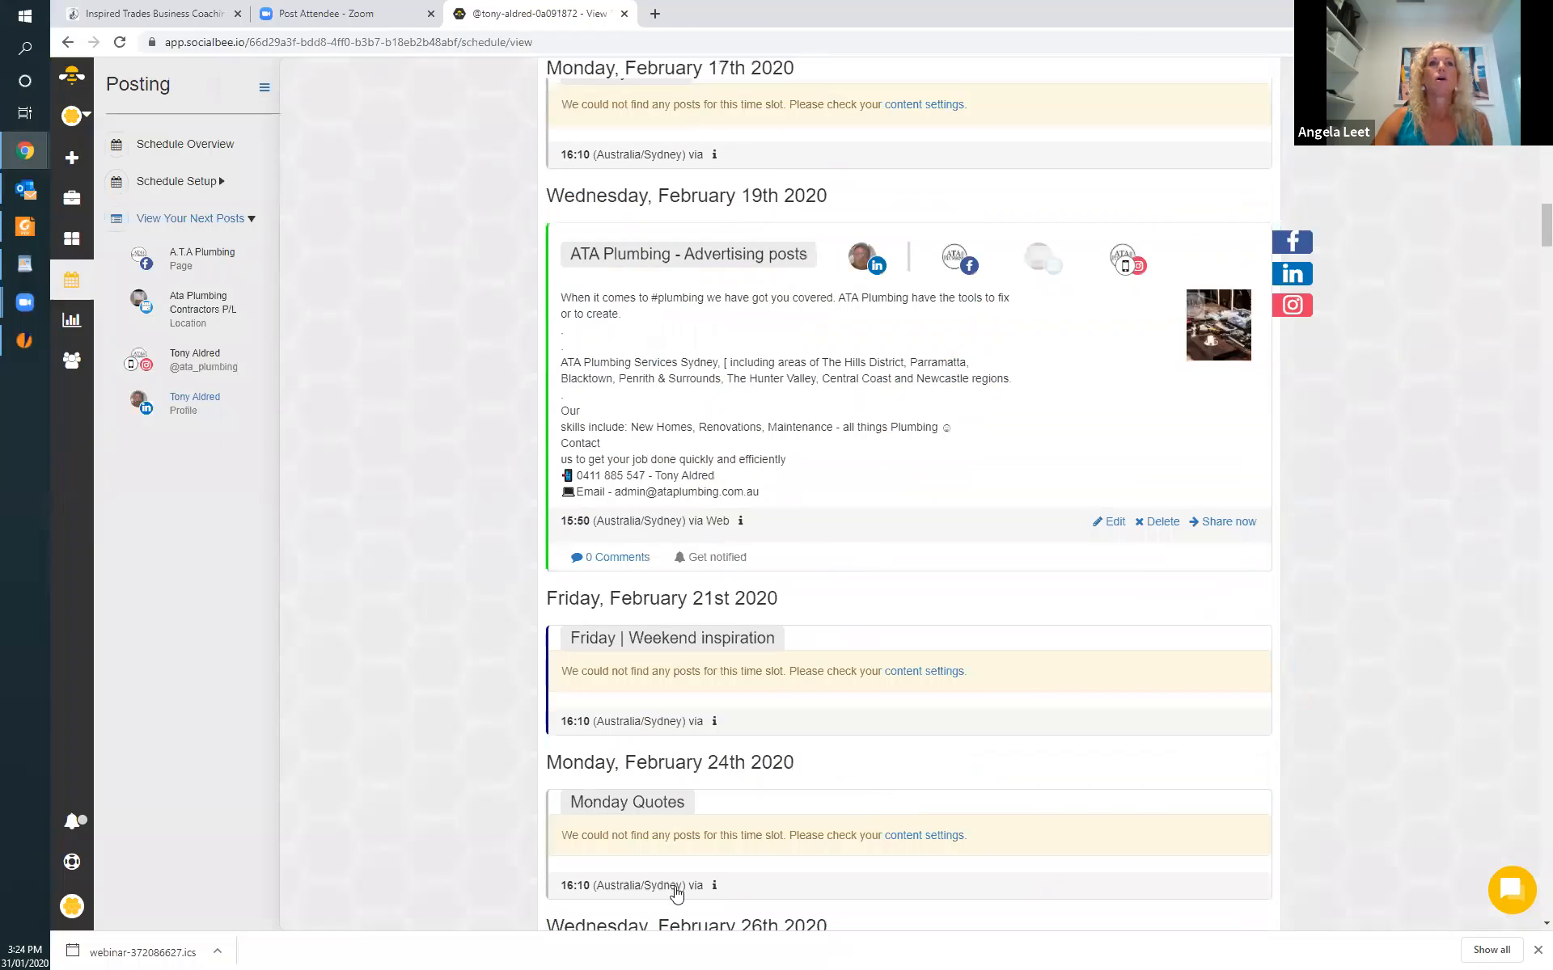
pyautogui.scroll(7, 835, 817)
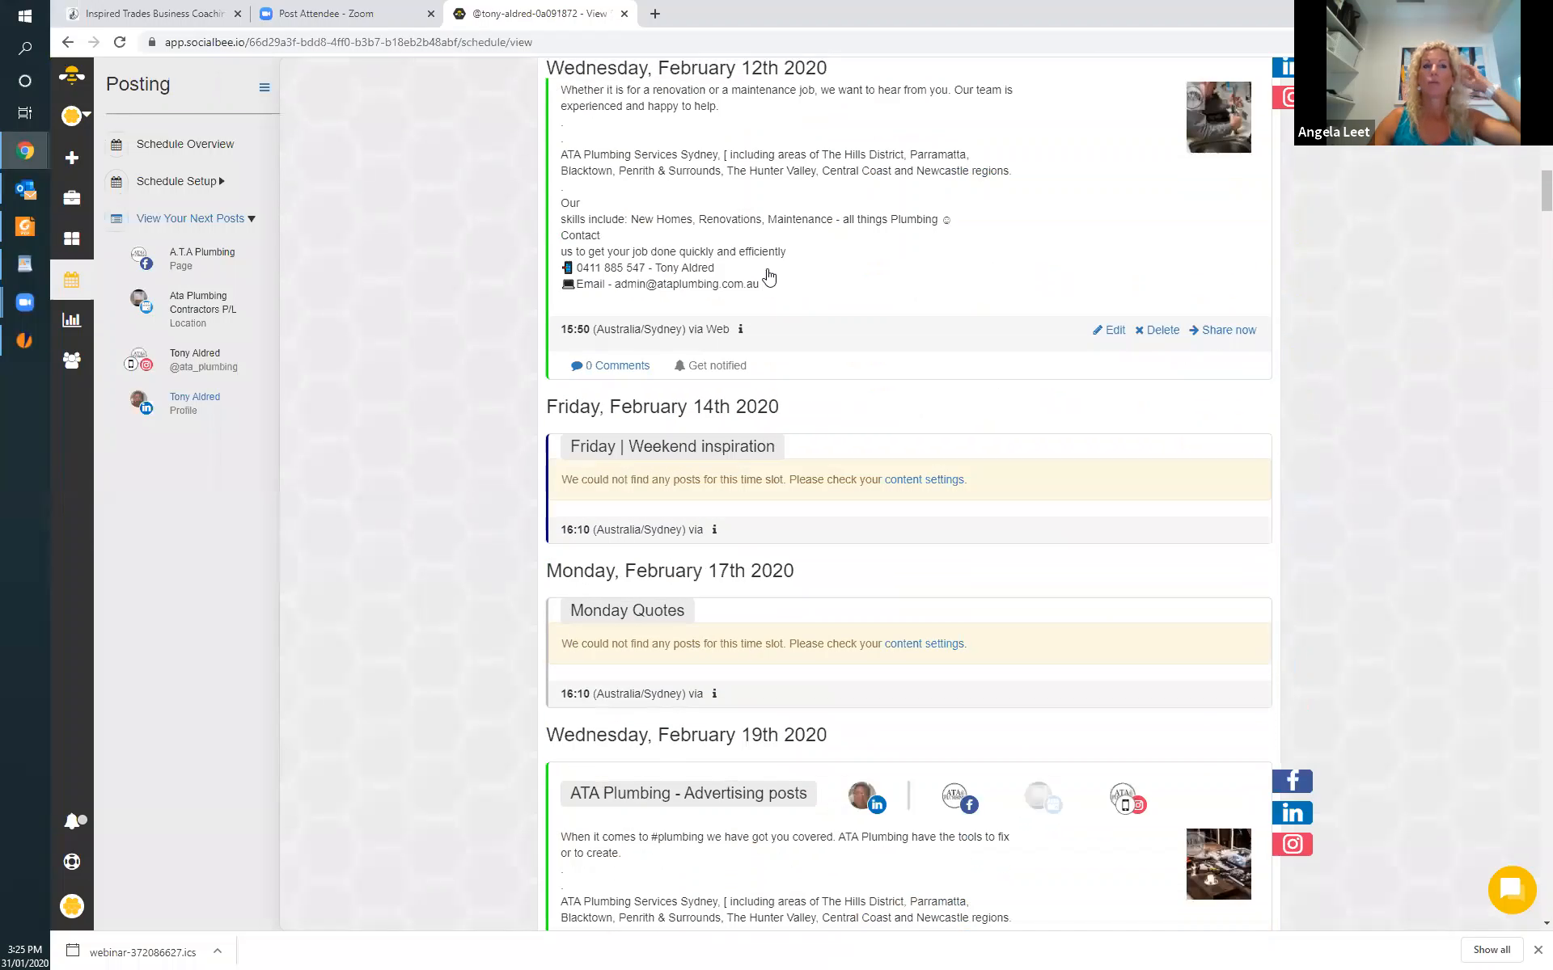
# Switch to the InspireMeNow workspace and show its posting schedule overview for all social profiles.
pyautogui.scroll(8, 772, 630)
pyautogui.scroll(12, 772, 630)
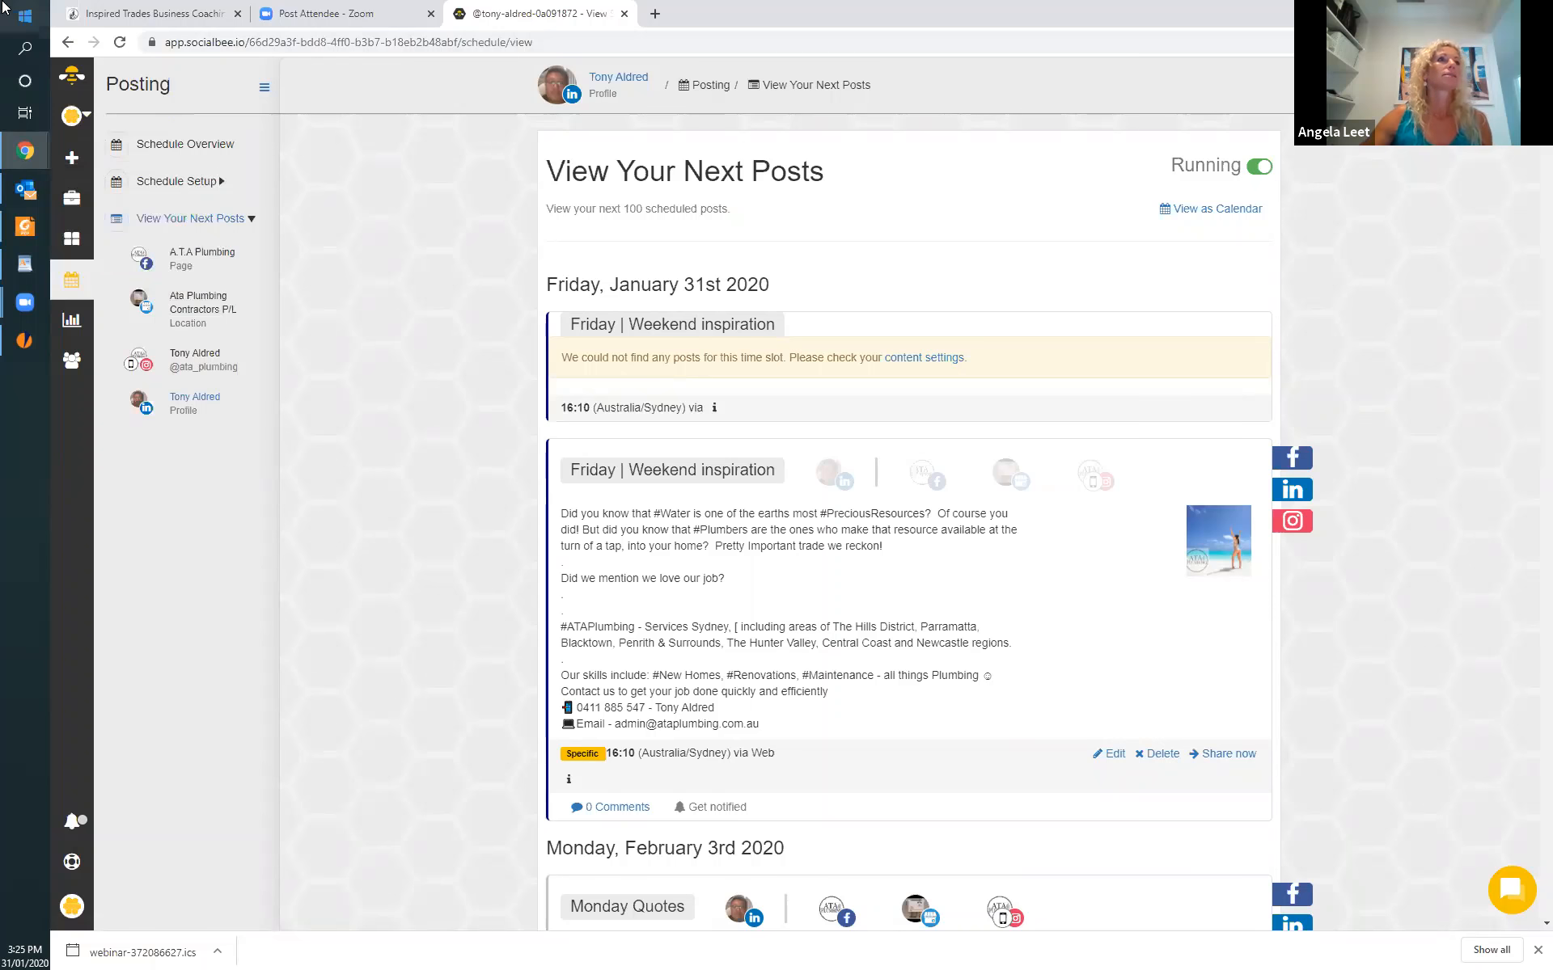
pyautogui.click(81, 120)
pyautogui.click(142, 191)
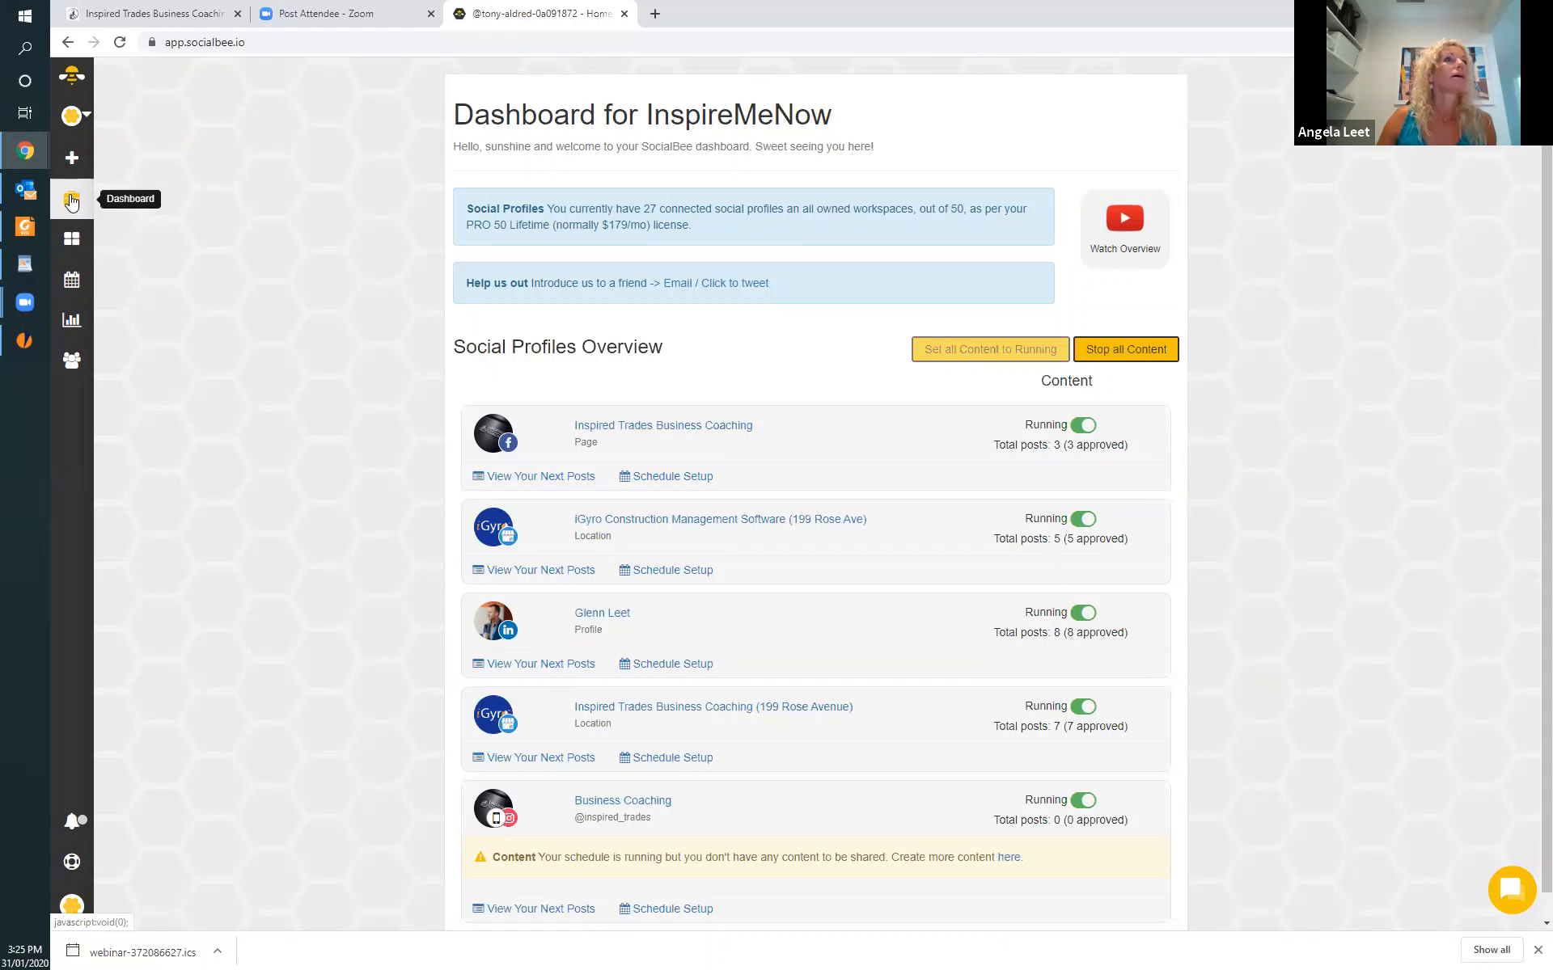
pyautogui.click(80, 285)
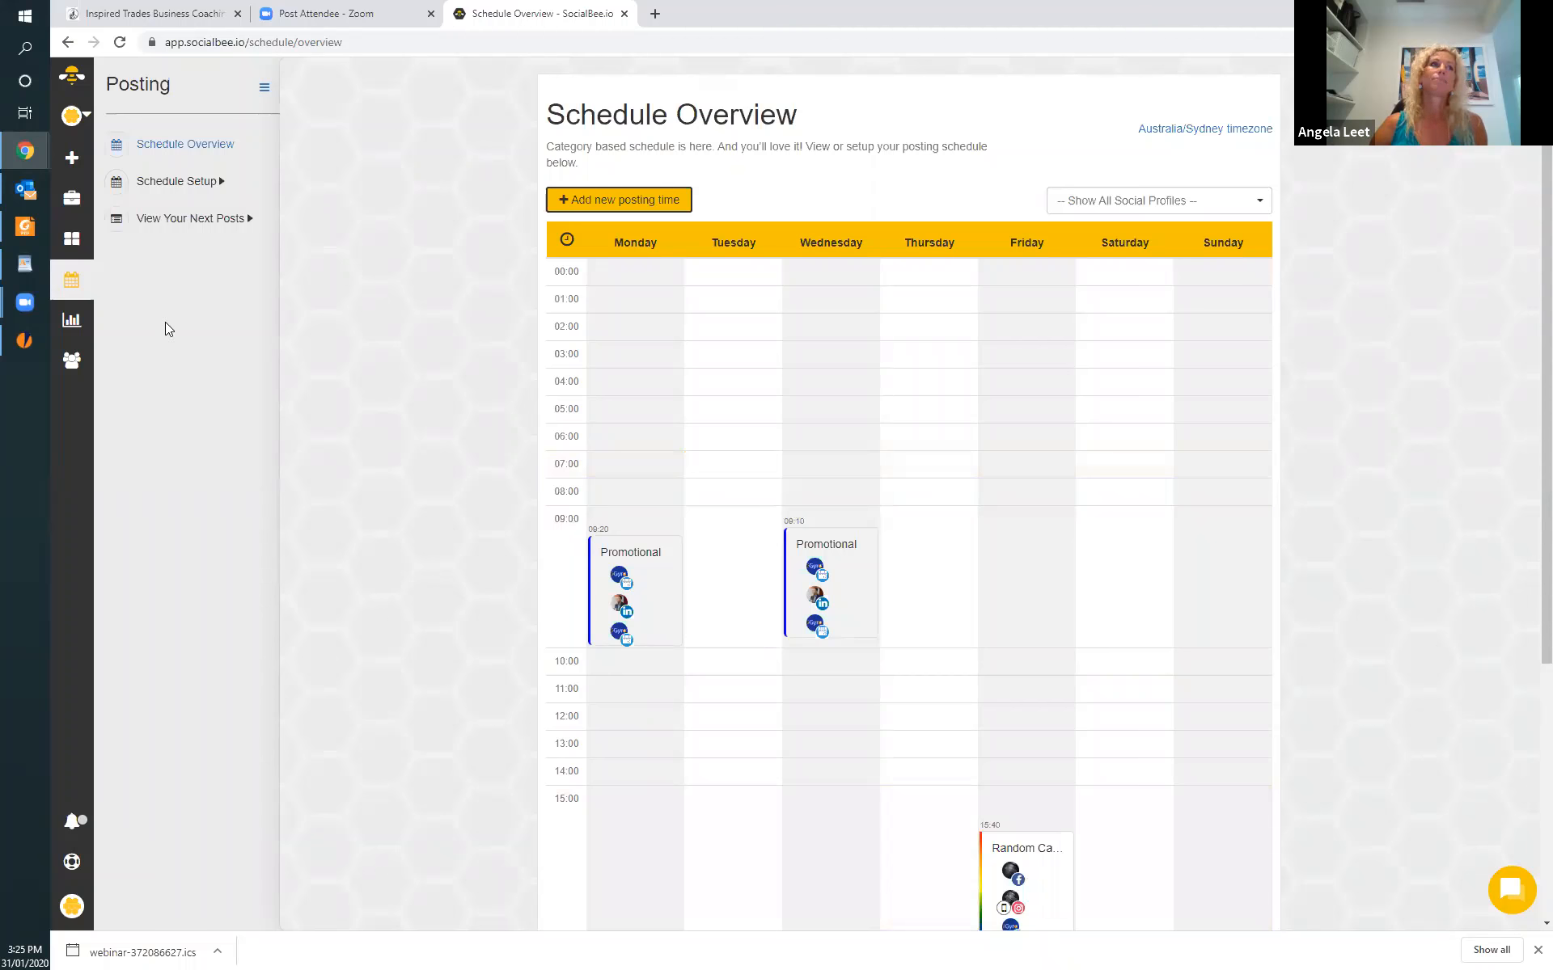
pyautogui.click(265, 89)
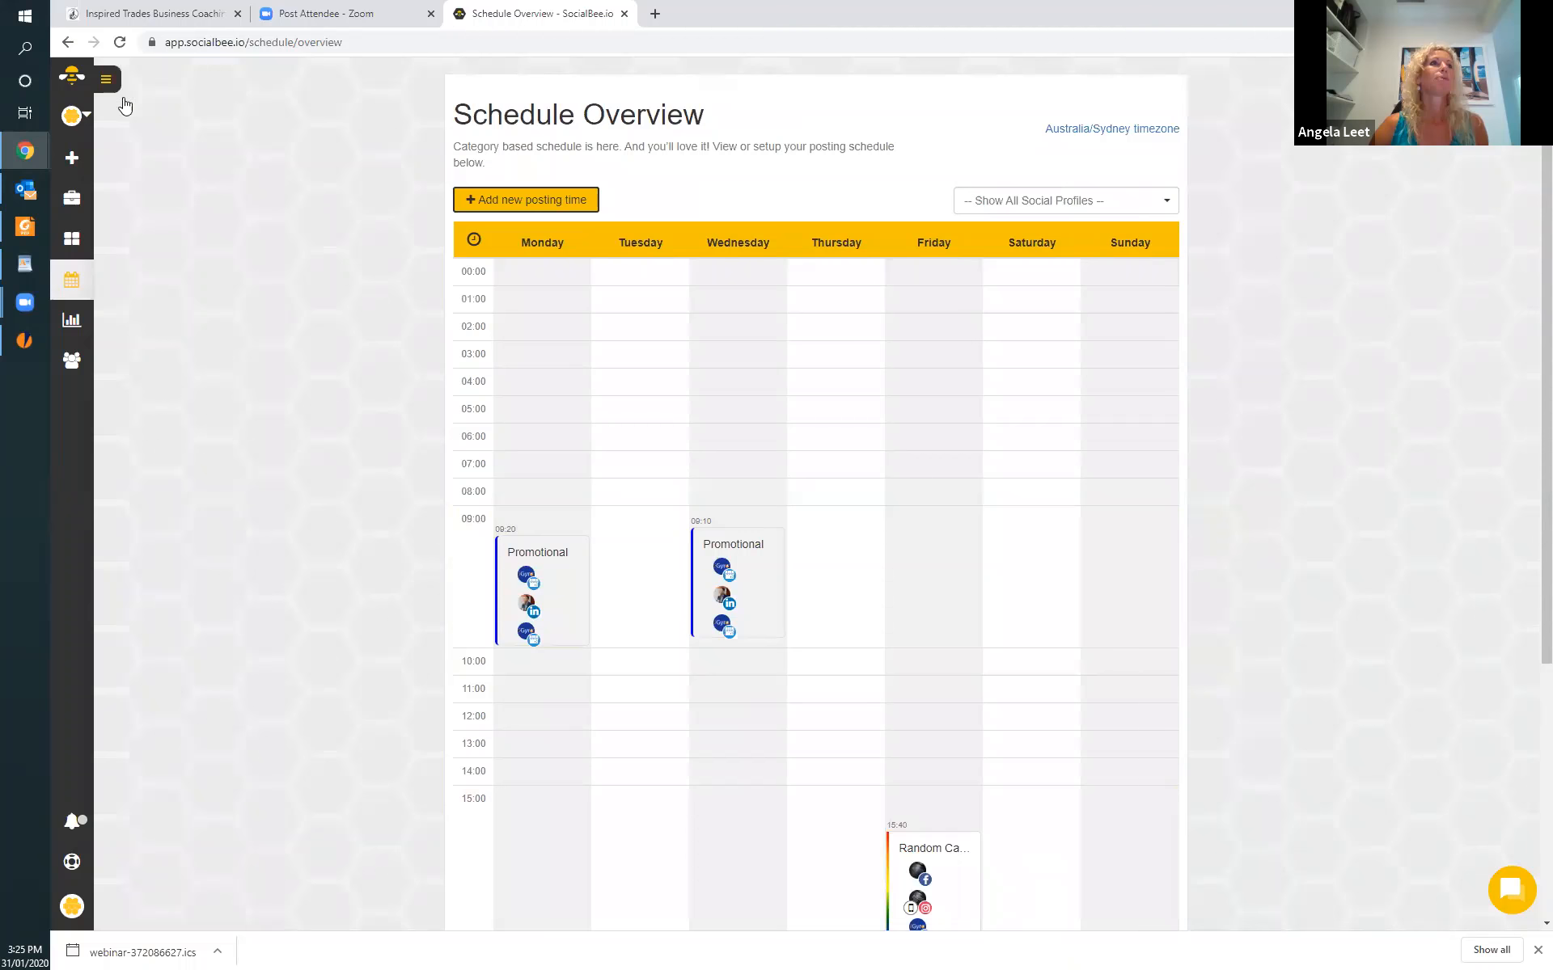
# Return to the workspace dashboard, review its social profiles overview, and check the latest product changes.
pyautogui.click(71, 79)
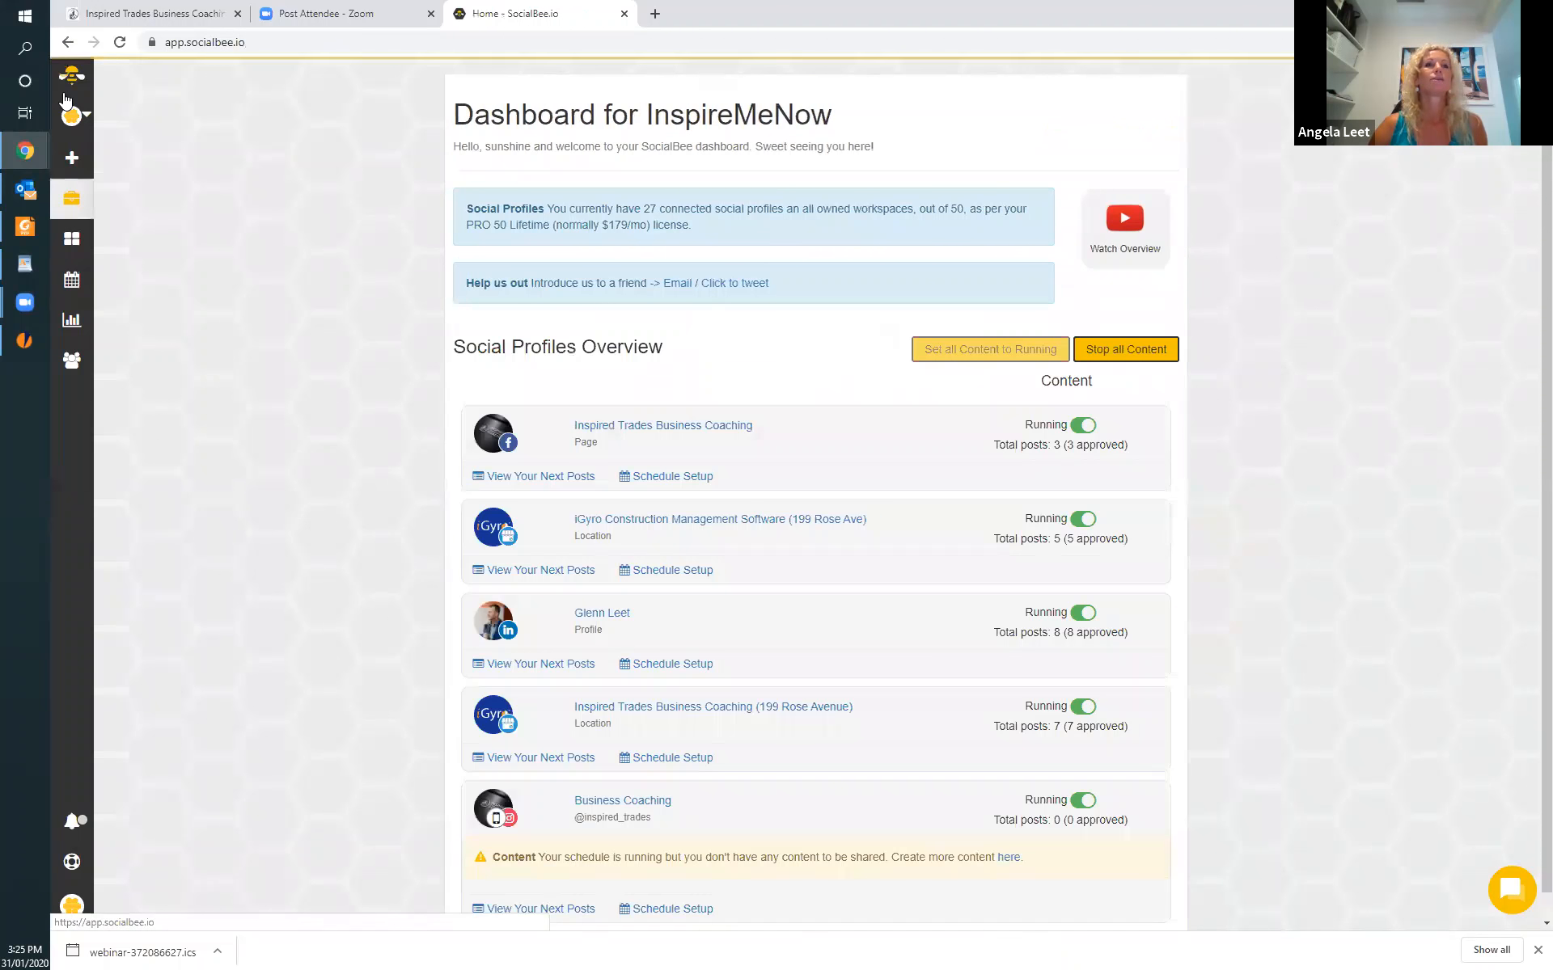
pyautogui.scroll(-1, 807, 546)
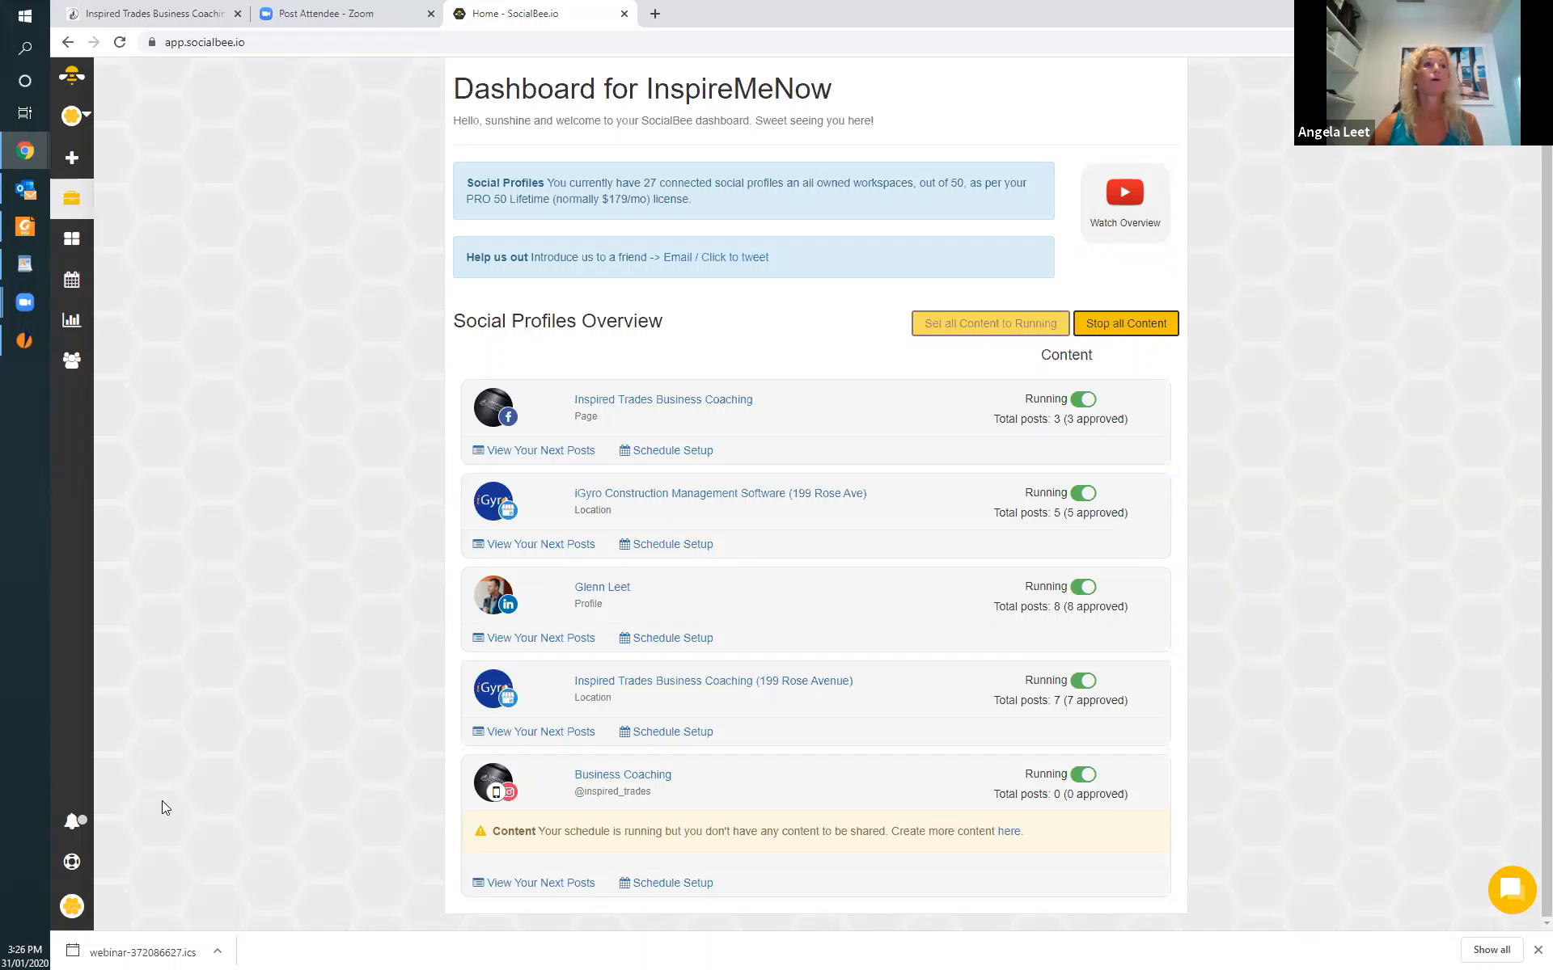
pyautogui.click(72, 823)
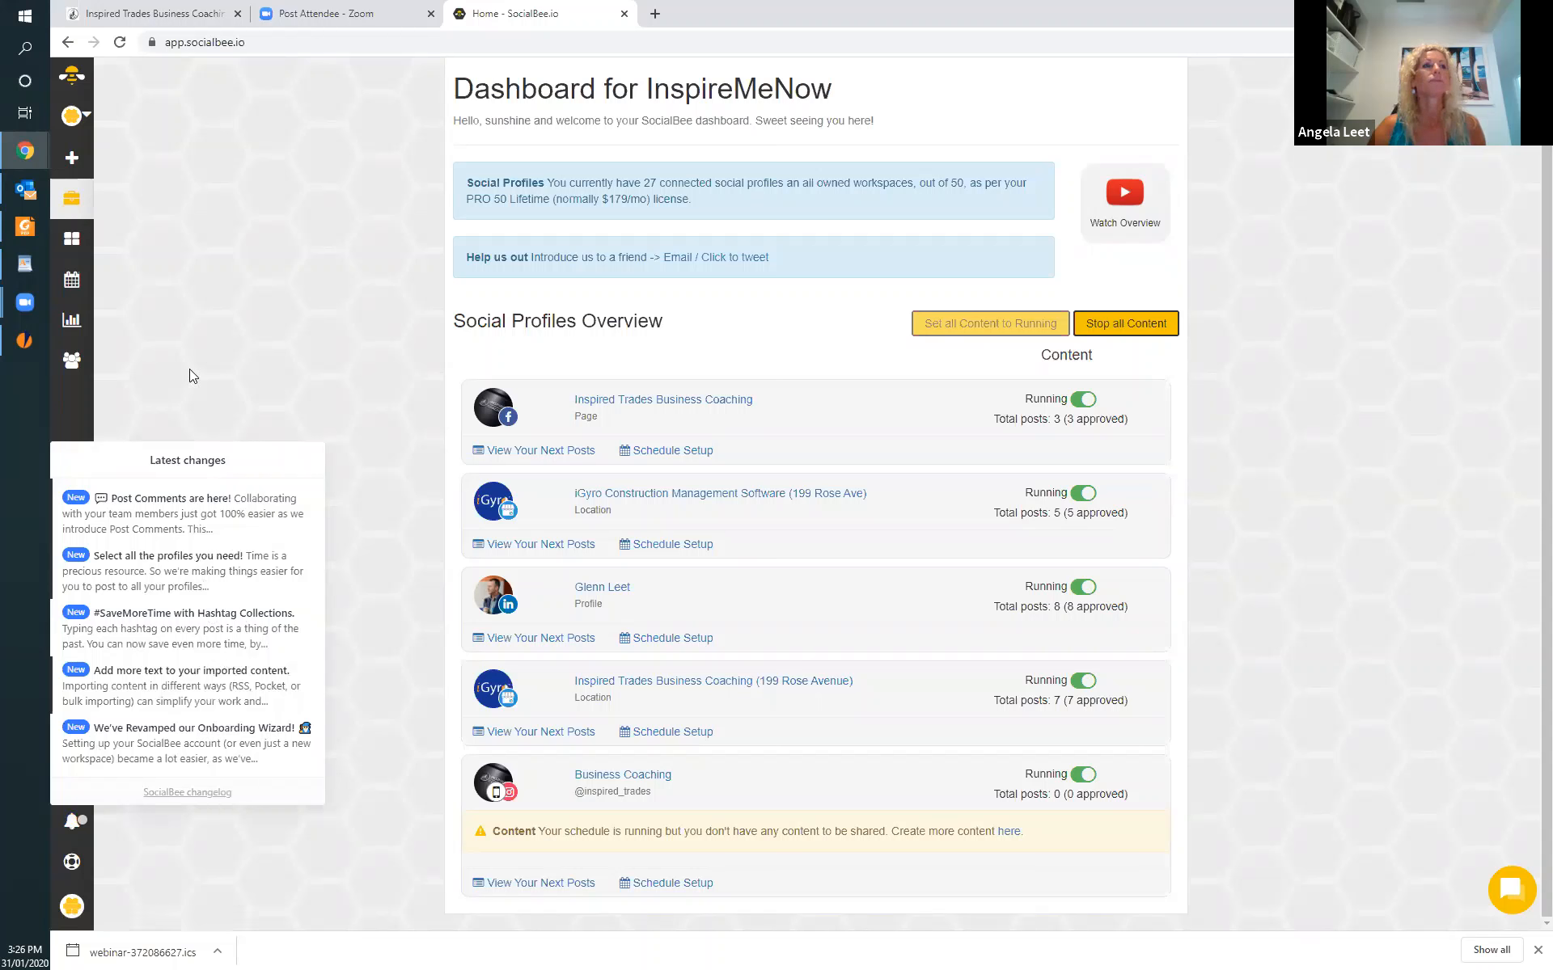
pyautogui.click(110, 410)
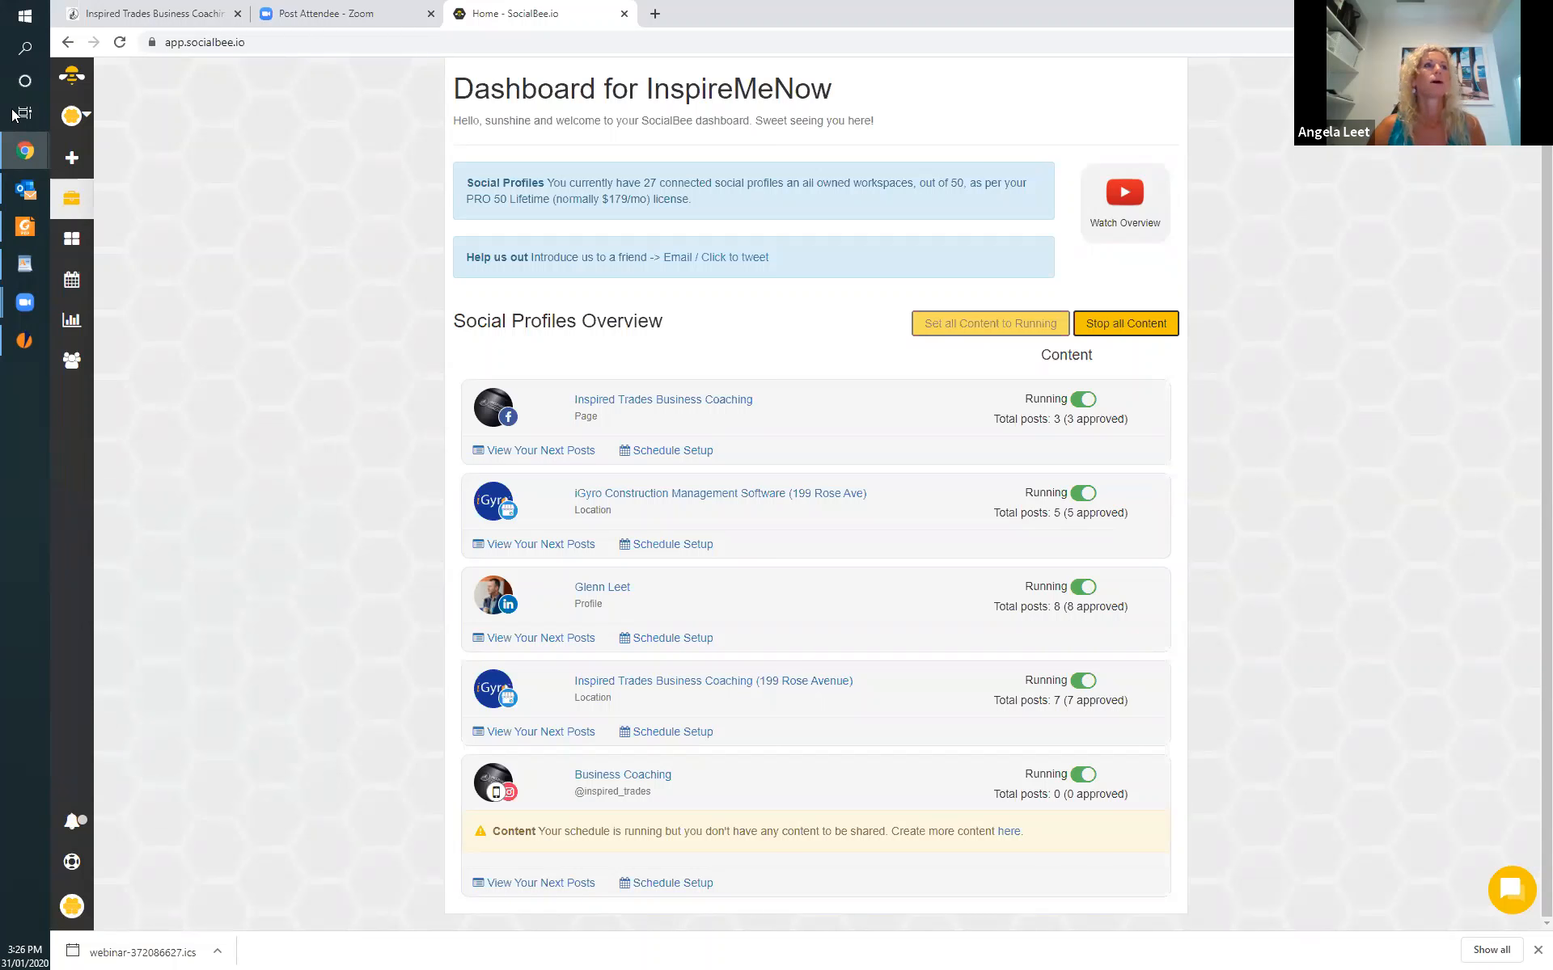
# Check which content categories a new post can be assigned to, and leave the post editor without adding anything.
pyautogui.click(77, 159)
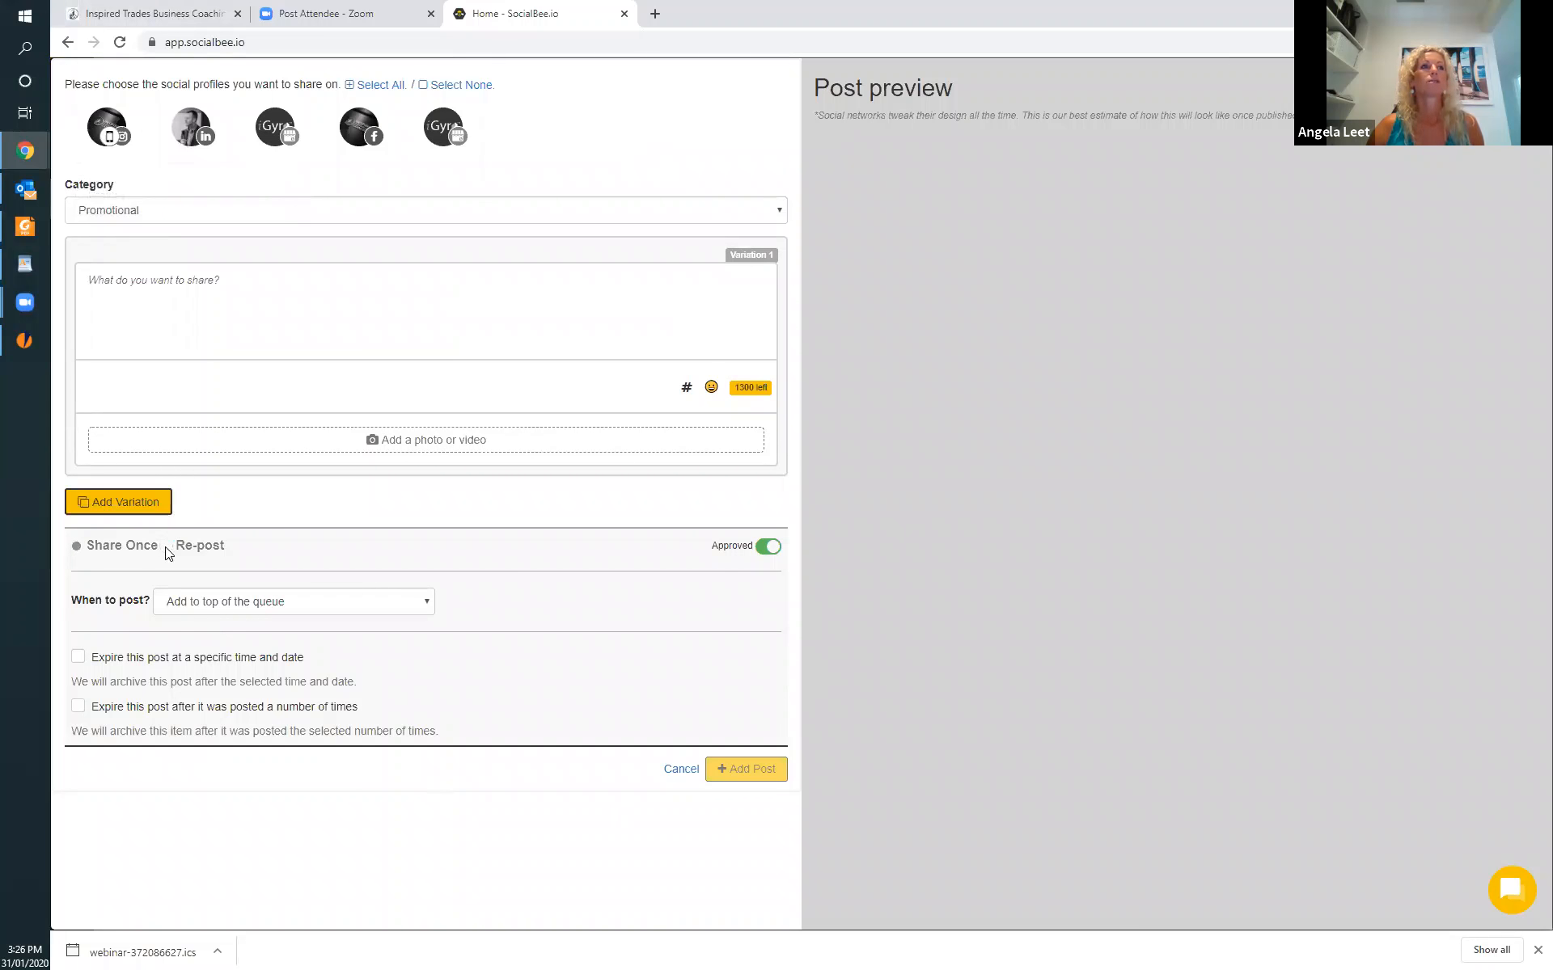
pyautogui.click(779, 214)
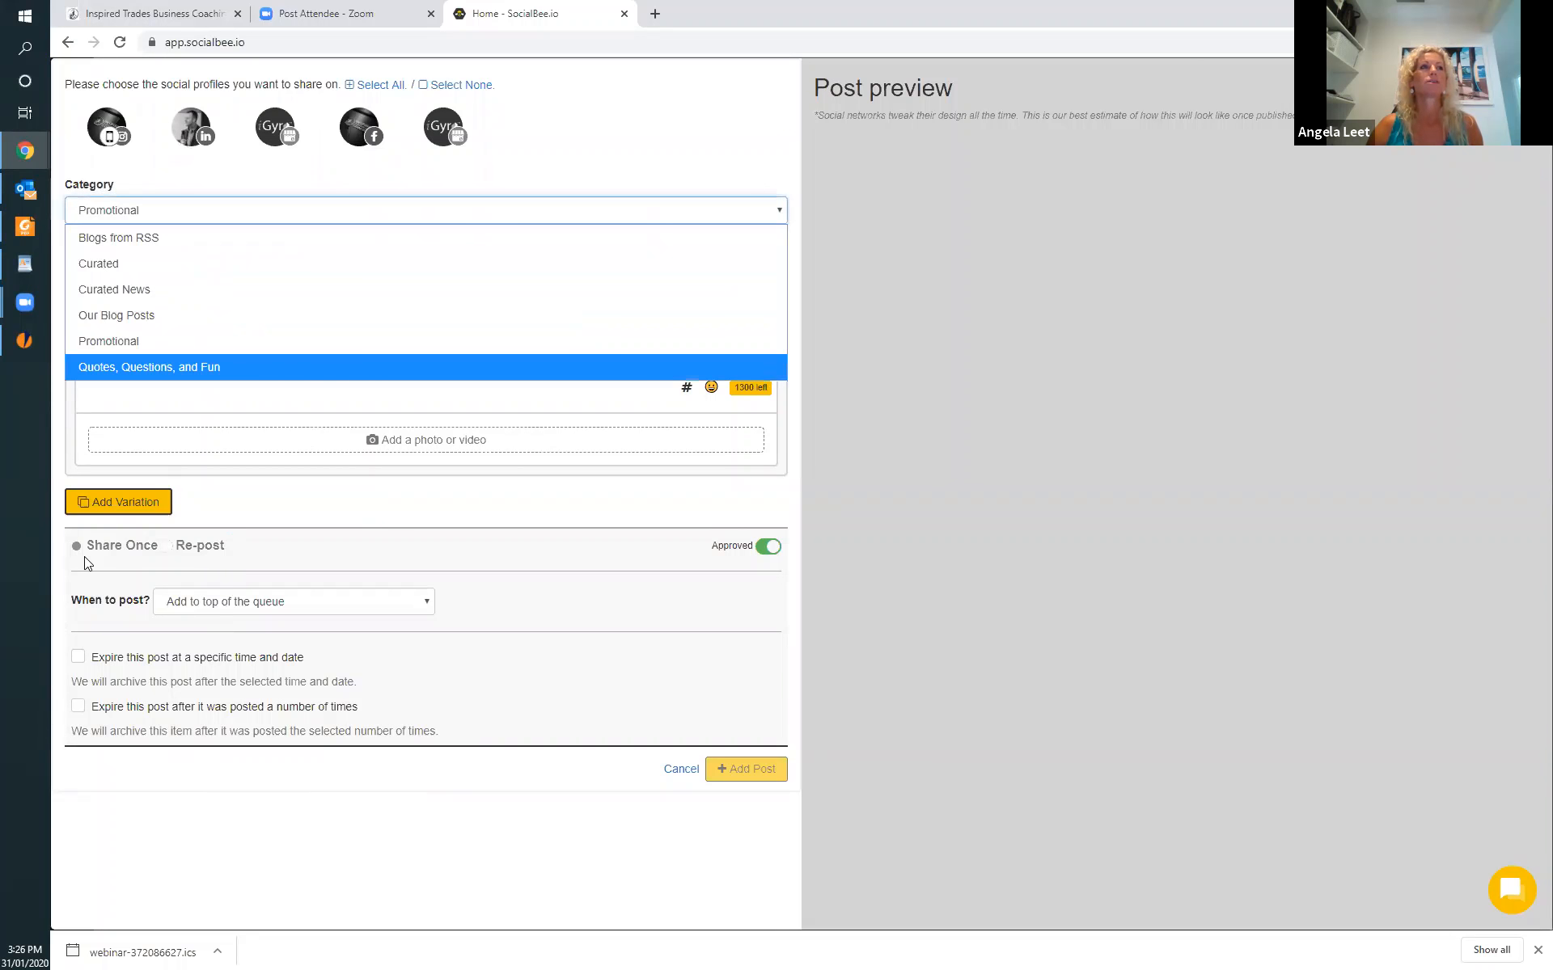
pyautogui.click(177, 343)
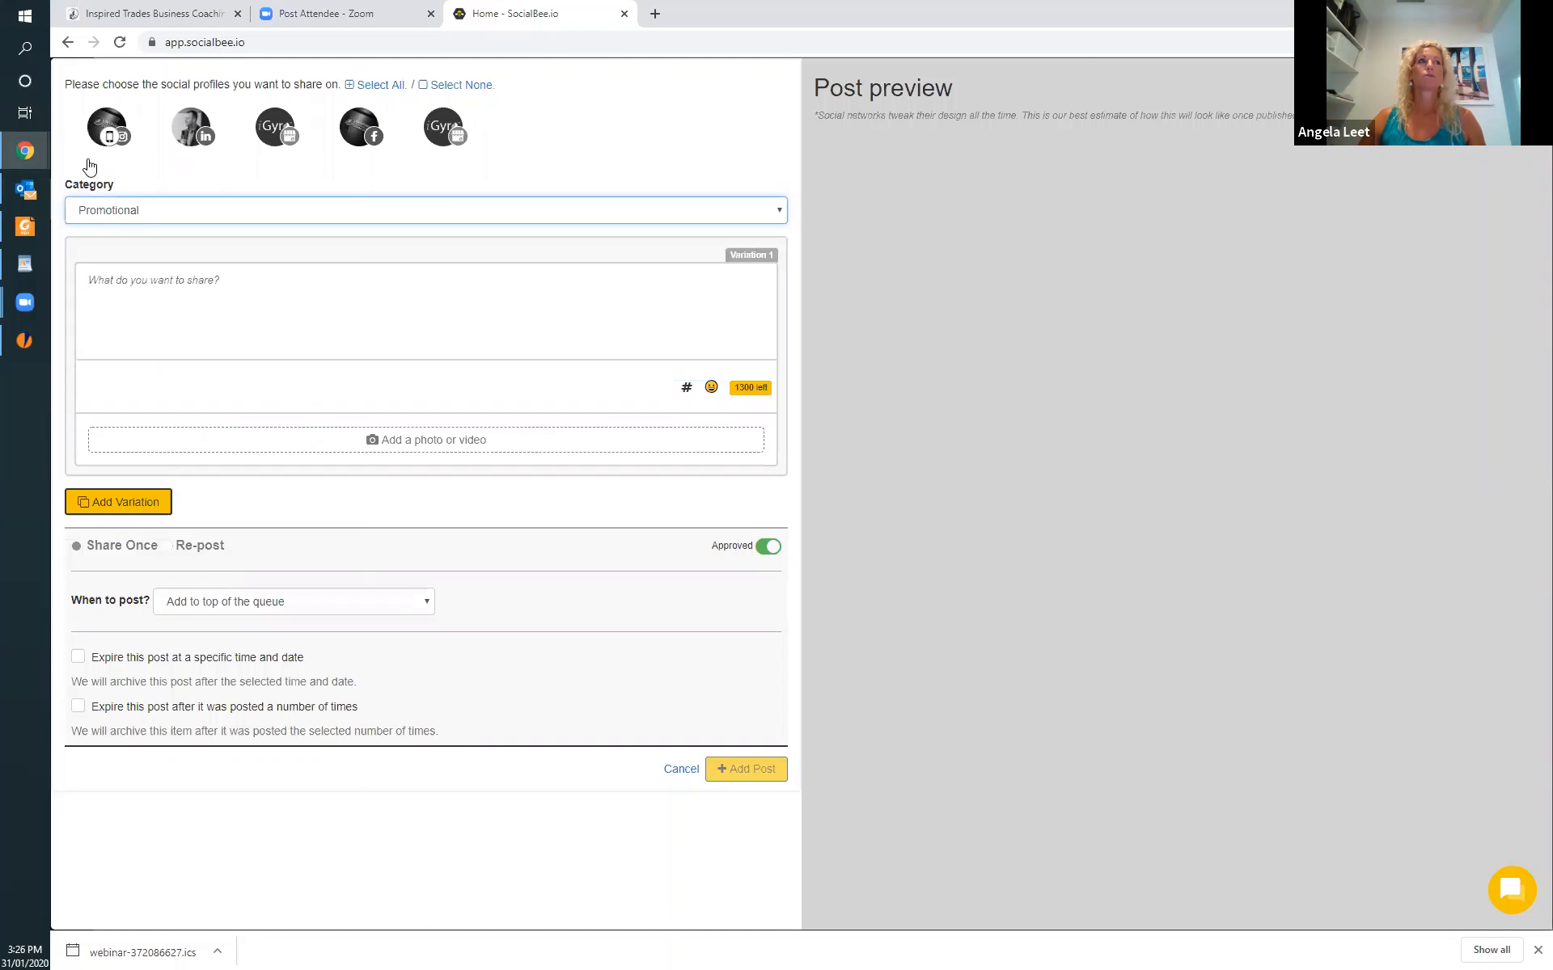
pyautogui.click(70, 40)
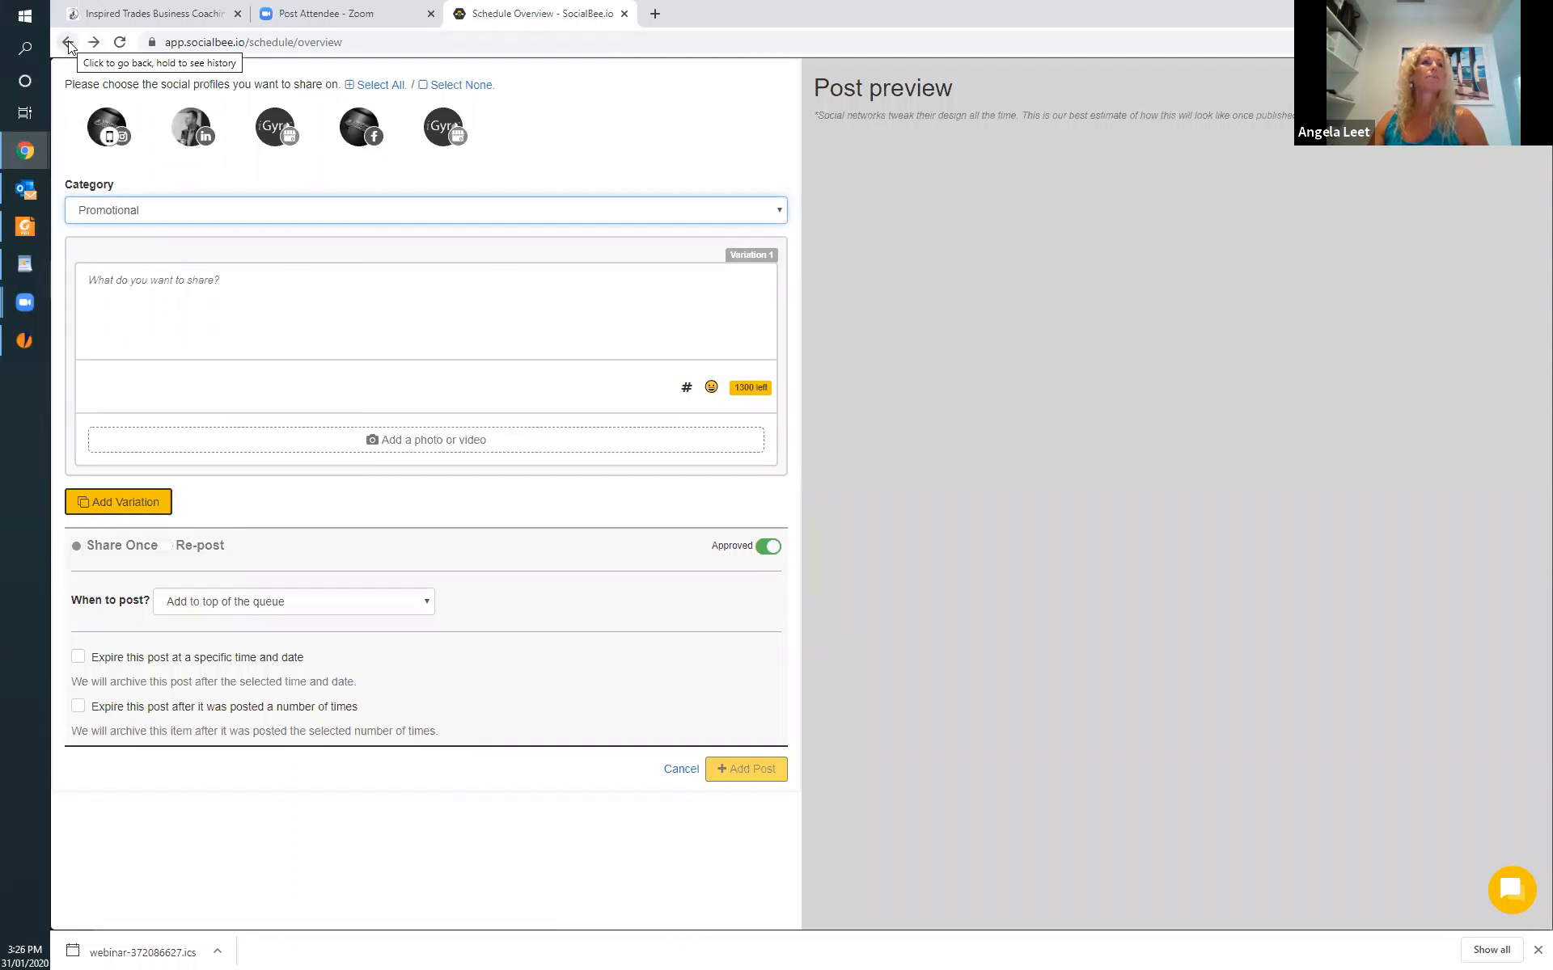
pyautogui.click(68, 40)
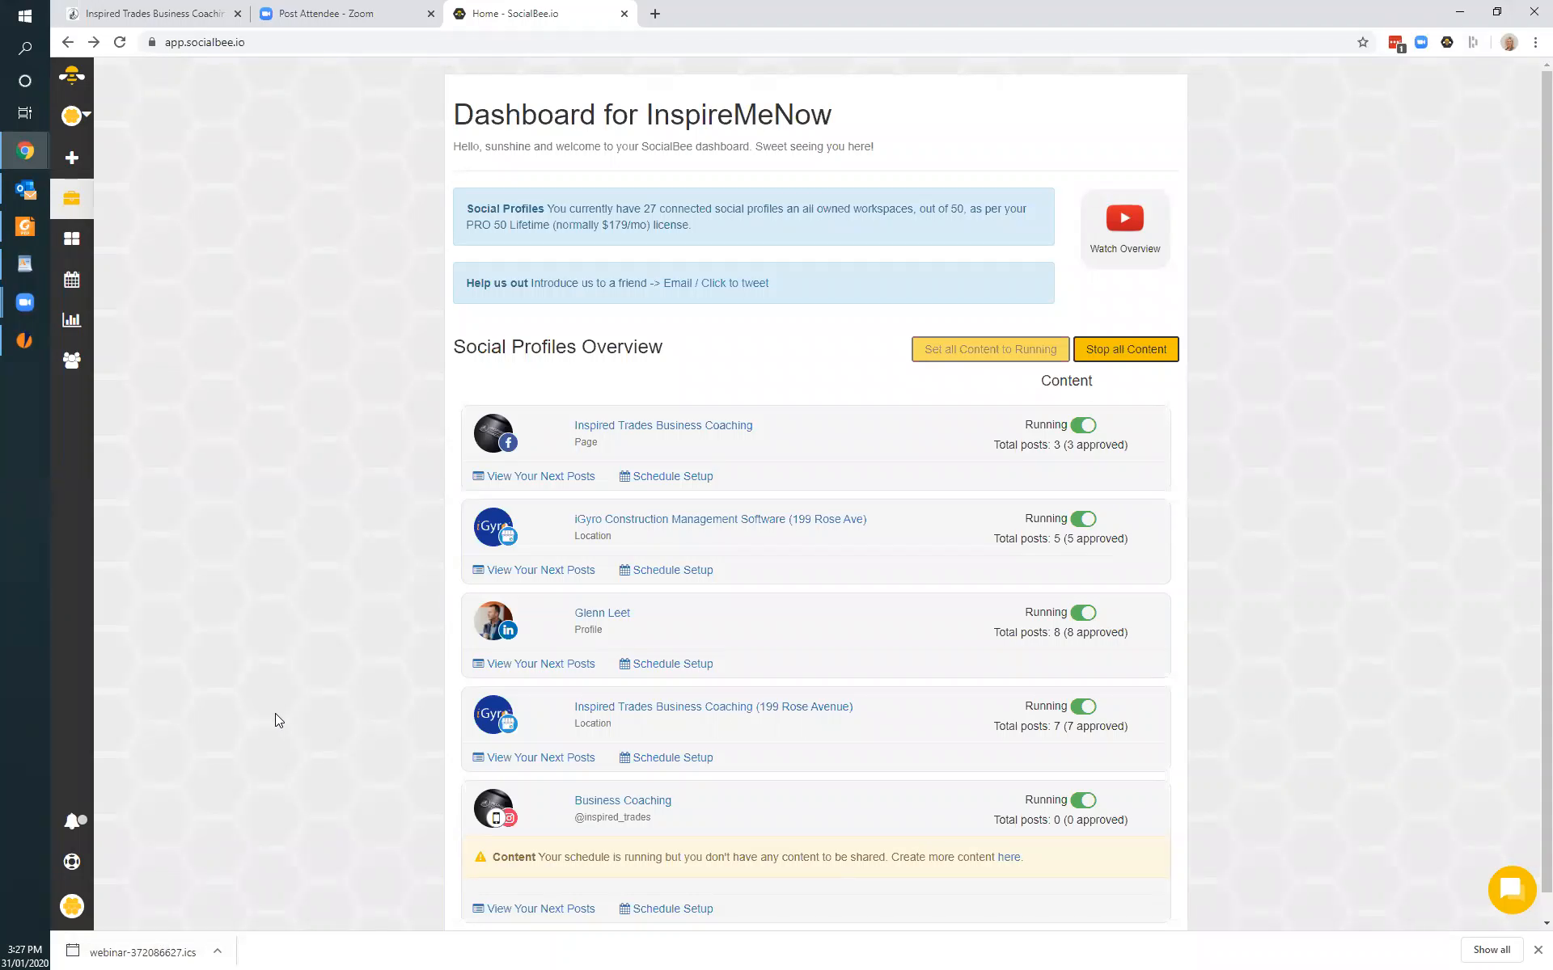
# Review the workspace's content categories and start a new post with all social profiles selected.
pyautogui.click(72, 241)
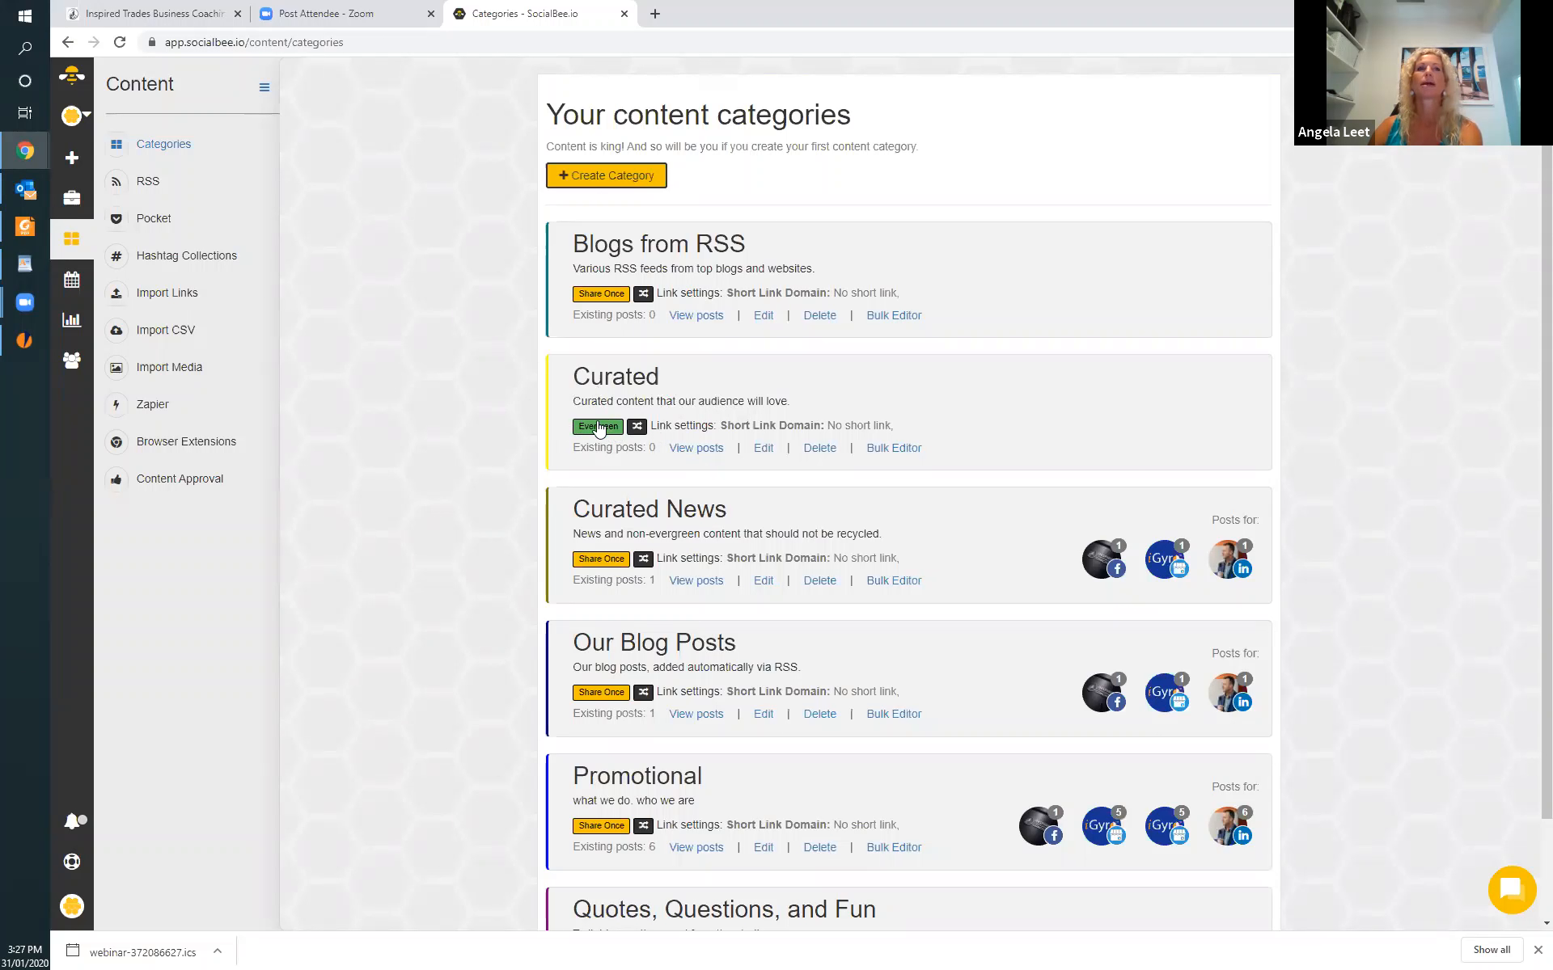
pyautogui.scroll(-2, 732, 644)
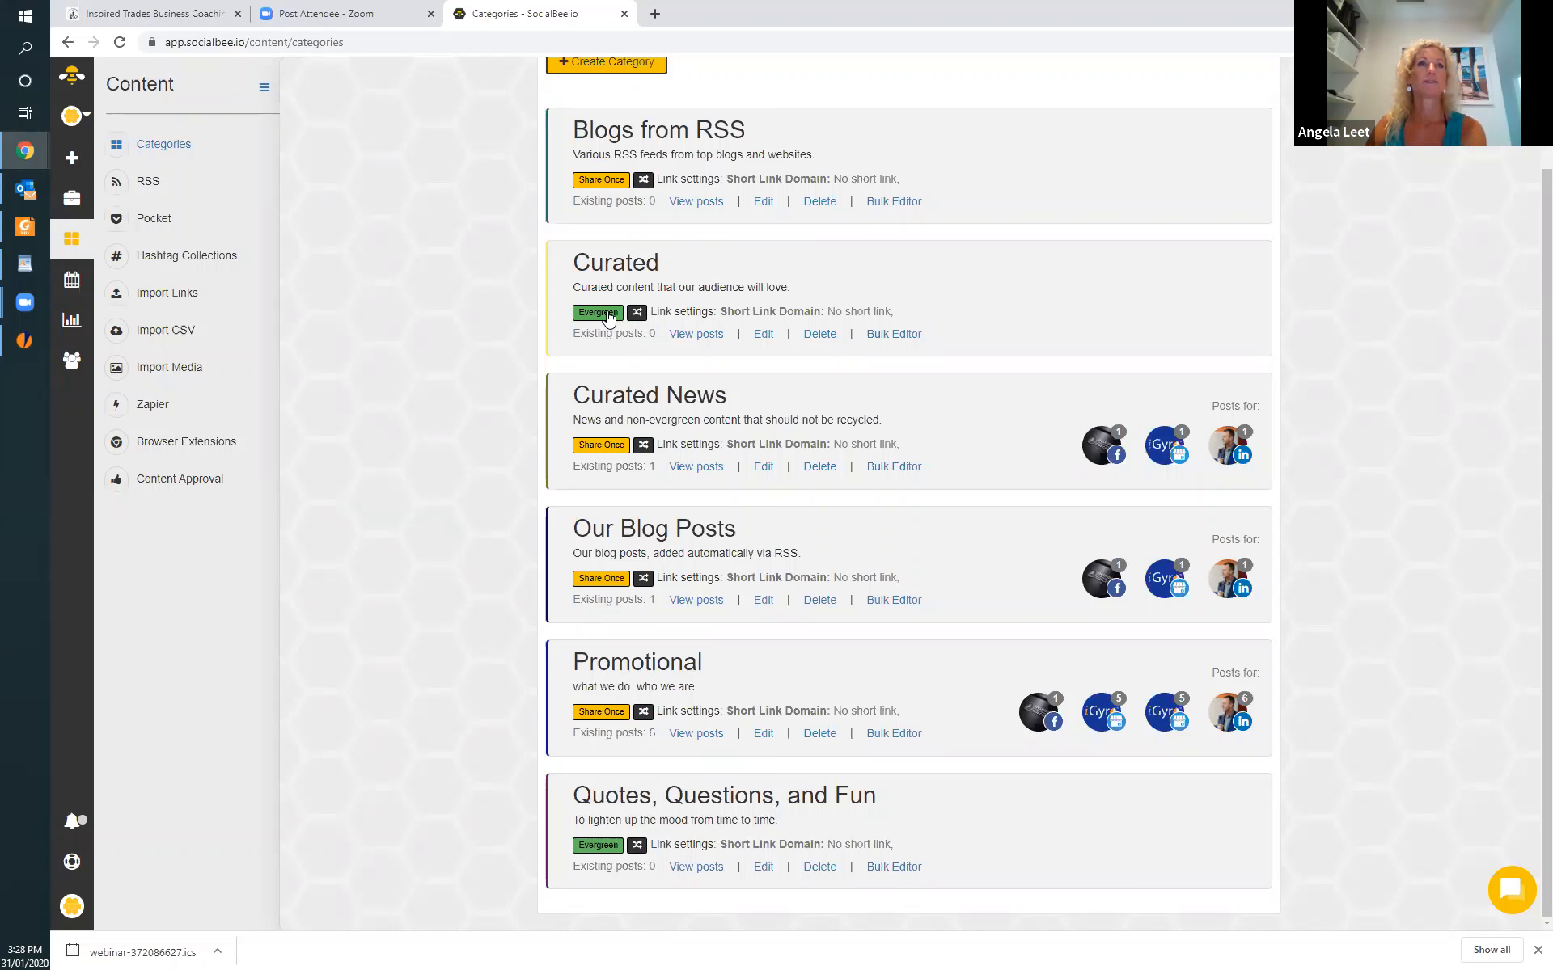
pyautogui.click(71, 161)
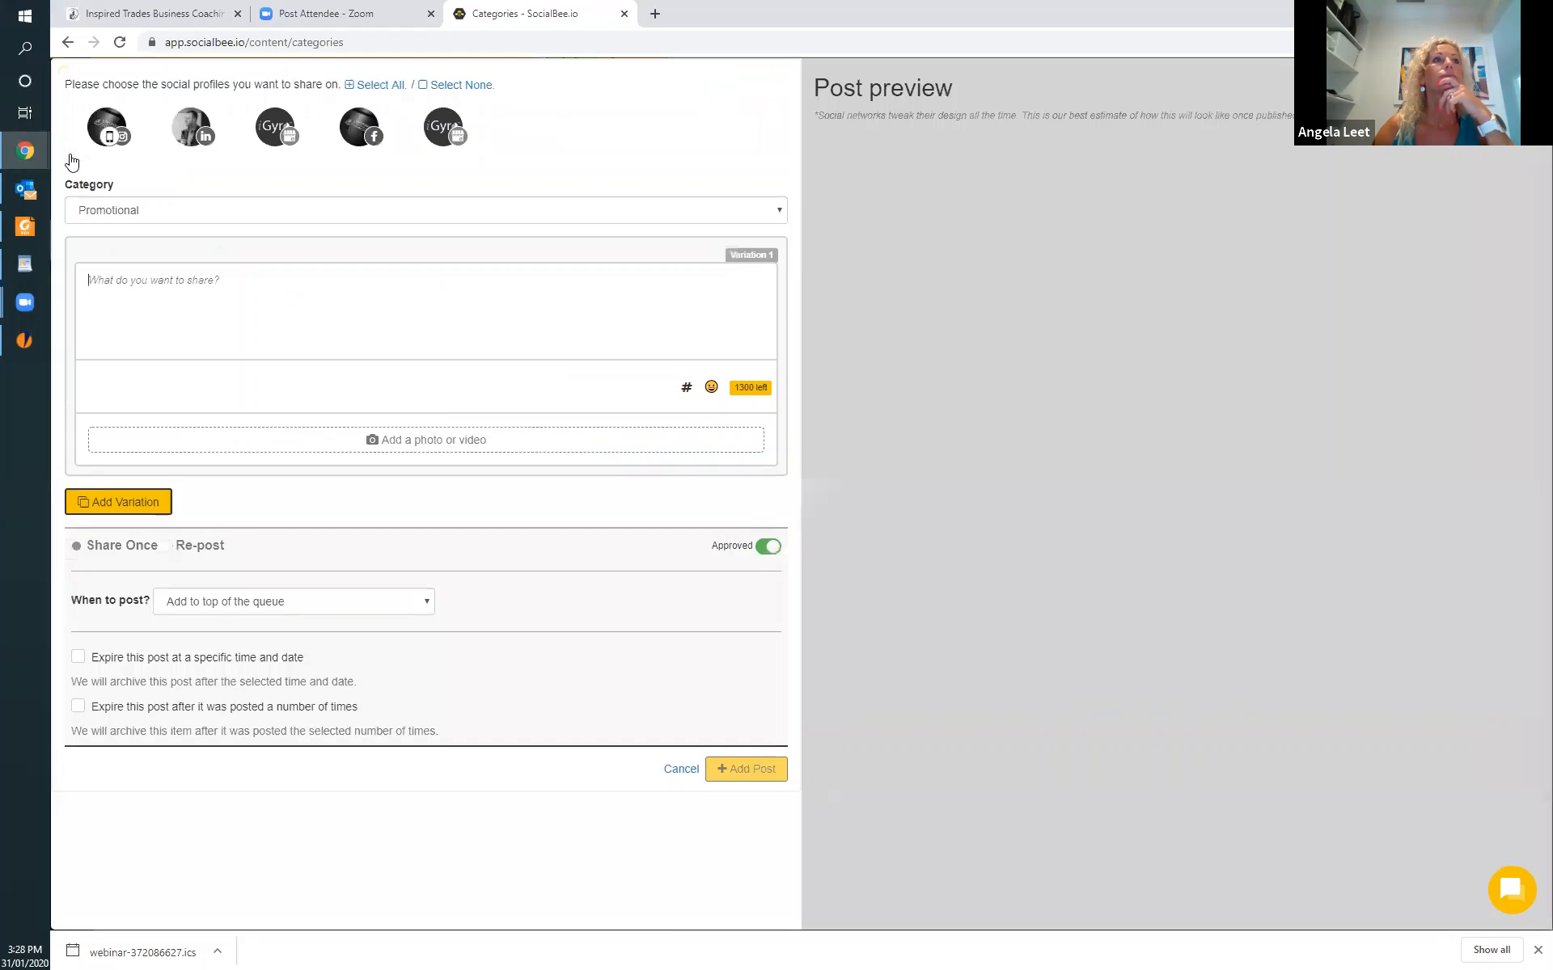
pyautogui.click(378, 86)
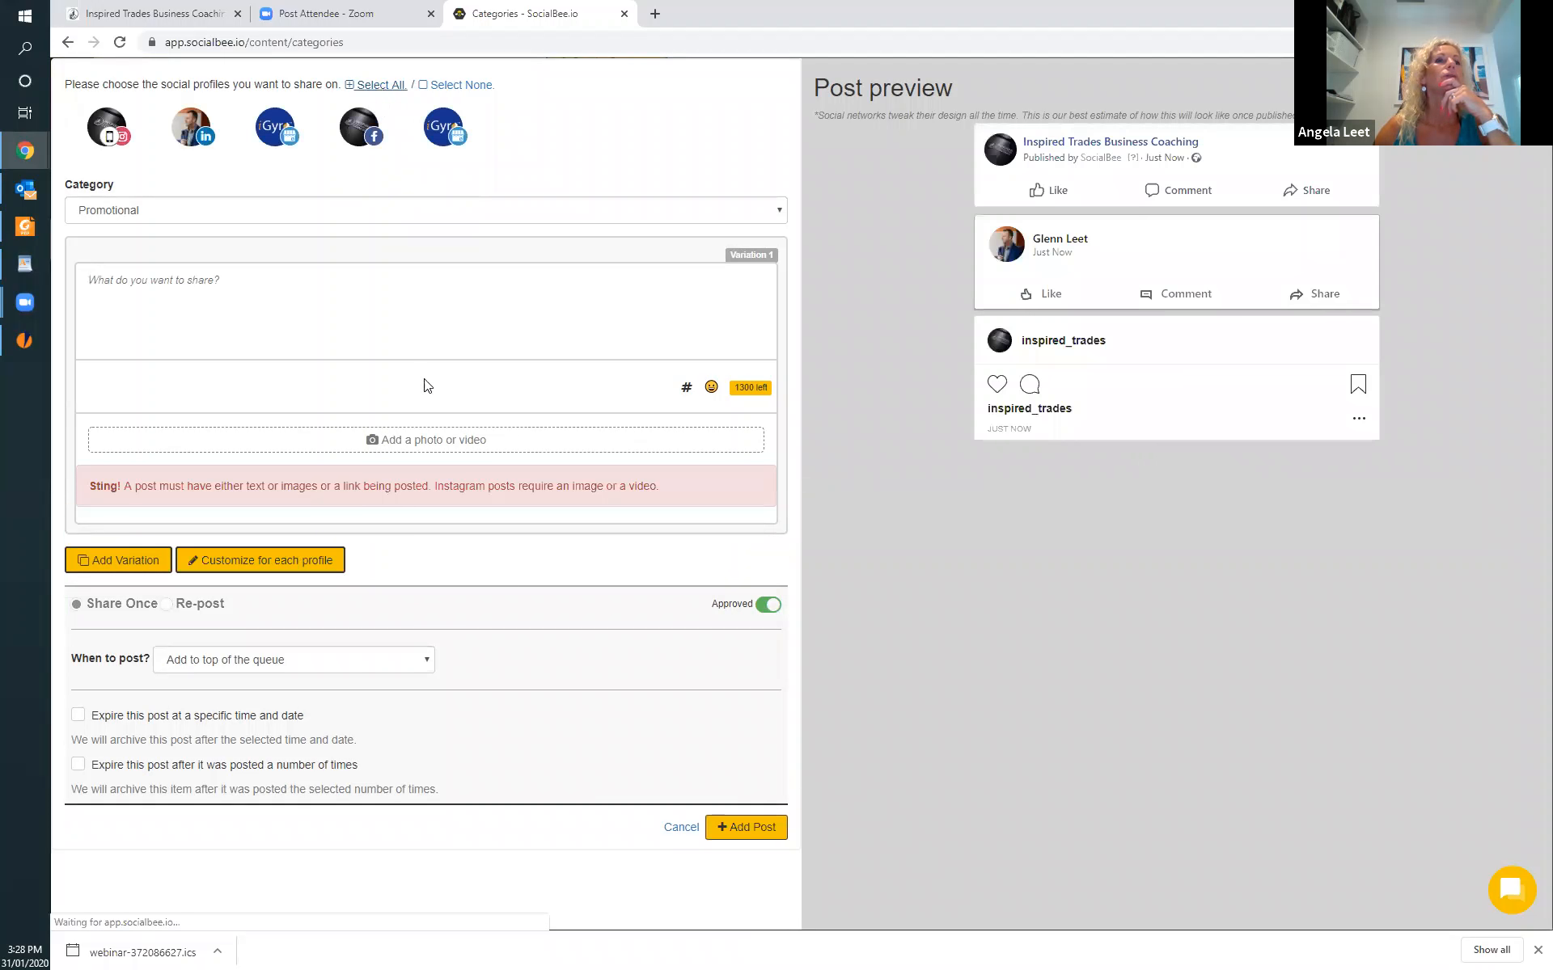
# Attach the customer testimonial image from the Desktop folder to the new post.
pyautogui.click(426, 440)
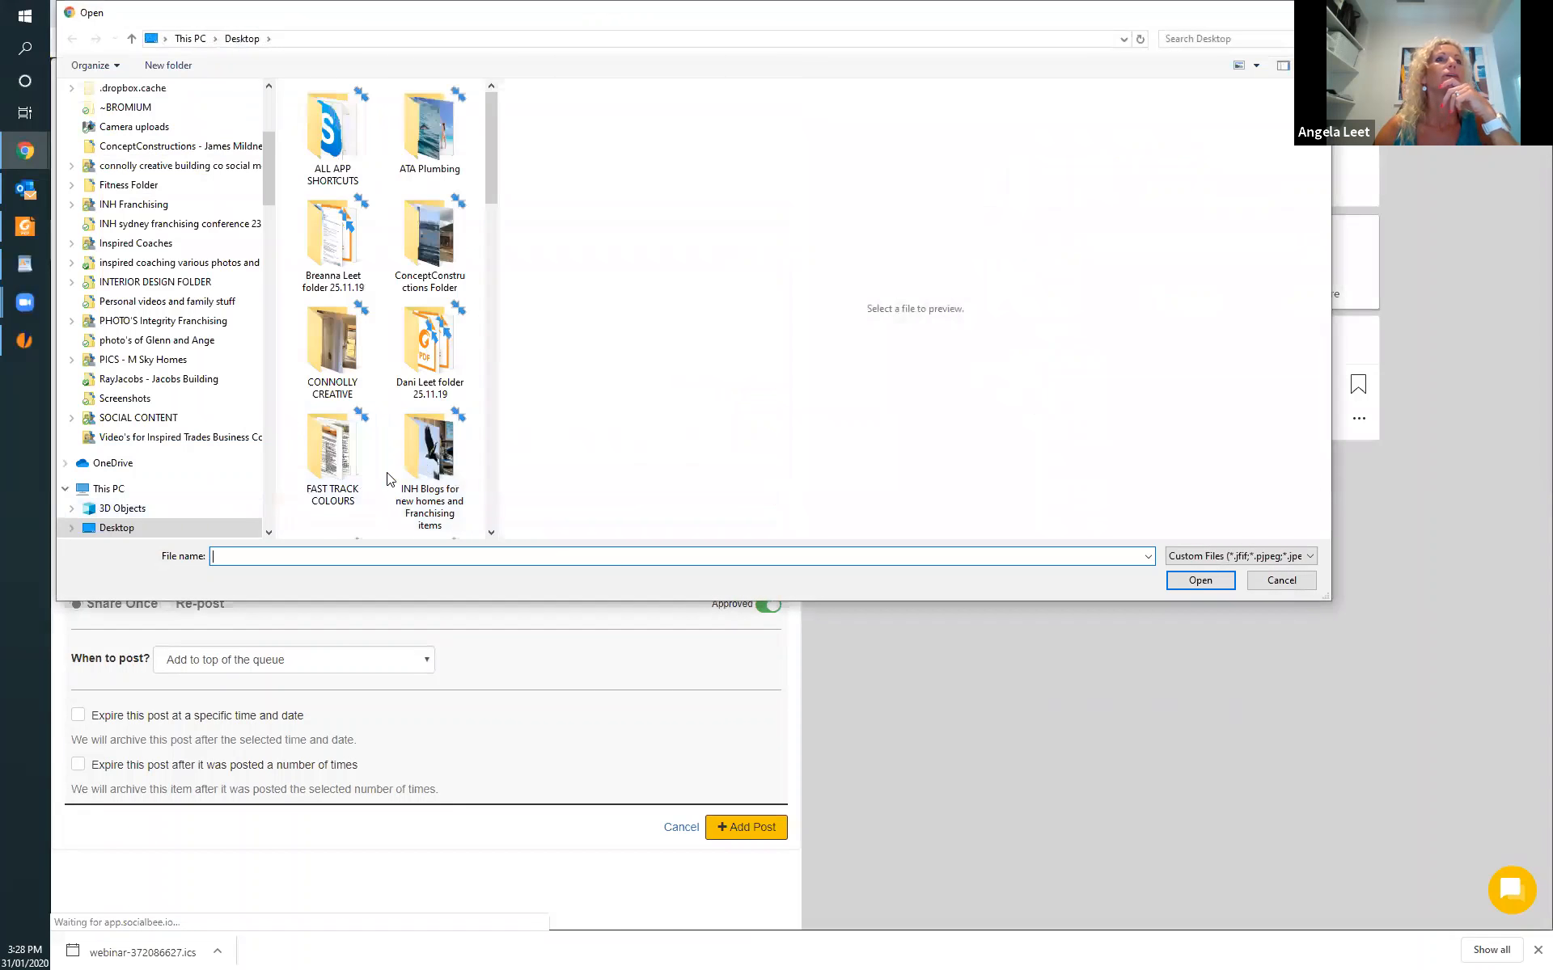
pyautogui.scroll(-5, 402, 404)
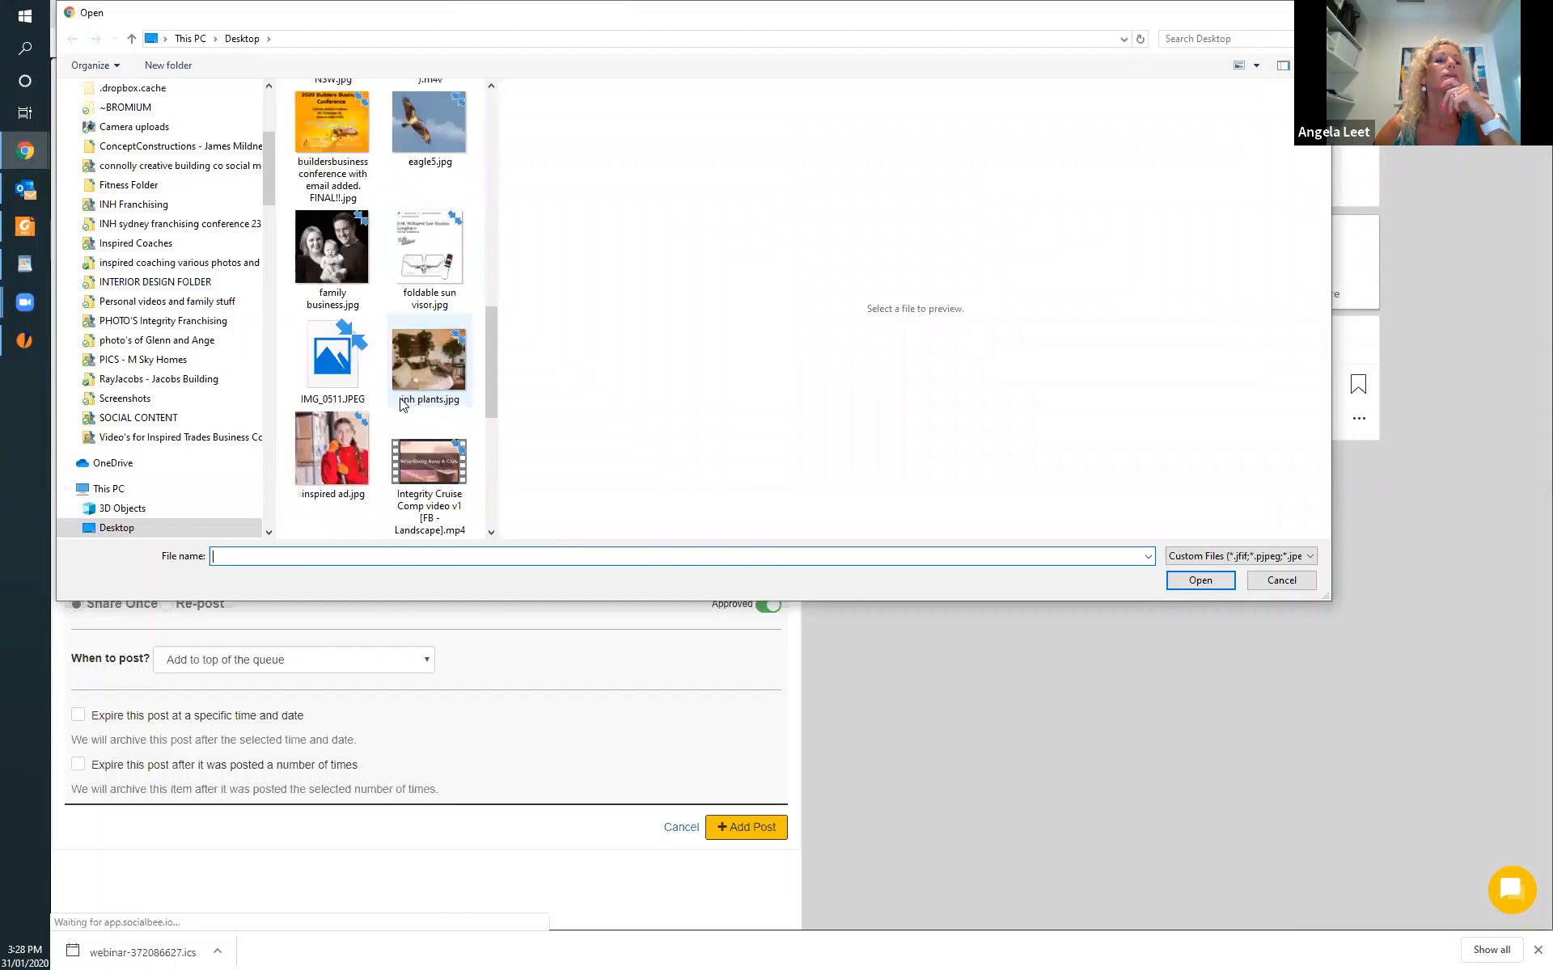
pyautogui.scroll(-4, 401, 405)
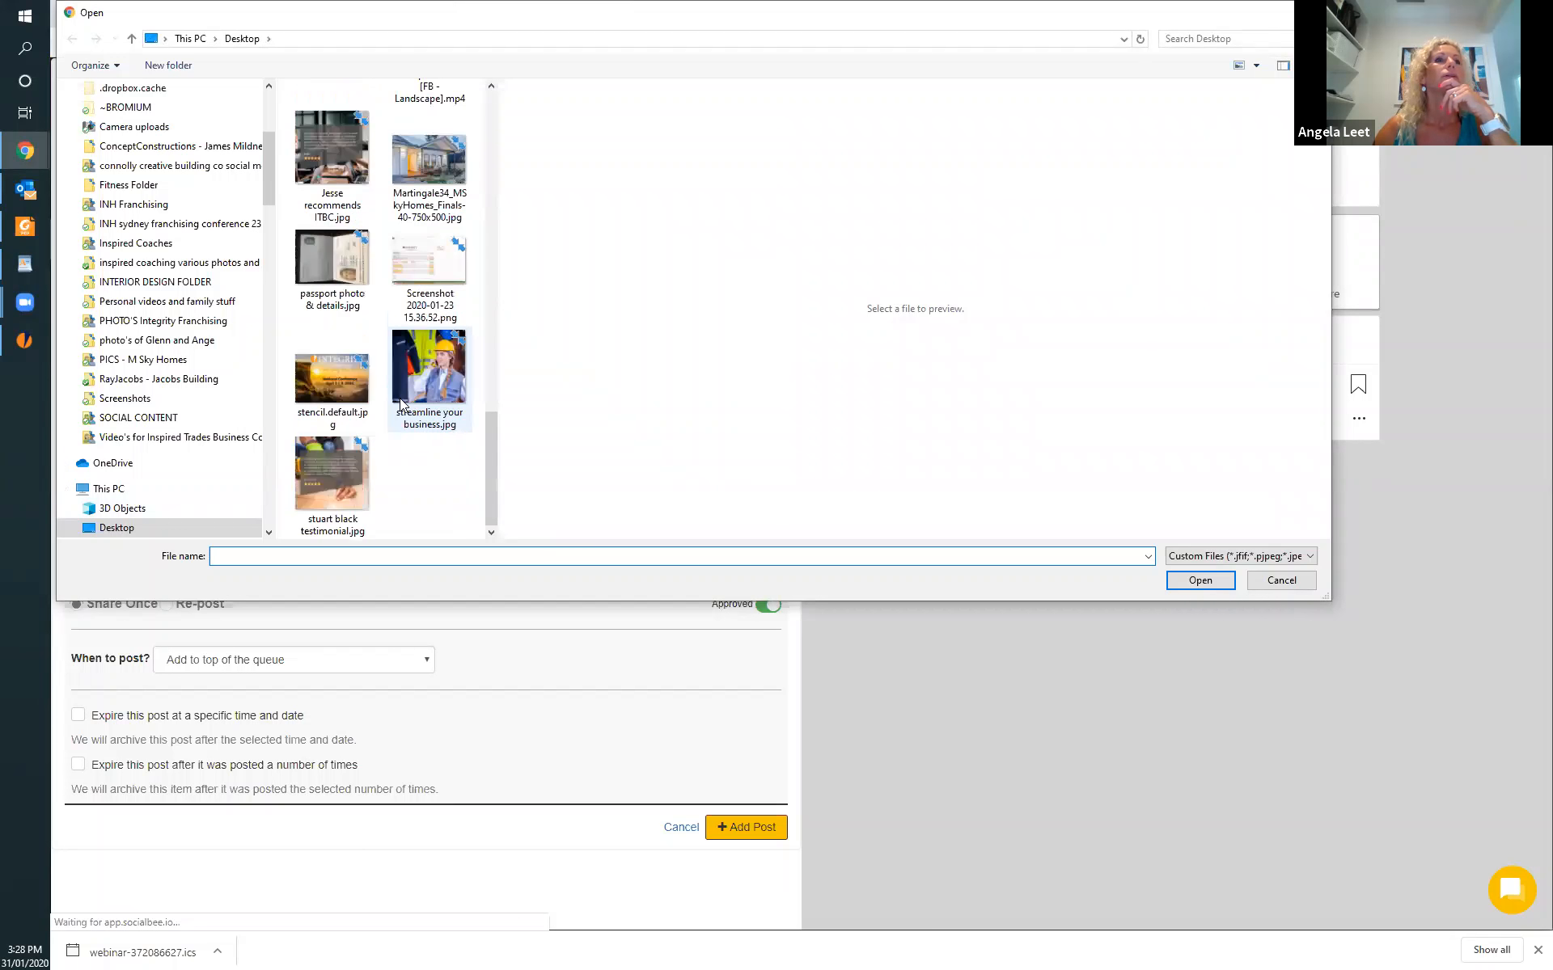
pyautogui.click(331, 481)
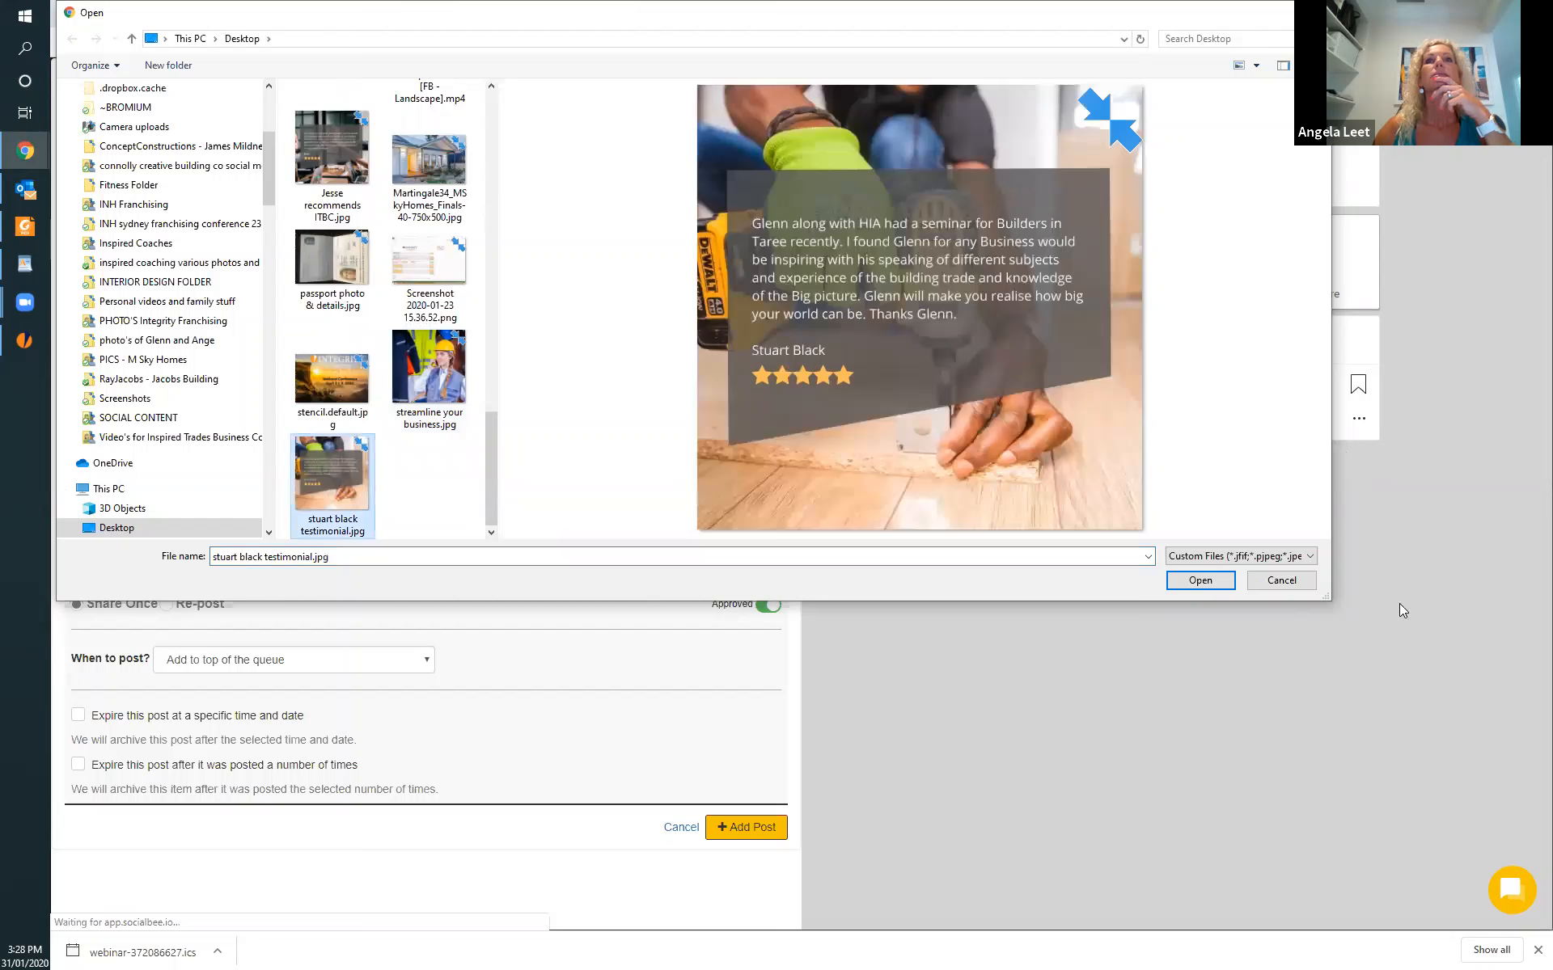
pyautogui.click(1200, 580)
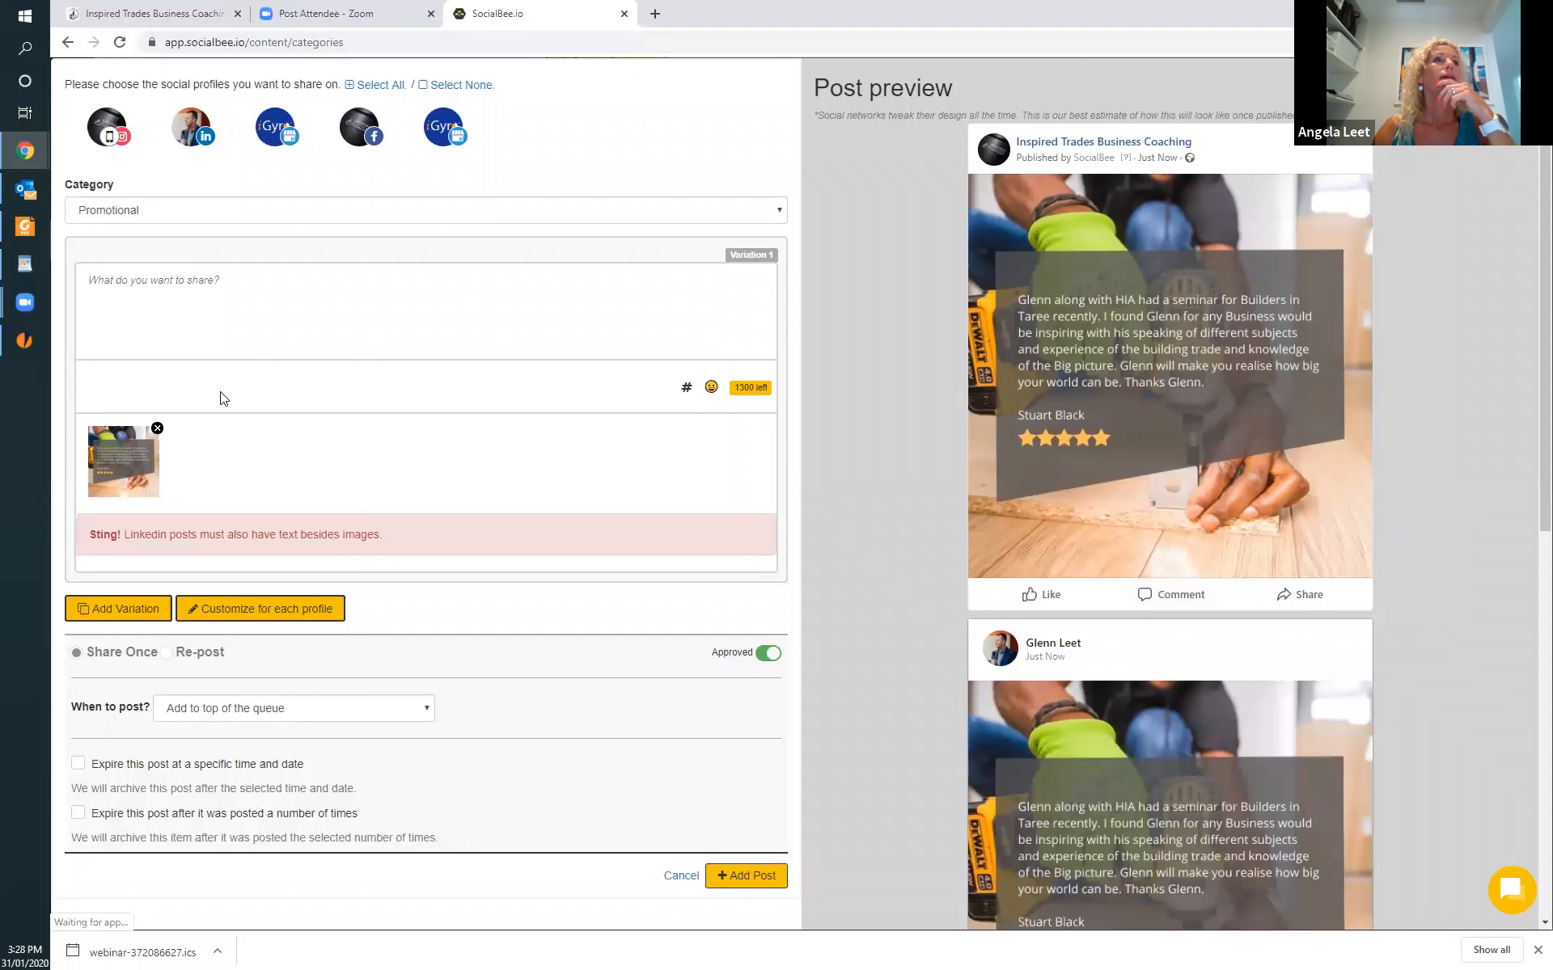
# Enter a short caption beginning with "see" and the testimonial customer's first name, and assign the post to the Curated category.
pyautogui.click(131, 291)
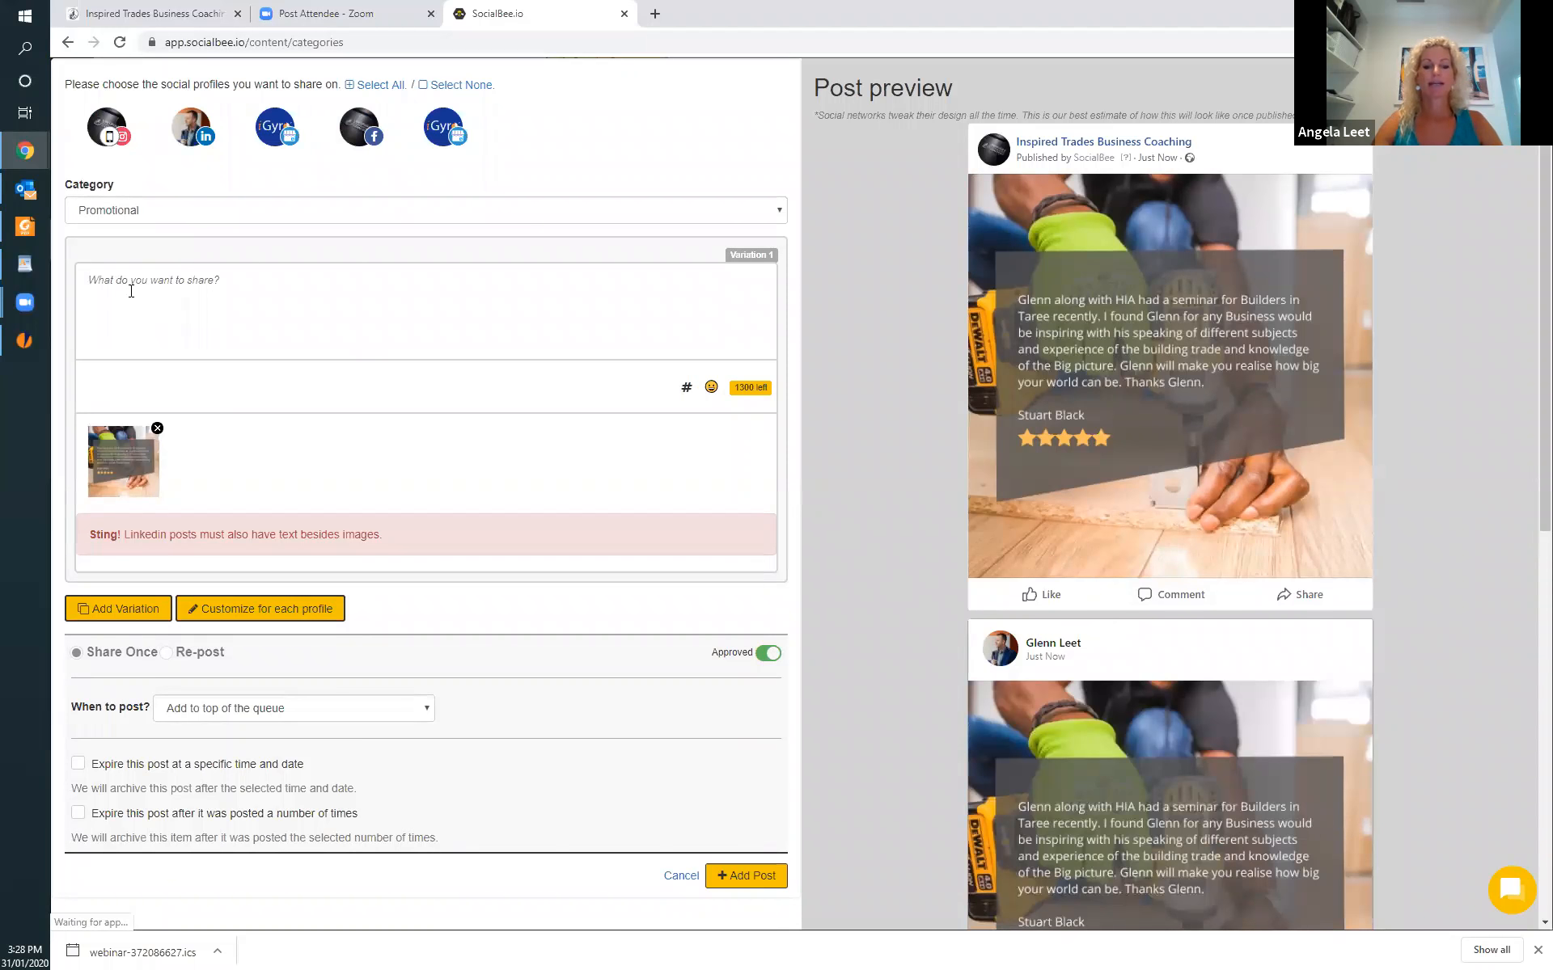
pyautogui.write('see stuart')
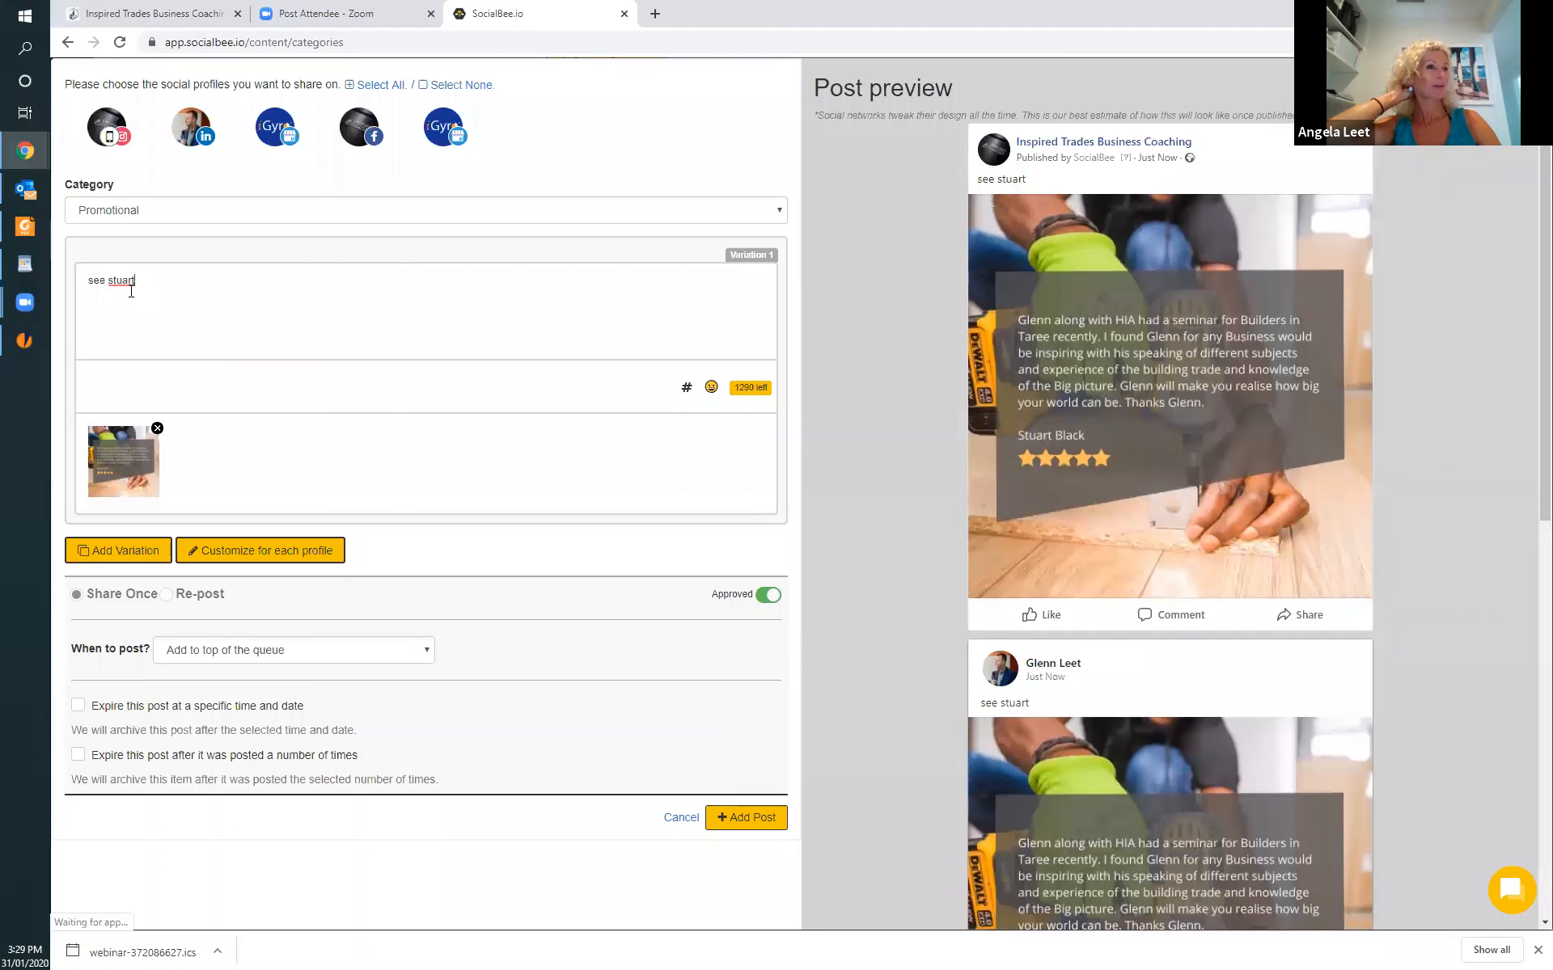
pyautogui.write('s')
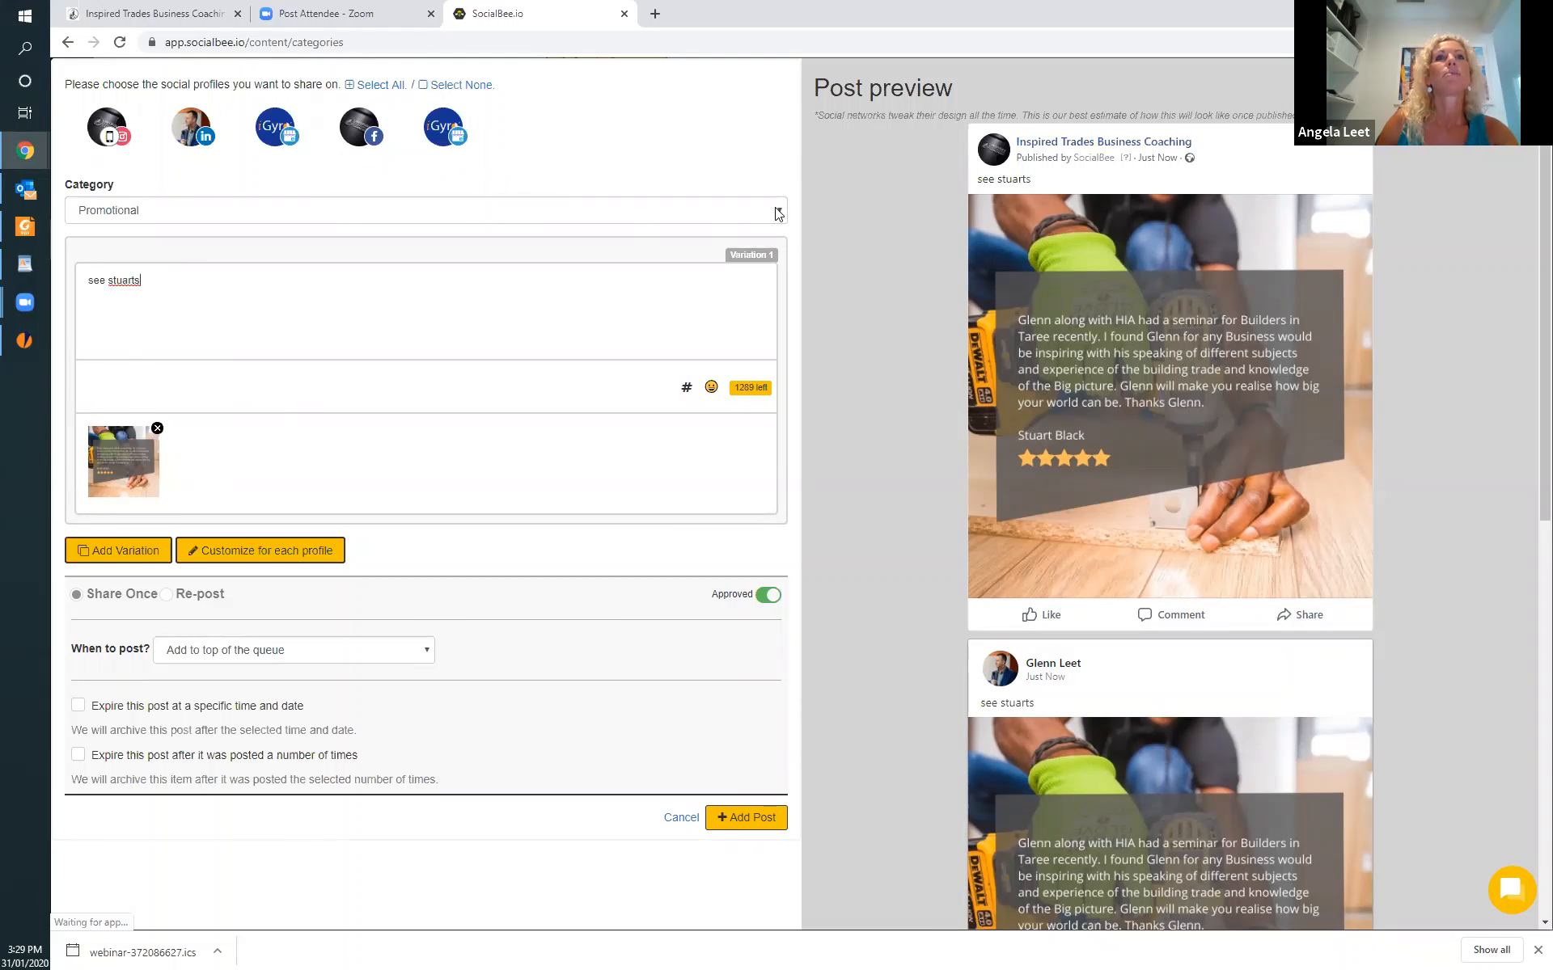
pyautogui.click(725, 217)
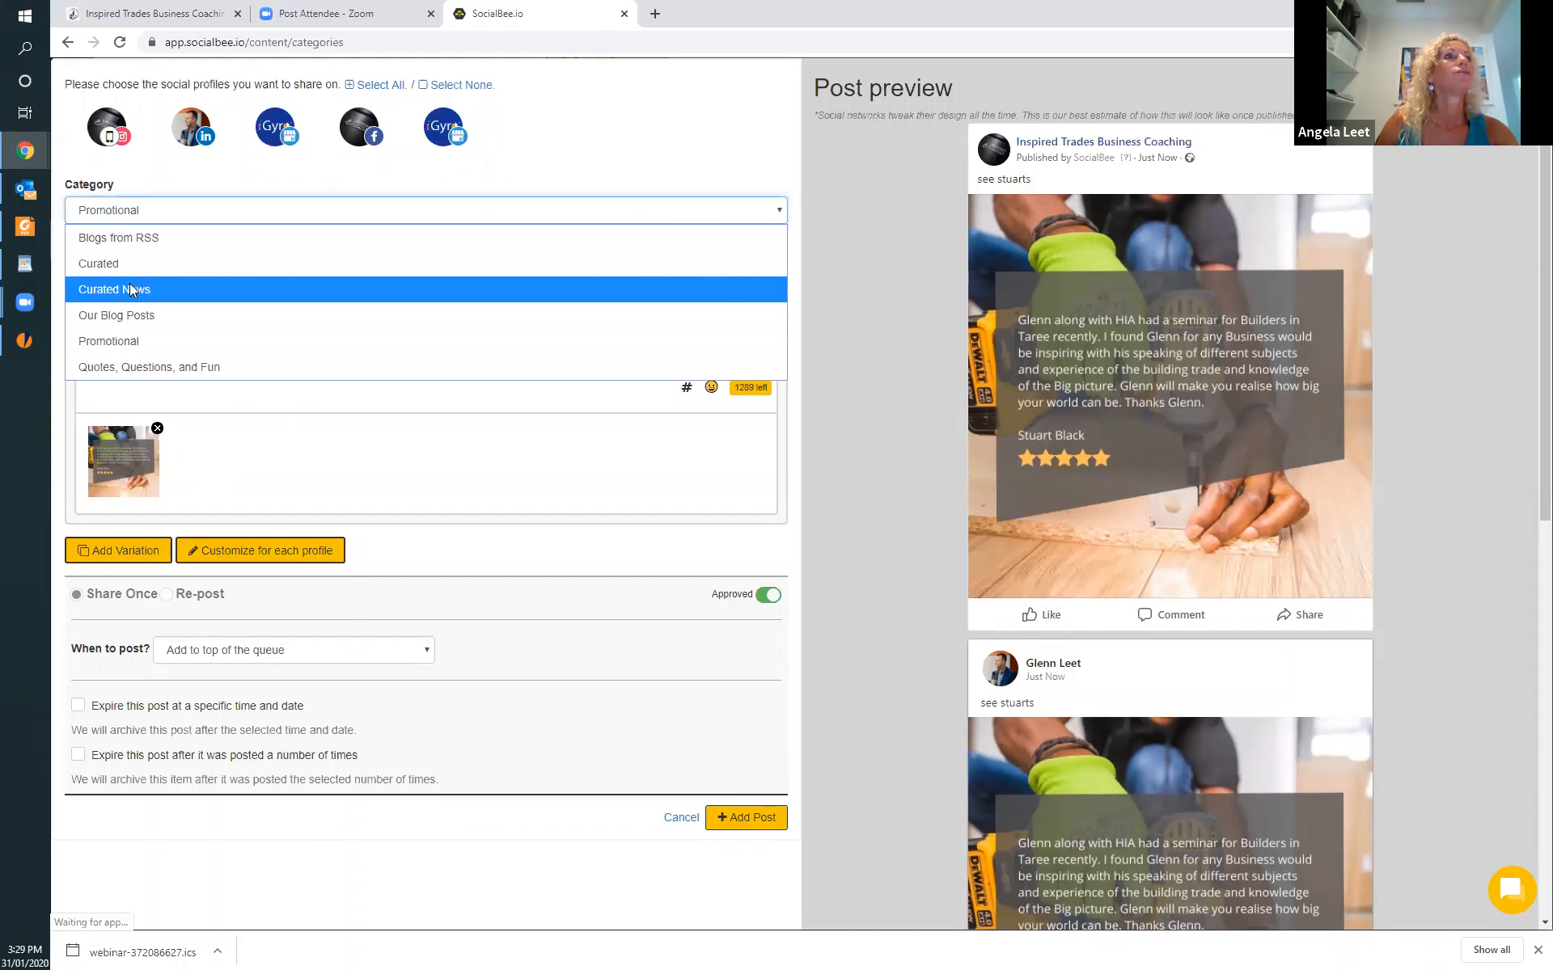
pyautogui.click(130, 260)
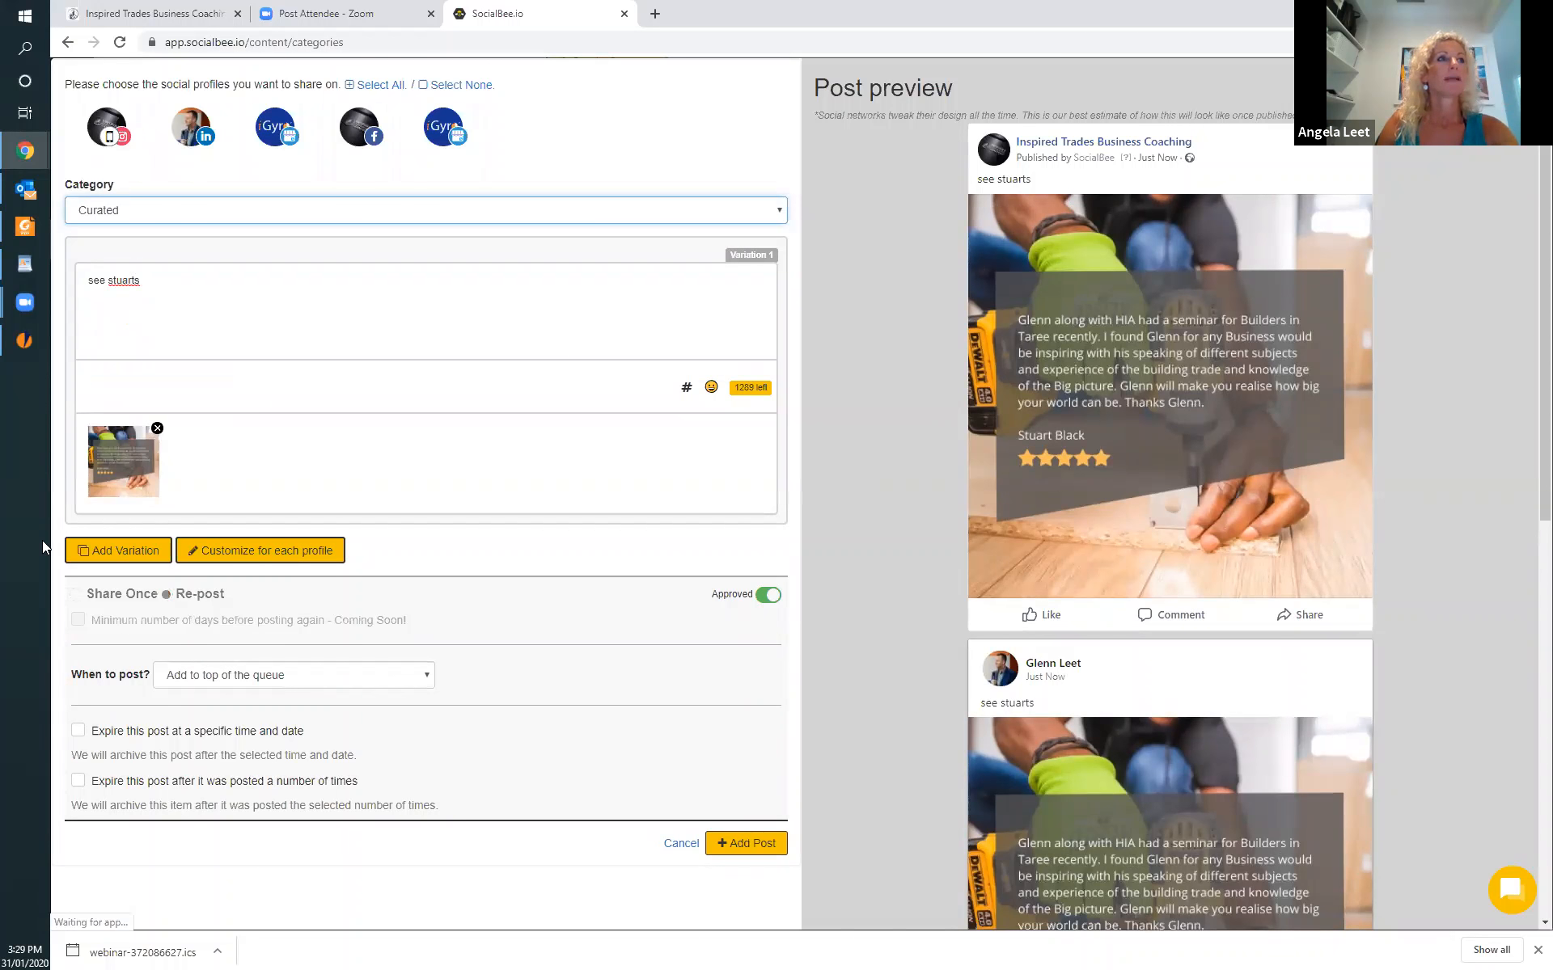
# Add a second variation of the post and replace its image with Martingale34_MSkyHomes_Finals-40-750x500.jpg.
pyautogui.click(125, 553)
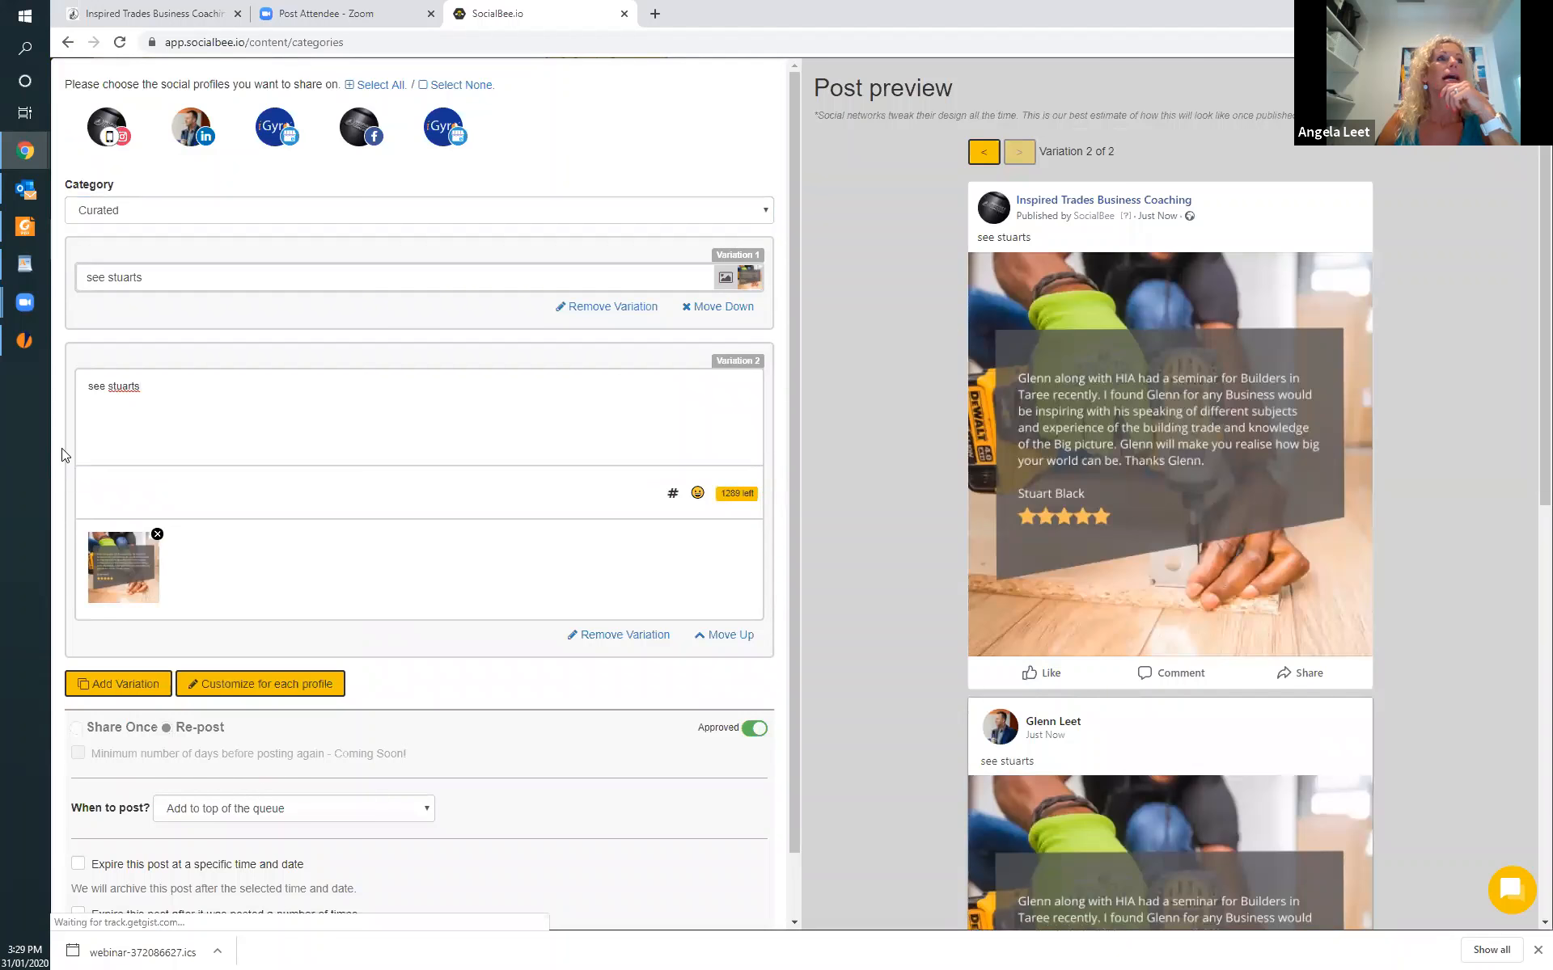
pyautogui.click(157, 533)
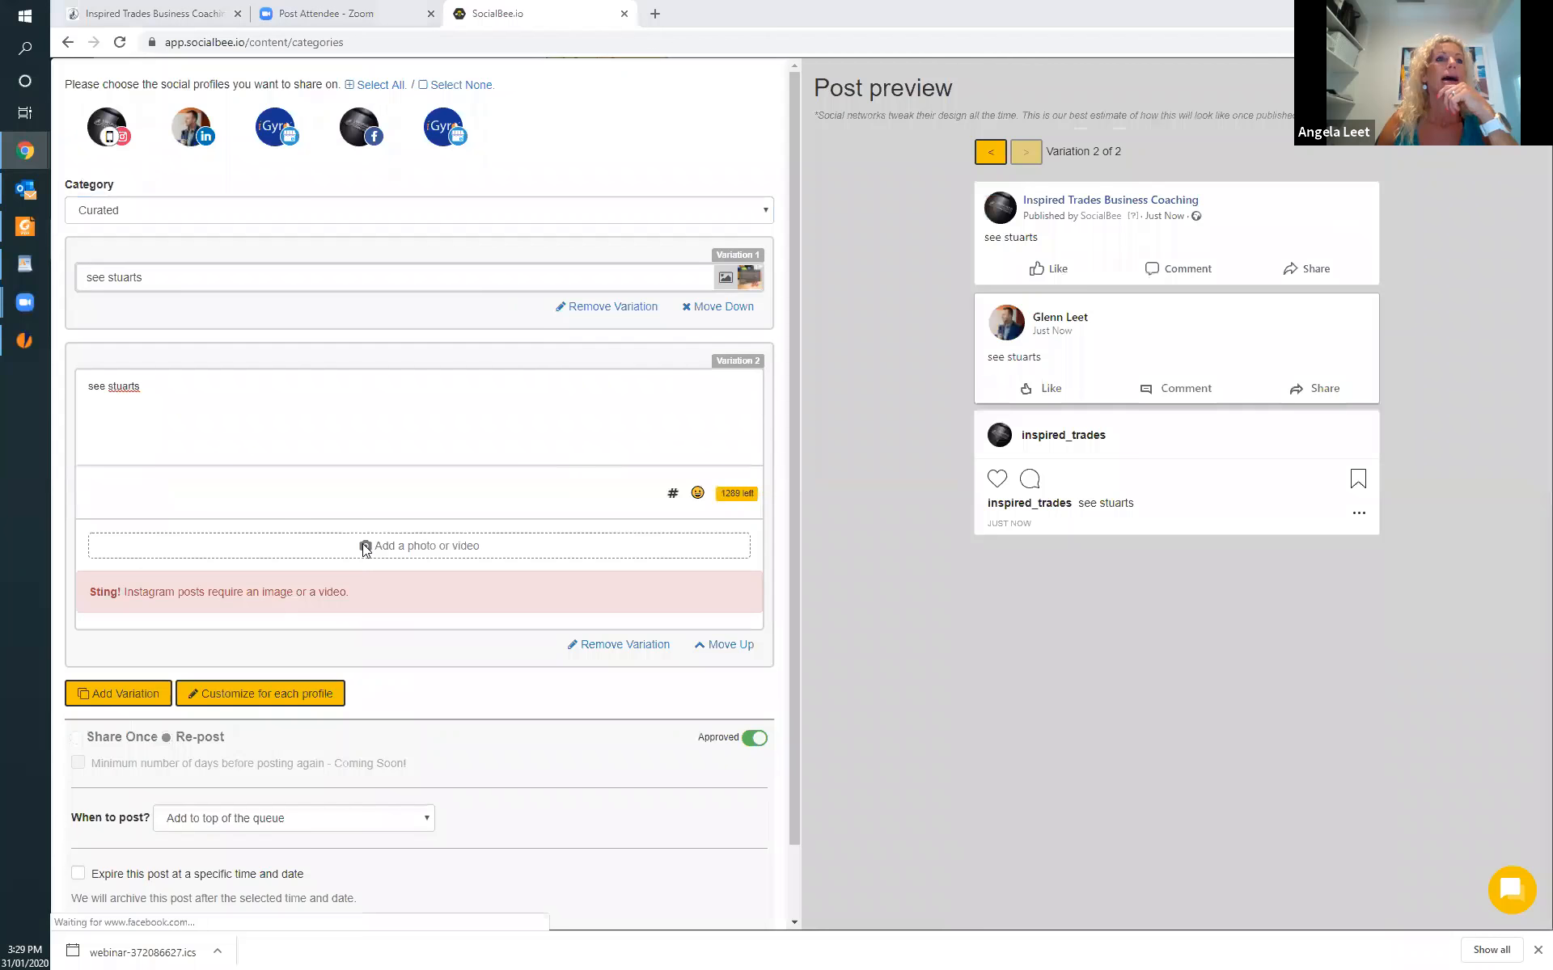
pyautogui.click(365, 548)
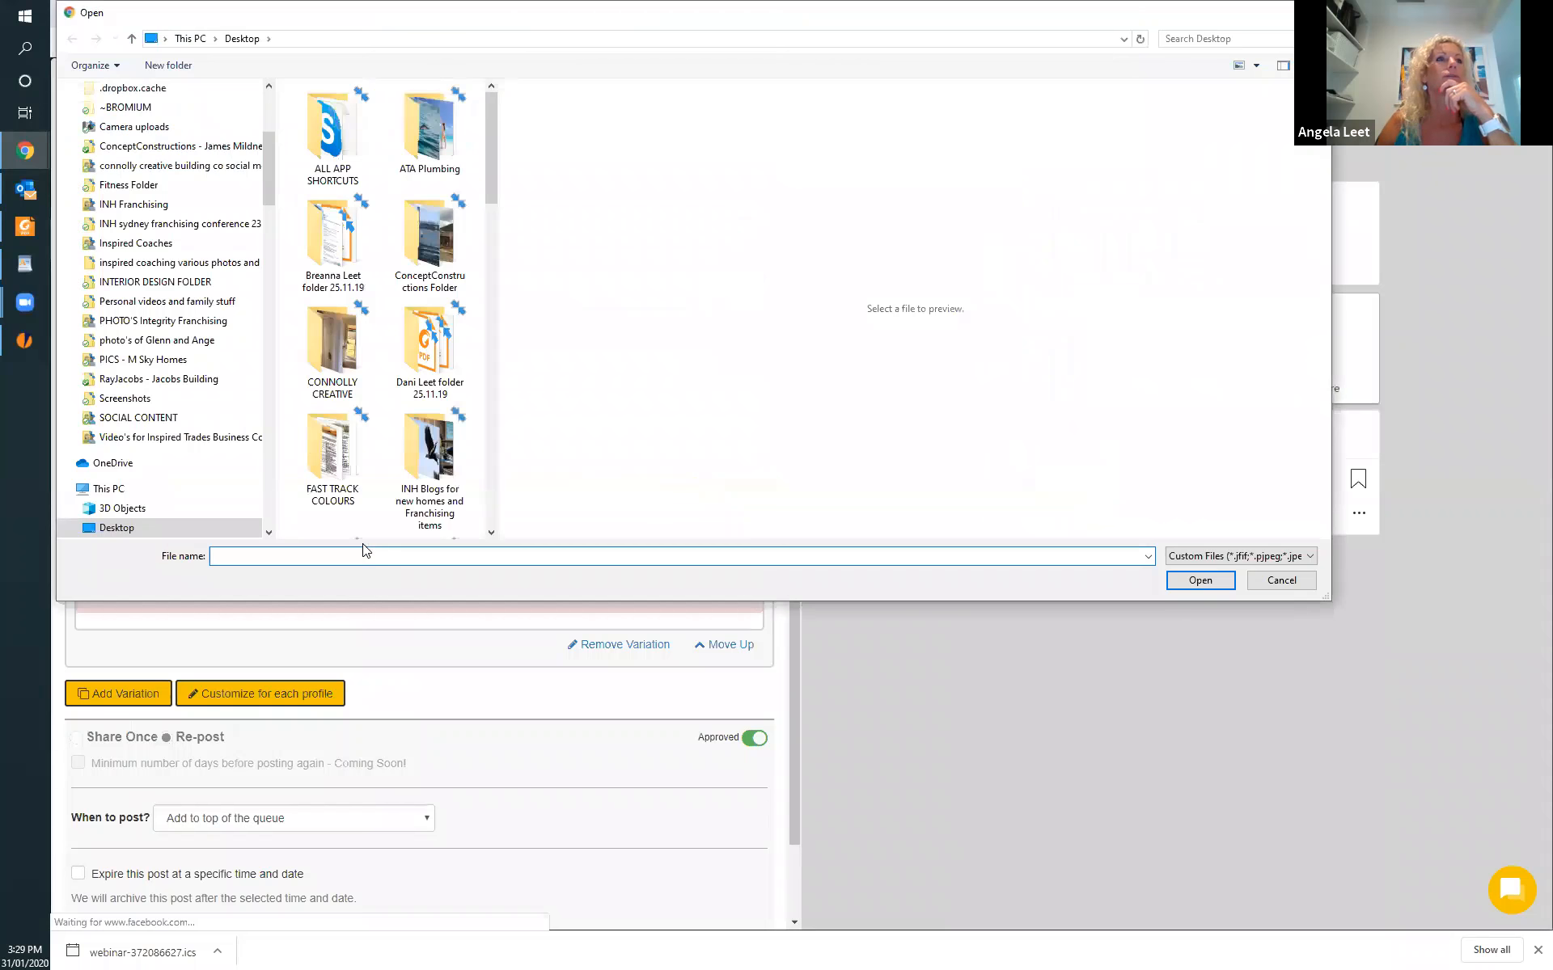
pyautogui.scroll(-10, 398, 489)
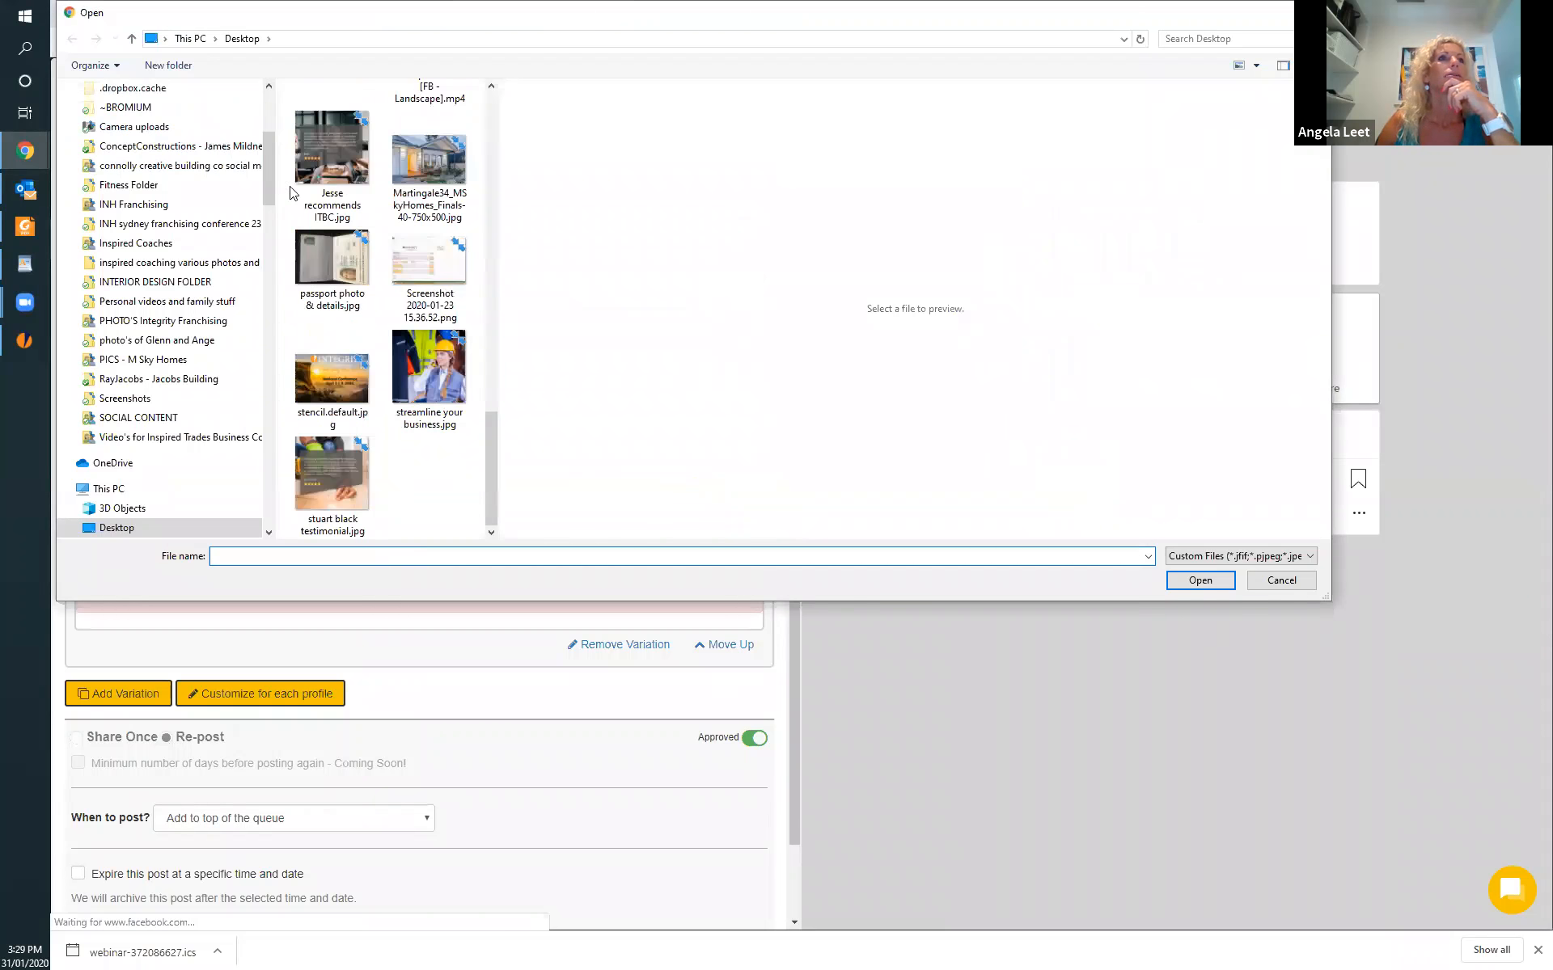
pyautogui.click(429, 166)
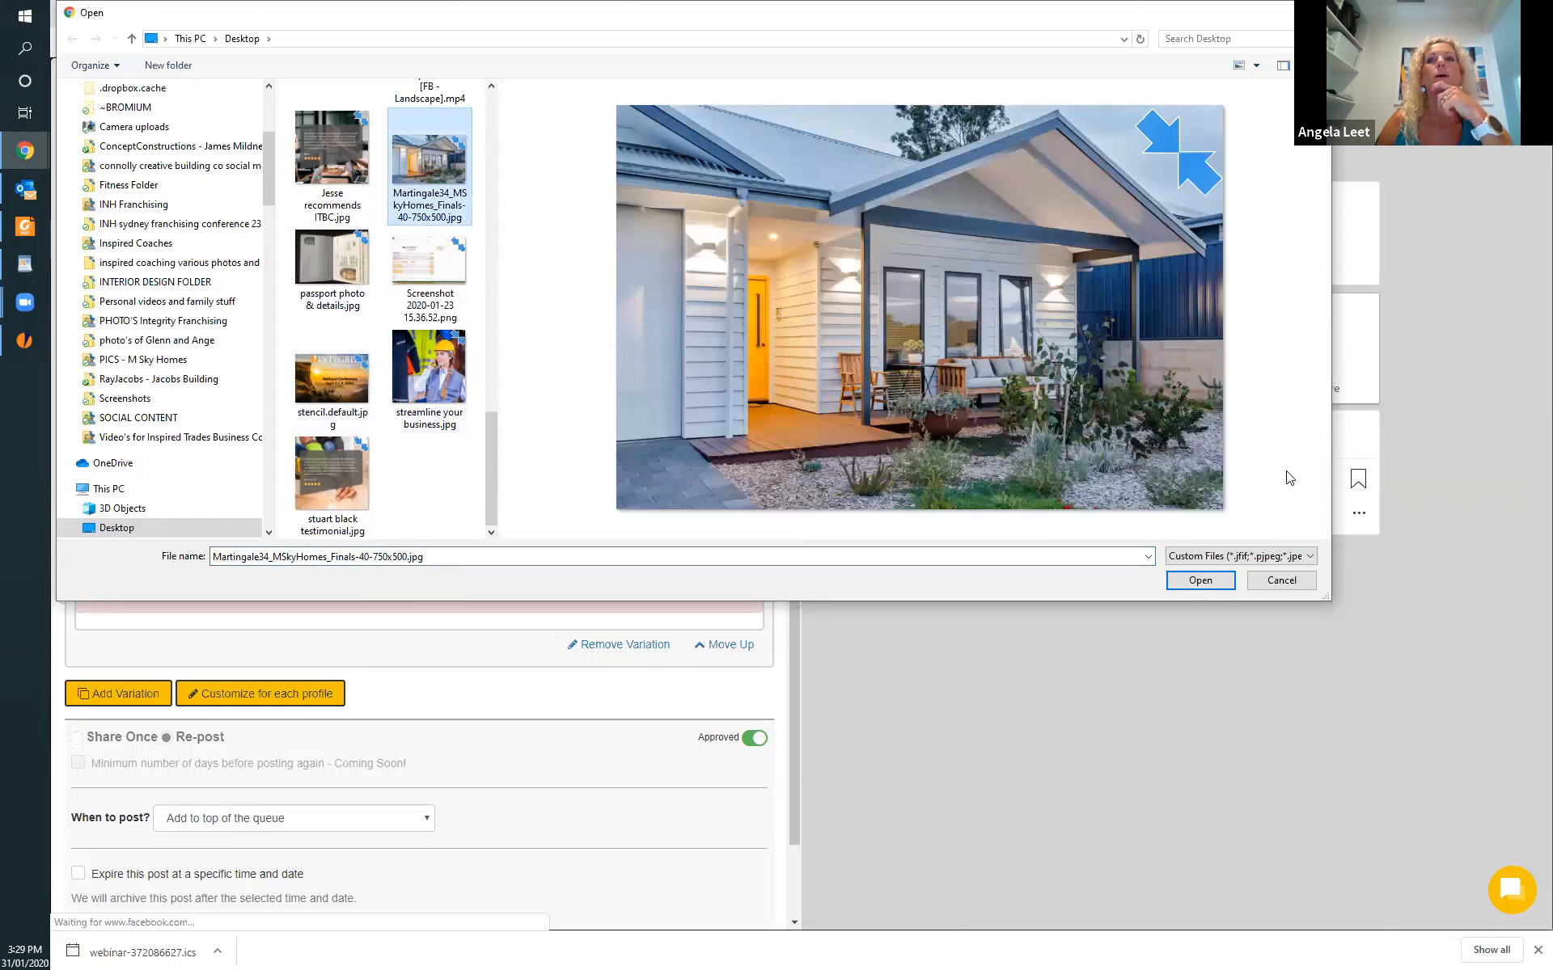
pyautogui.click(1204, 579)
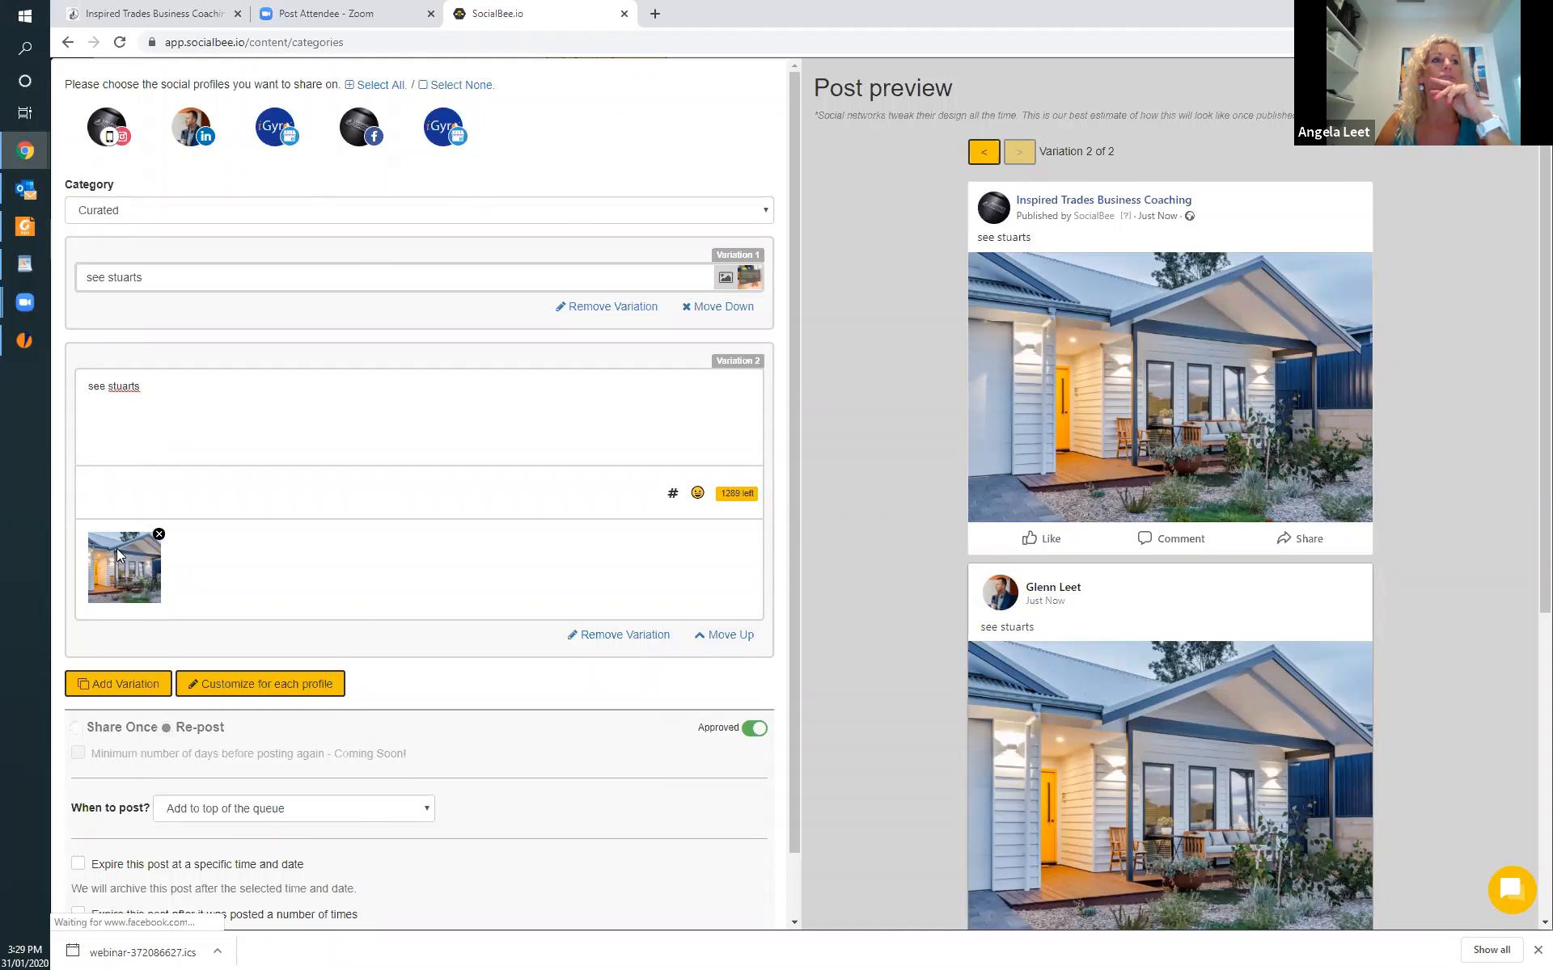
# Add a third variation of the post and replace its image with inh plants.jpg.
pyautogui.click(118, 682)
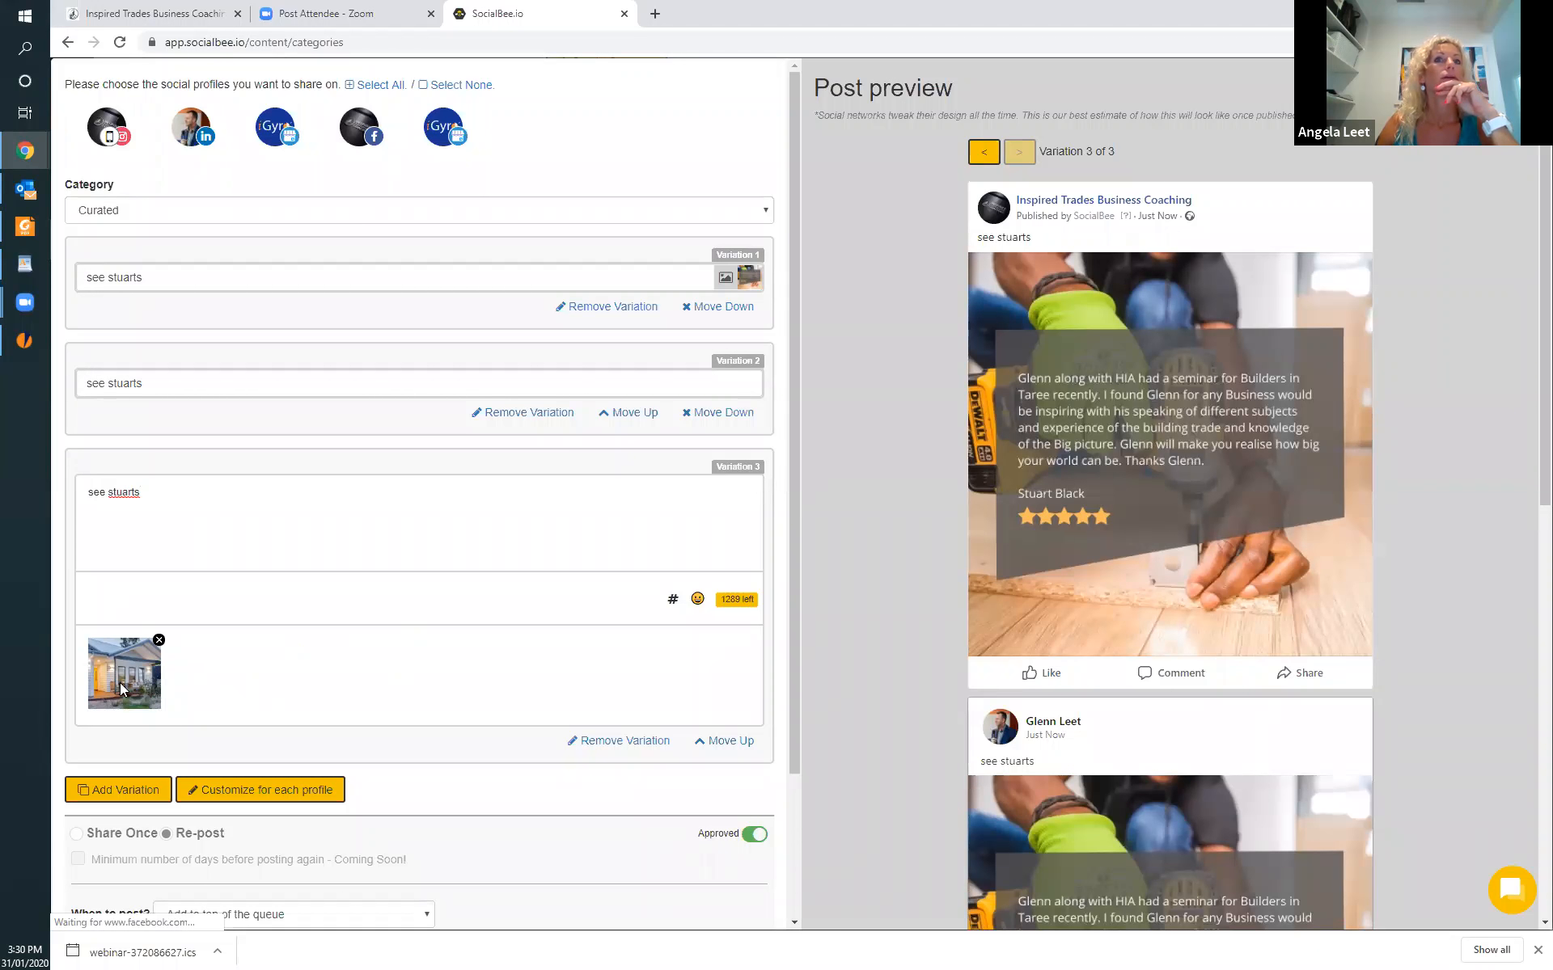
pyautogui.click(160, 642)
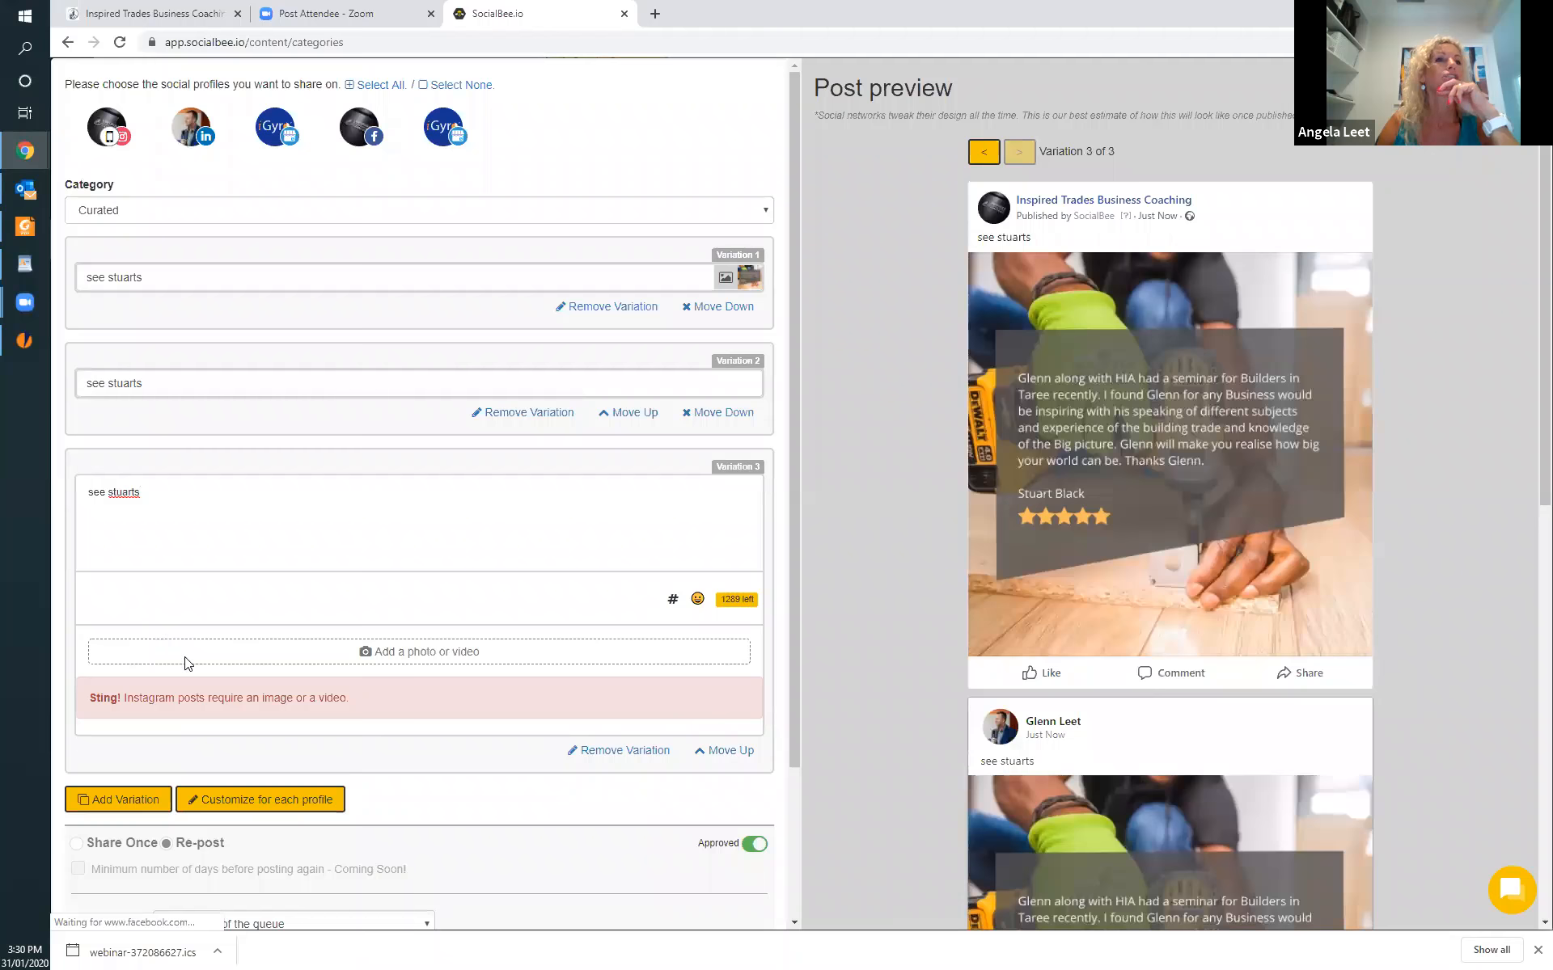
pyautogui.click(407, 654)
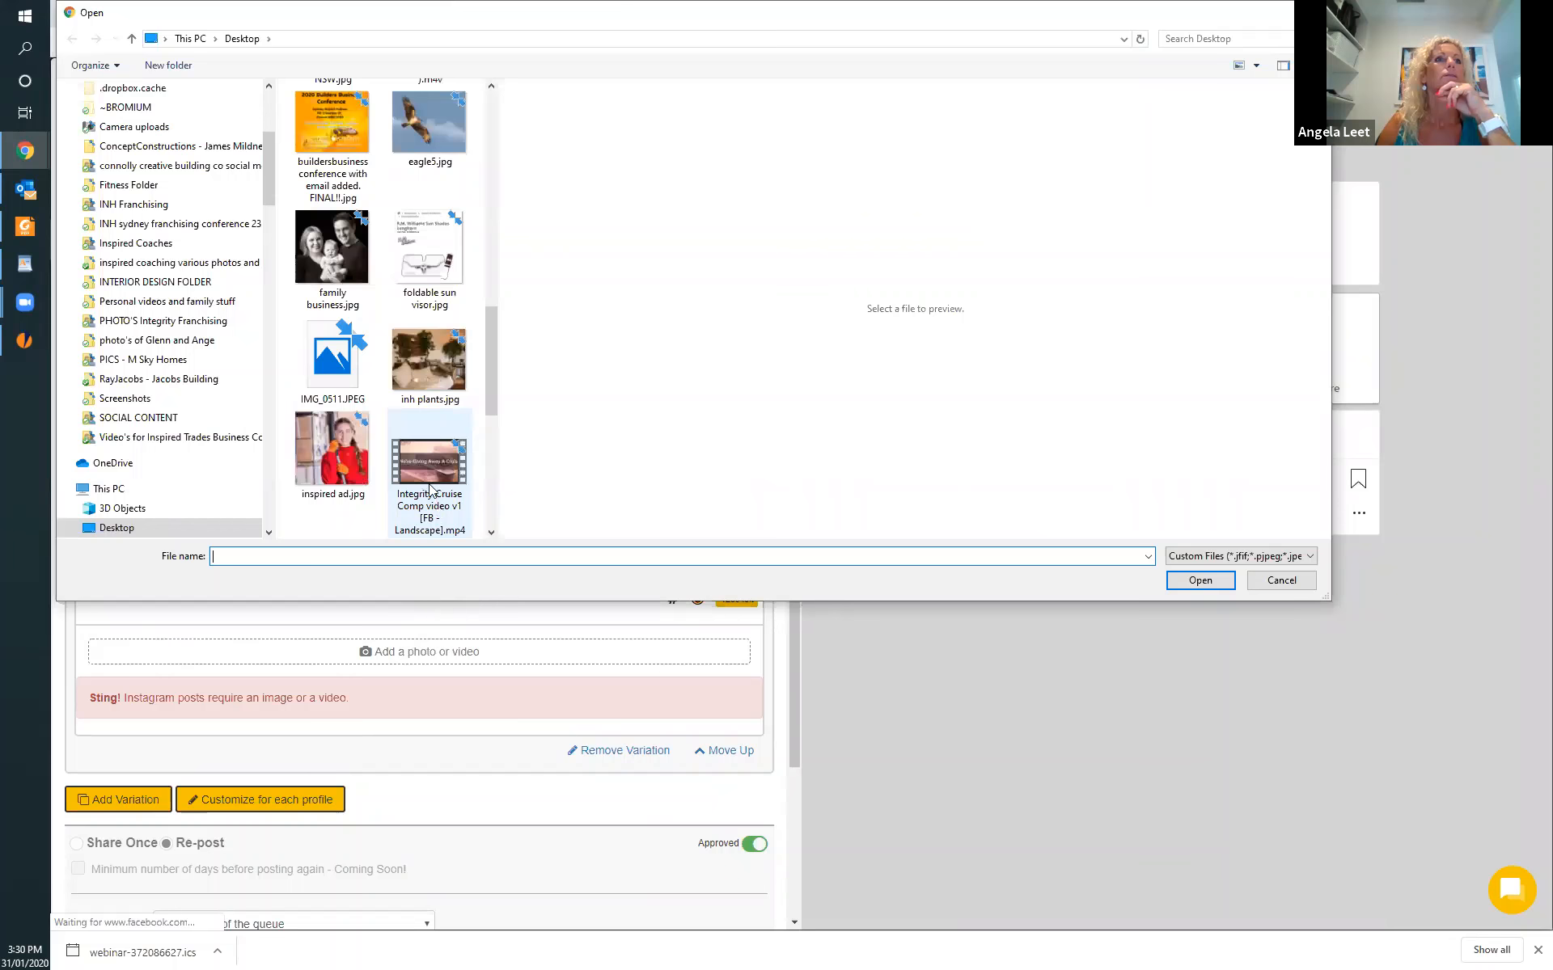
pyautogui.click(427, 399)
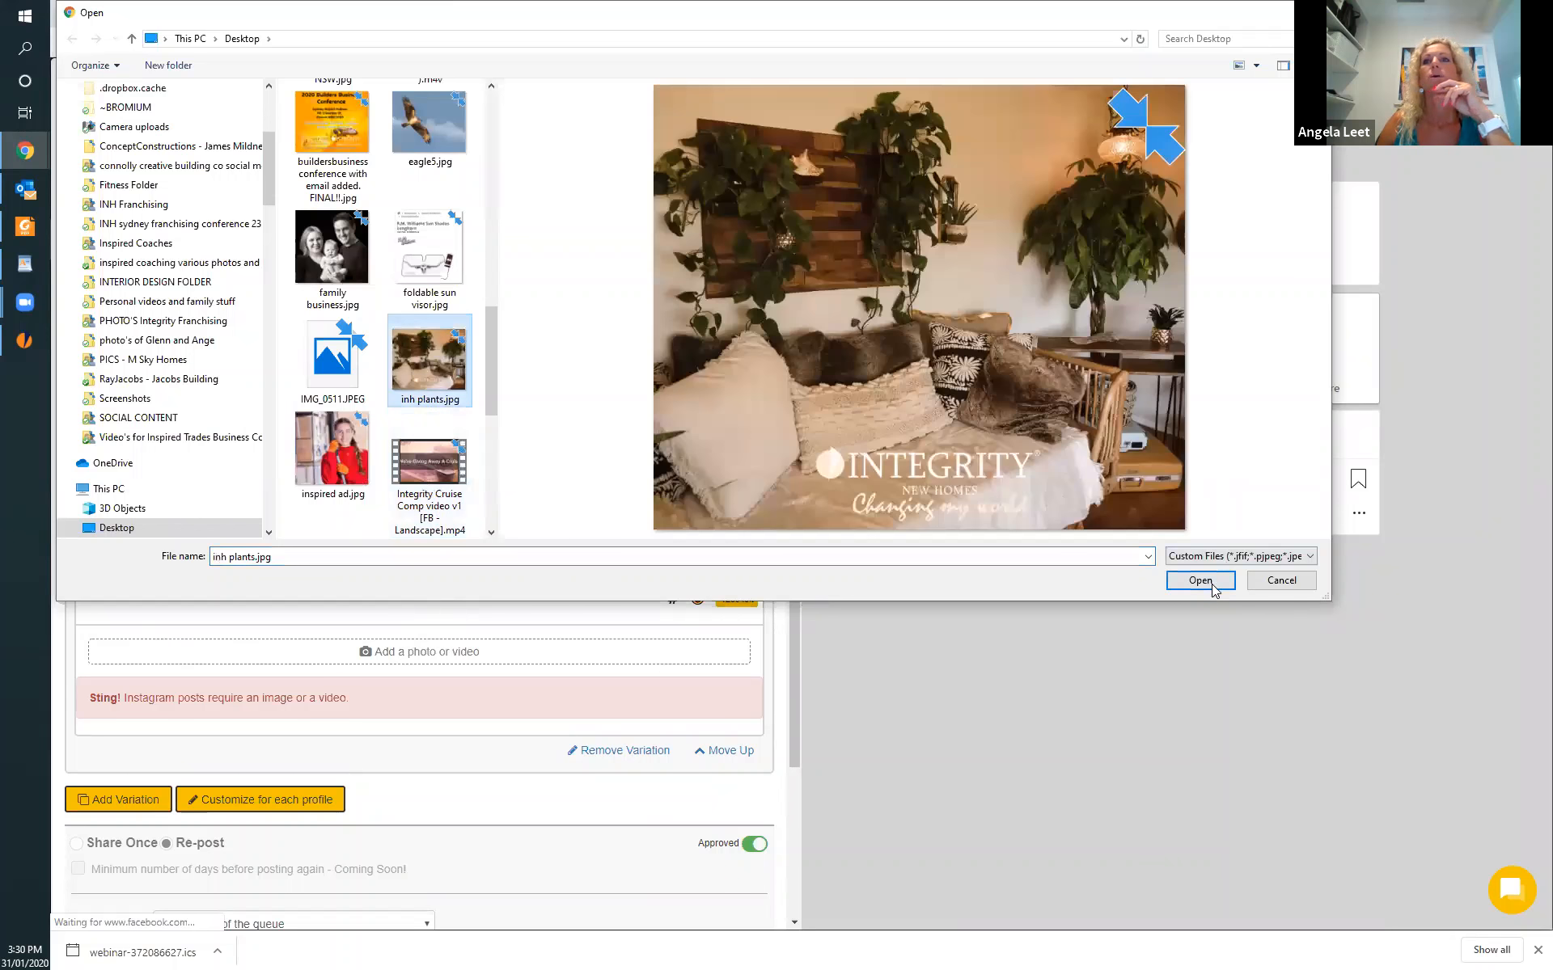
pyautogui.click(1213, 586)
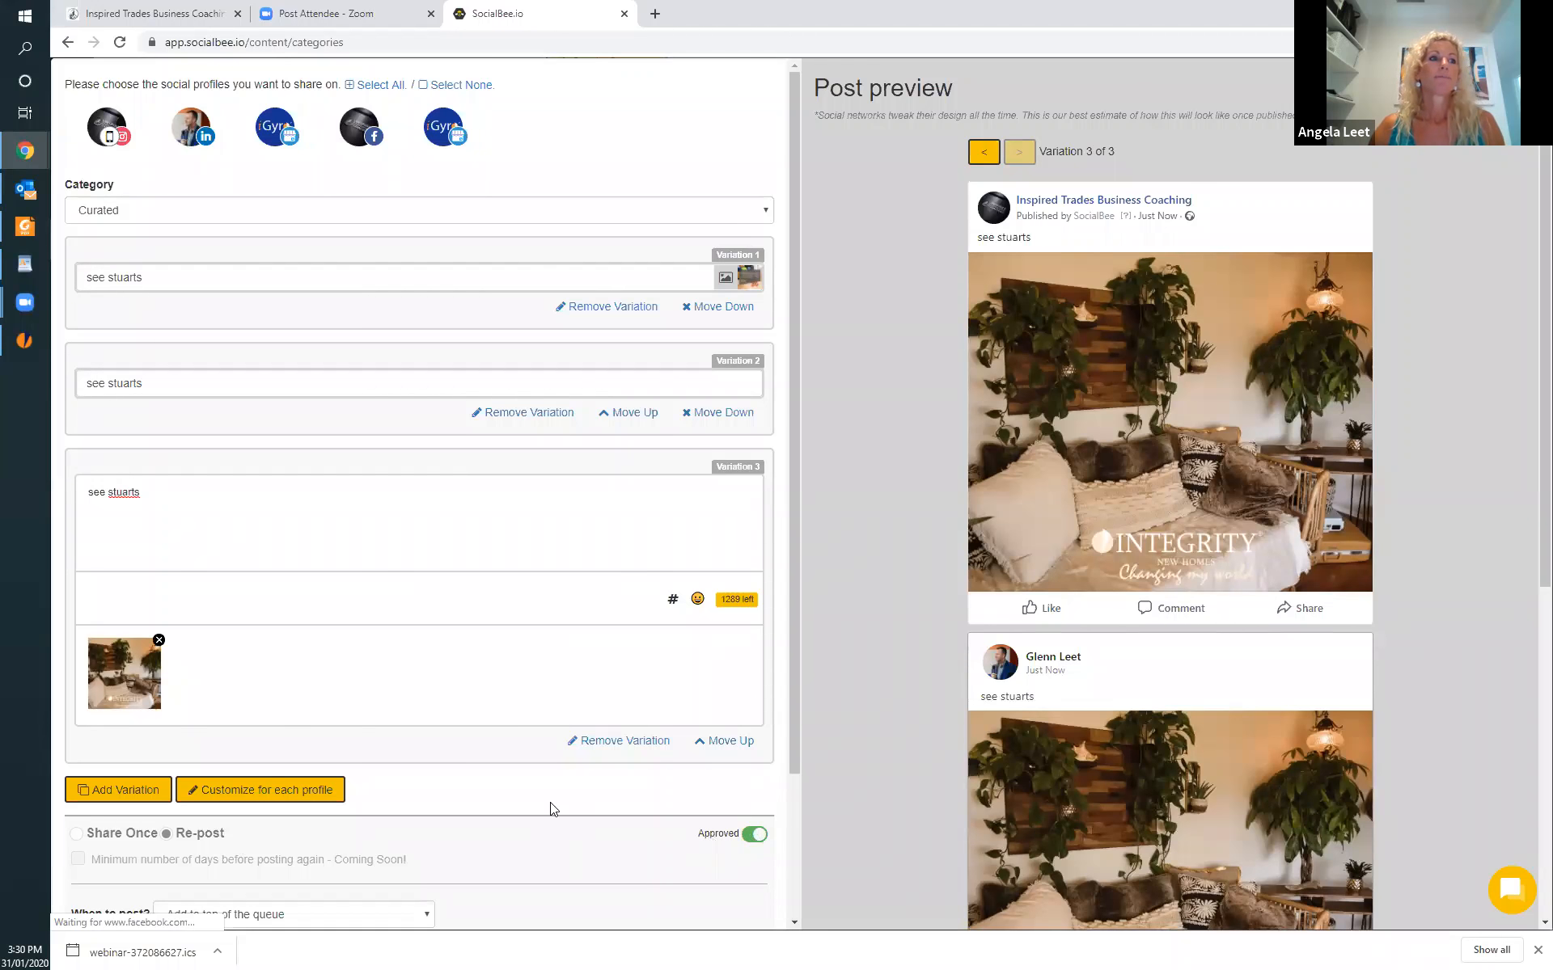
# Discard the unfinished three-variation post and close the post editor without saving.
pyautogui.scroll(-2, 552, 806)
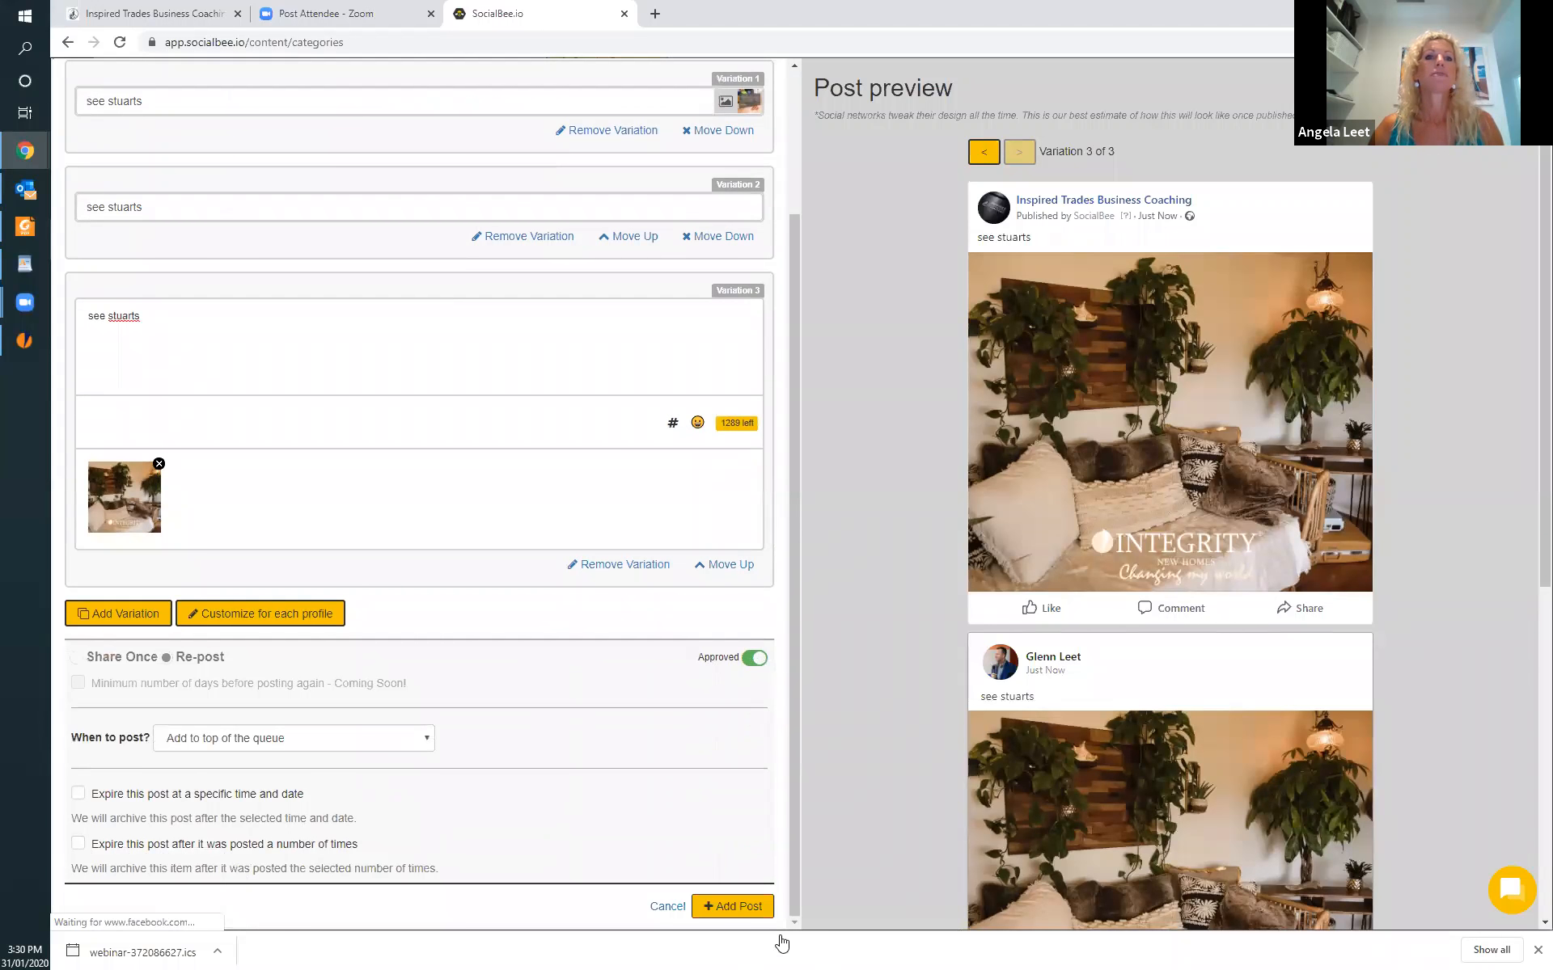
pyautogui.click(666, 900)
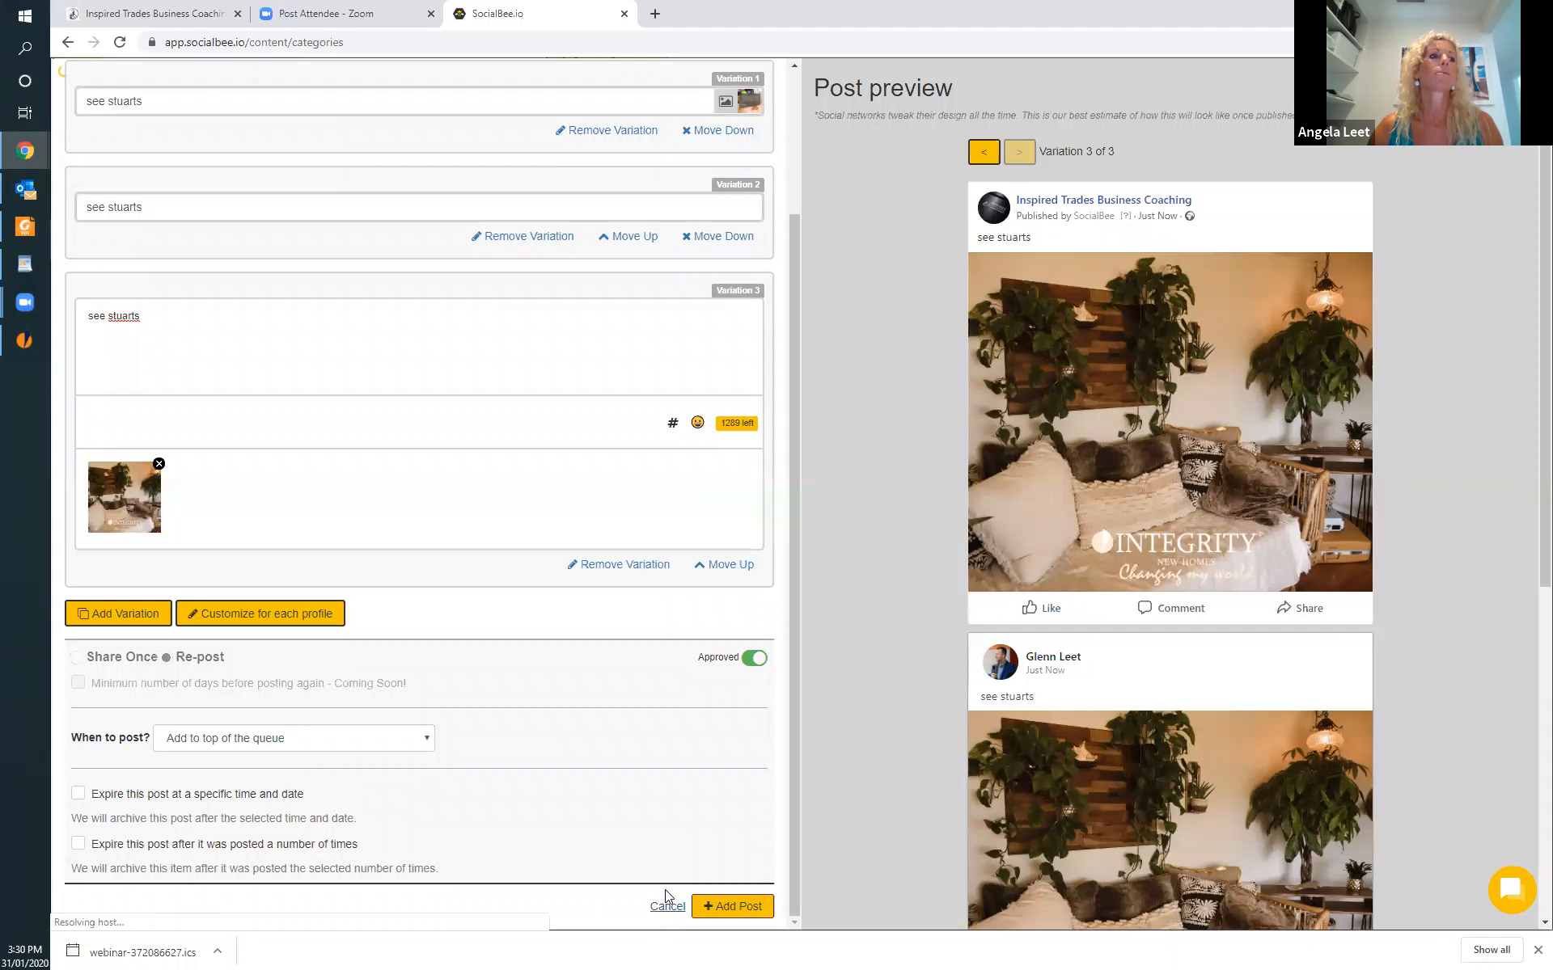
pyautogui.click(666, 906)
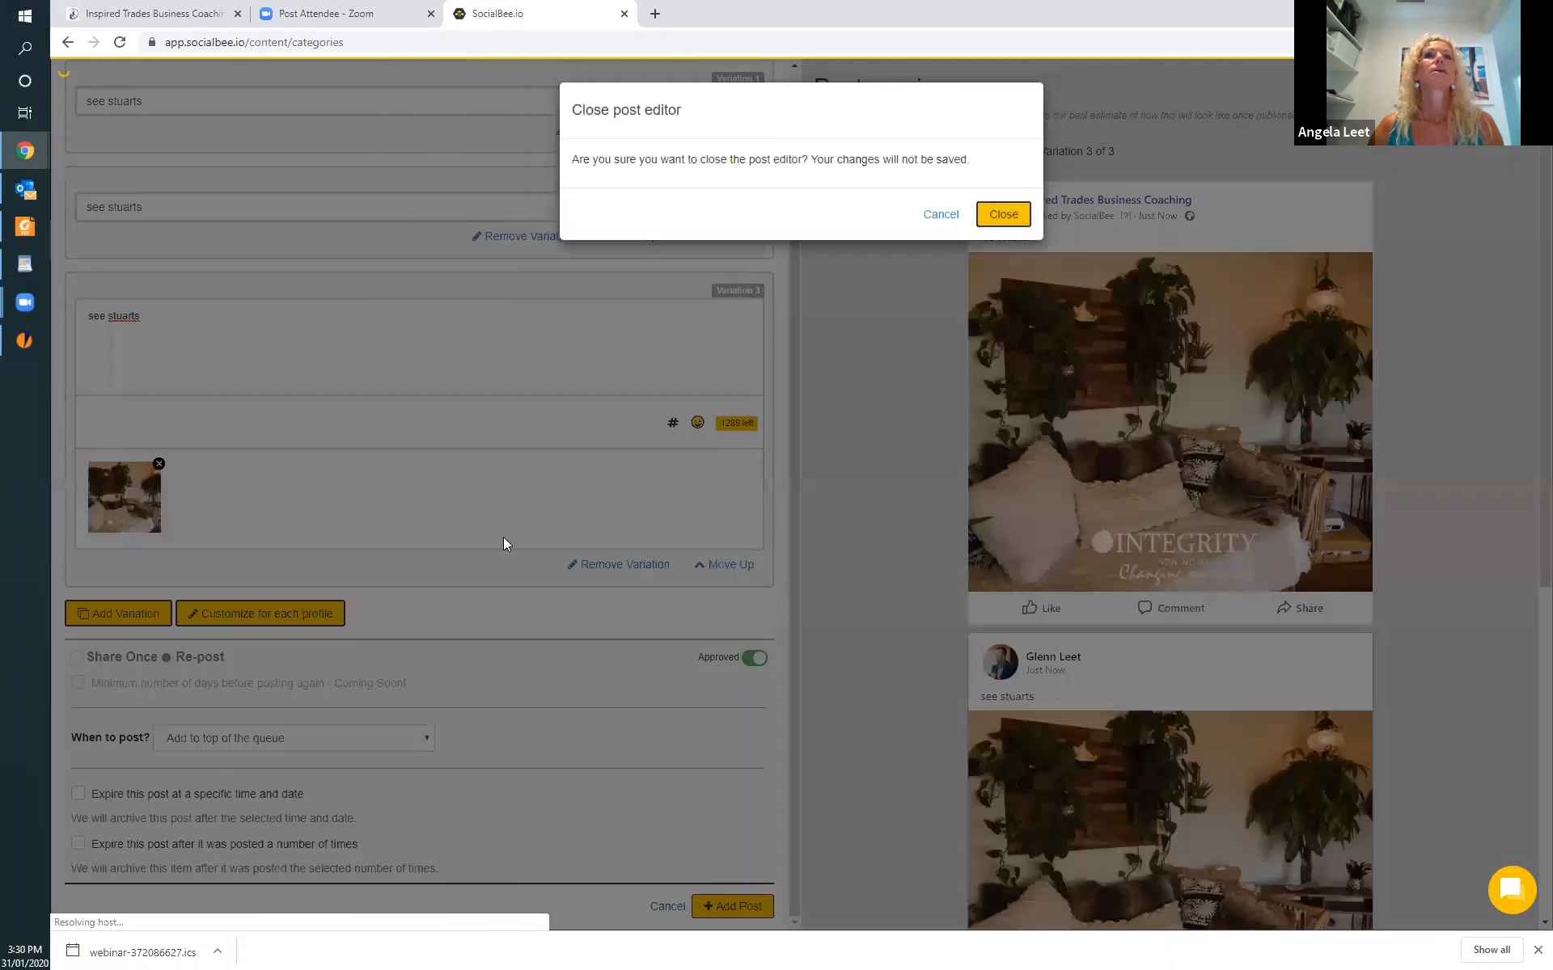
pyautogui.click(1004, 214)
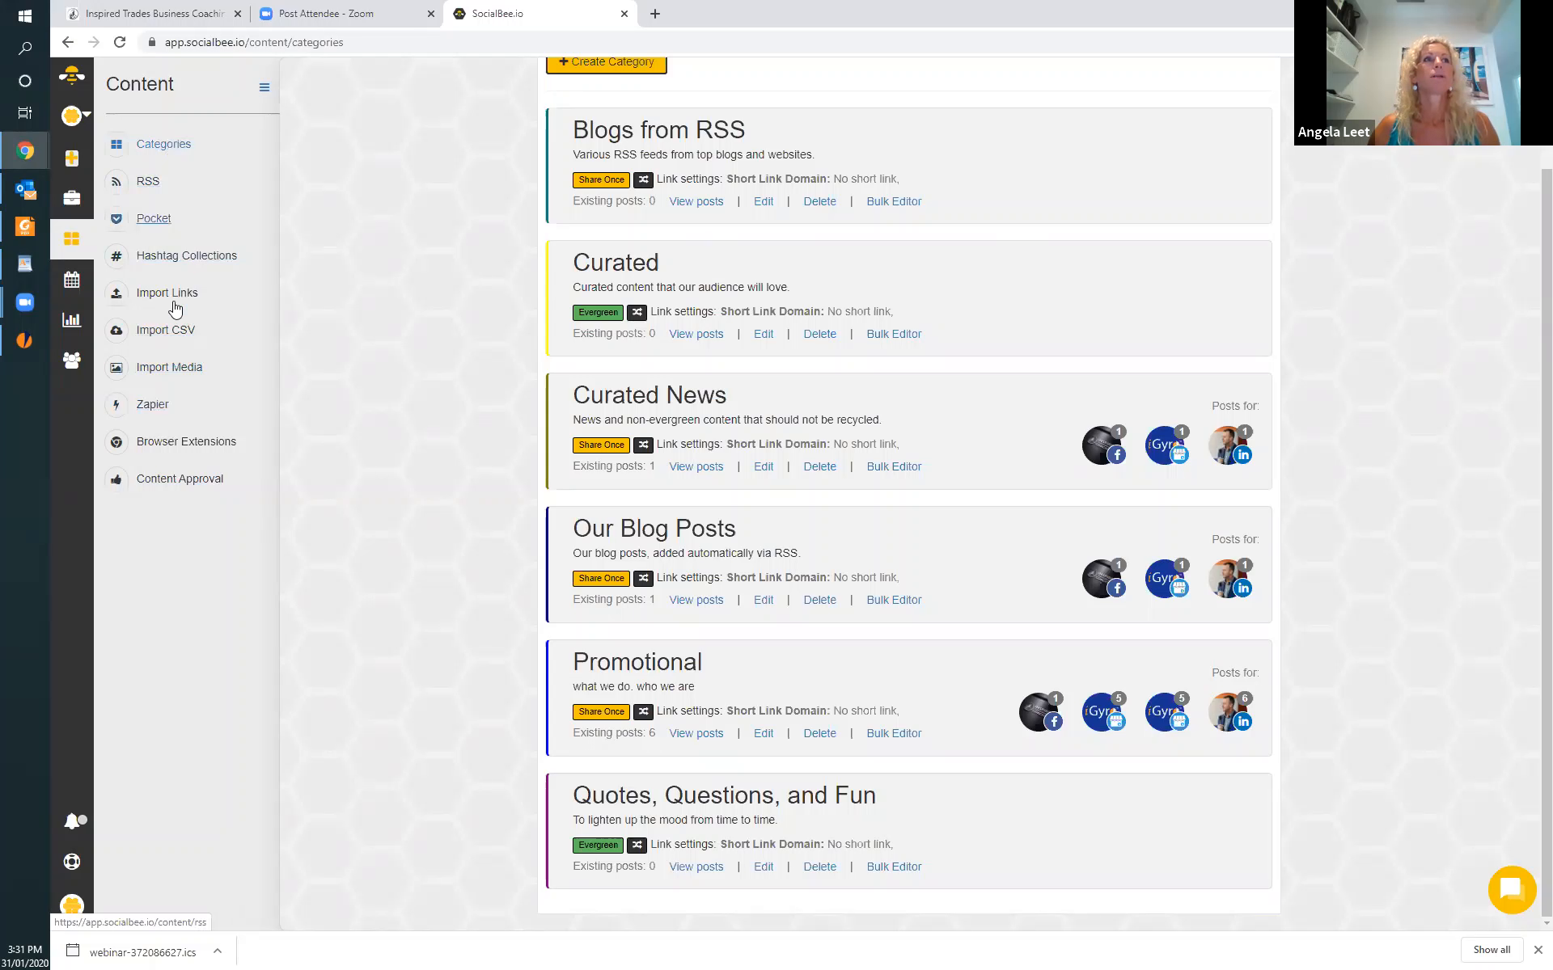
# Start a new hashtag collection and list southcoastnsw, woollongong and southcoastbuilder on separate lines as its hashtags.
pyautogui.click(157, 257)
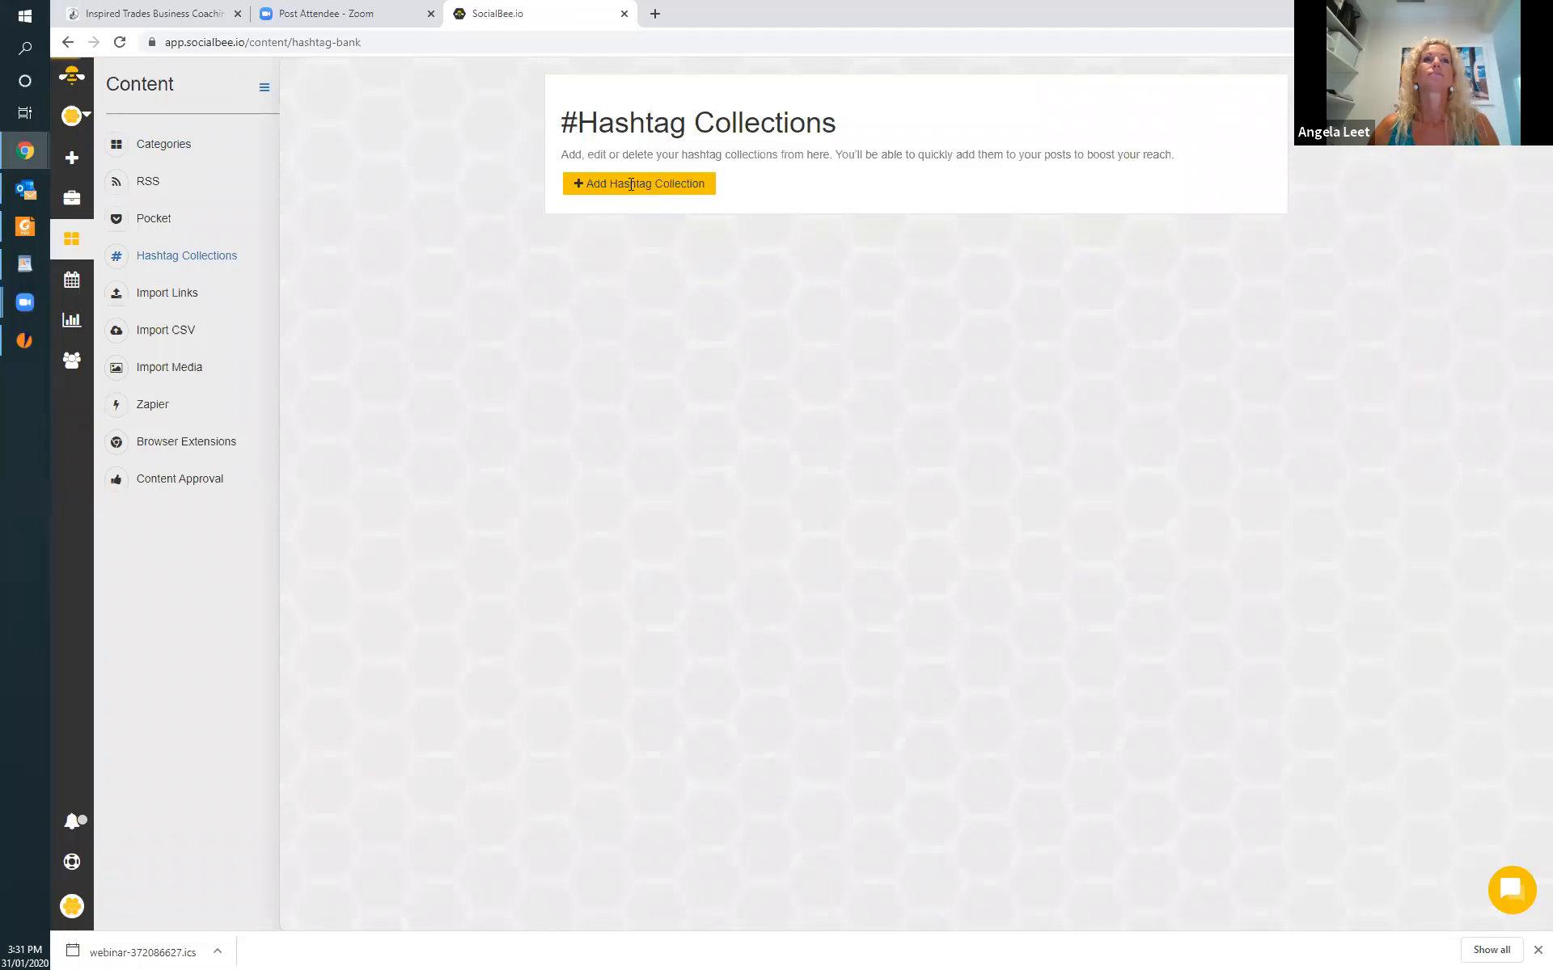
pyautogui.click(629, 186)
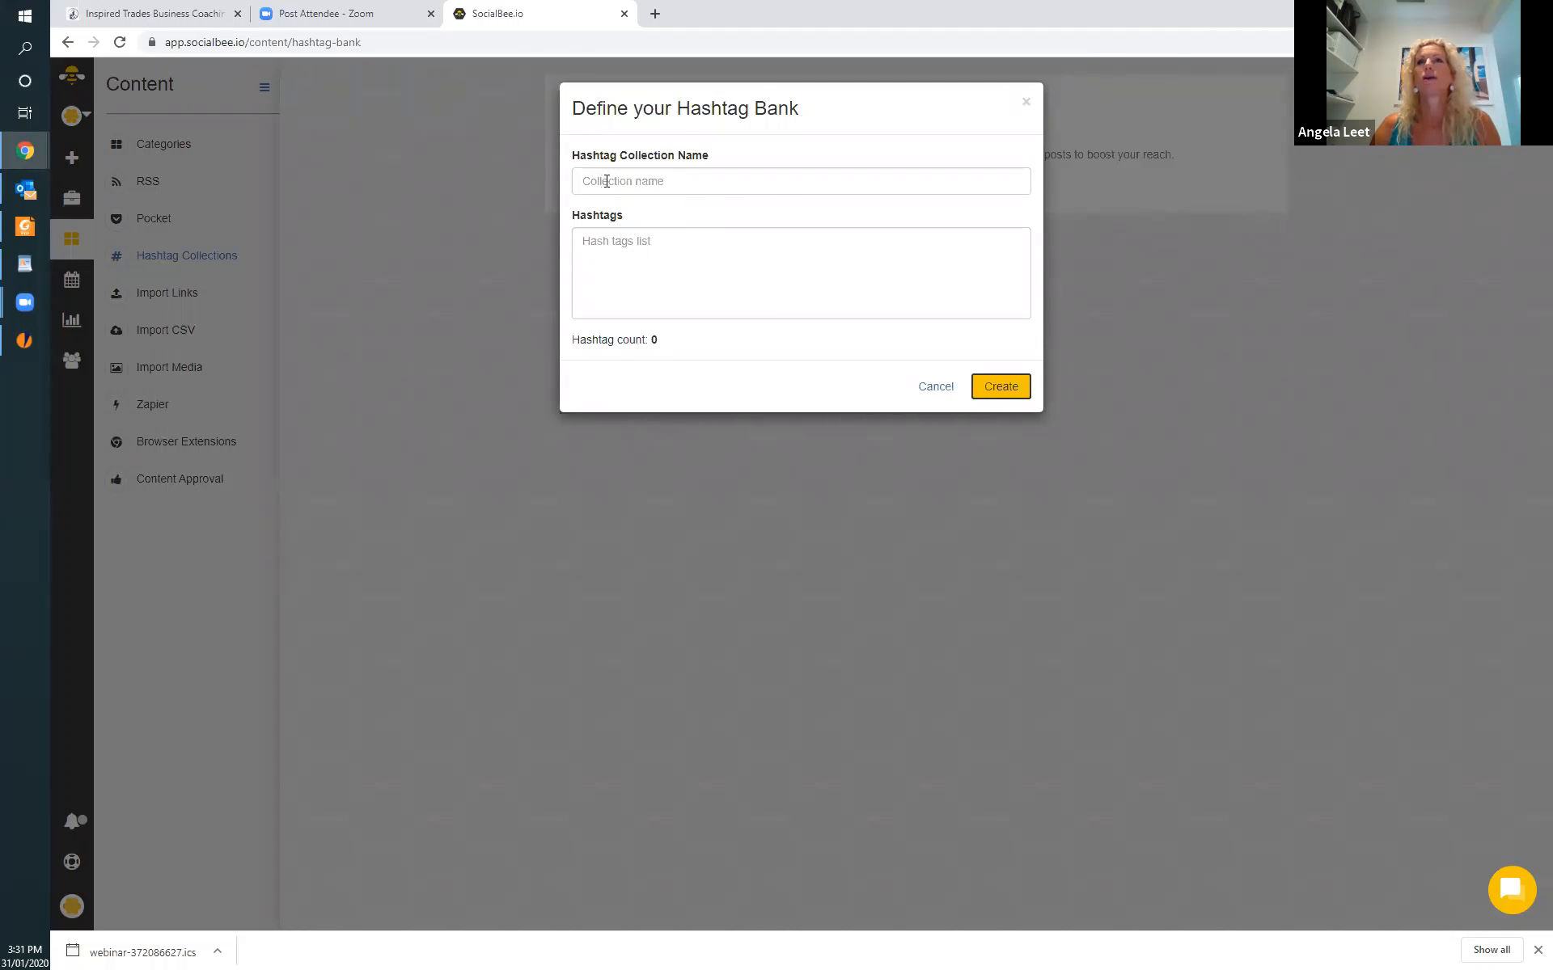
pyautogui.click(582, 241)
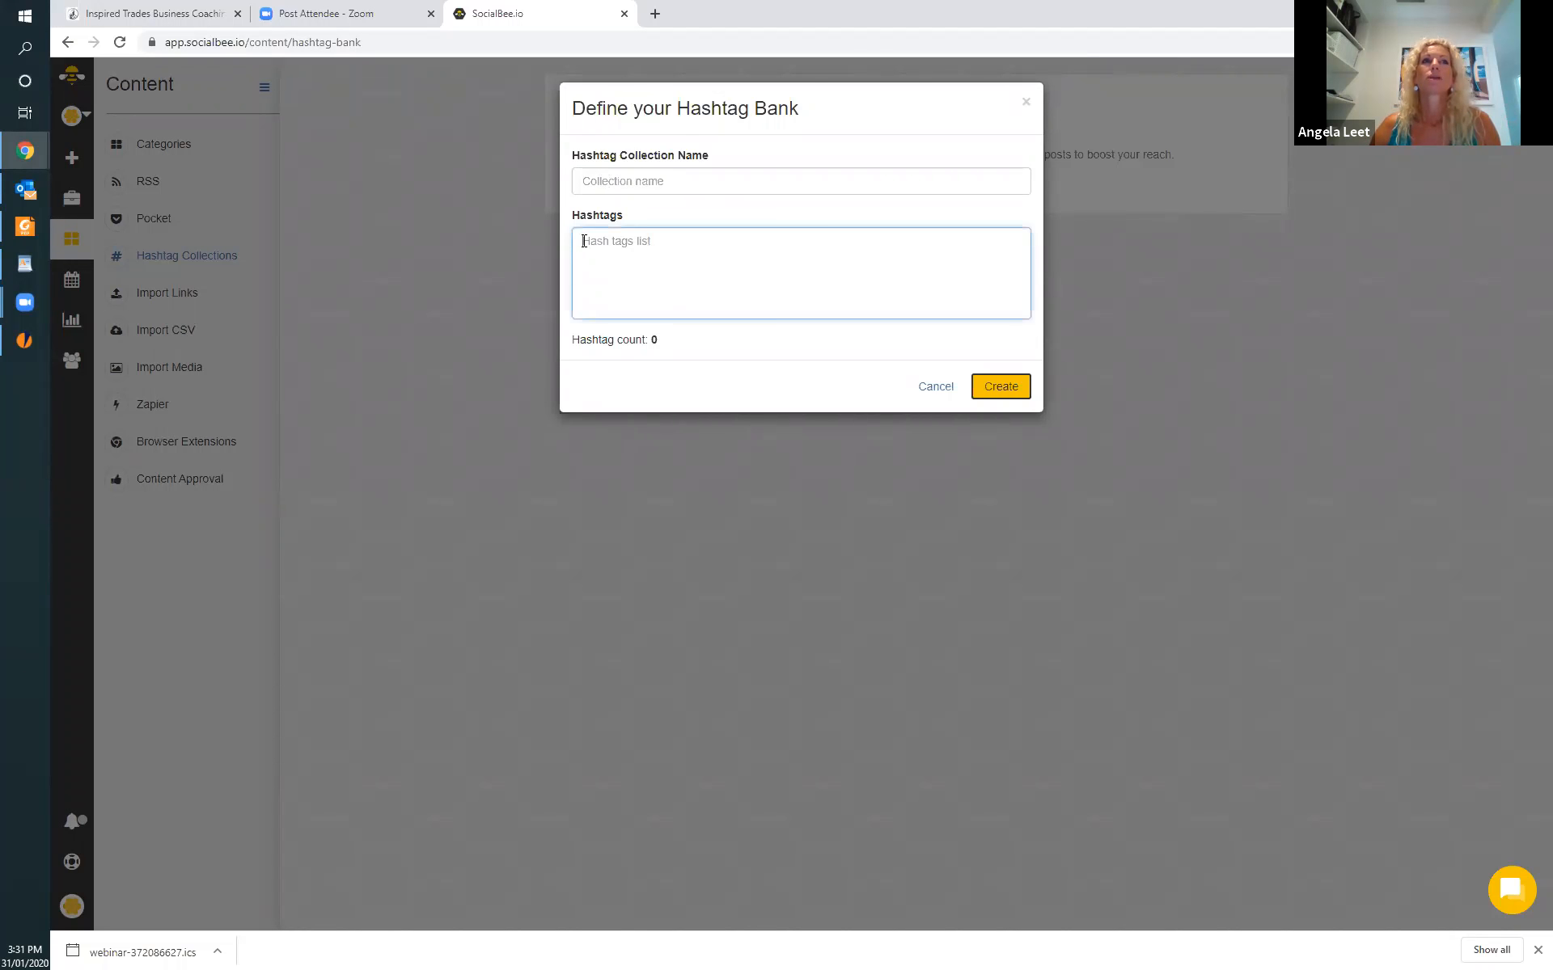
pyautogui.write('south')
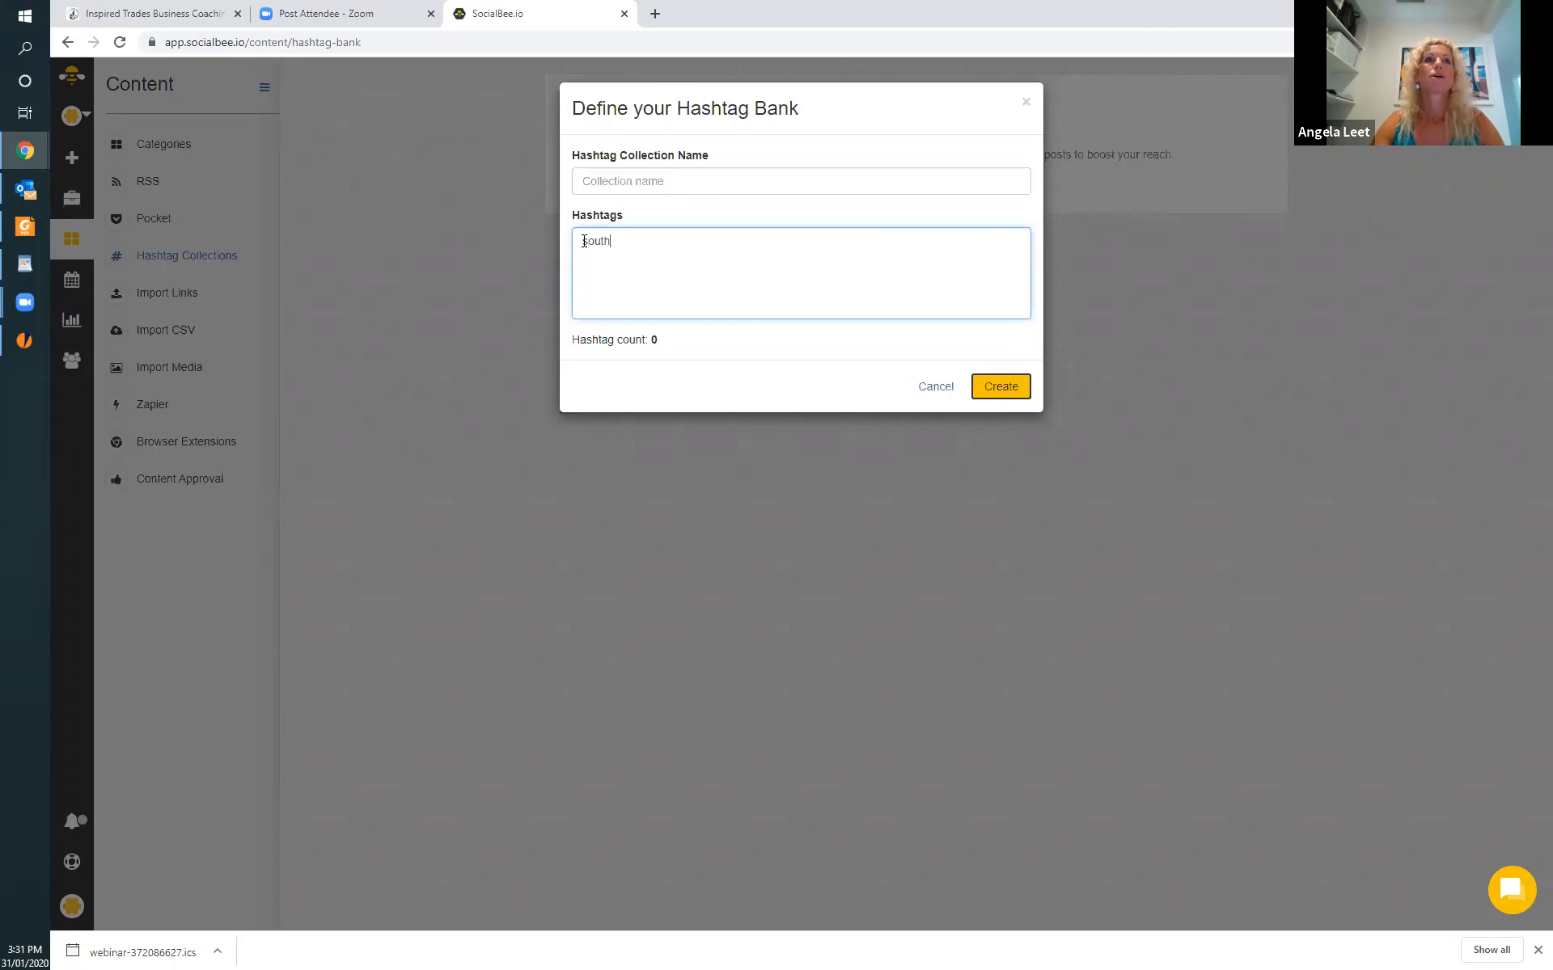
pyautogui.write('coastne')
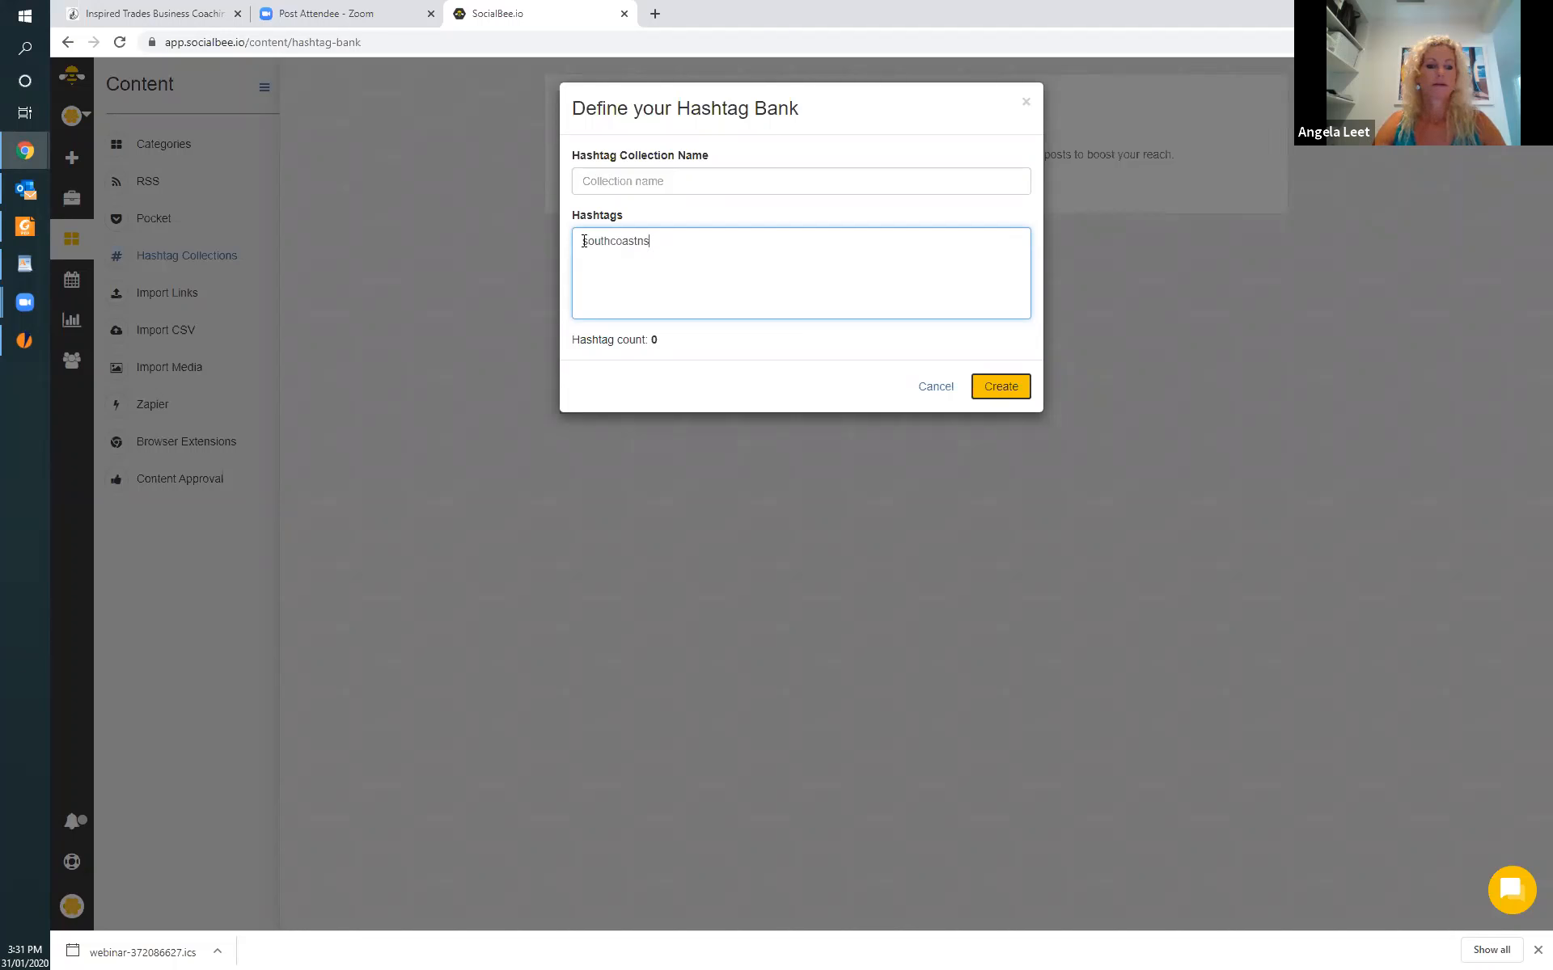
pyautogui.press('Return')
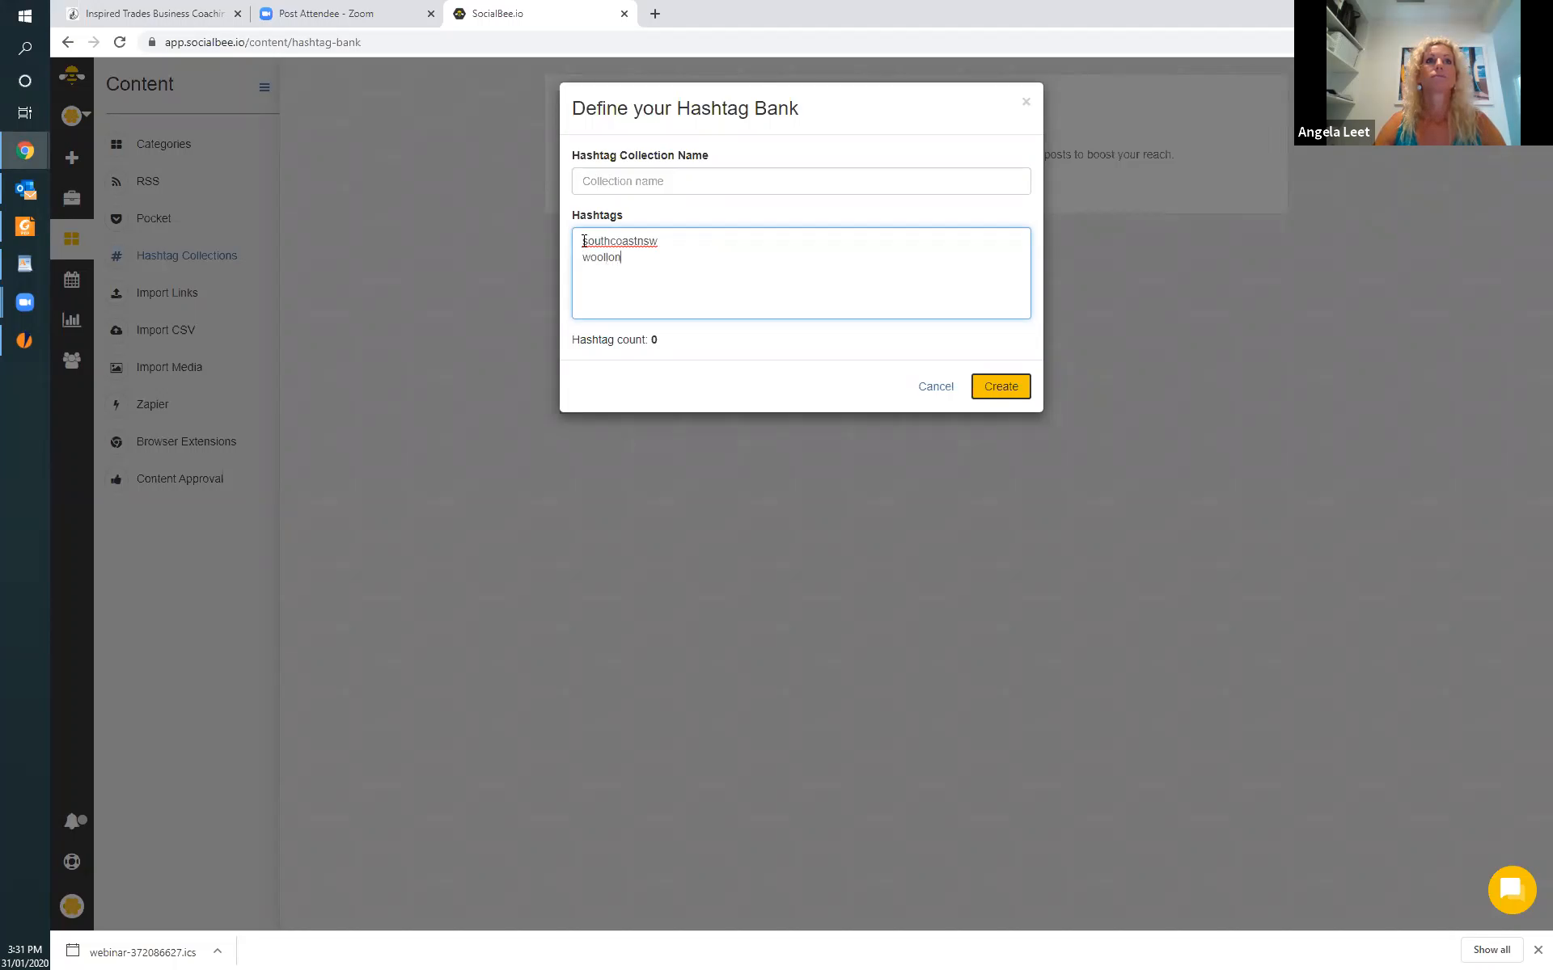
pyautogui.write('woollongong')
pyautogui.press('Return')
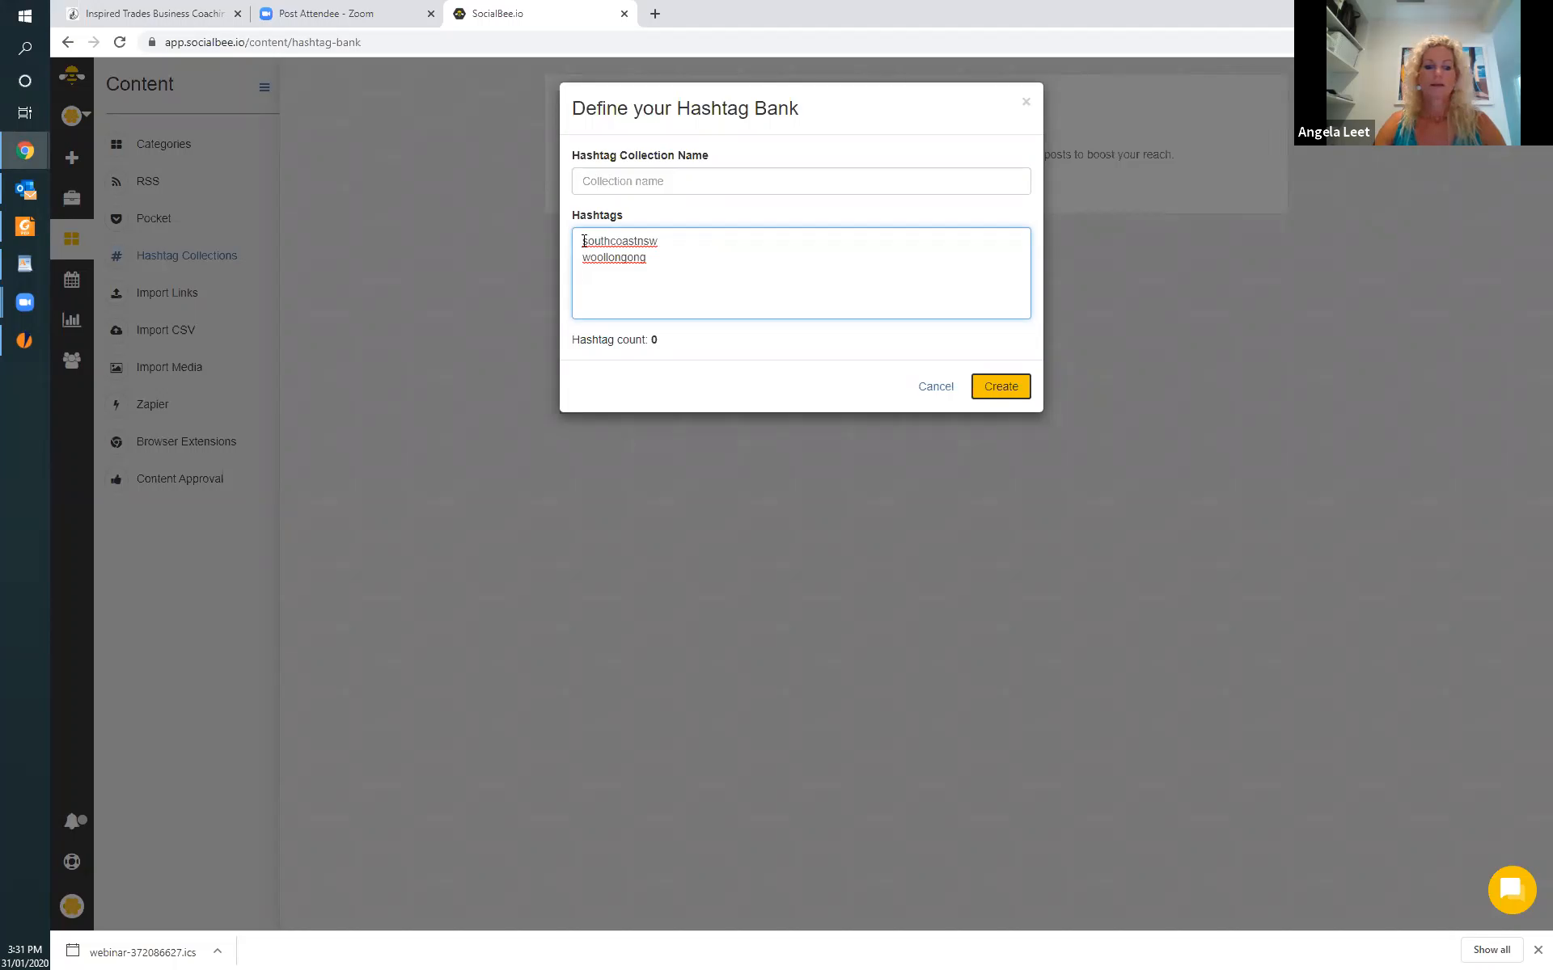
pyautogui.write('southcoastbuilder')
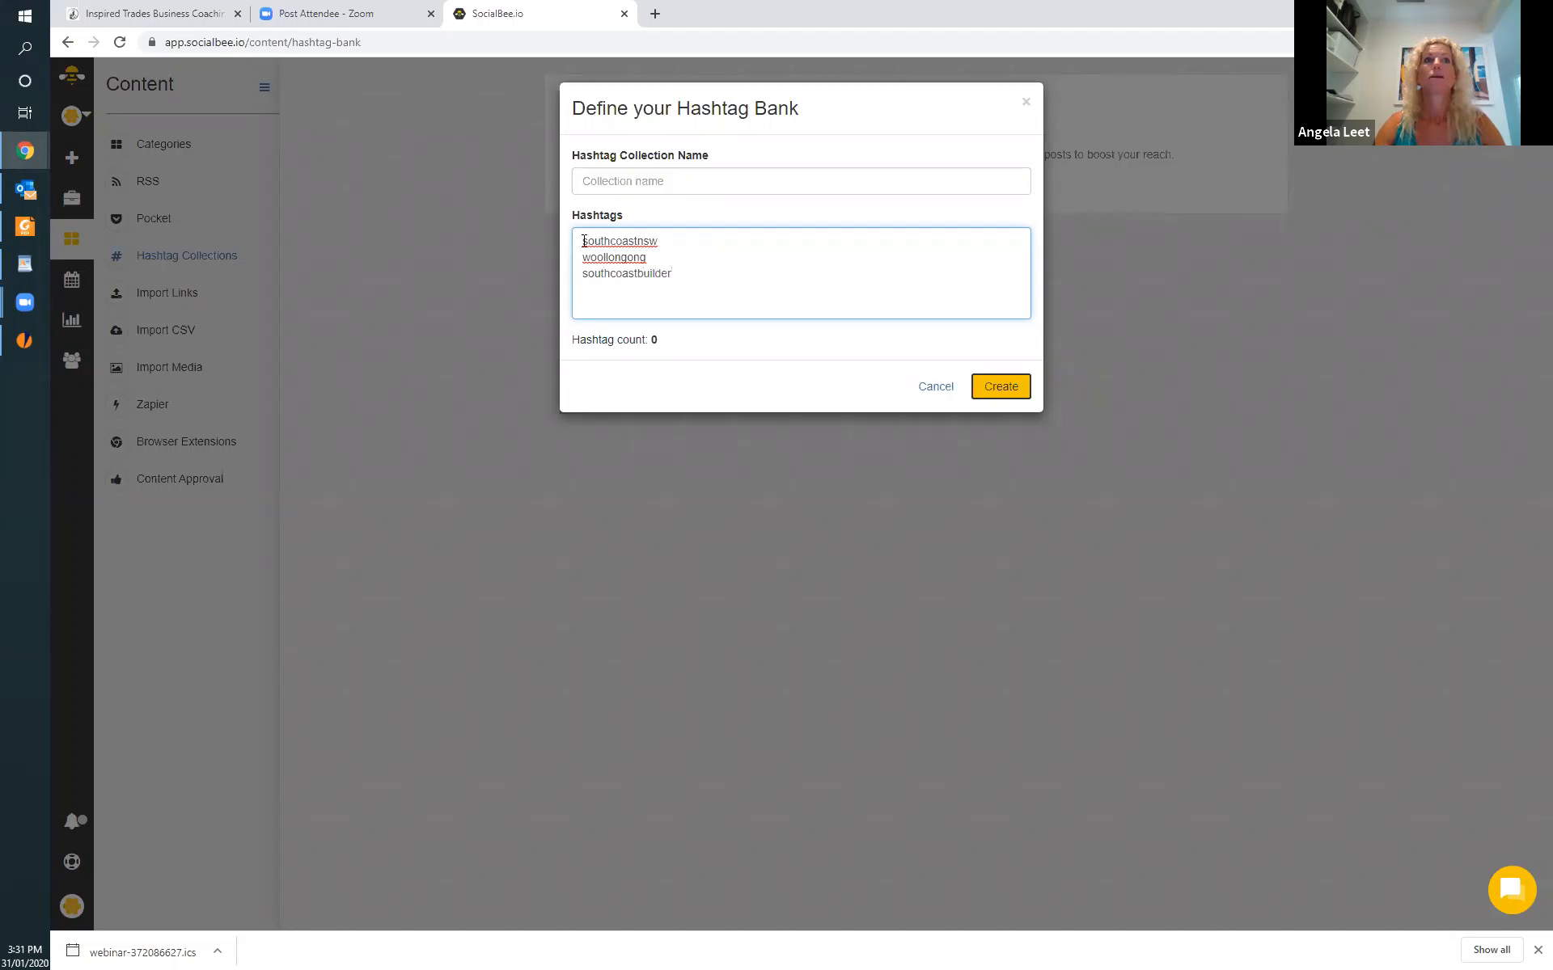
pyautogui.press('Return')
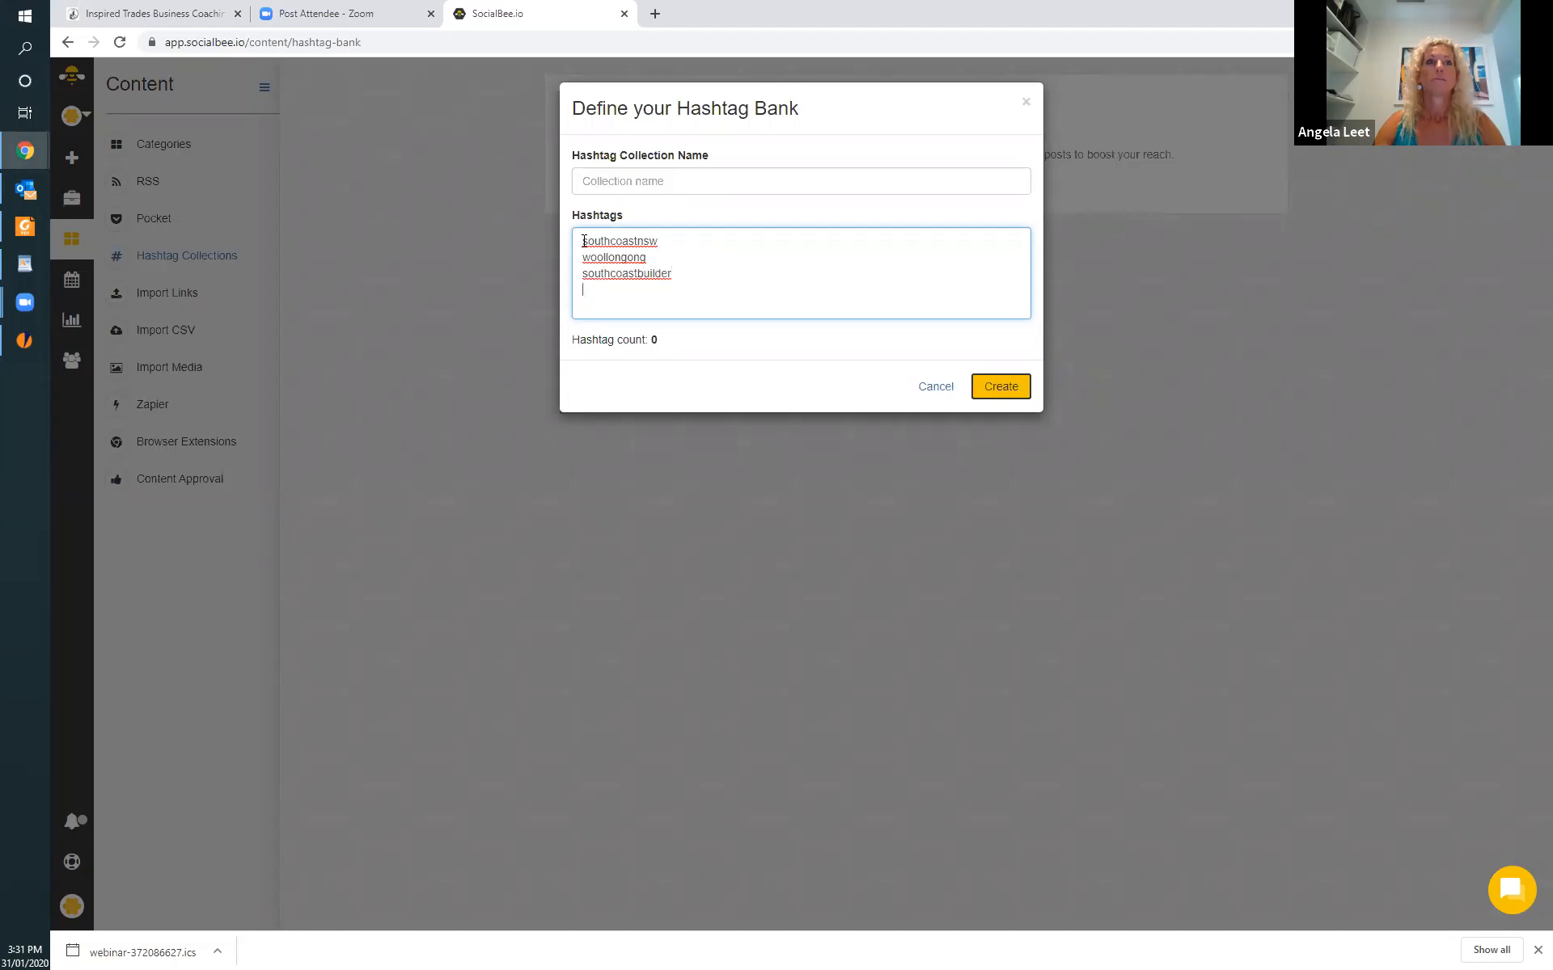
# Add buildersouth, written as one word, as the fourth line of the hashtag list.
pyautogui.write('builder south')
pyautogui.press('BackSpace')
pyautogui.press('BackSpace')
pyautogui.press('BackSpace')
pyautogui.press('BackSpace')
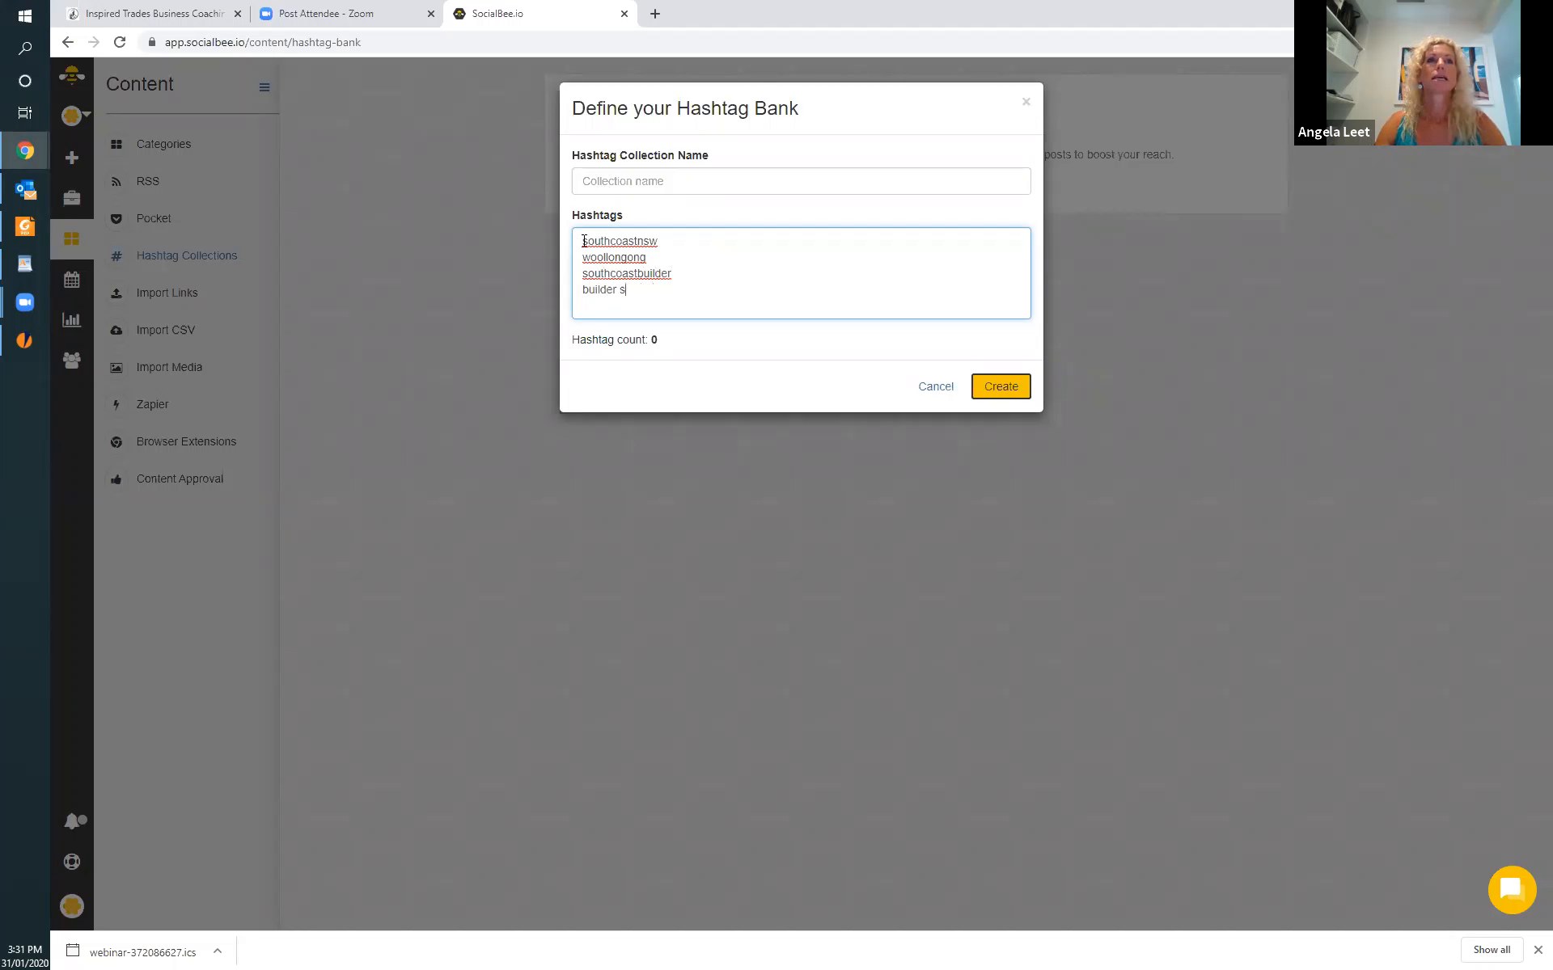
pyautogui.write('outh')
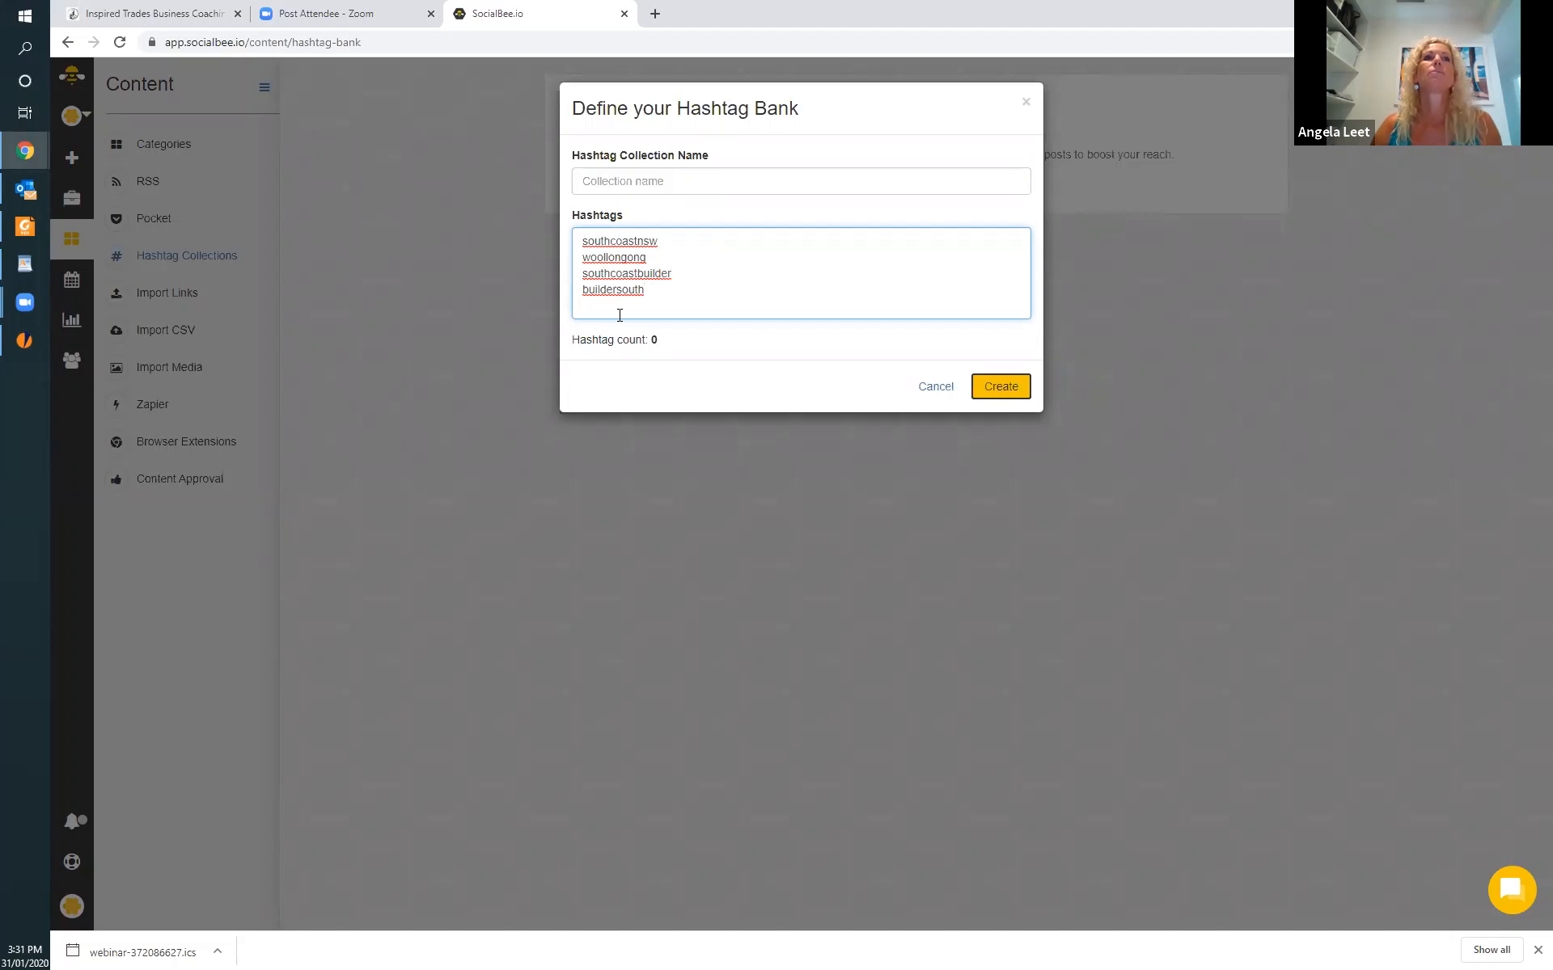
# Put a # in front of each of the four entries in the hashtag list.
pyautogui.click(580, 240)
pyautogui.write('#')
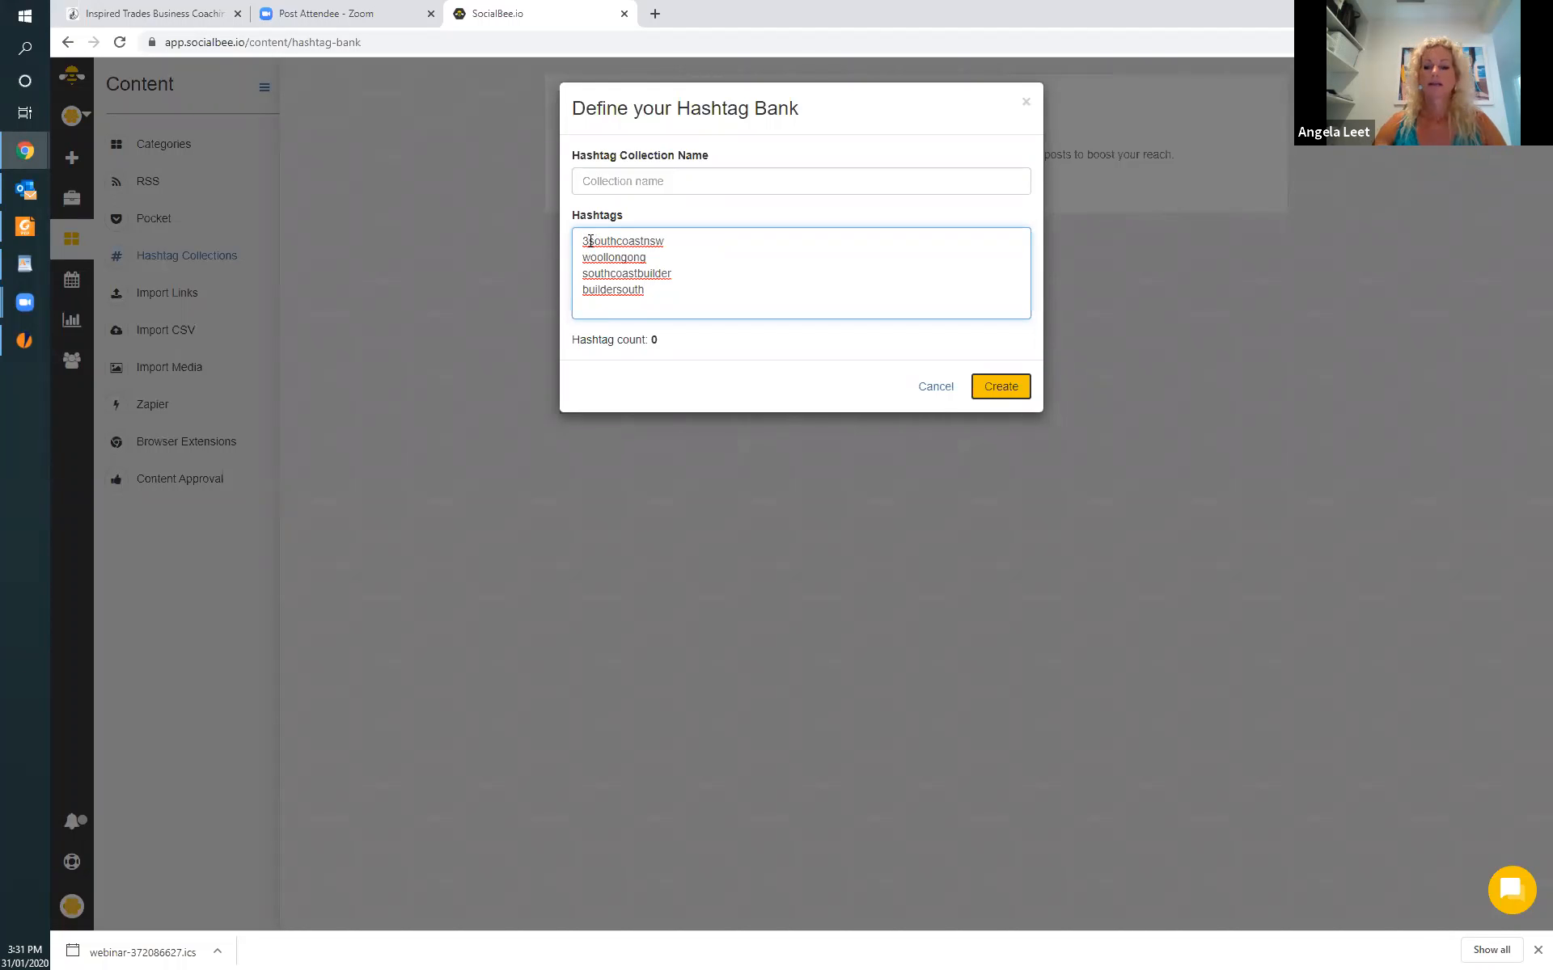
pyautogui.press('BackSpace')
pyautogui.write('#')
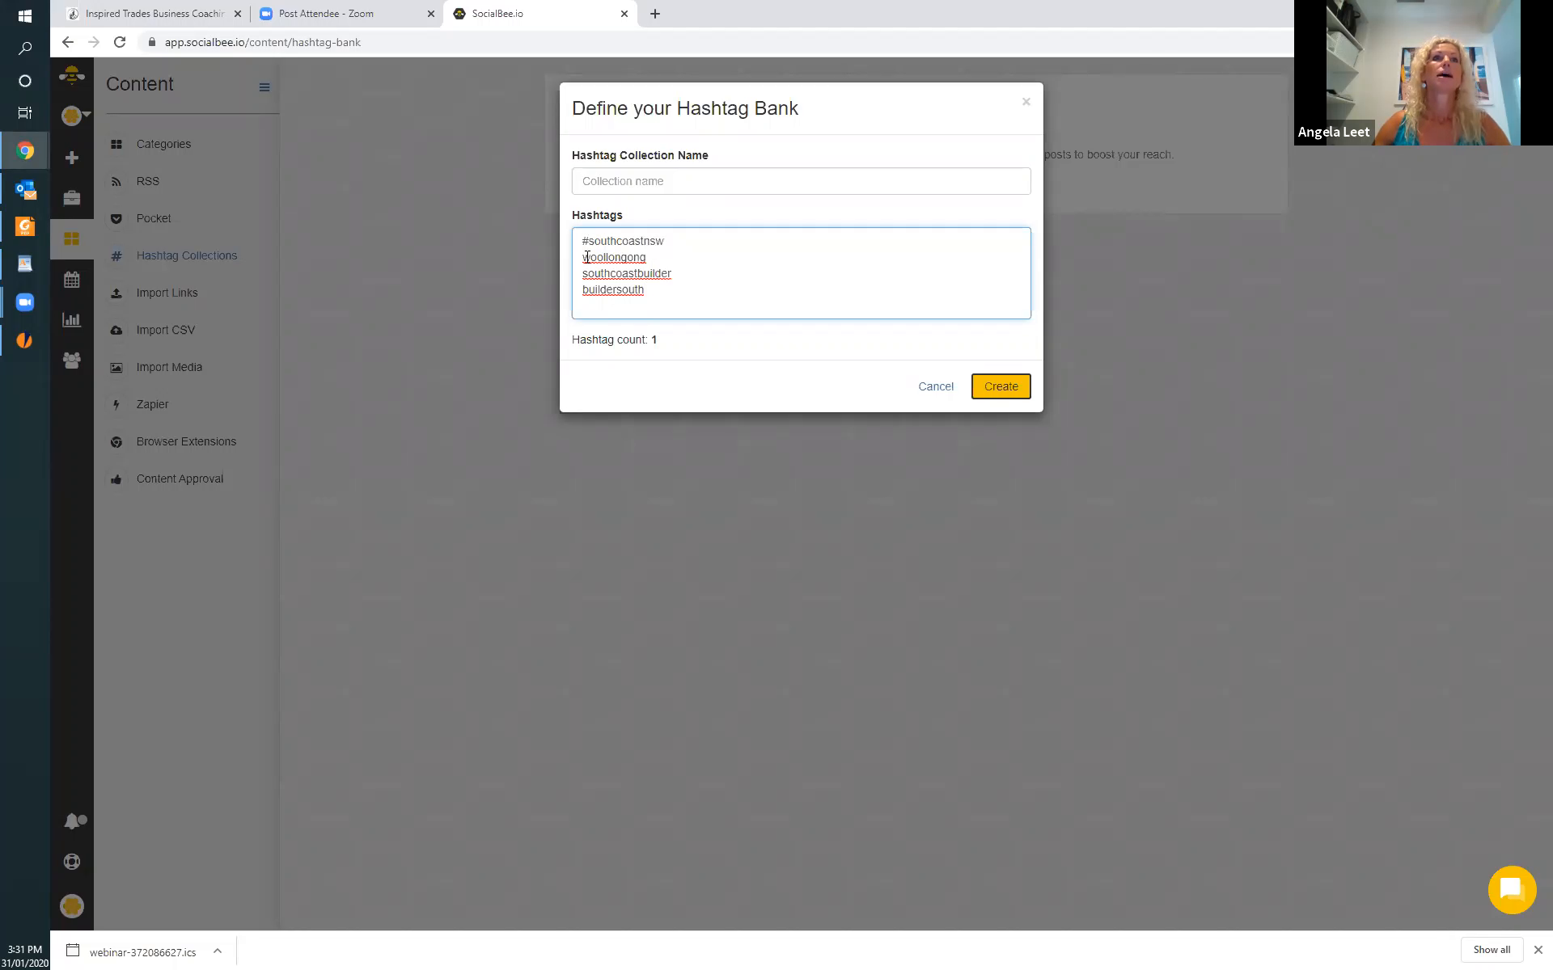
pyautogui.click(582, 258)
pyautogui.write('#')
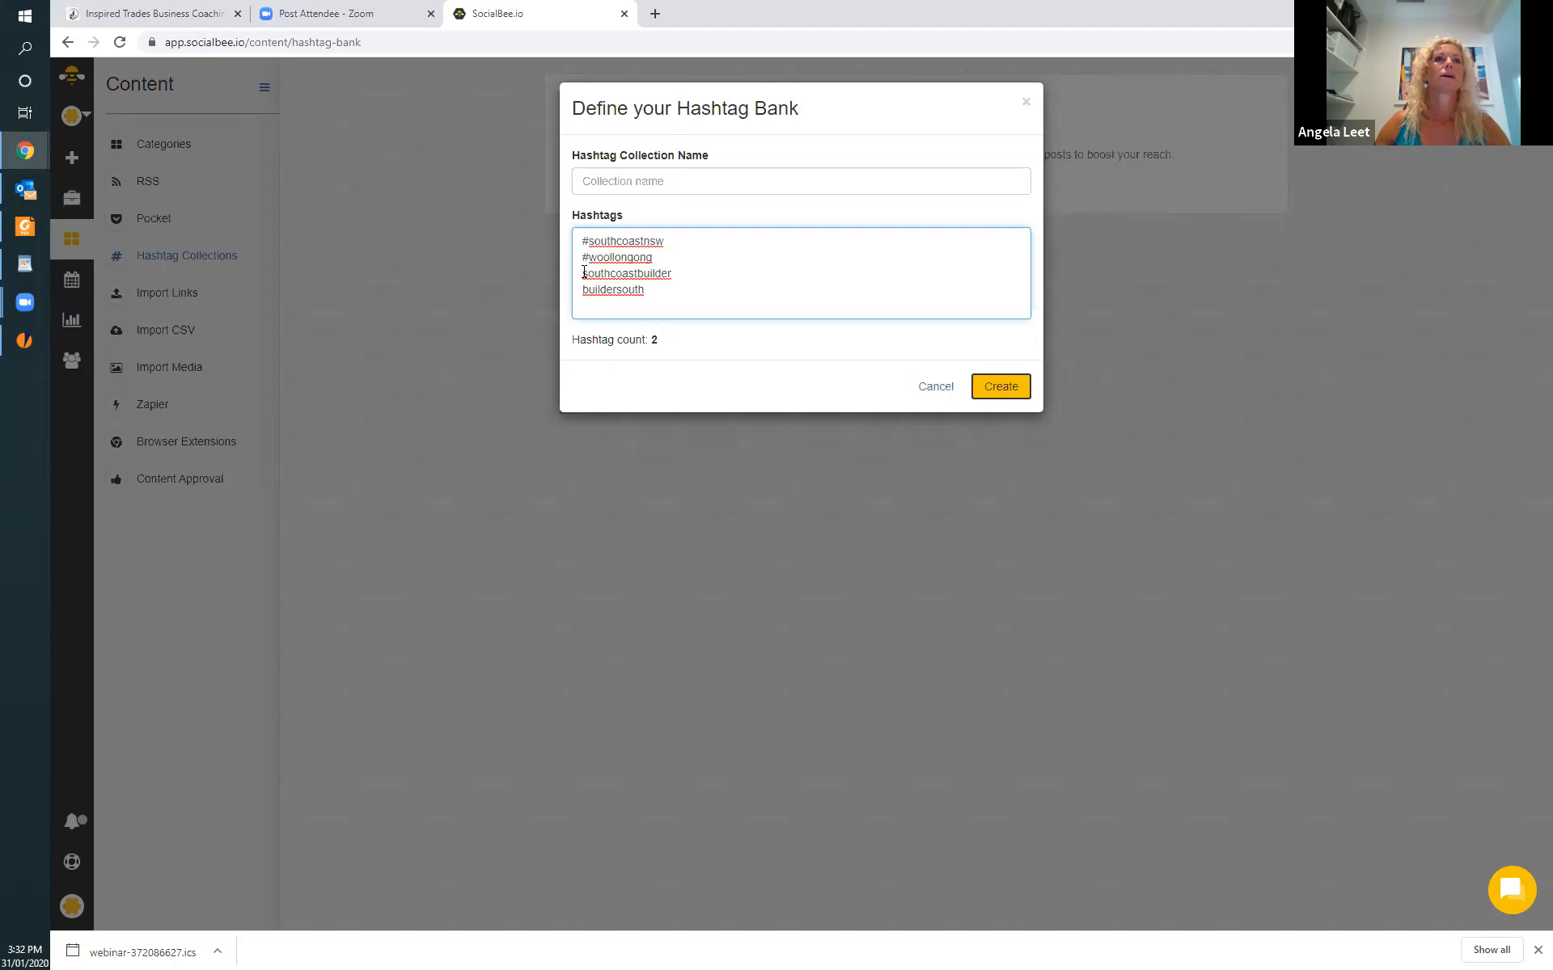
pyautogui.click(583, 273)
pyautogui.write('#')
pyautogui.click(582, 290)
pyautogui.write('#')
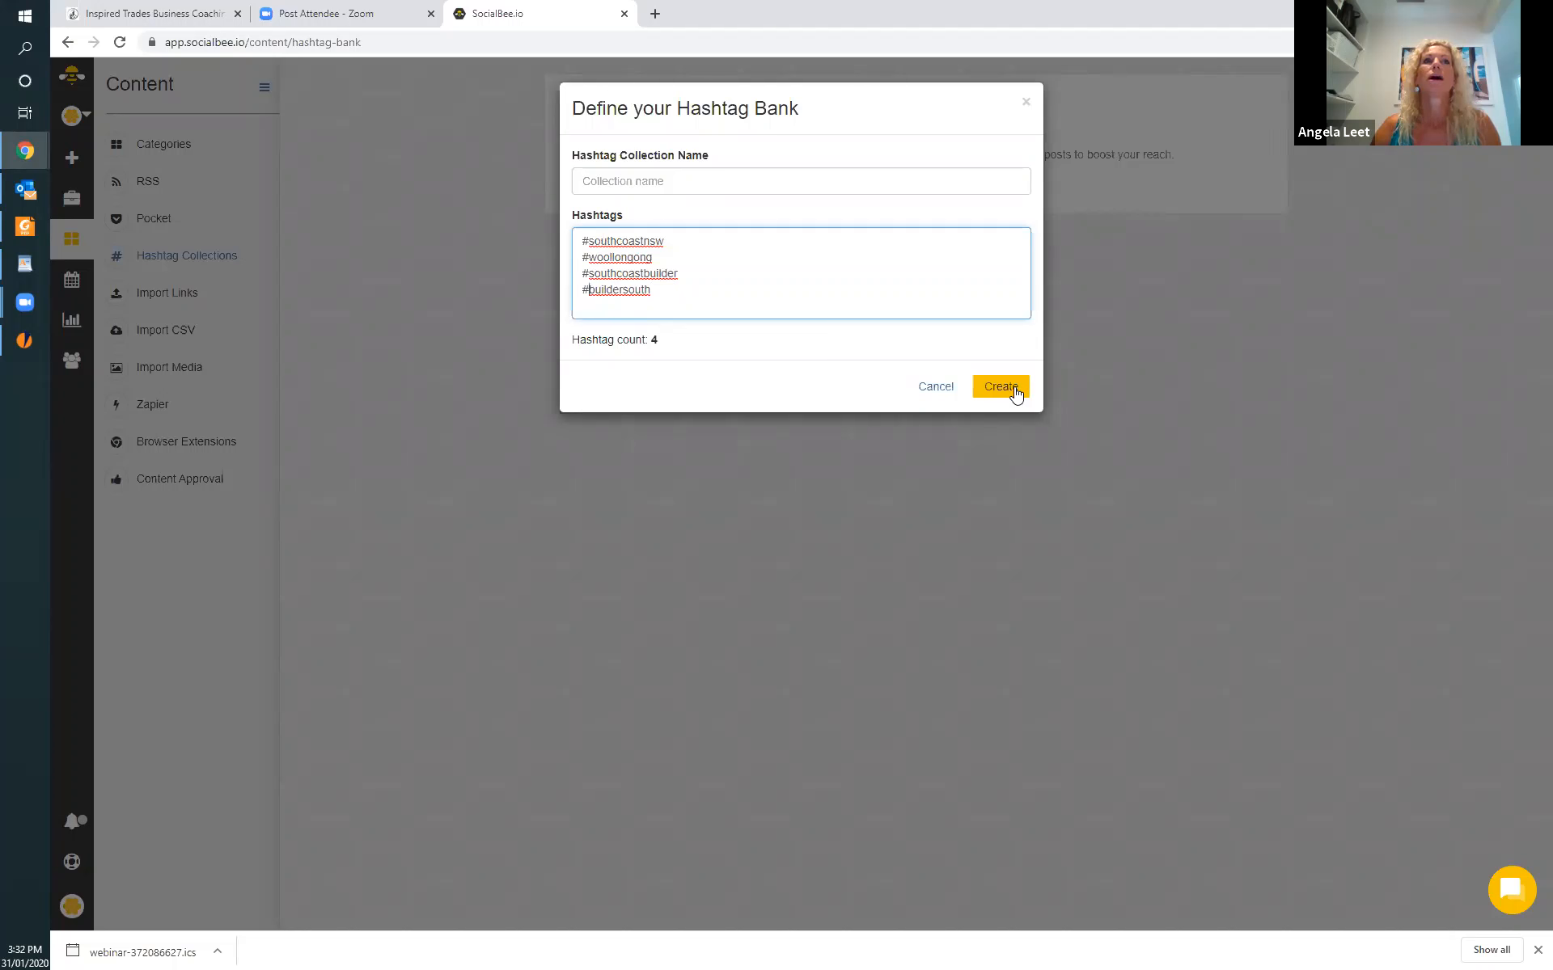
# Name the hashtag collection "south coast builder" and create it.
pyautogui.click(679, 181)
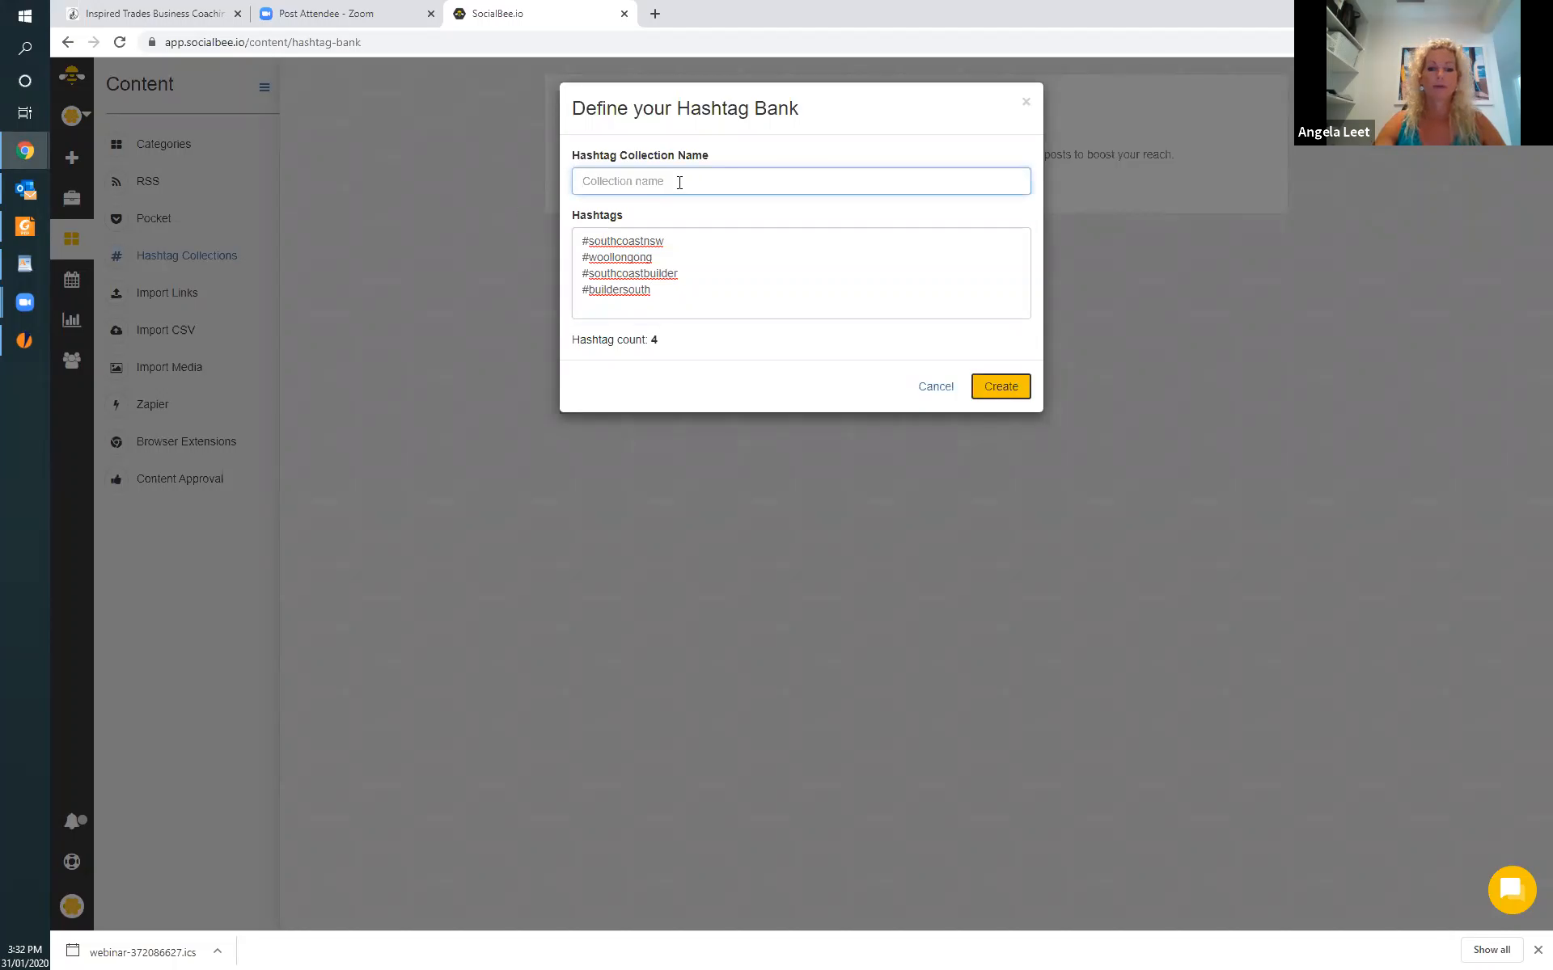
pyautogui.write('south coast')
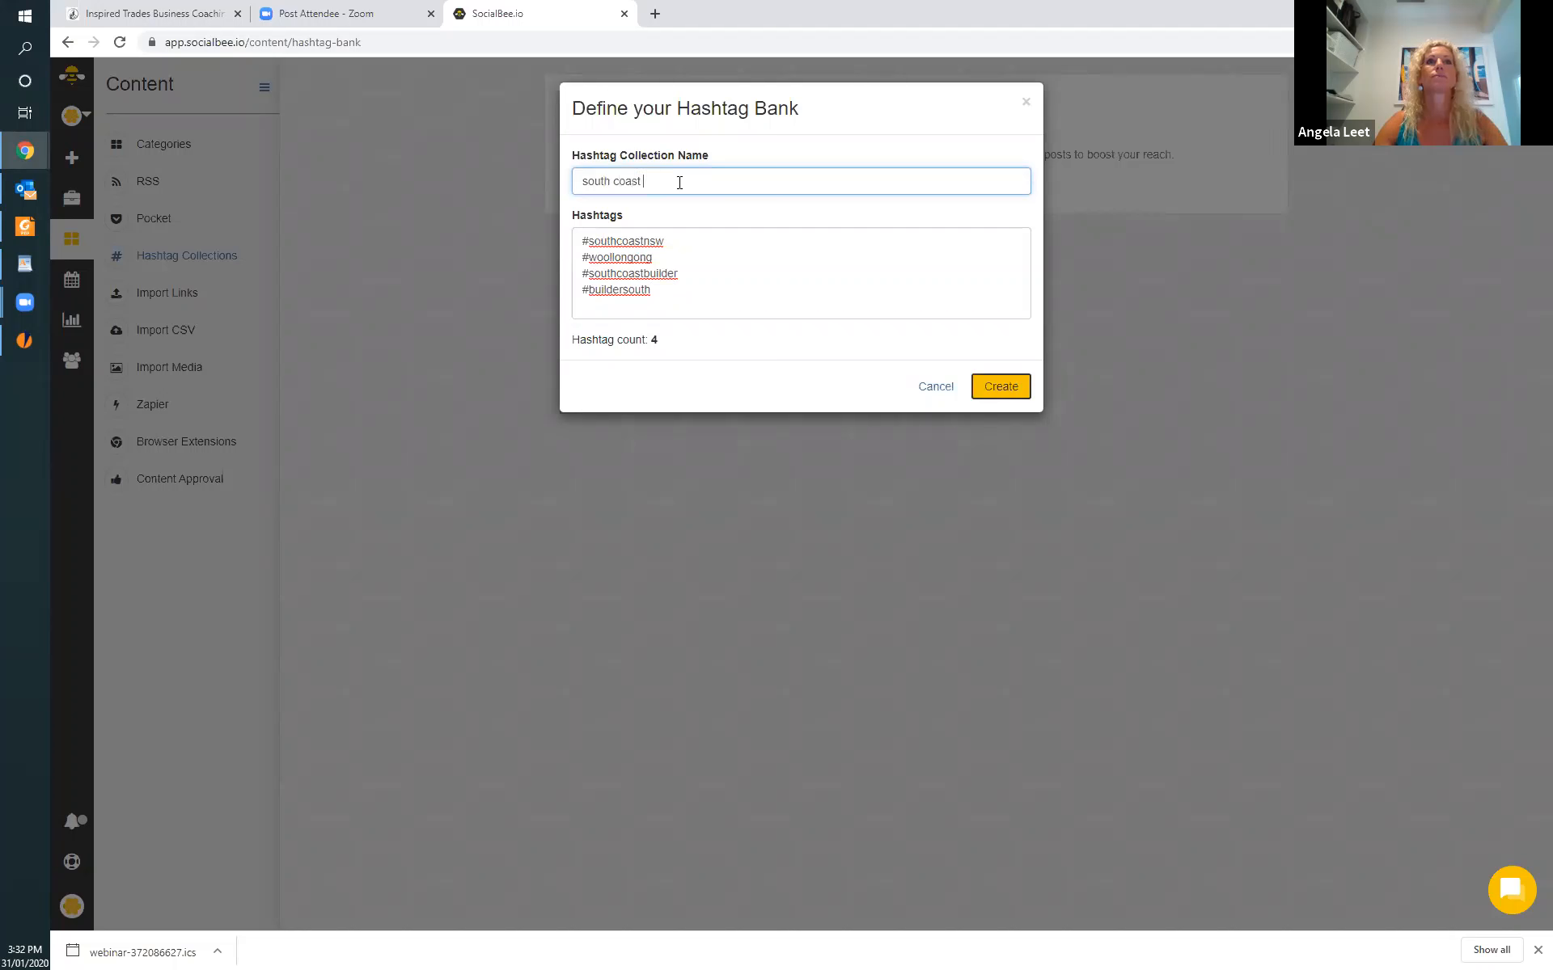
pyautogui.write(' builder')
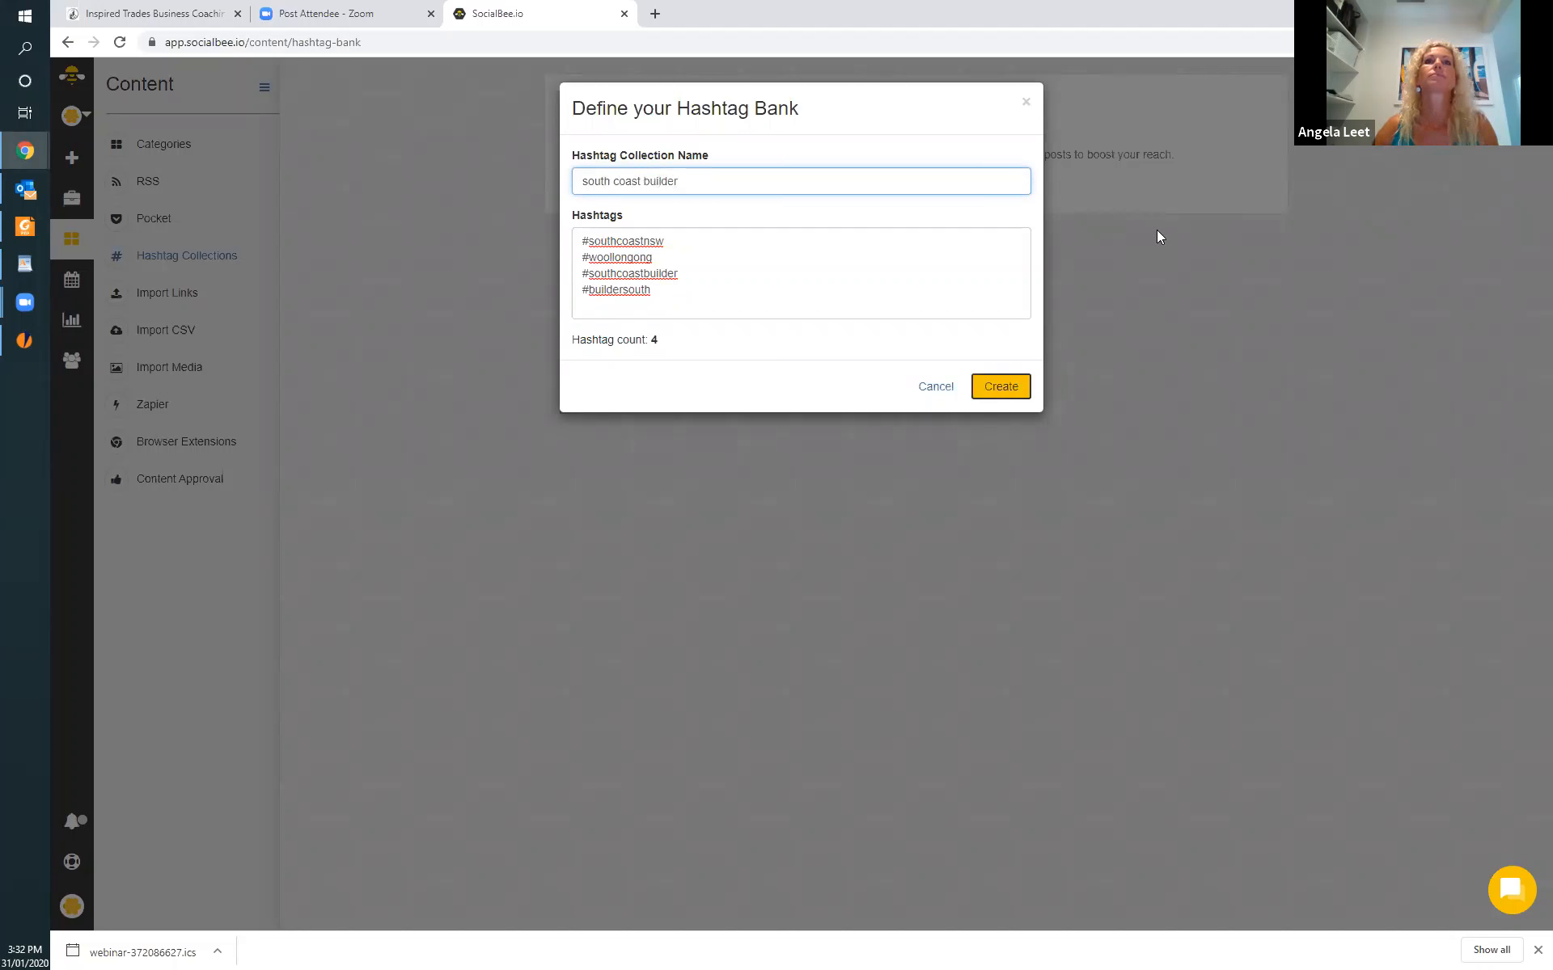
pyautogui.click(1016, 387)
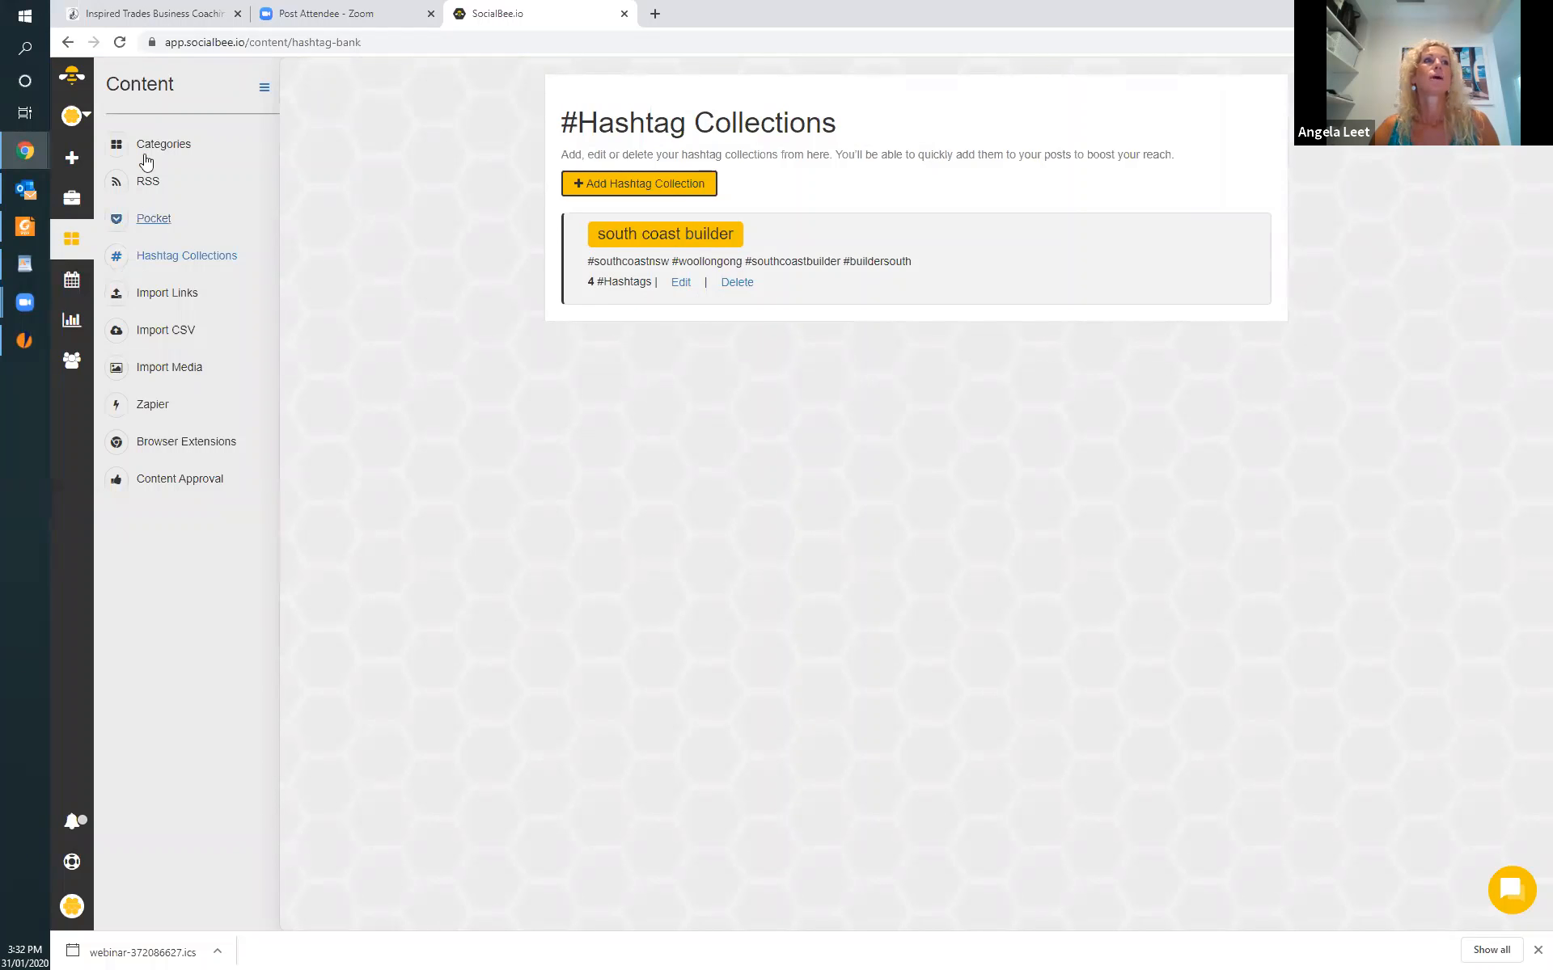
# Start a new post for all social profiles with the text "south coast builder wins awards".
pyautogui.click(73, 160)
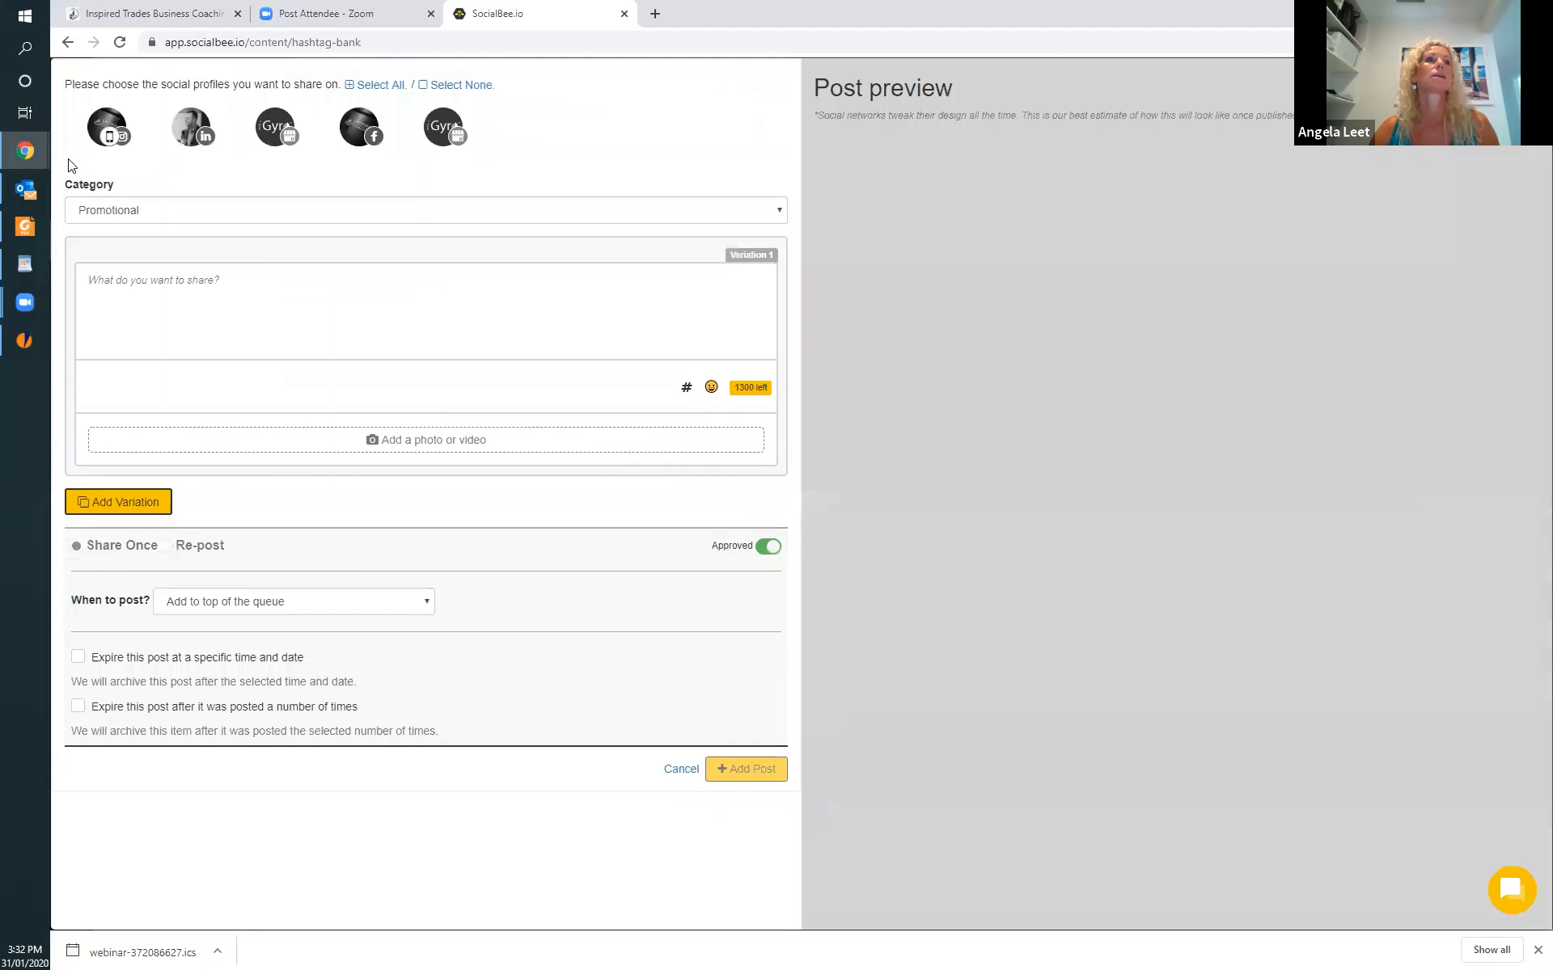
pyautogui.click(376, 85)
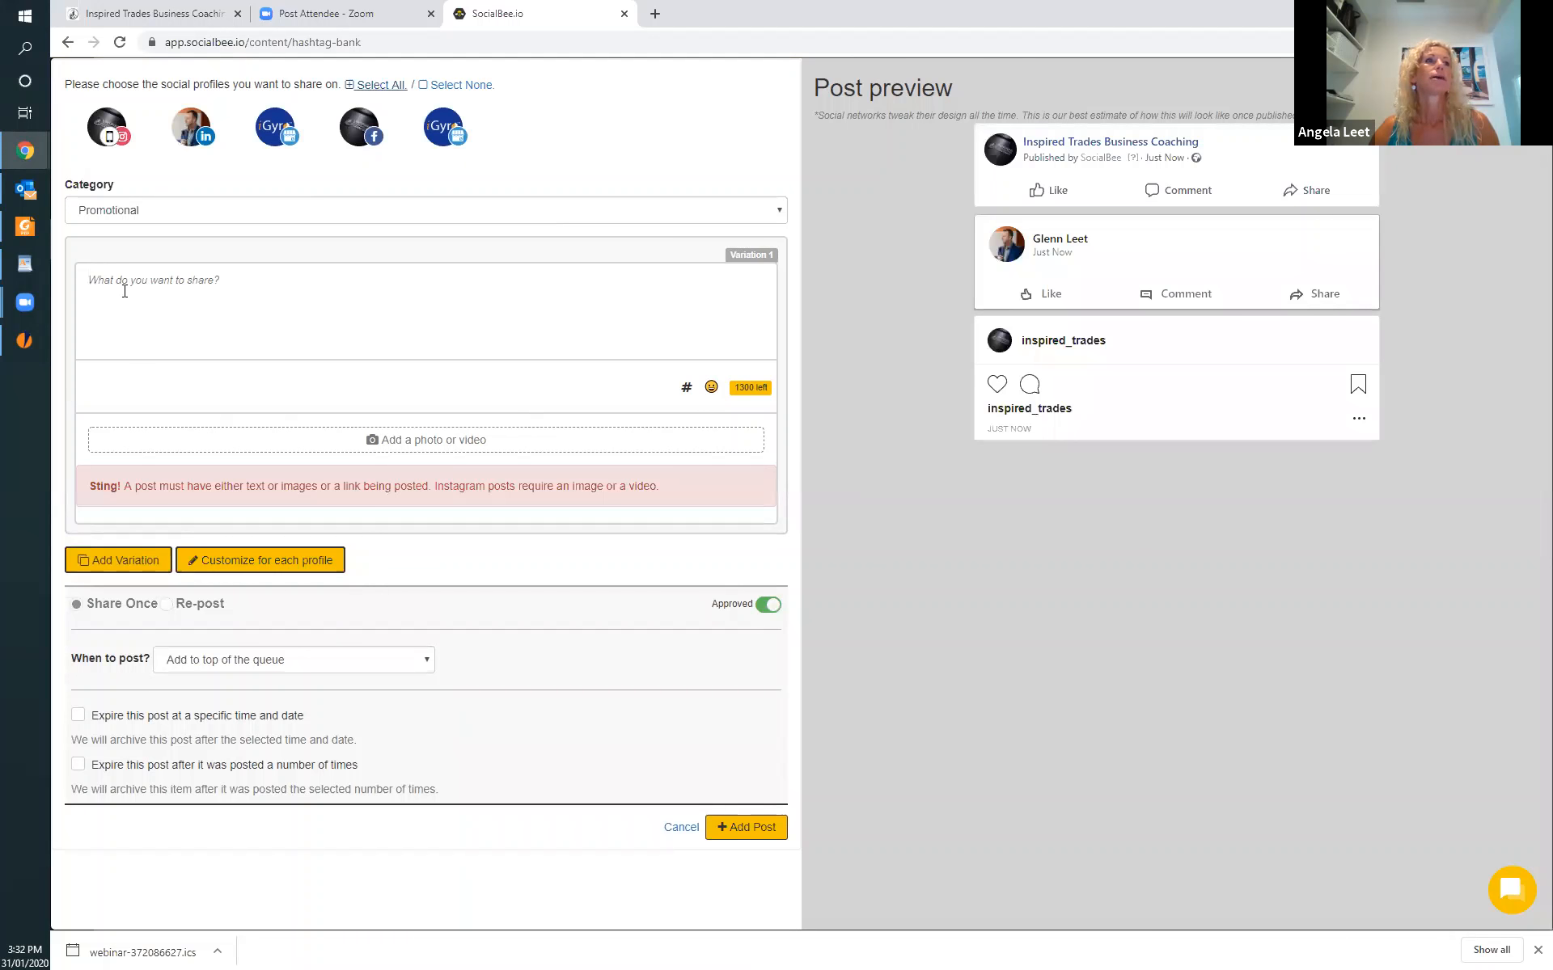
pyautogui.write('sou')
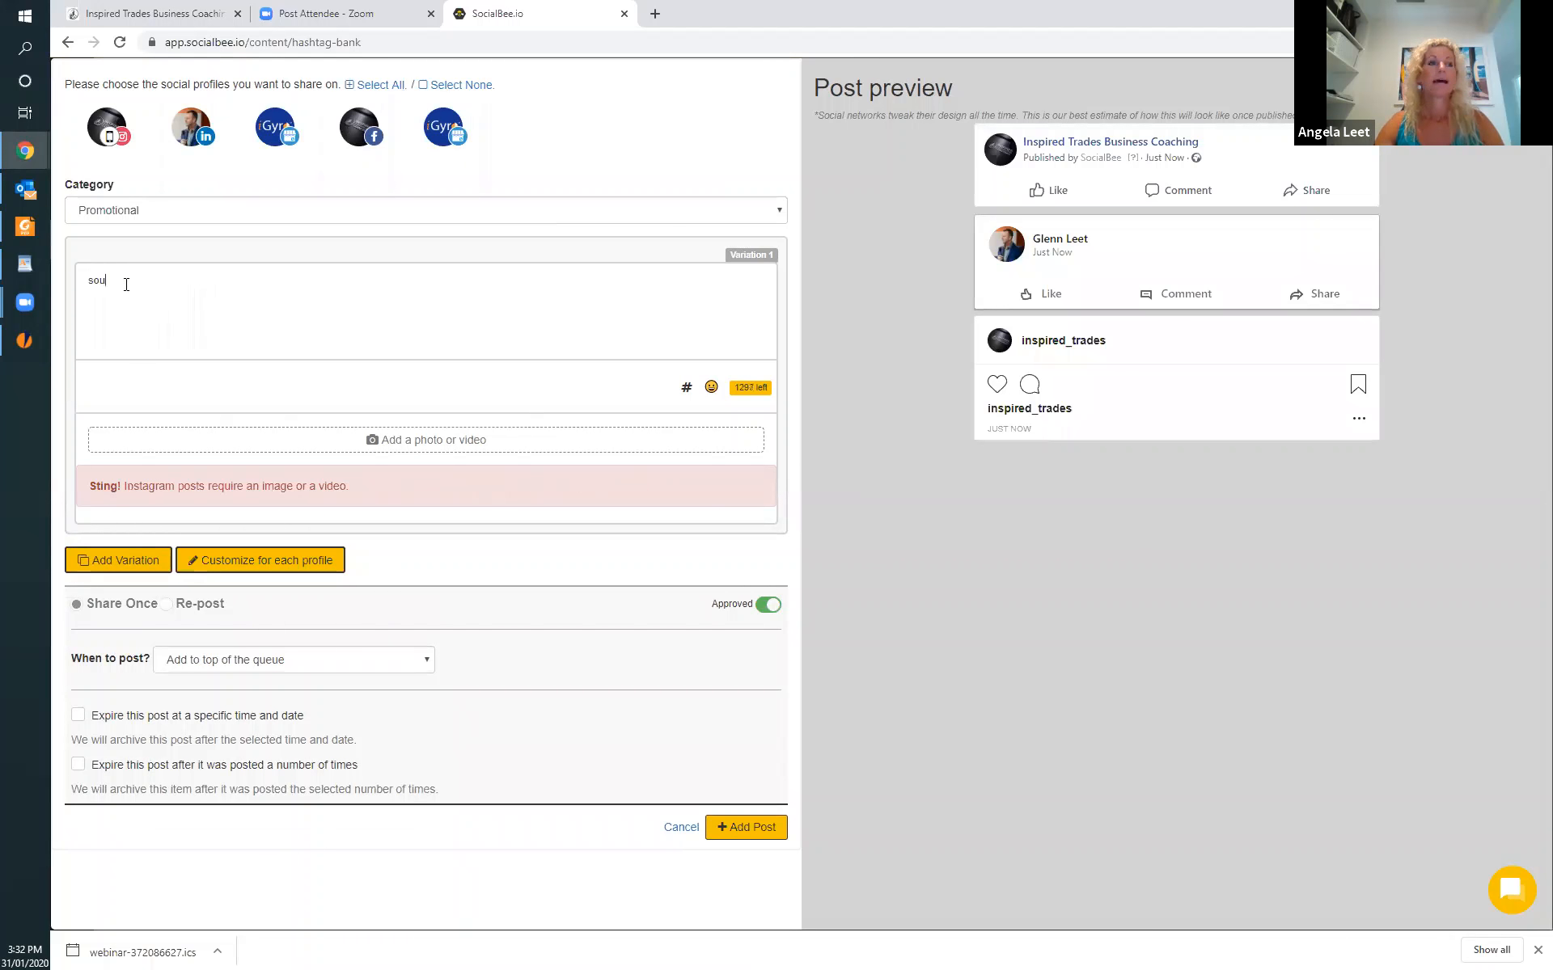
pyautogui.write('th crawt bu')
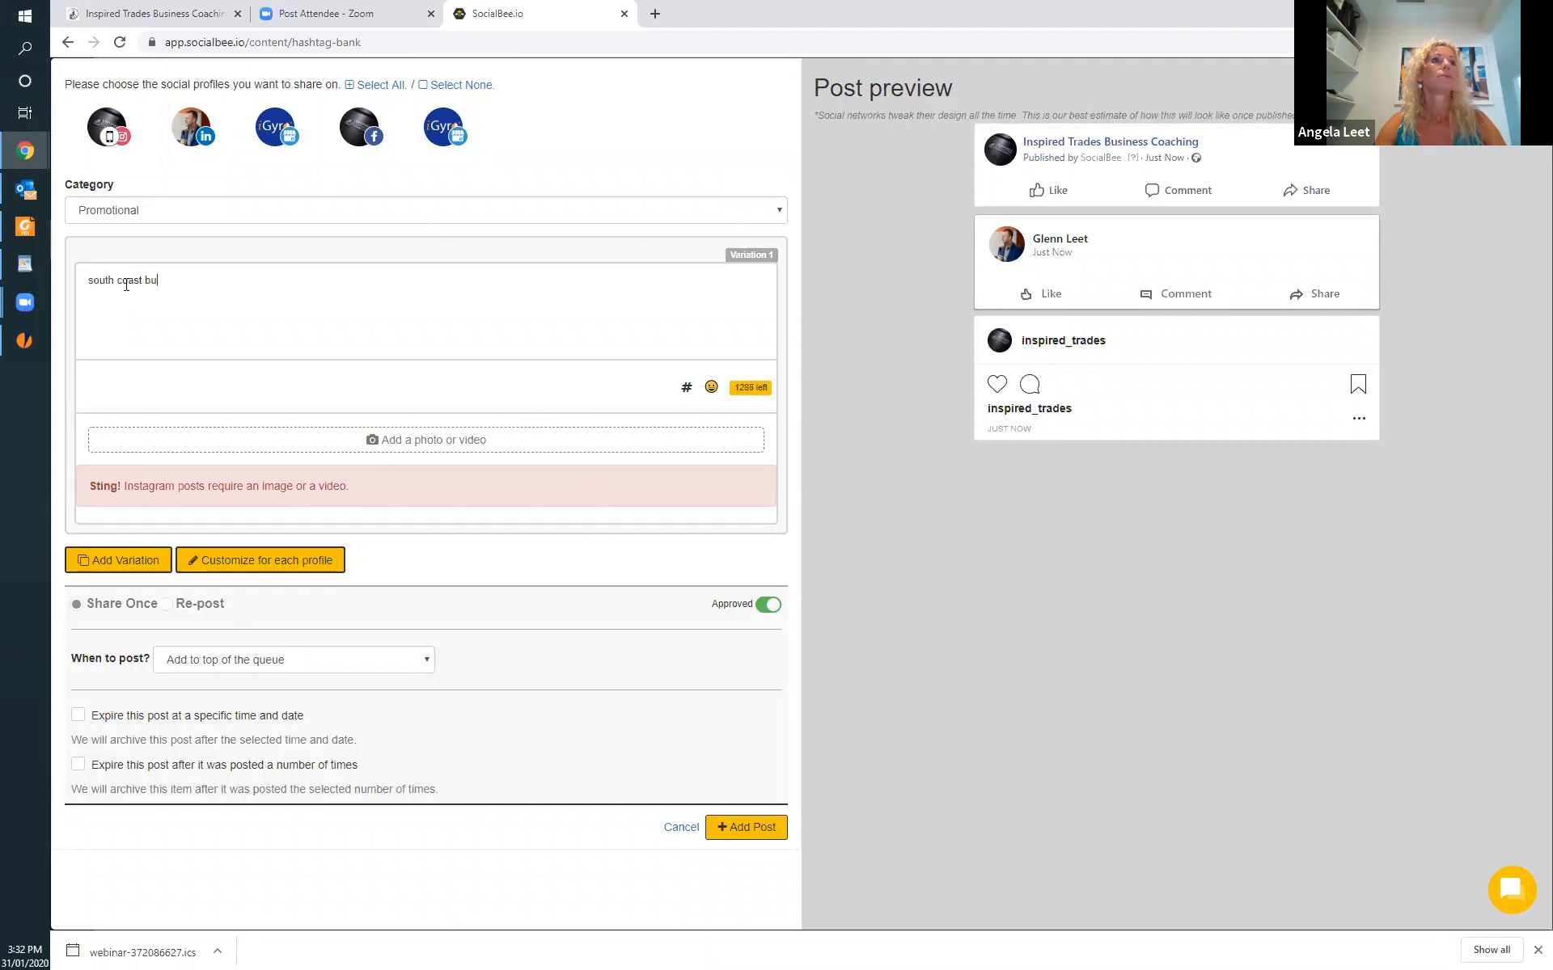
pyautogui.write('ilder wins a')
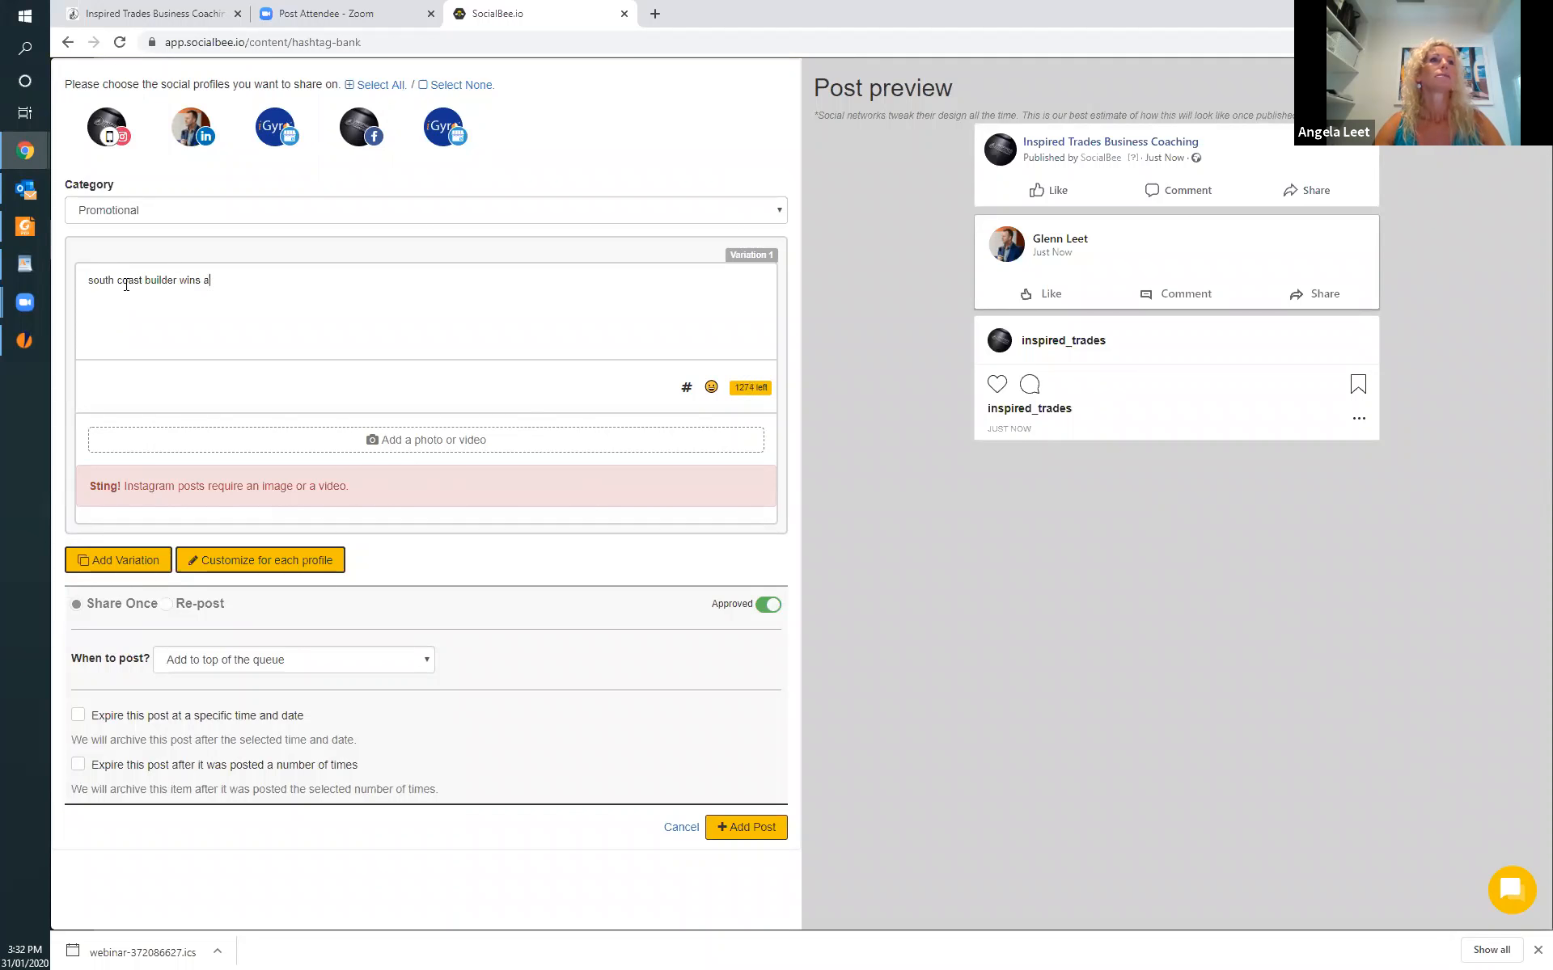
pyautogui.write('wards')
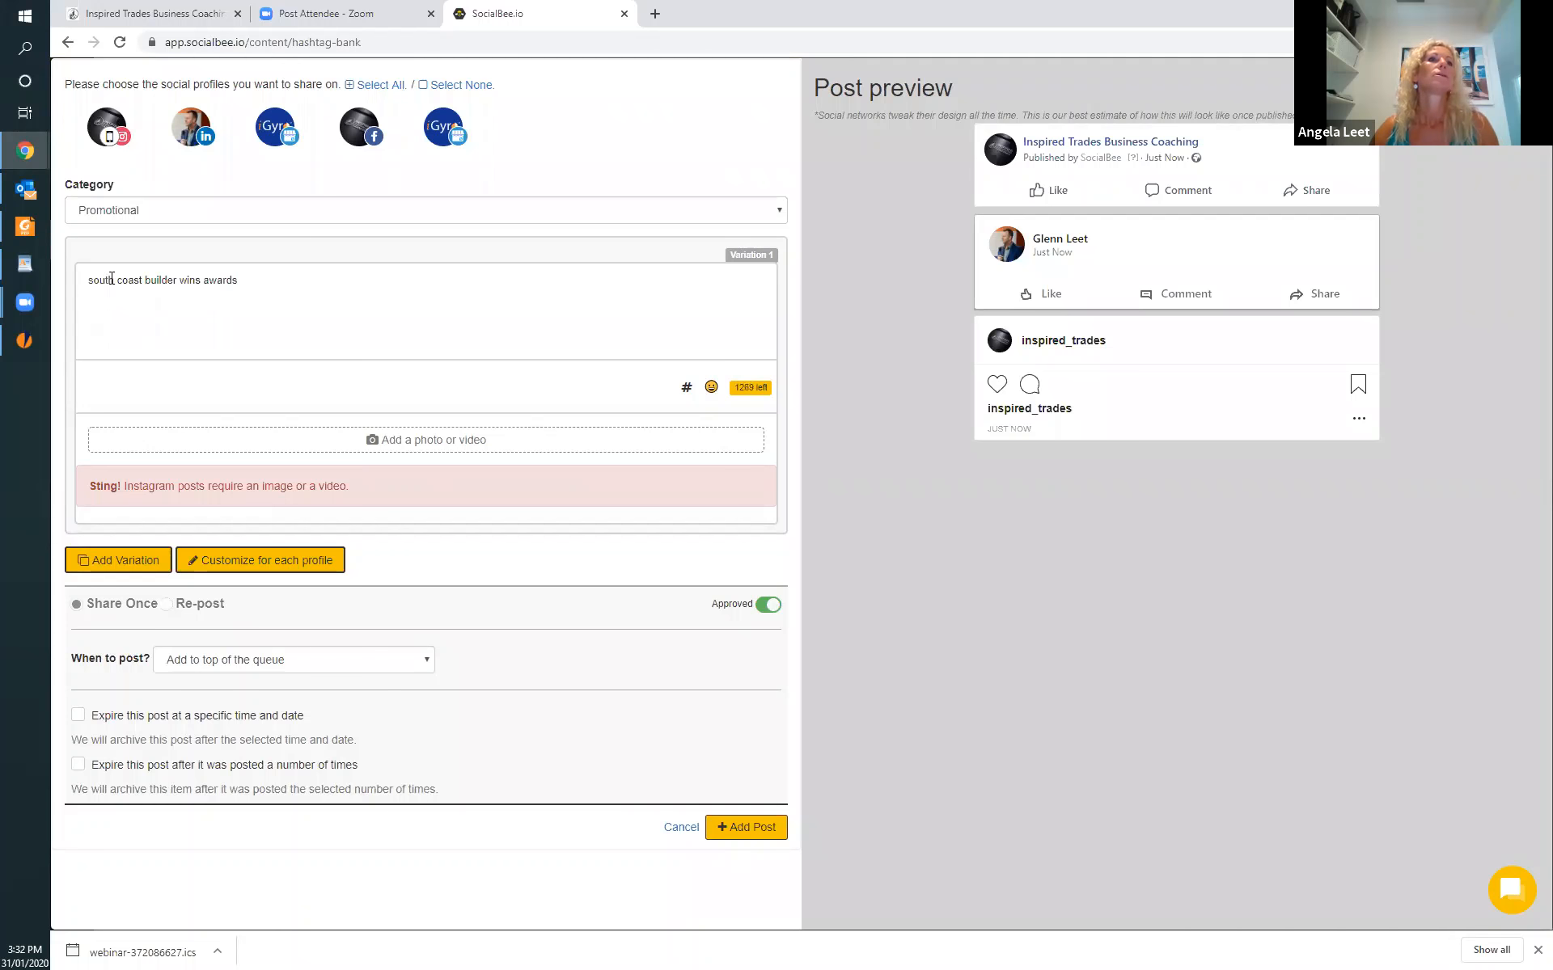
# Attach the image "streamline your business.jpg" from the Desktop to the new post.
pyautogui.click(380, 443)
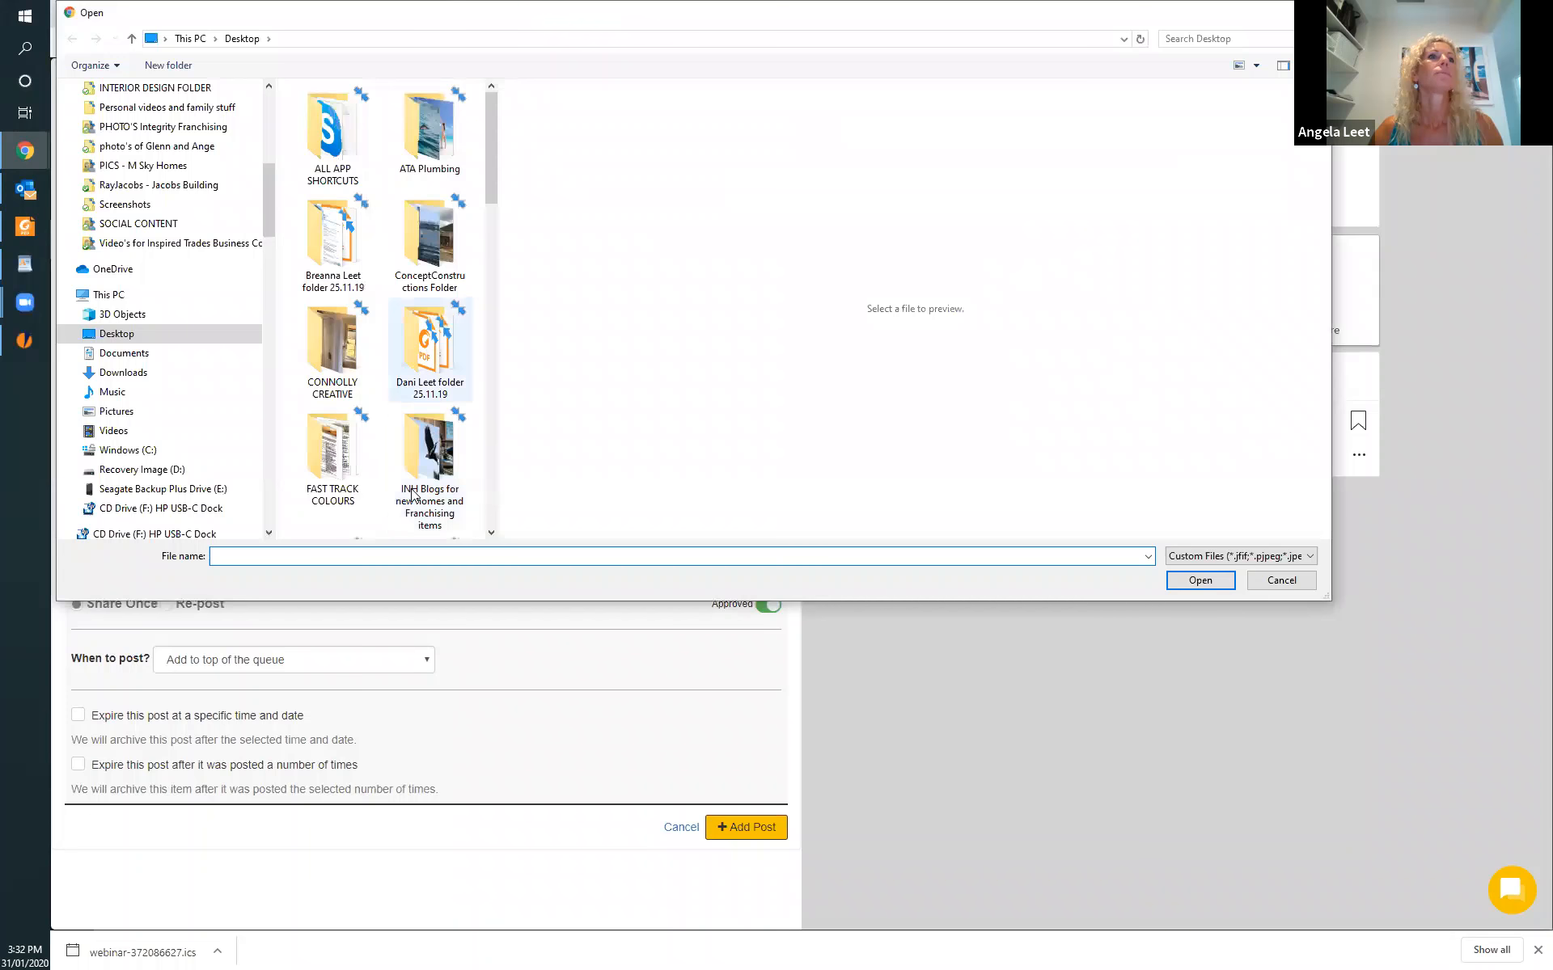
pyautogui.scroll(-10, 386, 418)
pyautogui.scroll(10, 387, 418)
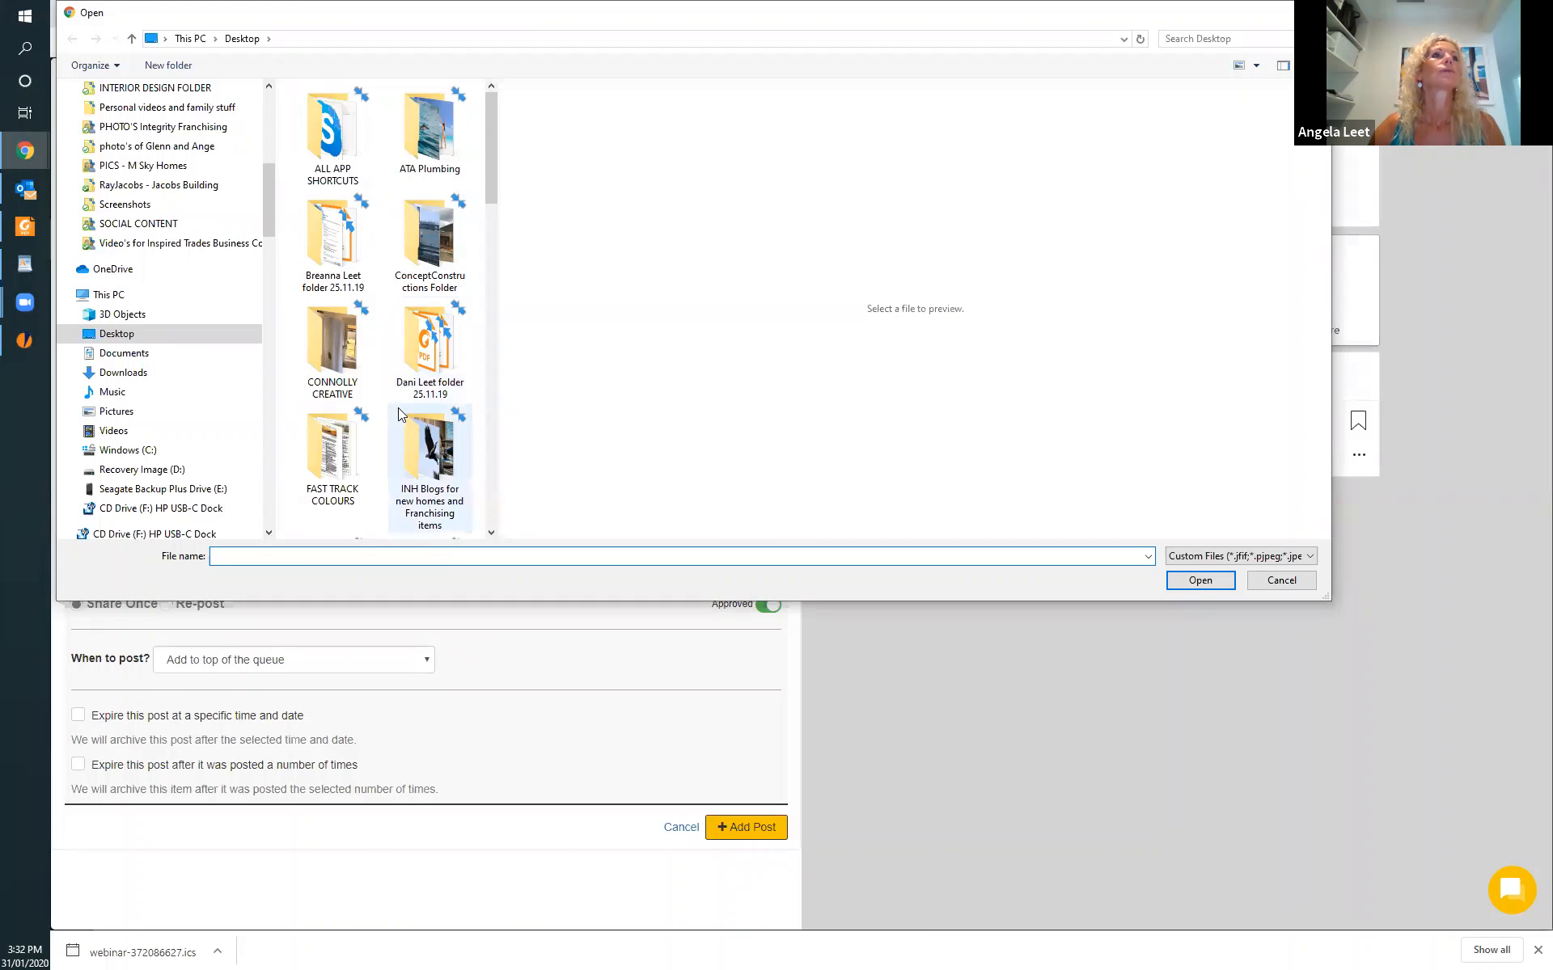
pyautogui.scroll(-10, 398, 408)
pyautogui.click(447, 482)
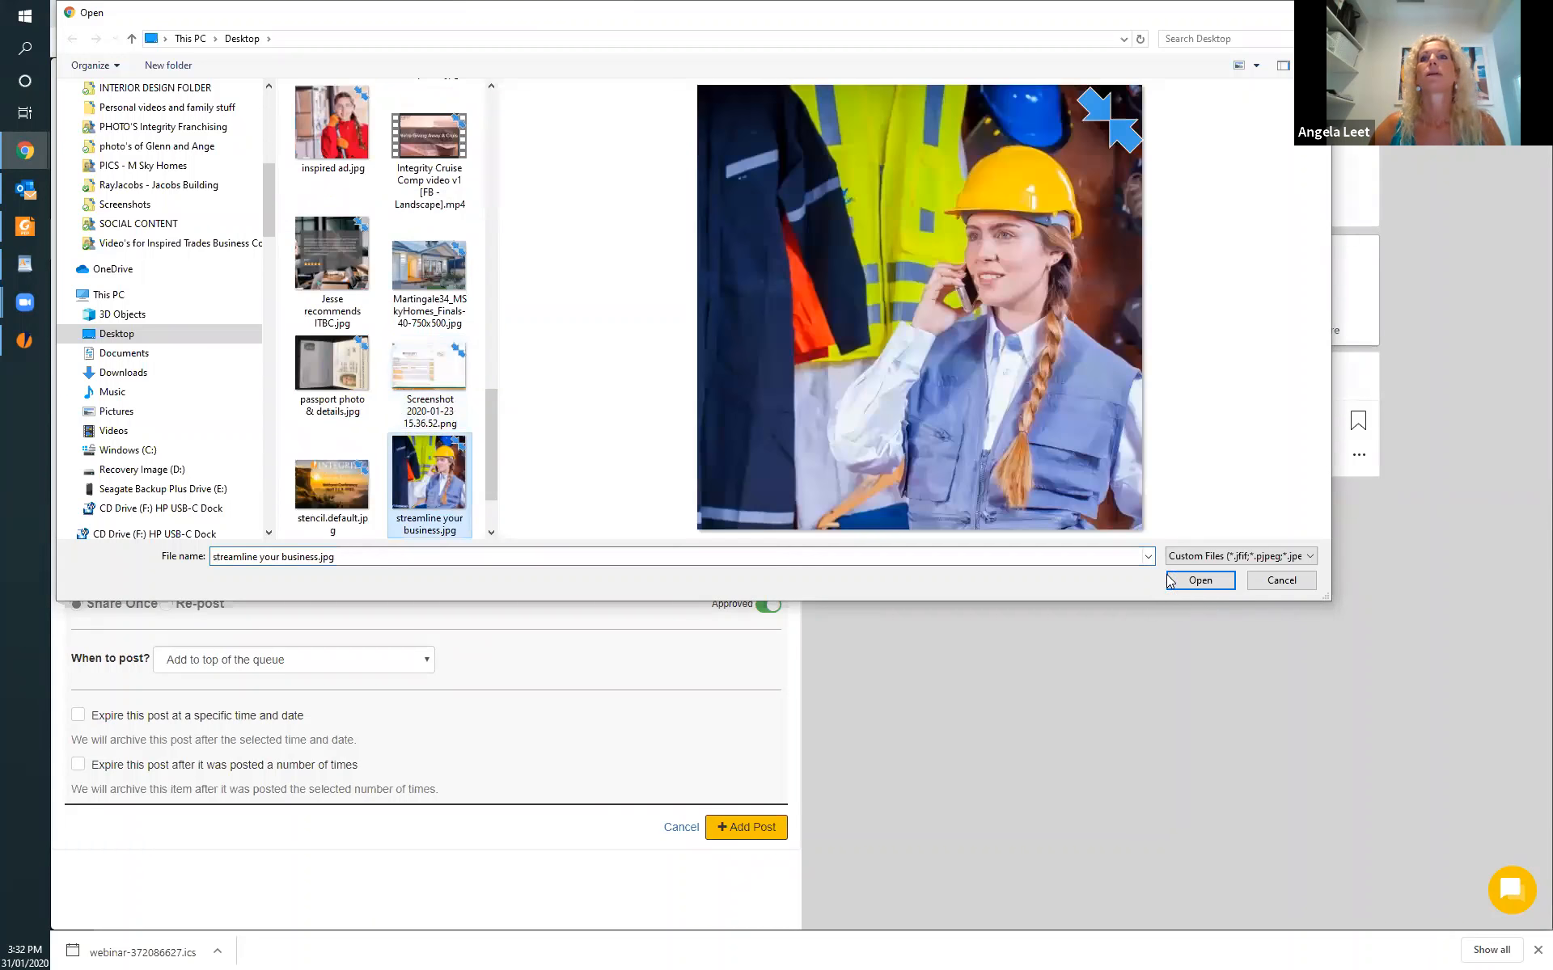
pyautogui.click(1201, 579)
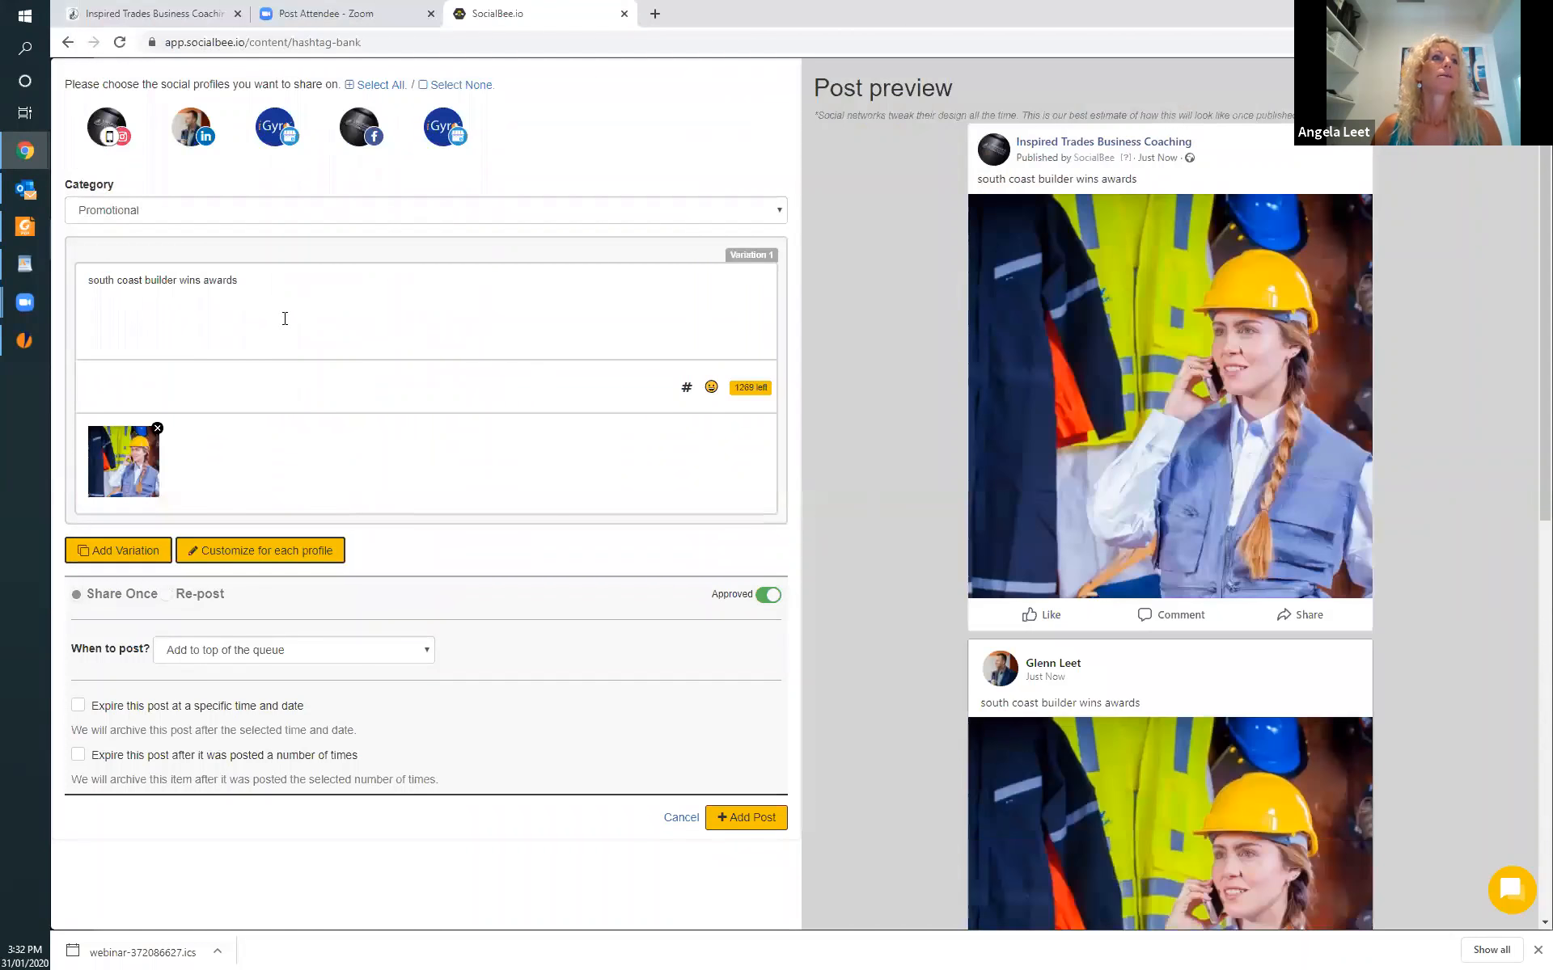
# Insert the south coast builder hashtag collection below the post text after a blank line, and delete the hashtags again.
pyautogui.click(687, 387)
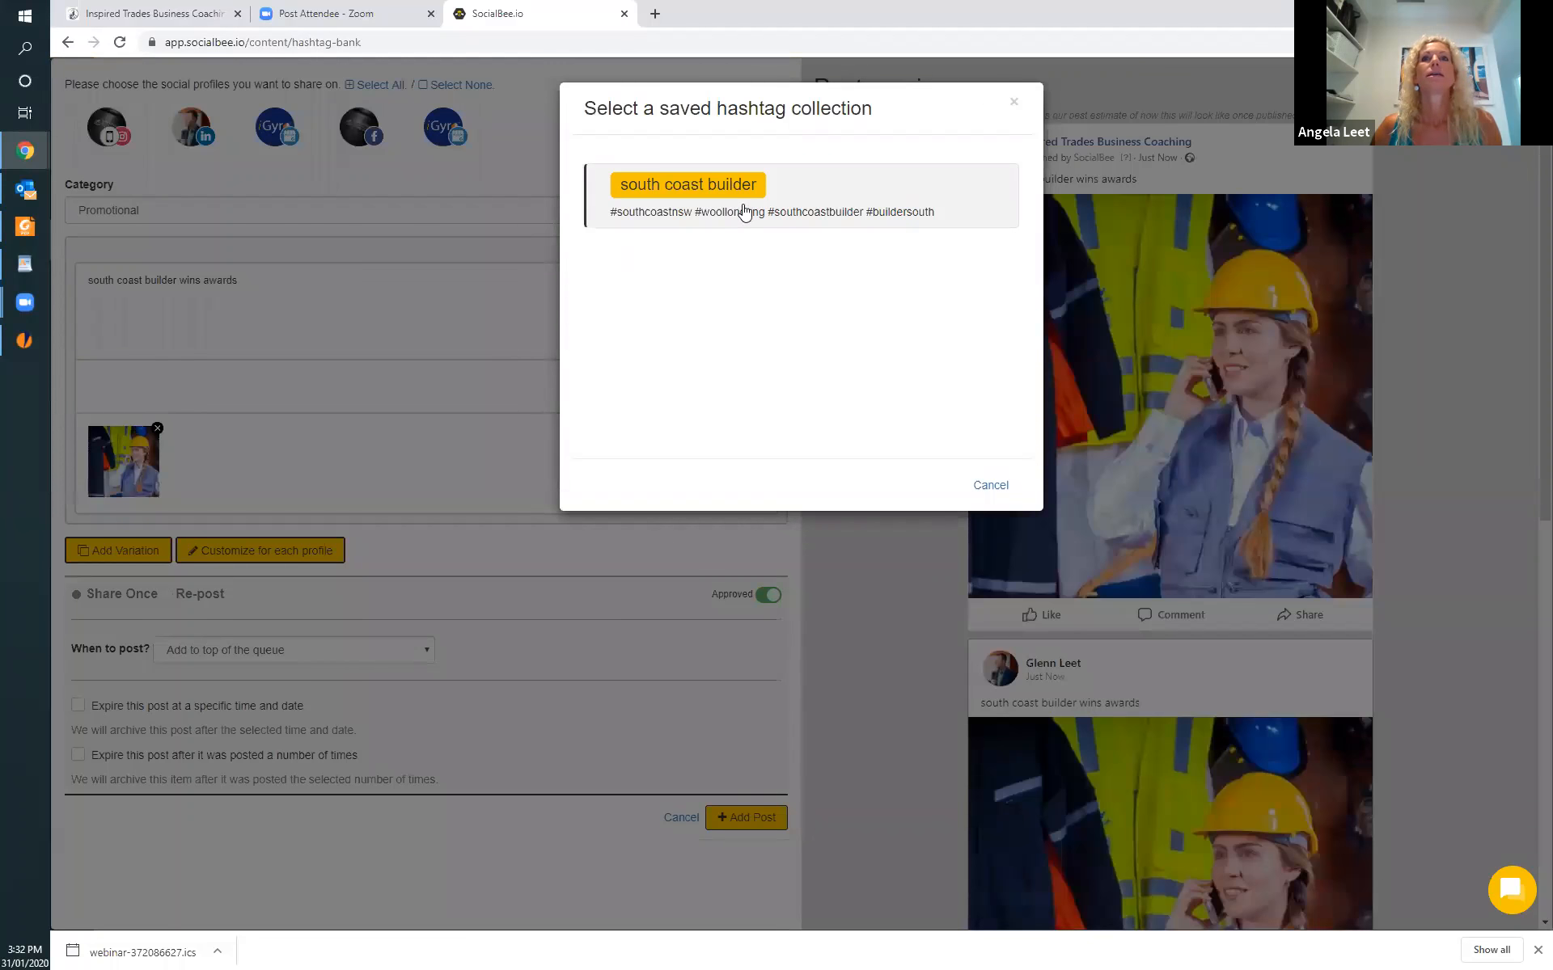
pyautogui.click(745, 212)
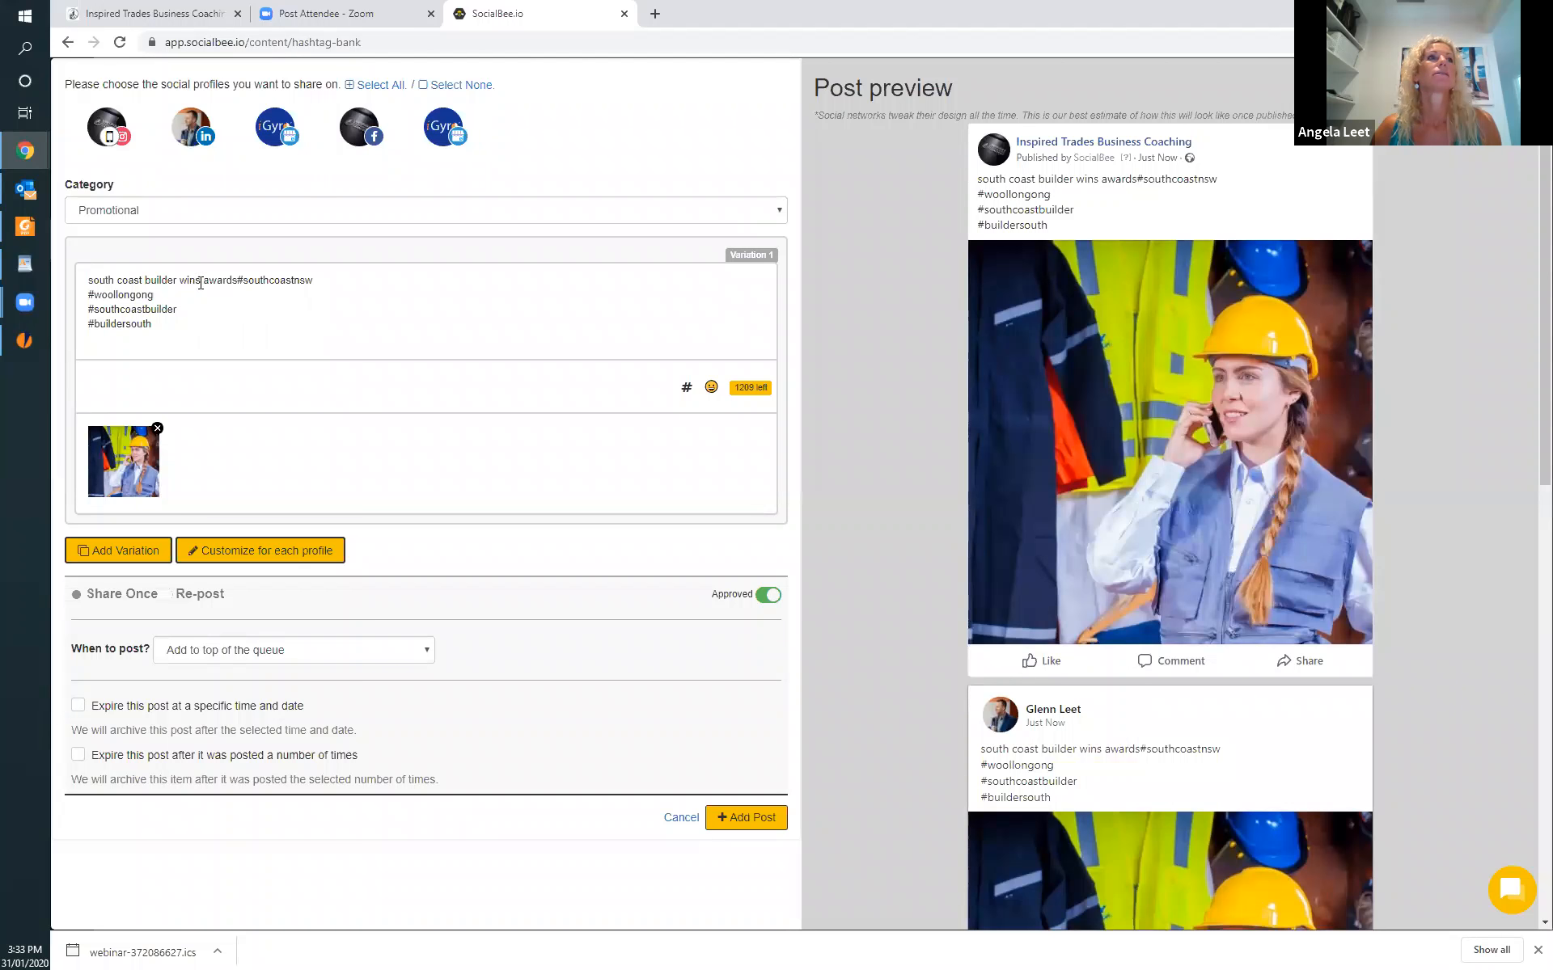
pyautogui.click(238, 276)
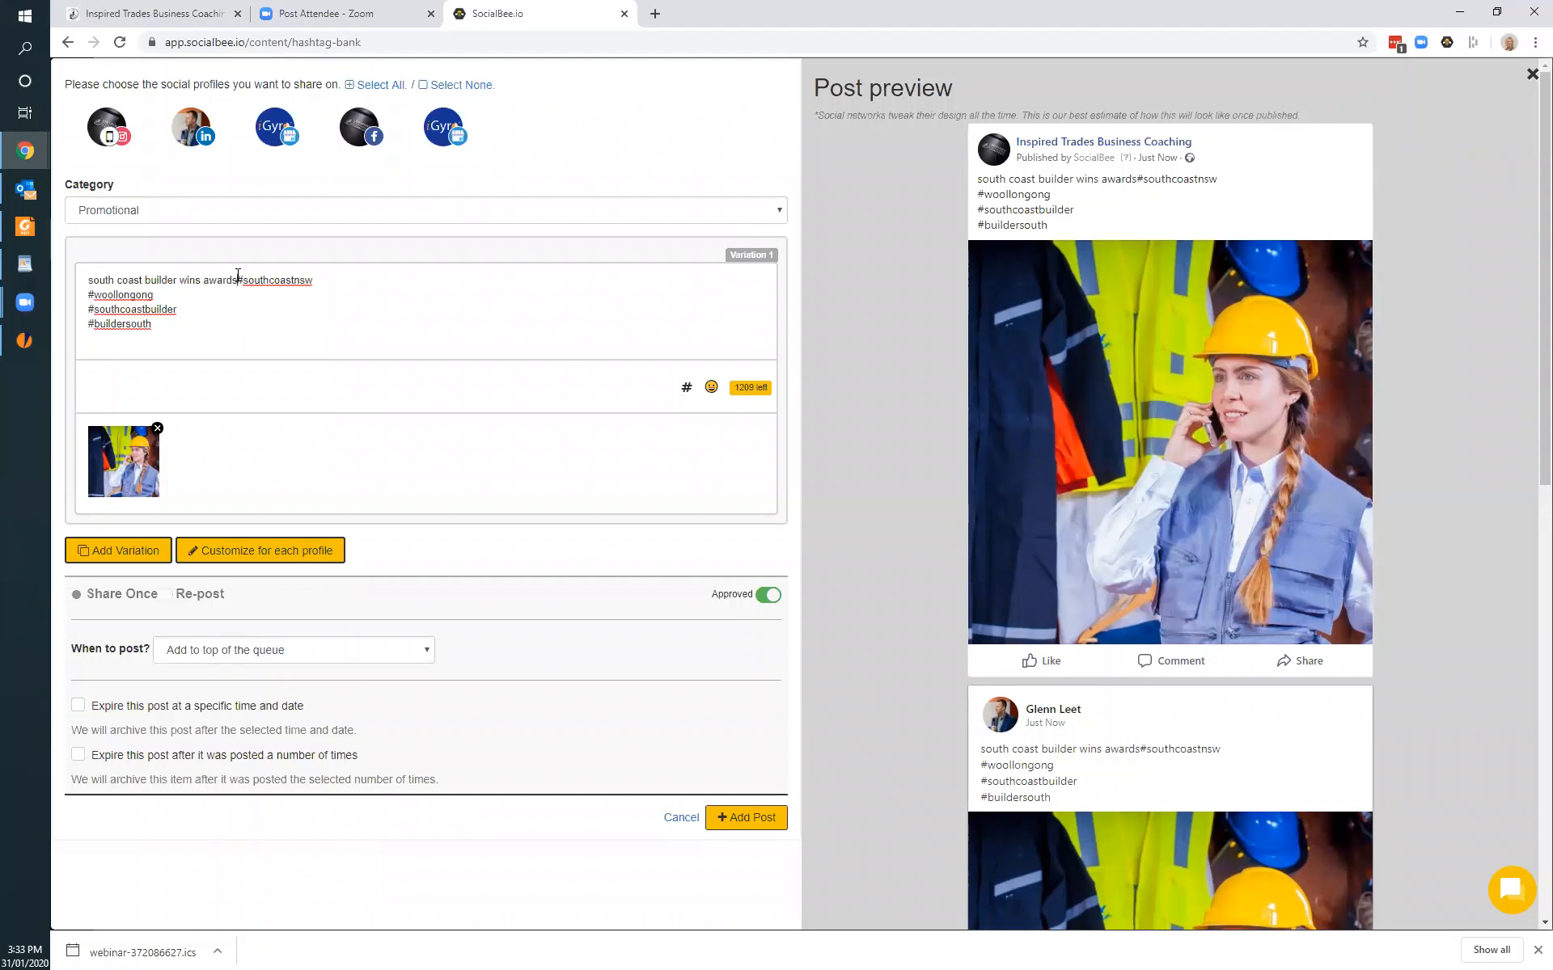
pyautogui.press('Return')
pyautogui.press('Return')
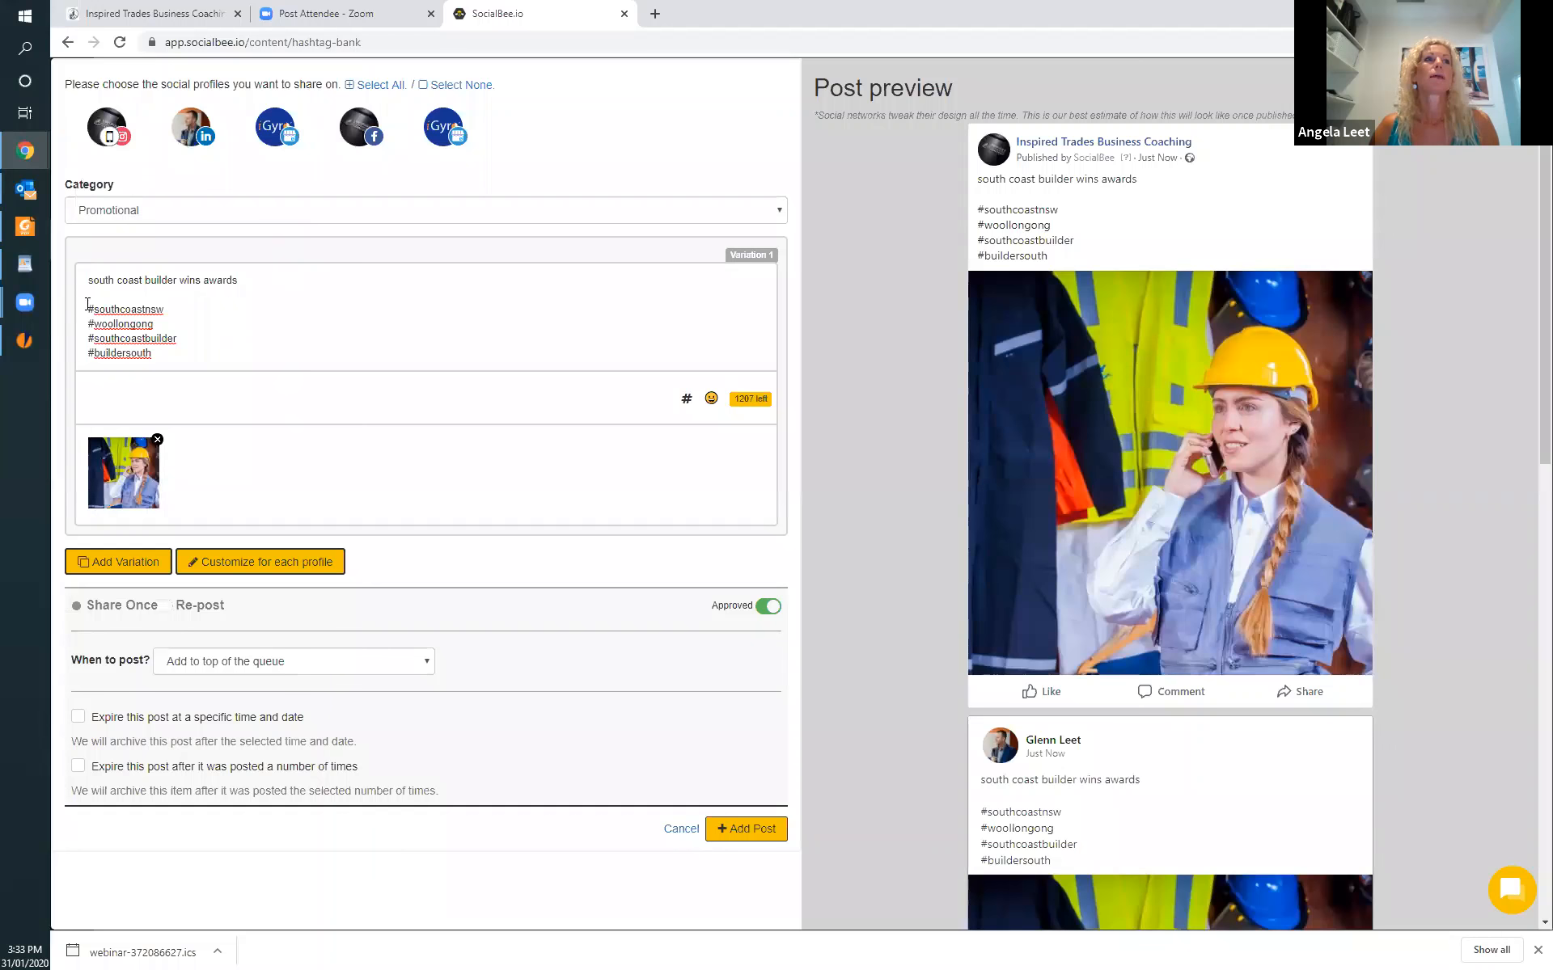
pyautogui.moveTo(89, 295); pyautogui.dragTo(263, 361)
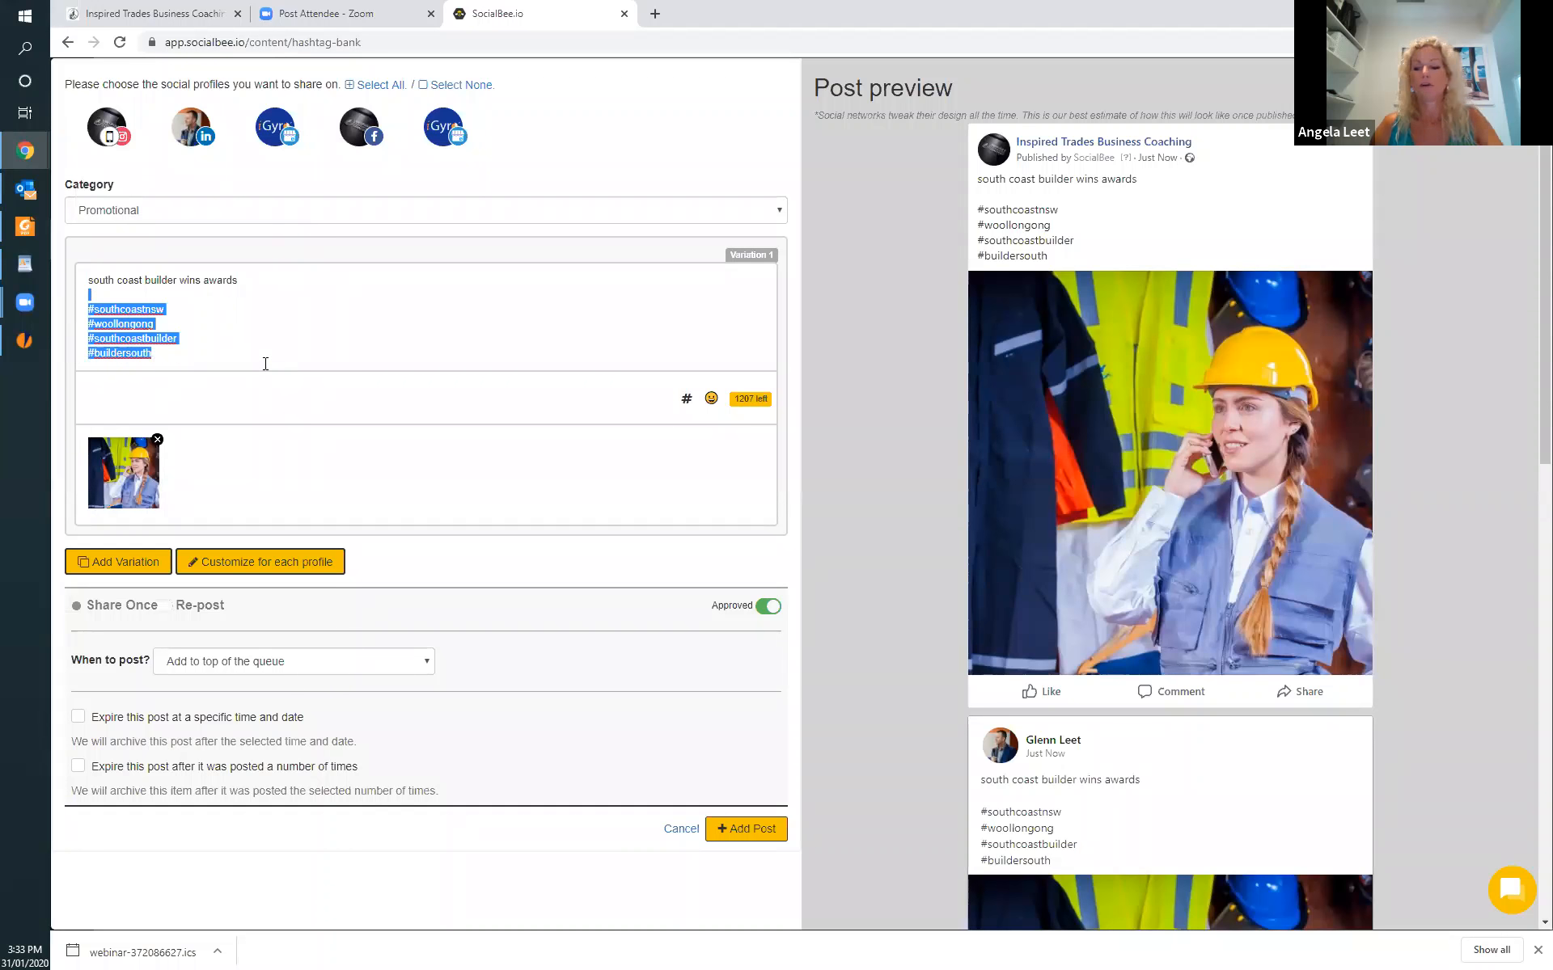
pyautogui.press('BackSpace')
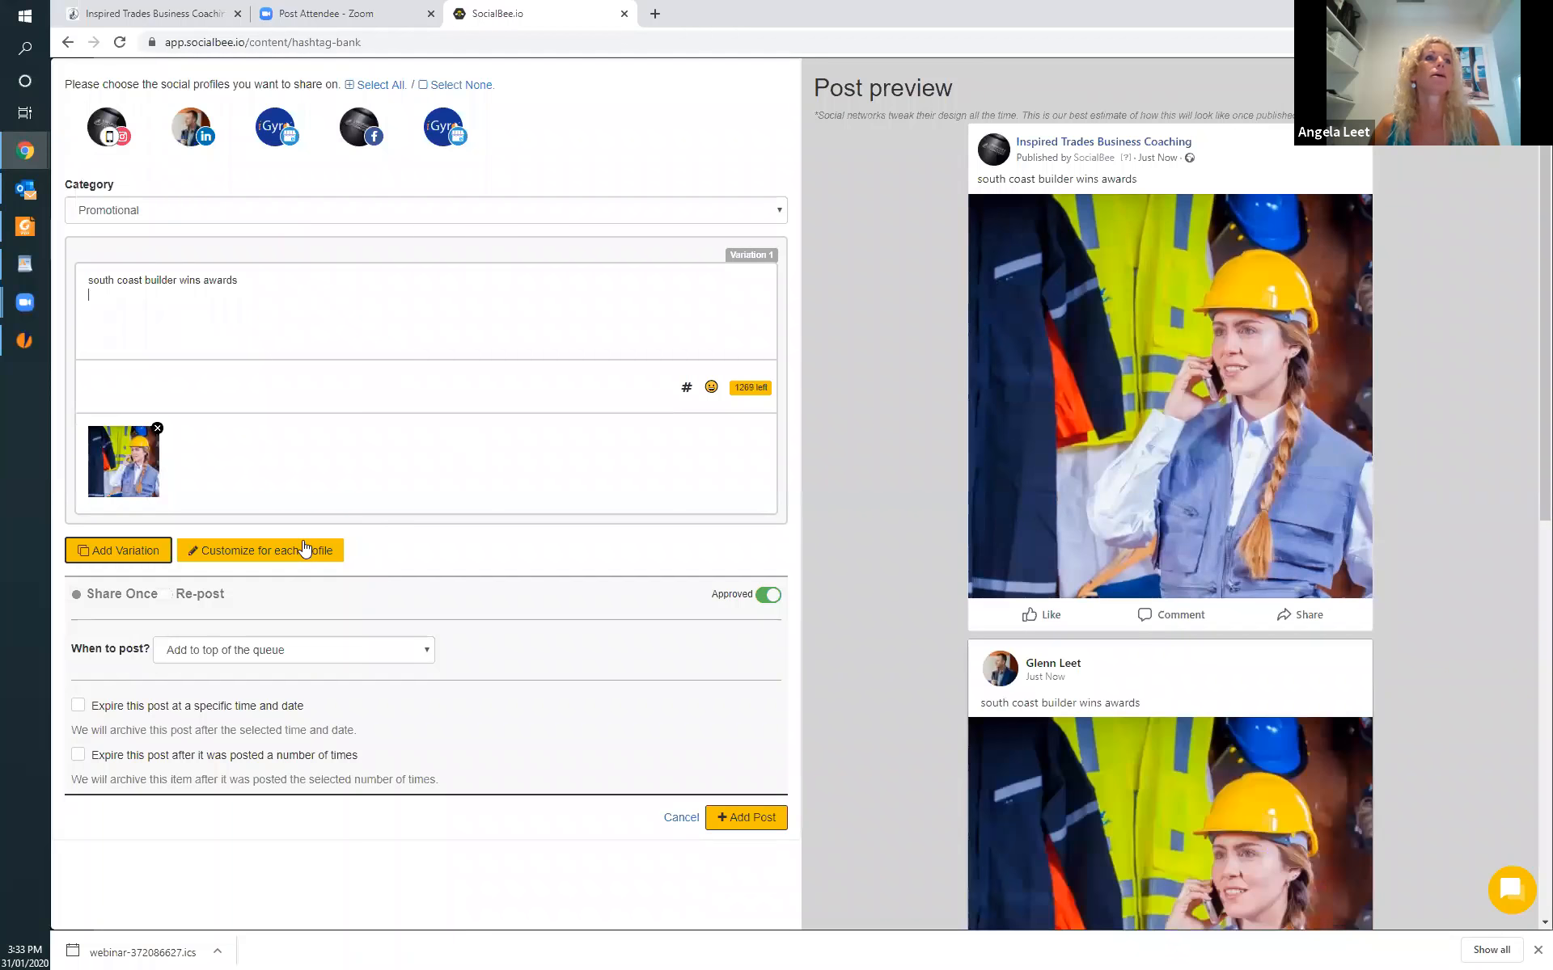
# Customize the post for each profile and add the south coast builder hashtag collection to the Instagram version only.
pyautogui.click(304, 556)
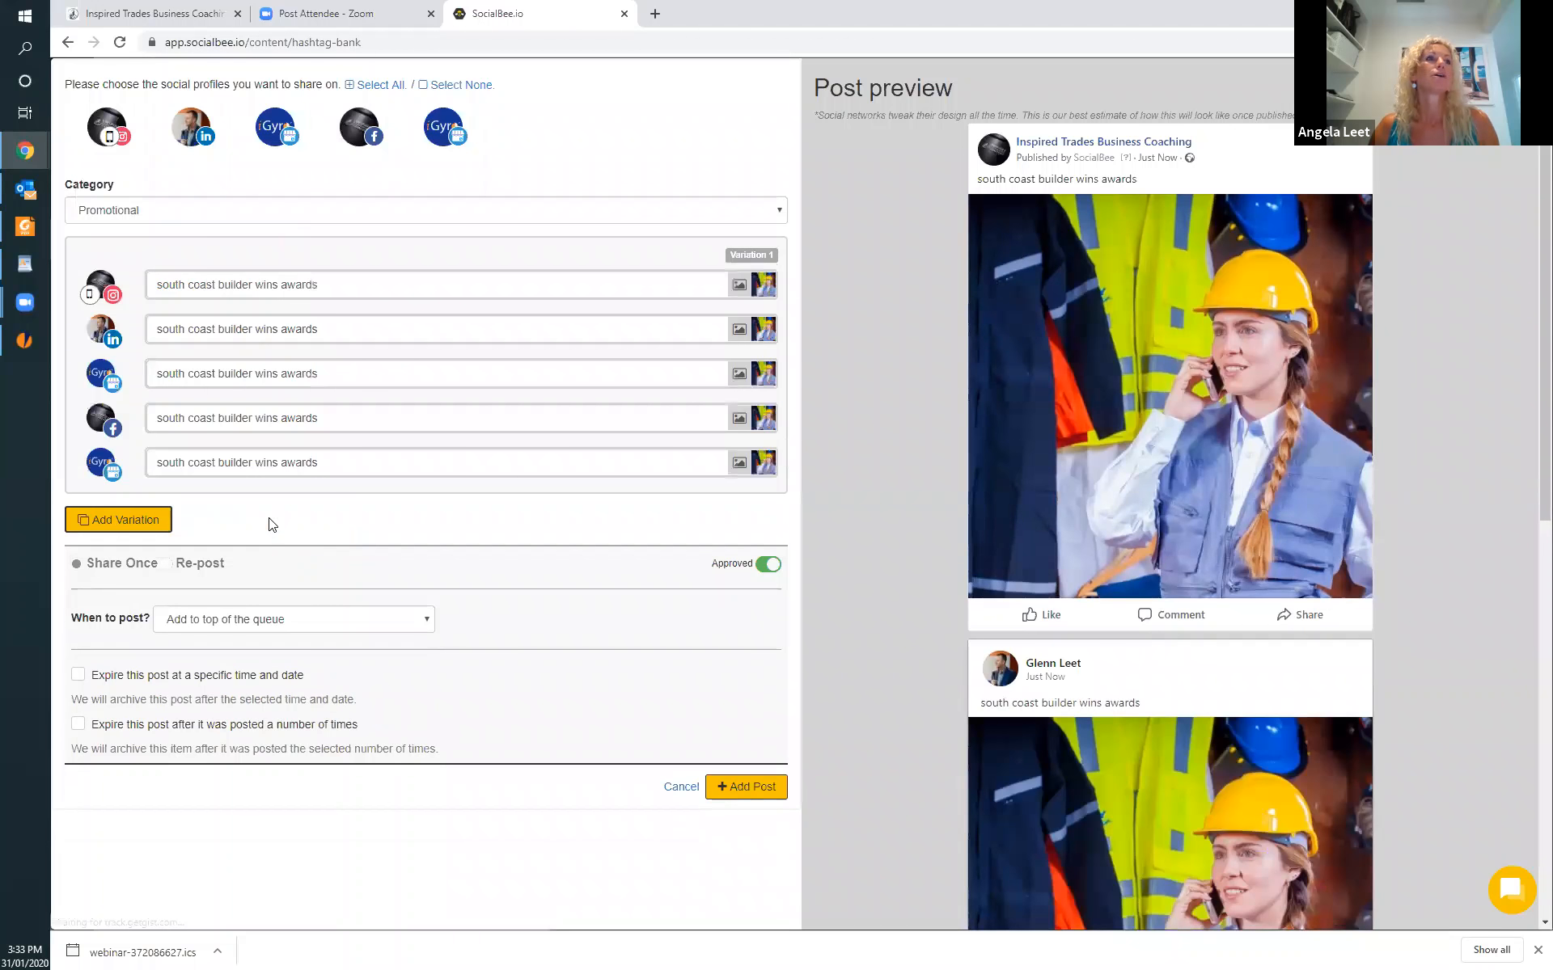
pyautogui.click(304, 291)
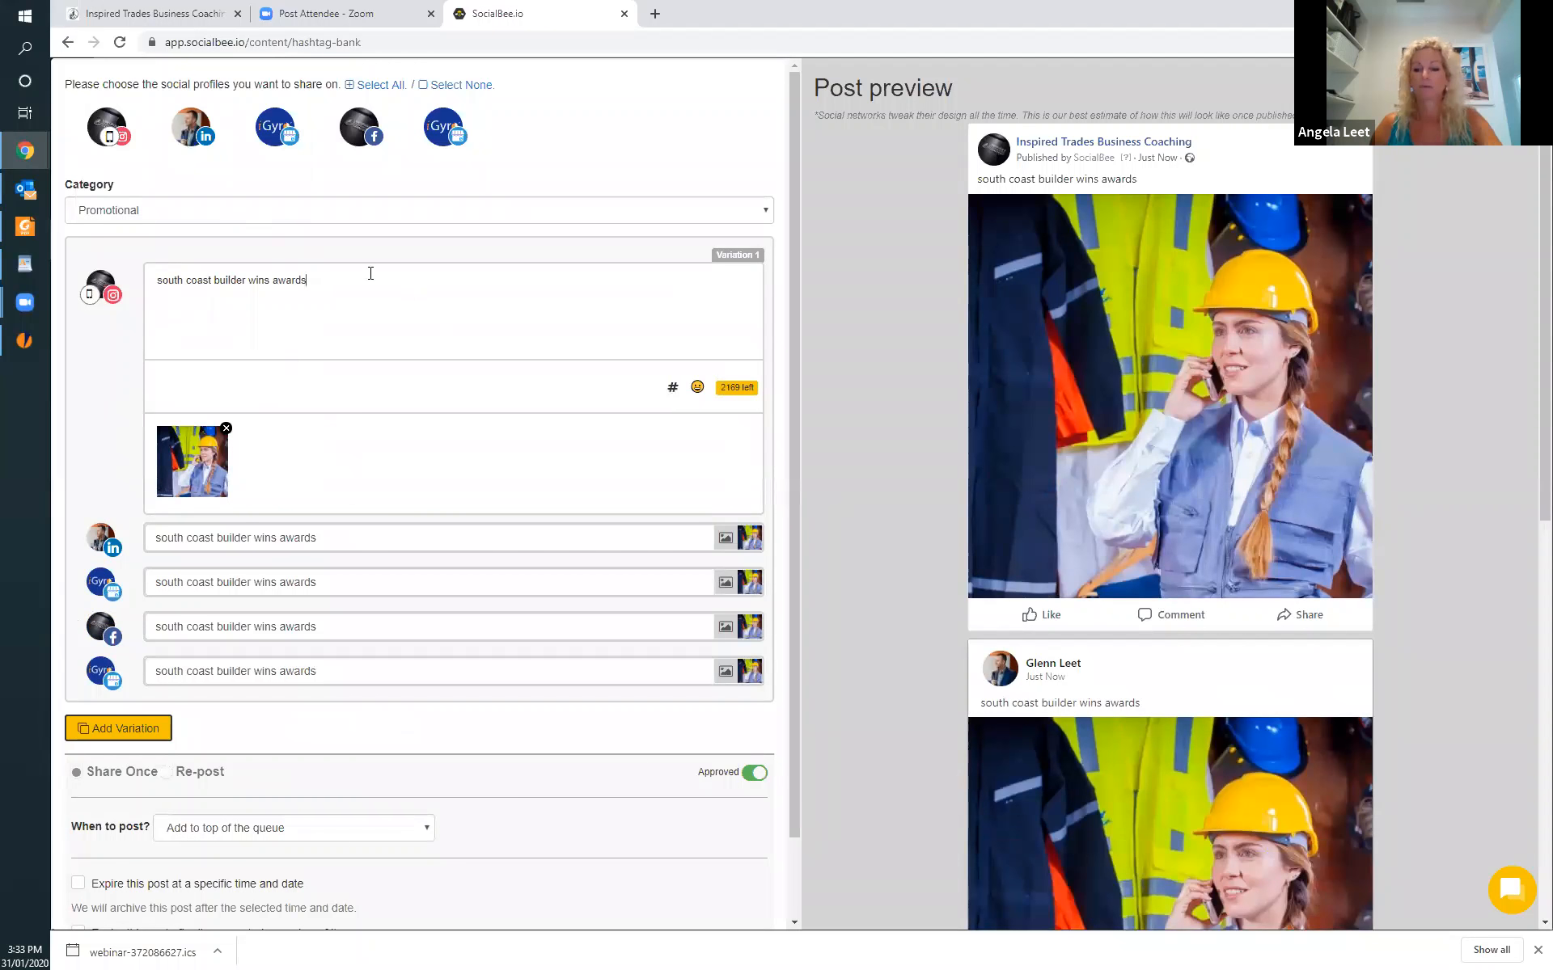
pyautogui.click(672, 387)
pyautogui.click(717, 208)
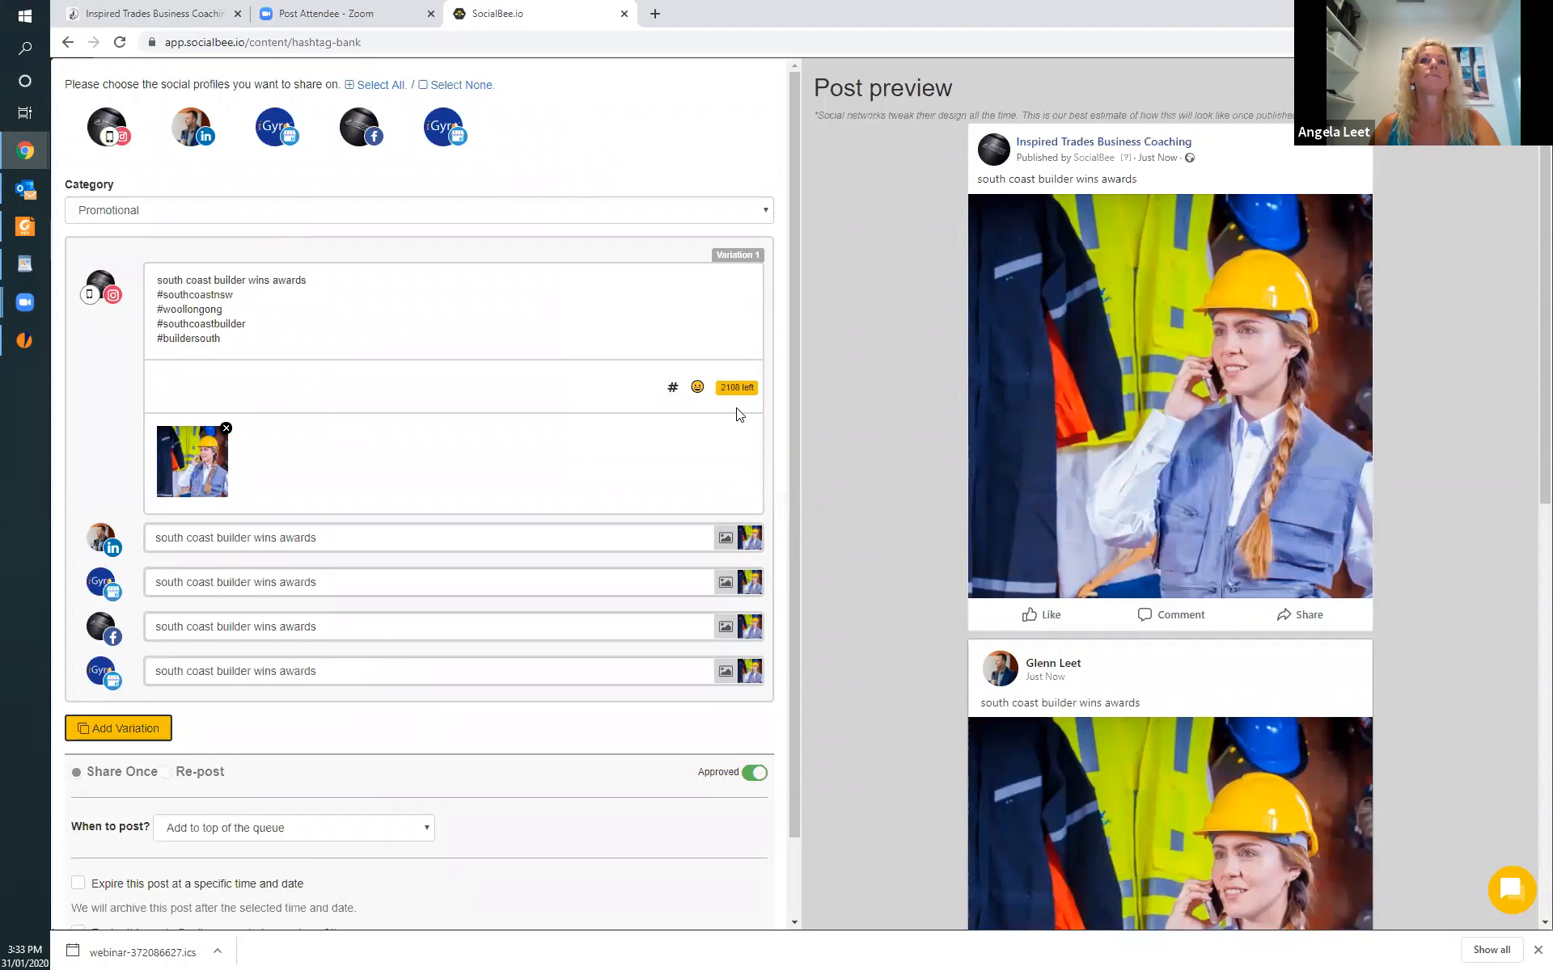
# Browse the frequently used and Smileys & People emojis available for the Instagram version of the post.
pyautogui.click(697, 389)
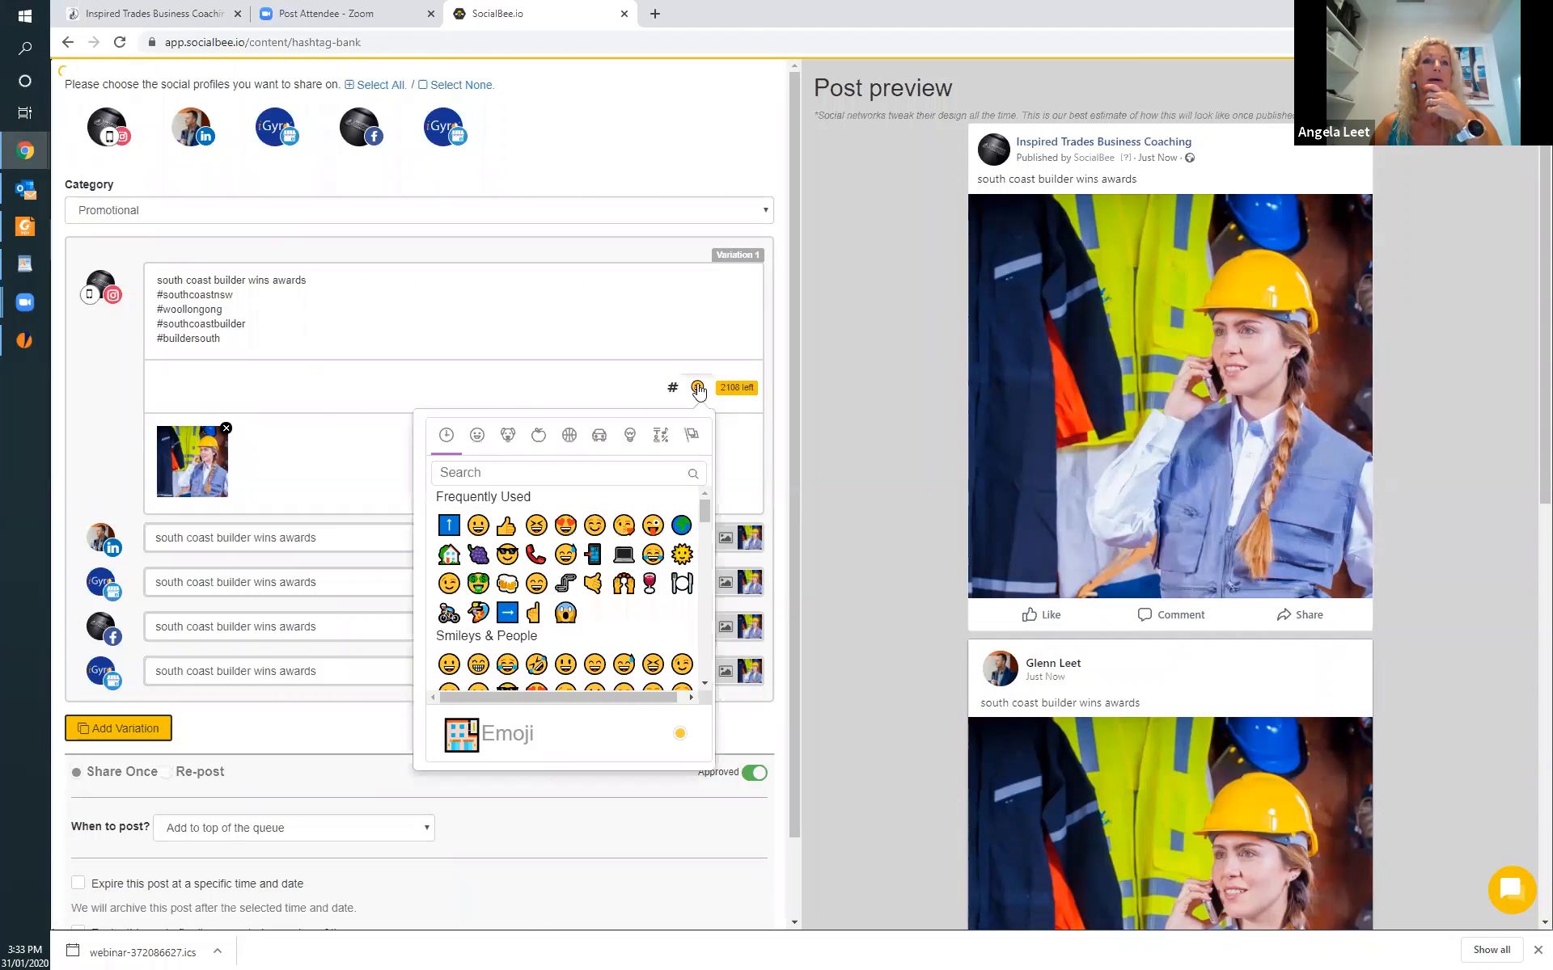
pyautogui.click(698, 390)
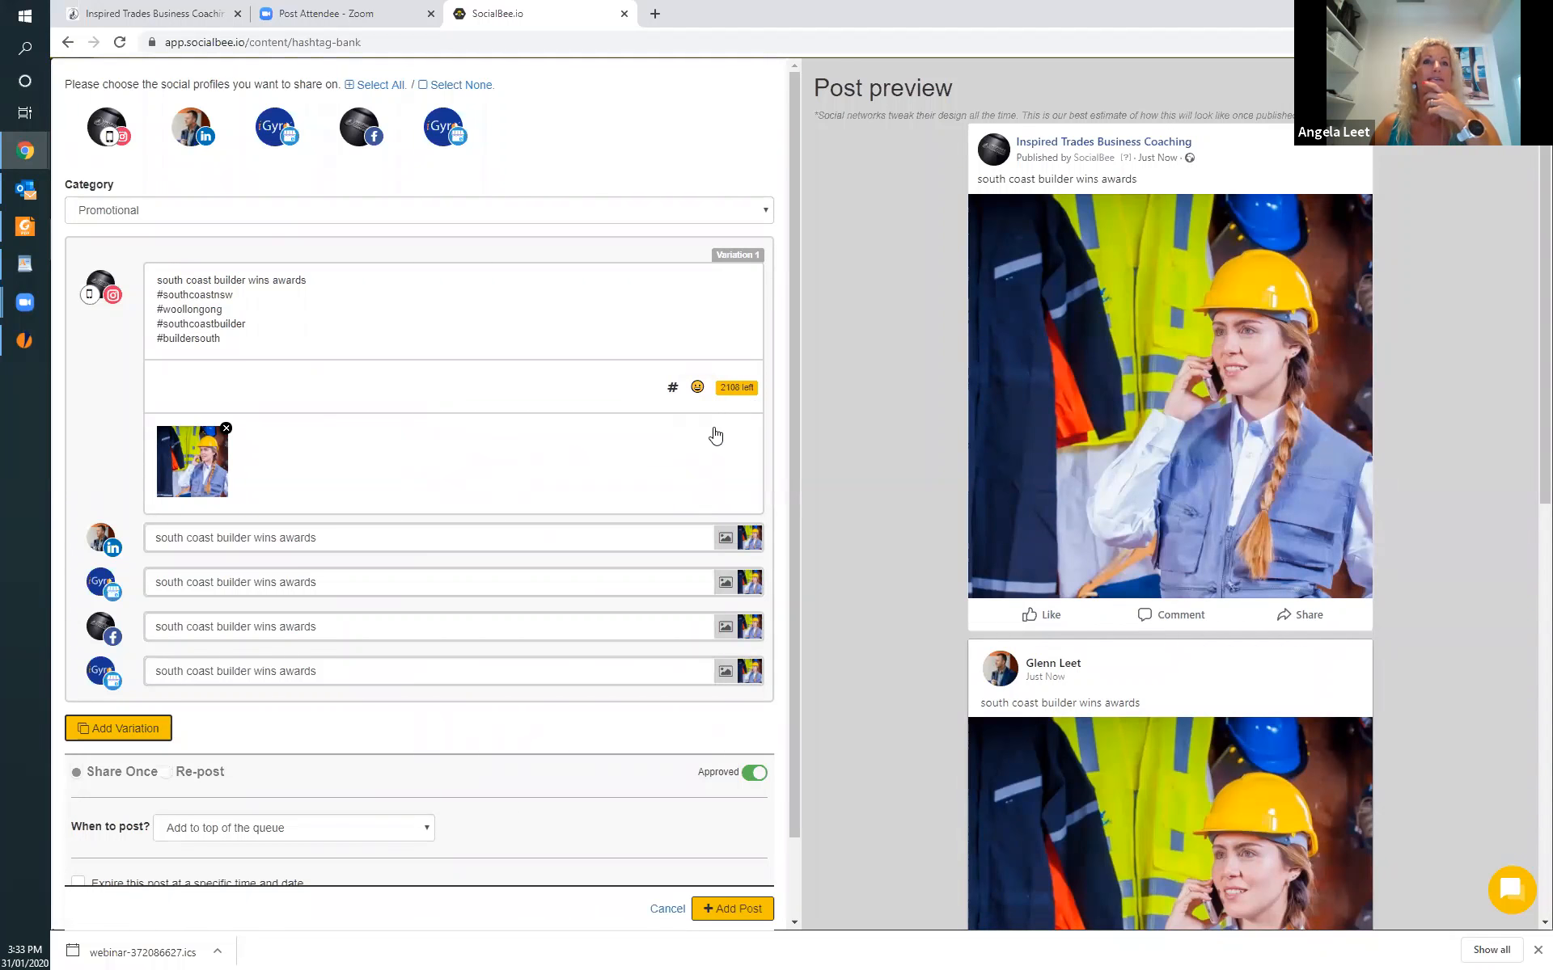
pyautogui.click(697, 389)
pyautogui.scroll(-10, 552, 541)
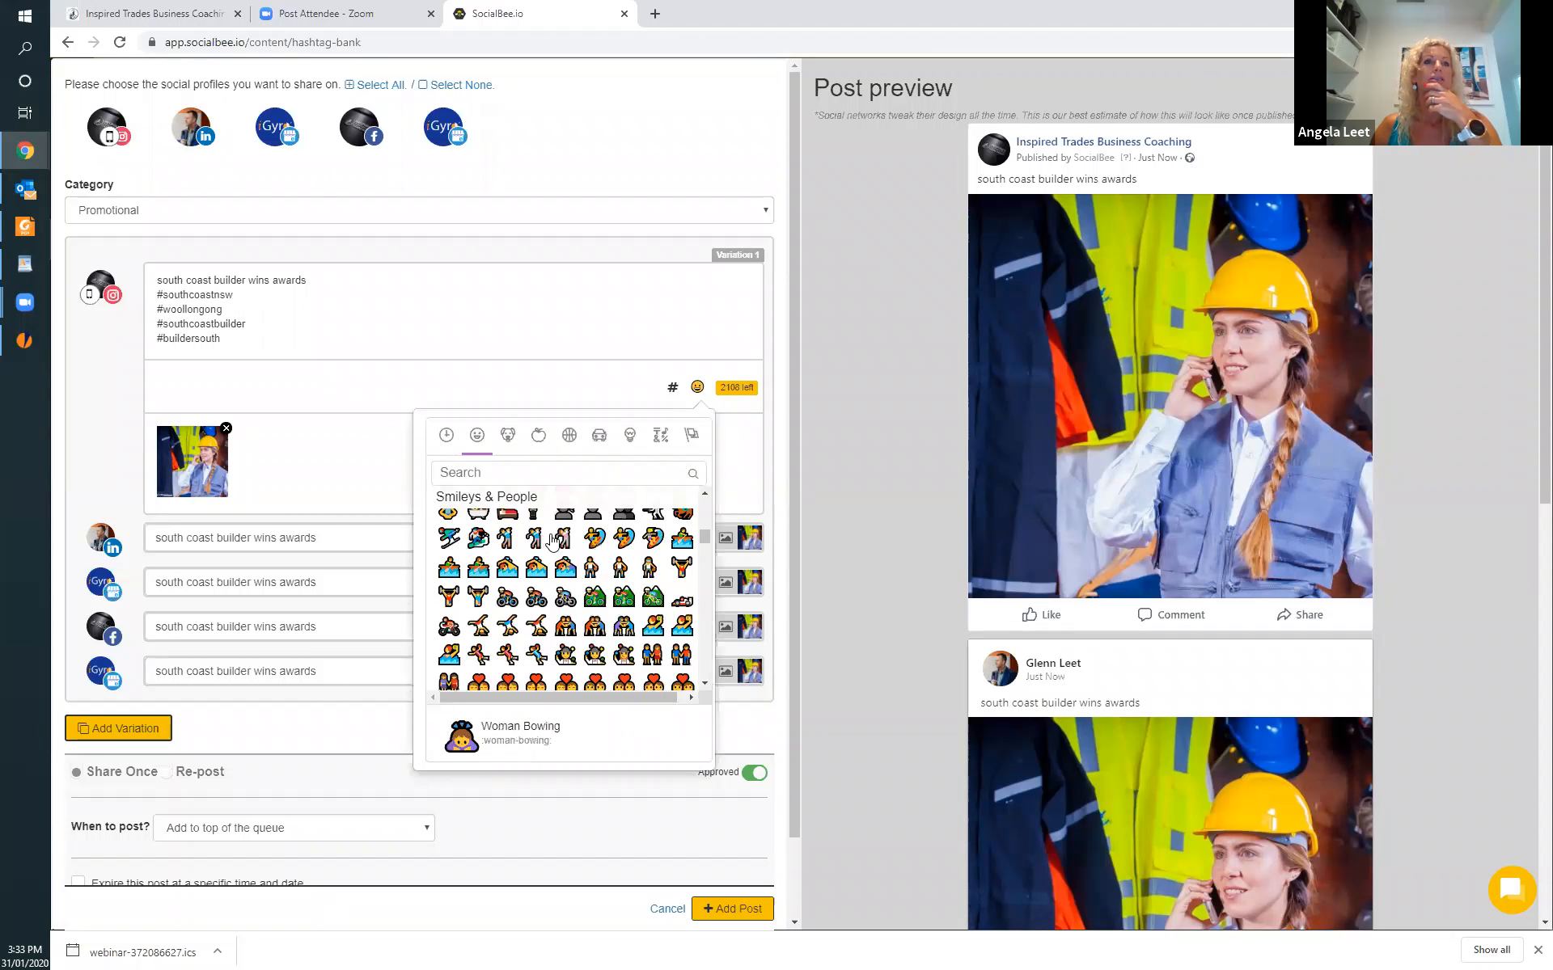
pyautogui.scroll(-5, 552, 541)
pyautogui.scroll(10, 552, 541)
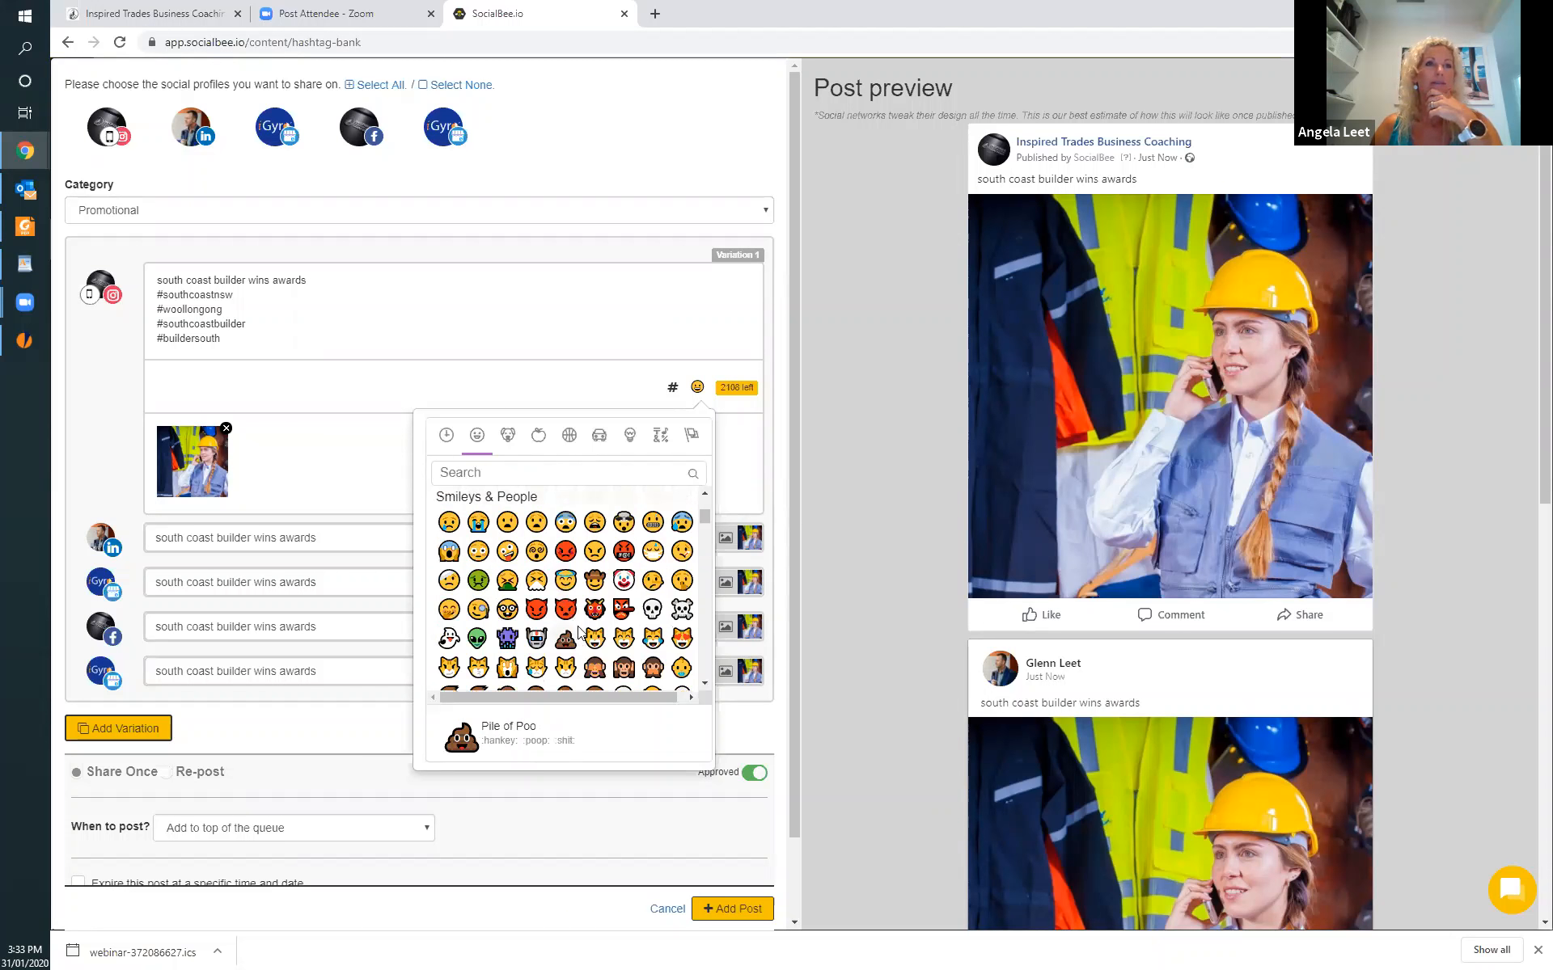
pyautogui.scroll(5, 579, 632)
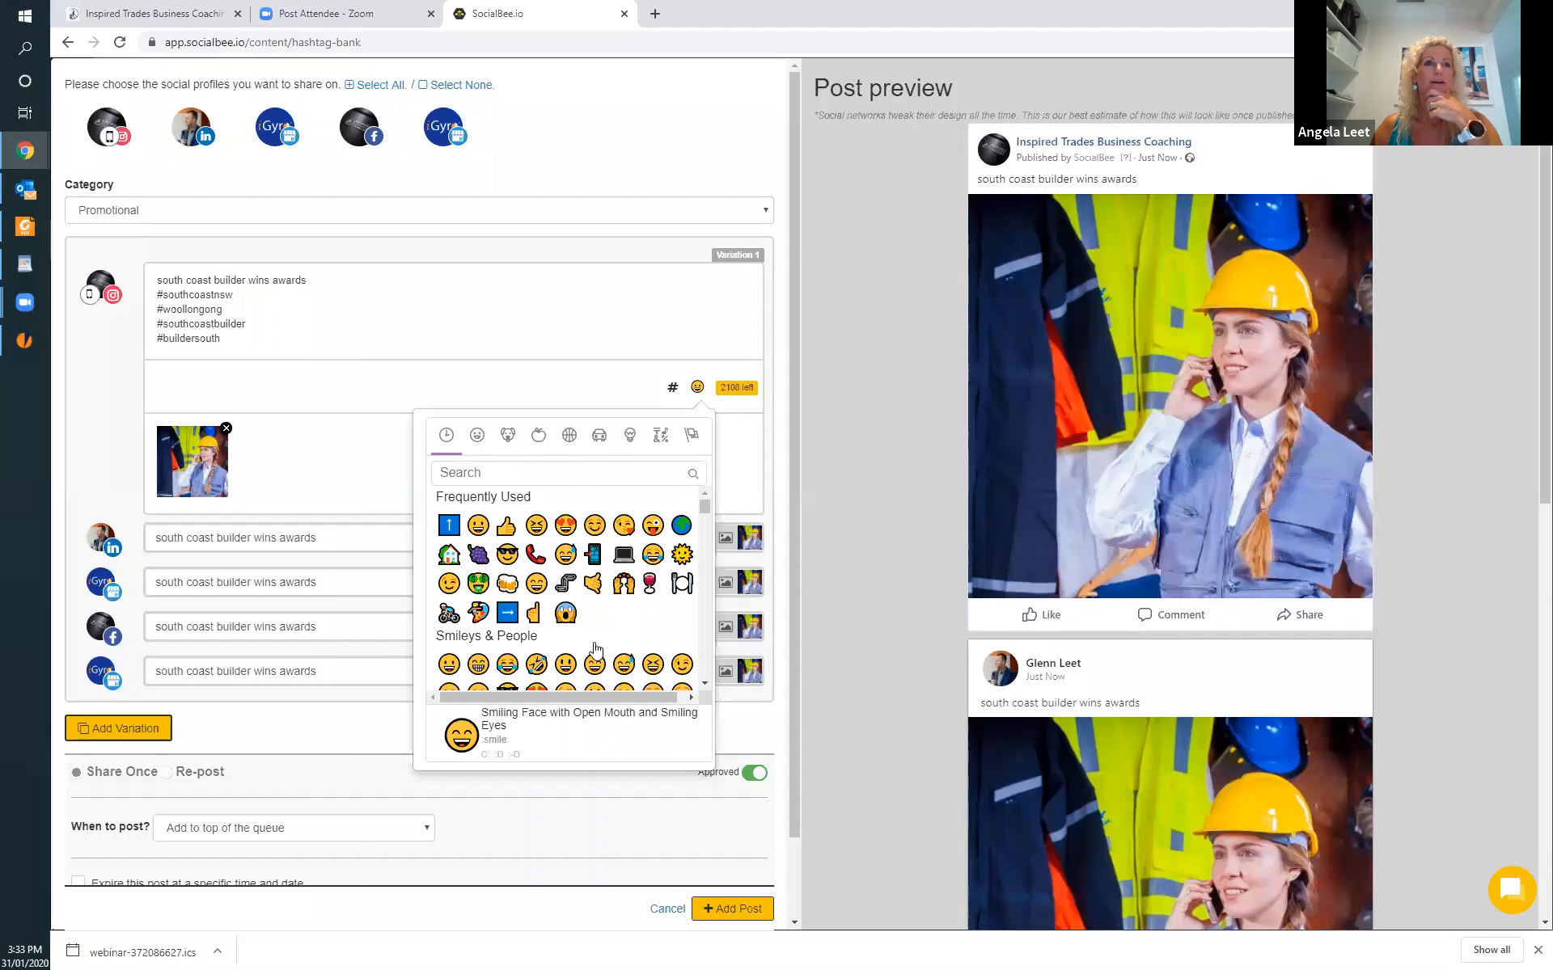
pyautogui.scroll(-5, 597, 634)
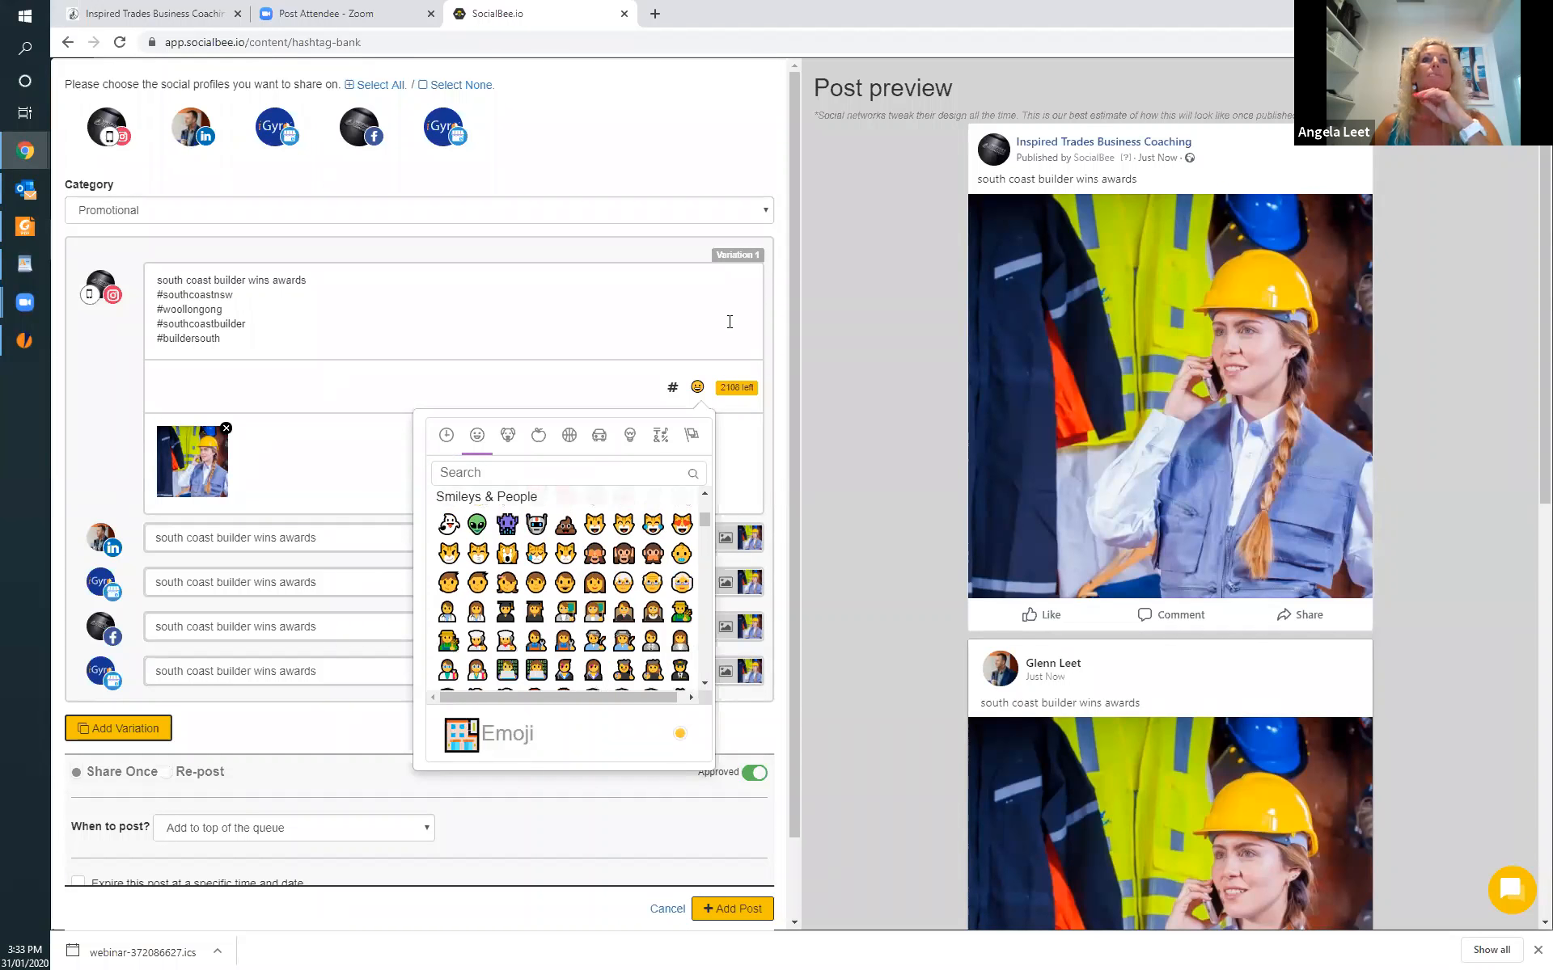
# Discard the unsaved post and delete the "south coast builder" hashtag collection.
pyautogui.click(668, 910)
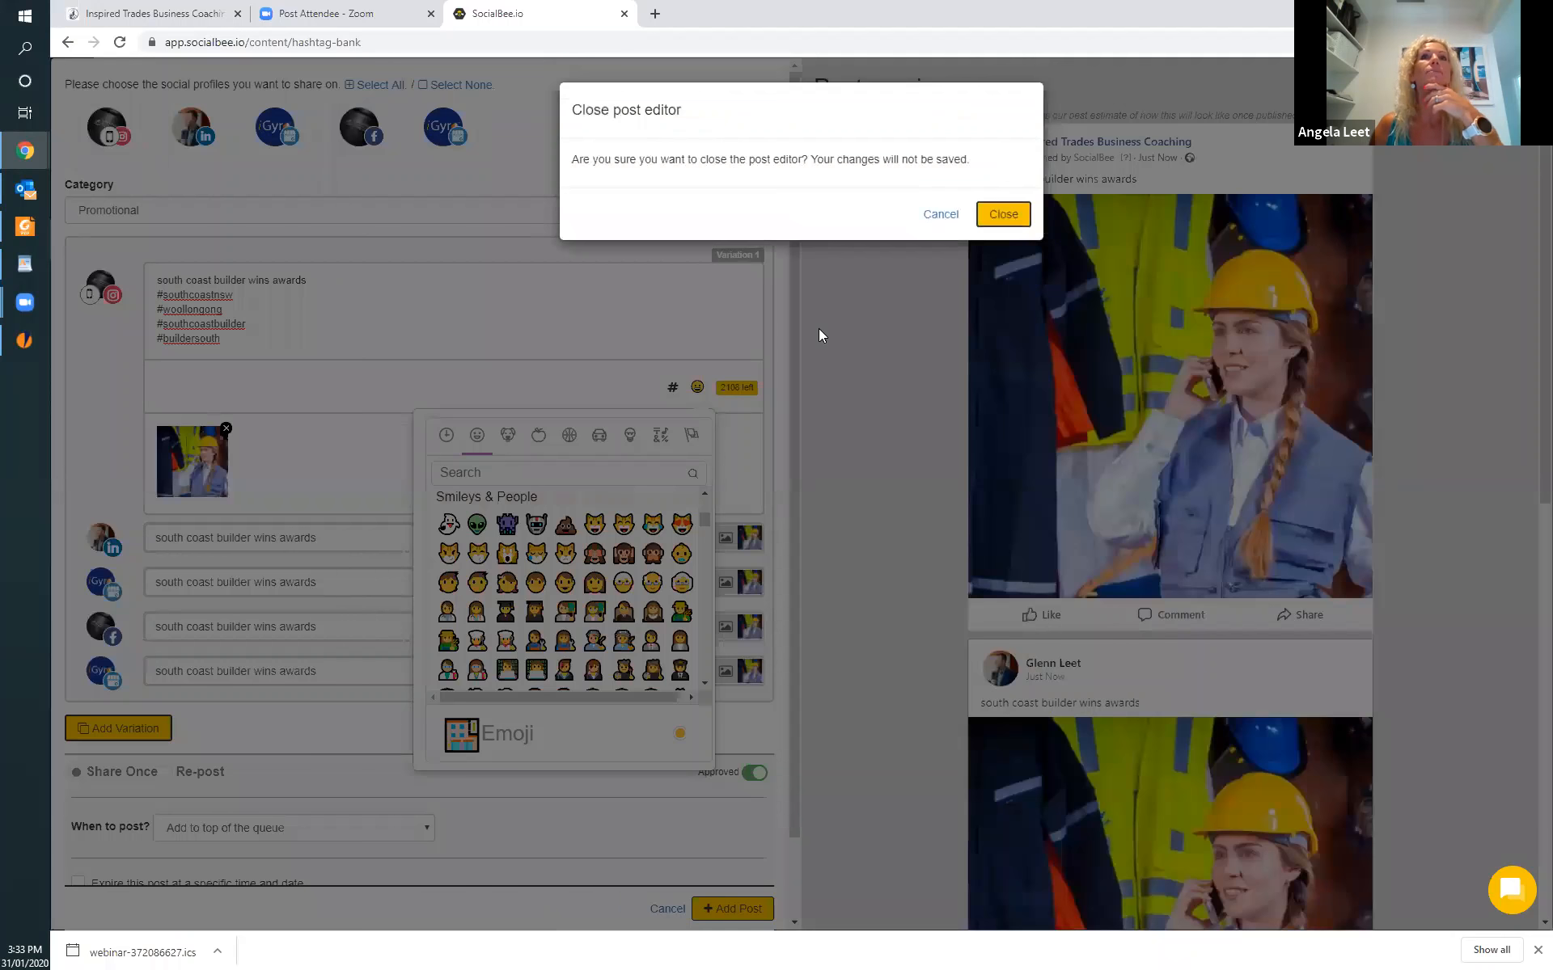
pyautogui.click(1009, 214)
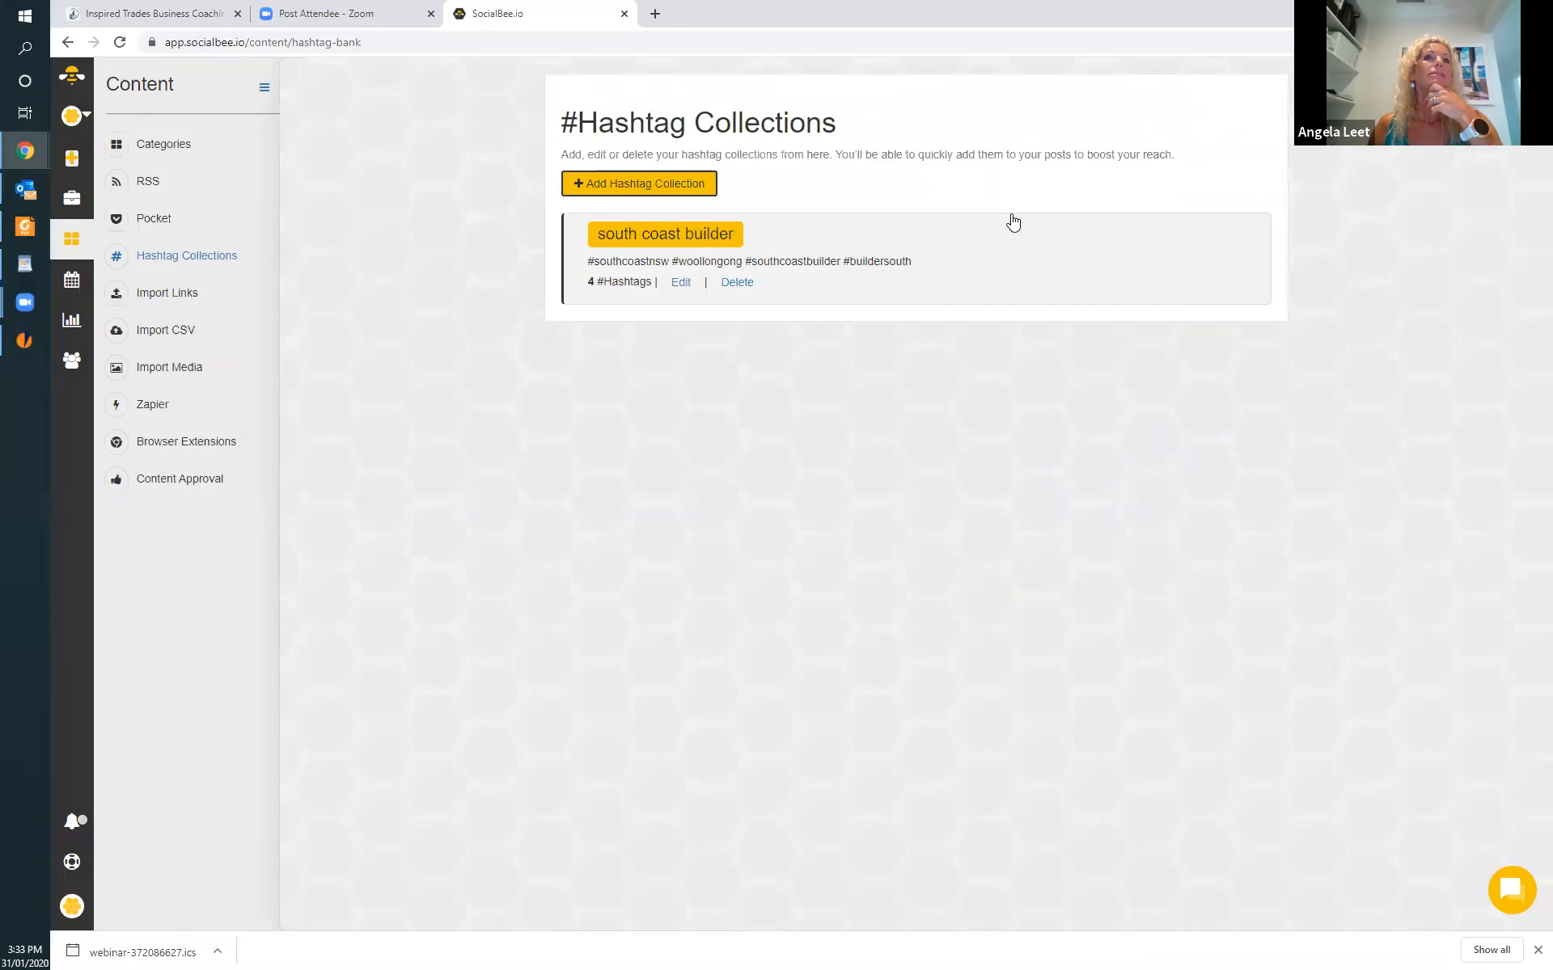
pyautogui.click(736, 282)
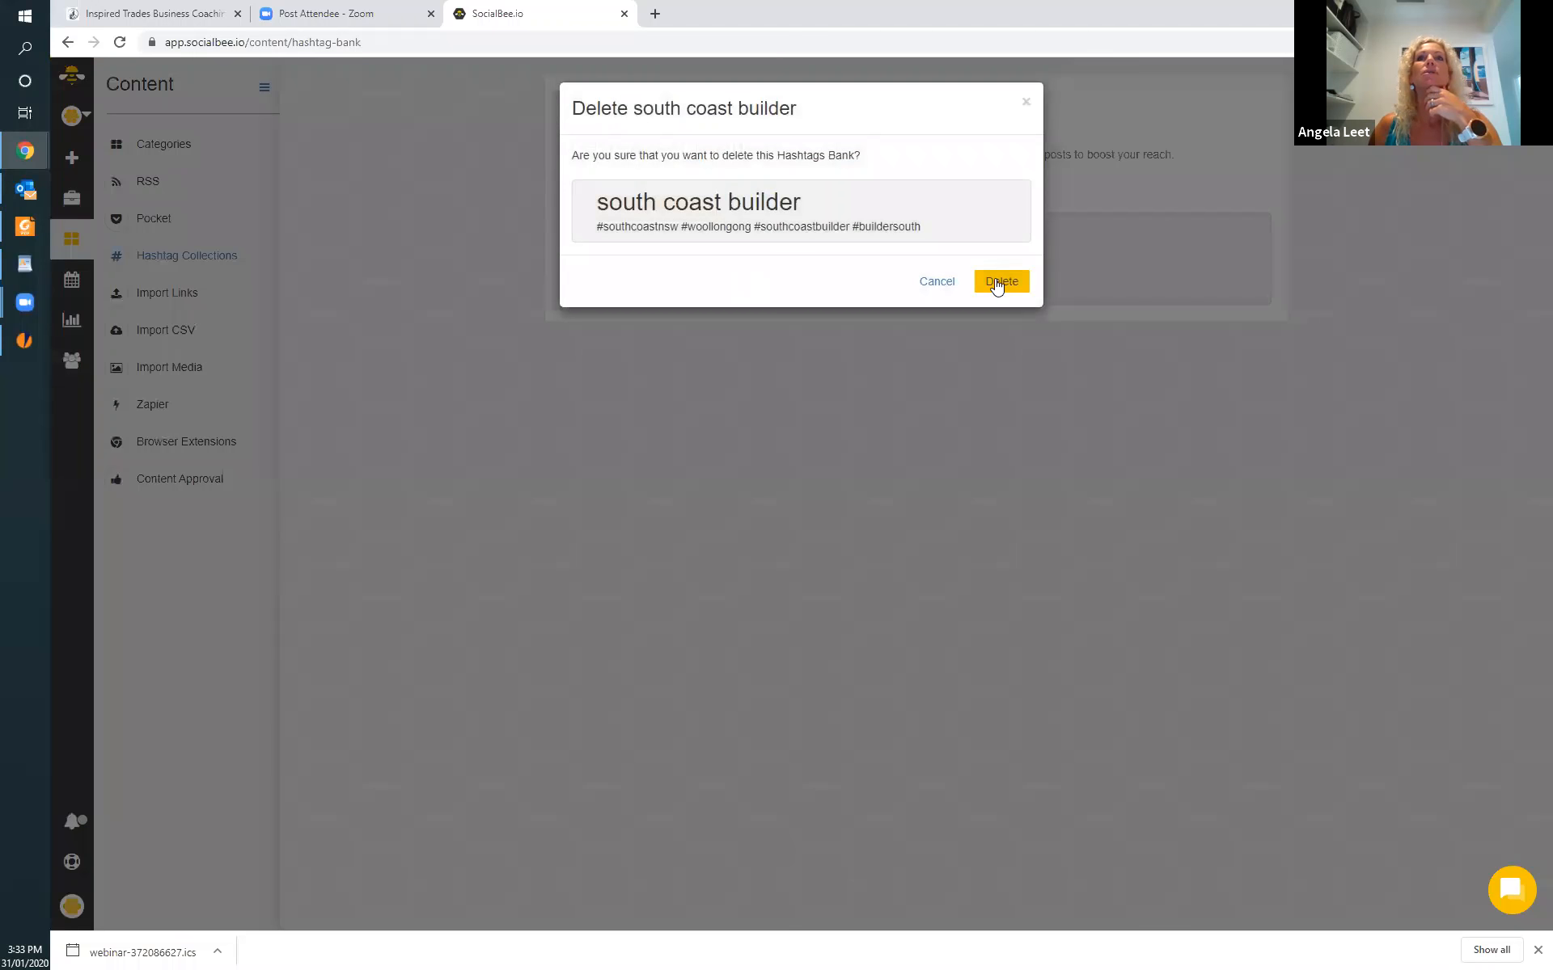
pyautogui.click(998, 281)
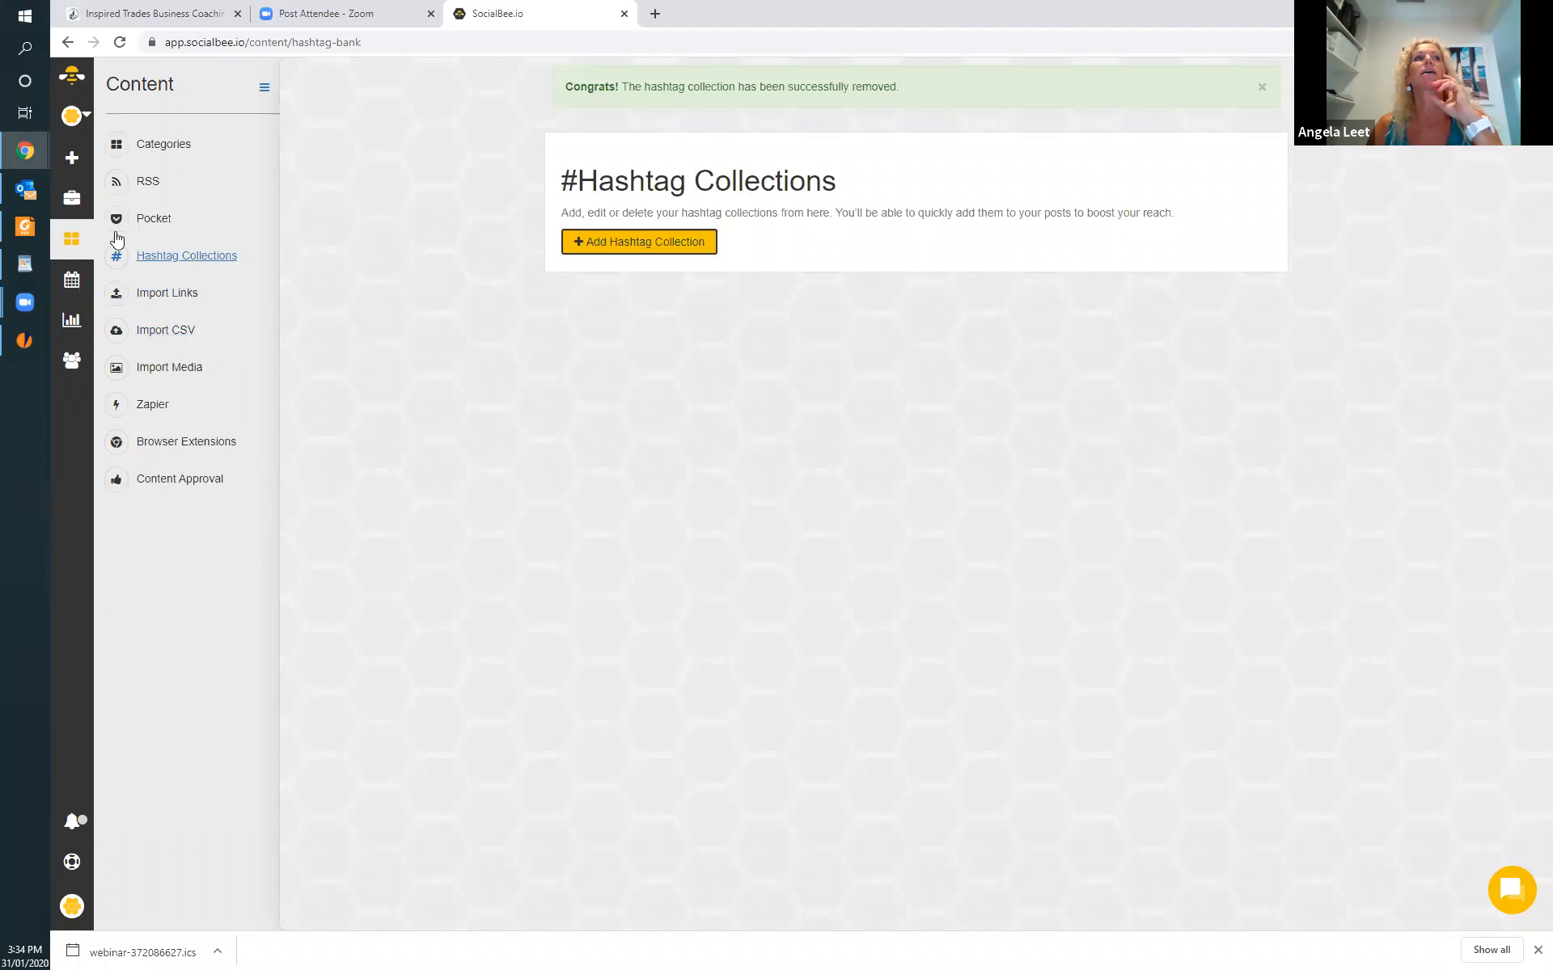
# Look over the list of workspaces, and open the Questions and Feedback contact form in the help section.
pyautogui.click(84, 120)
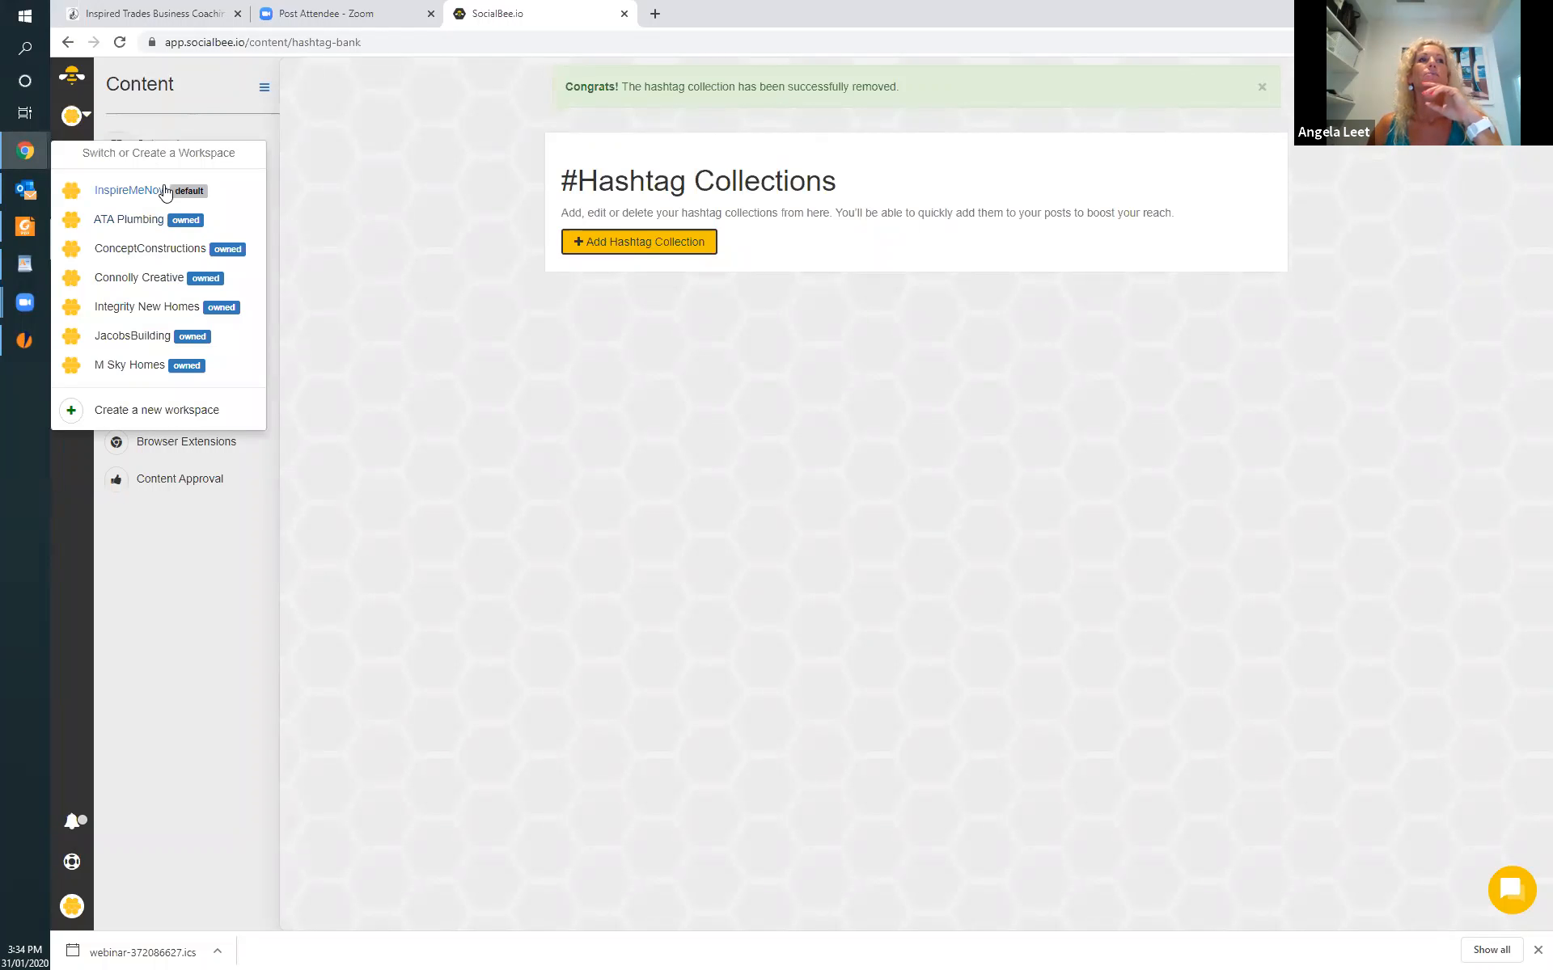
pyautogui.click(89, 118)
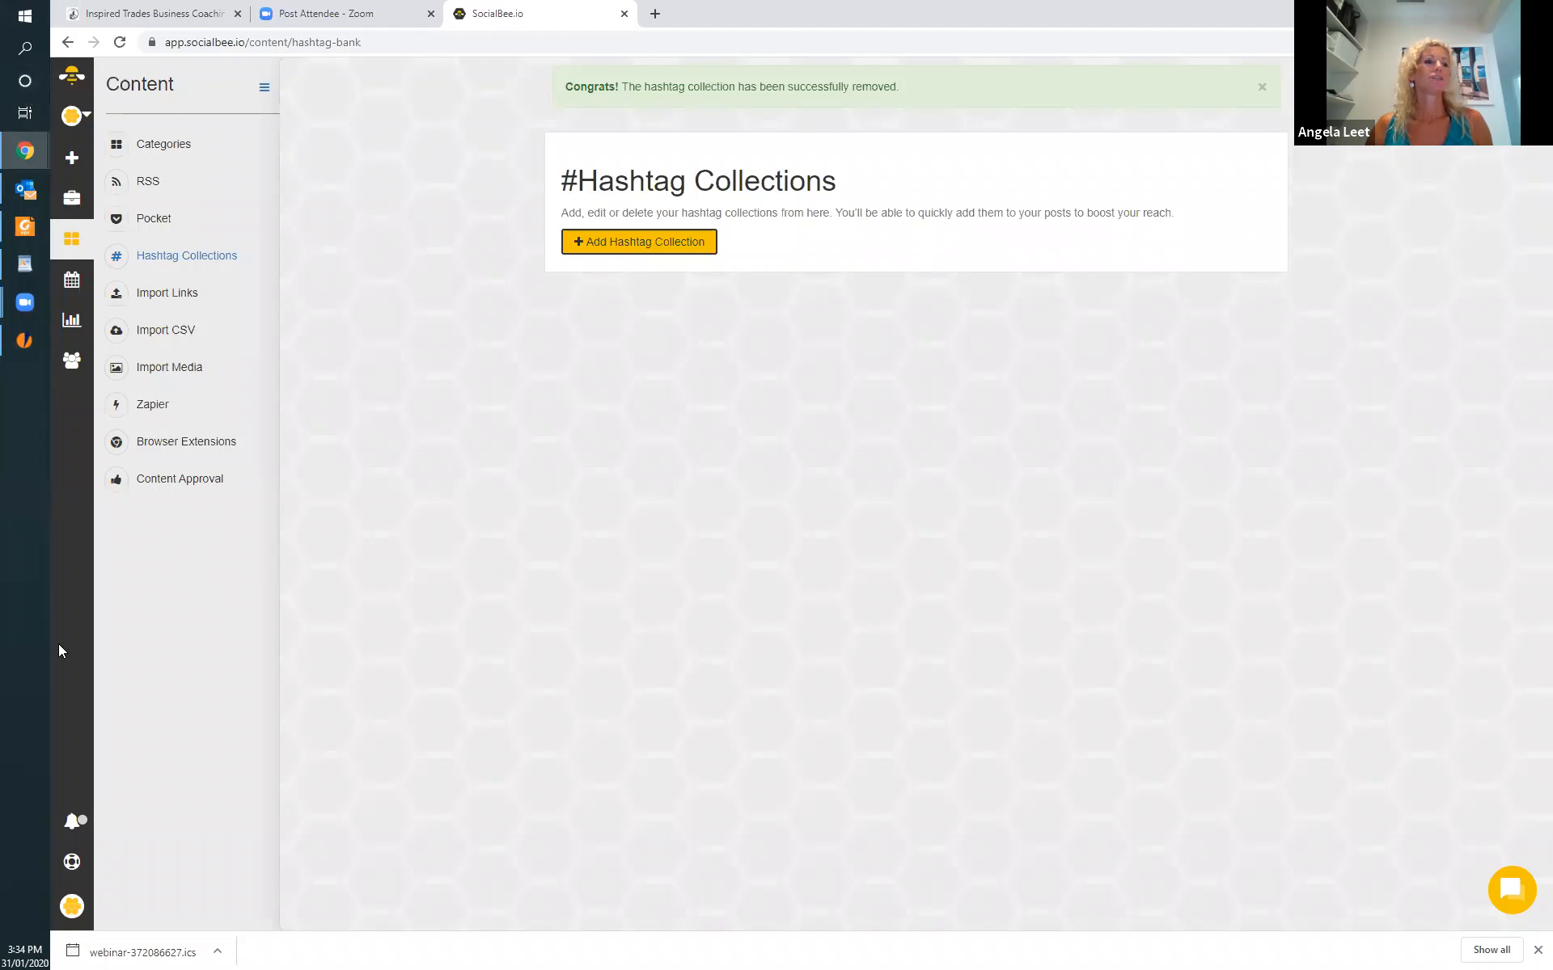
pyautogui.click(72, 868)
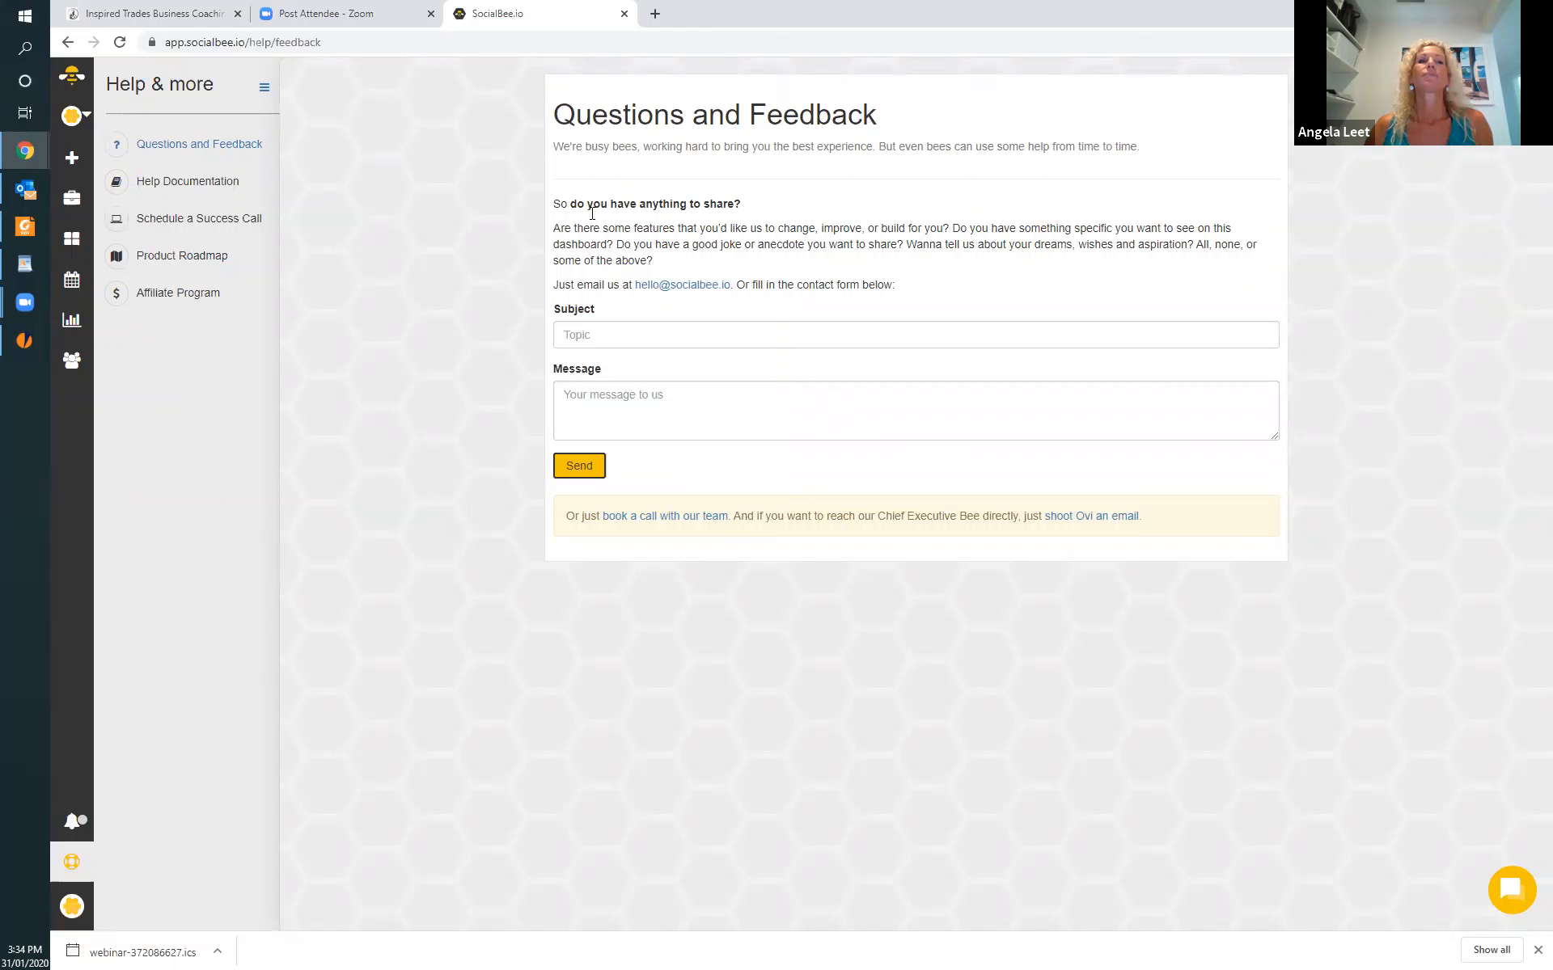
pyautogui.click(614, 338)
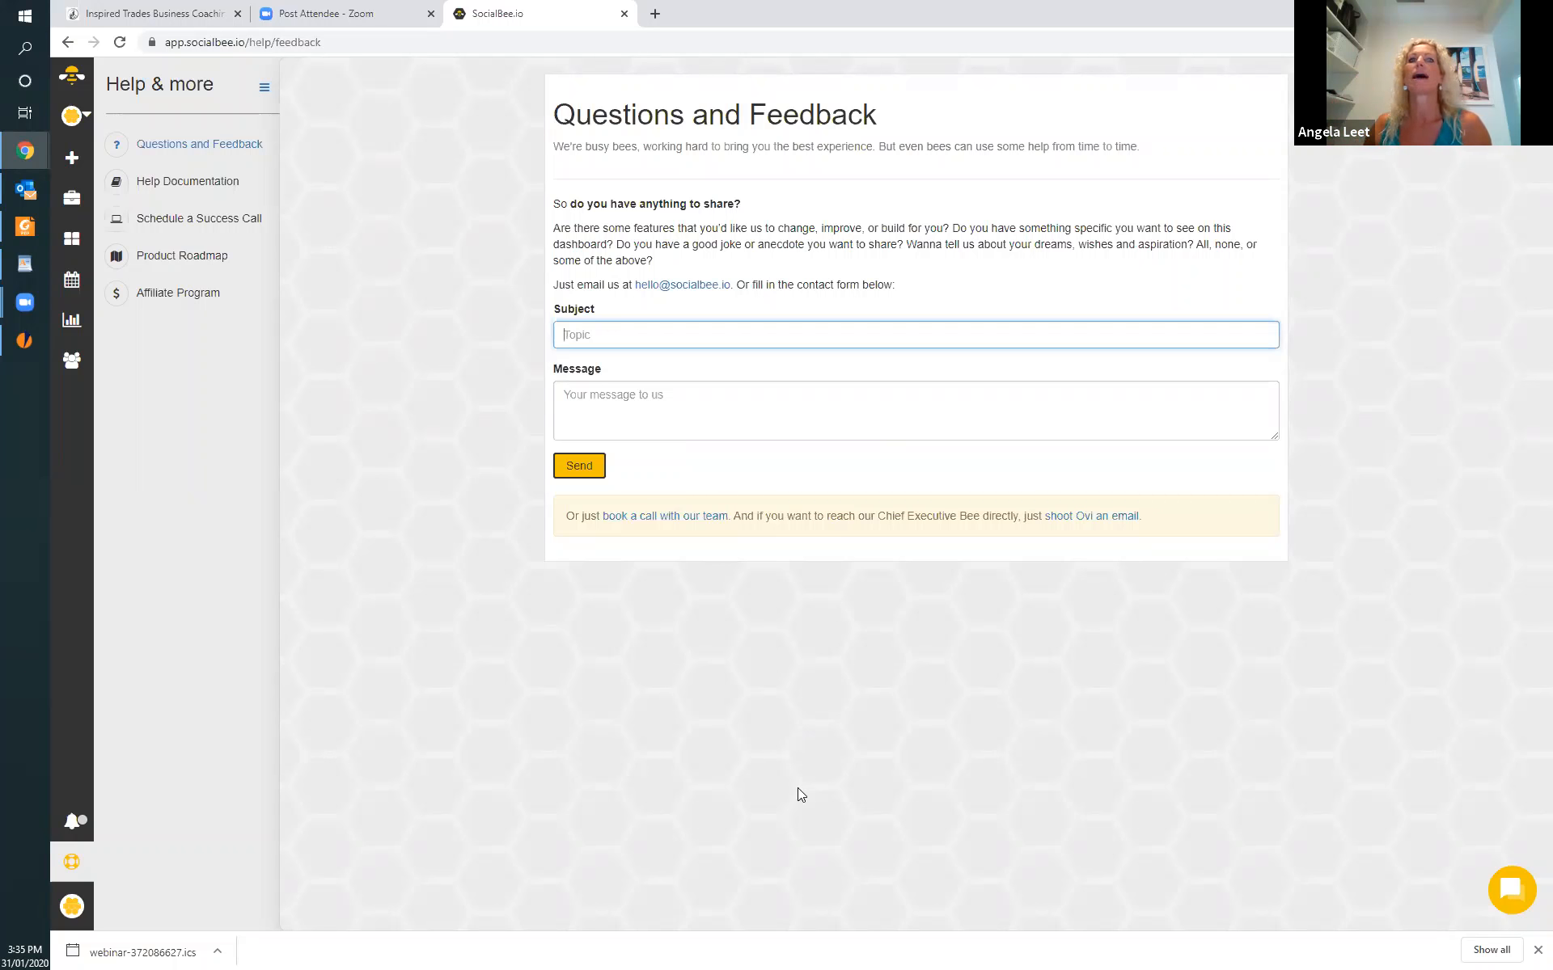
# Open the help documentation and look through its article categories.
pyautogui.click(208, 186)
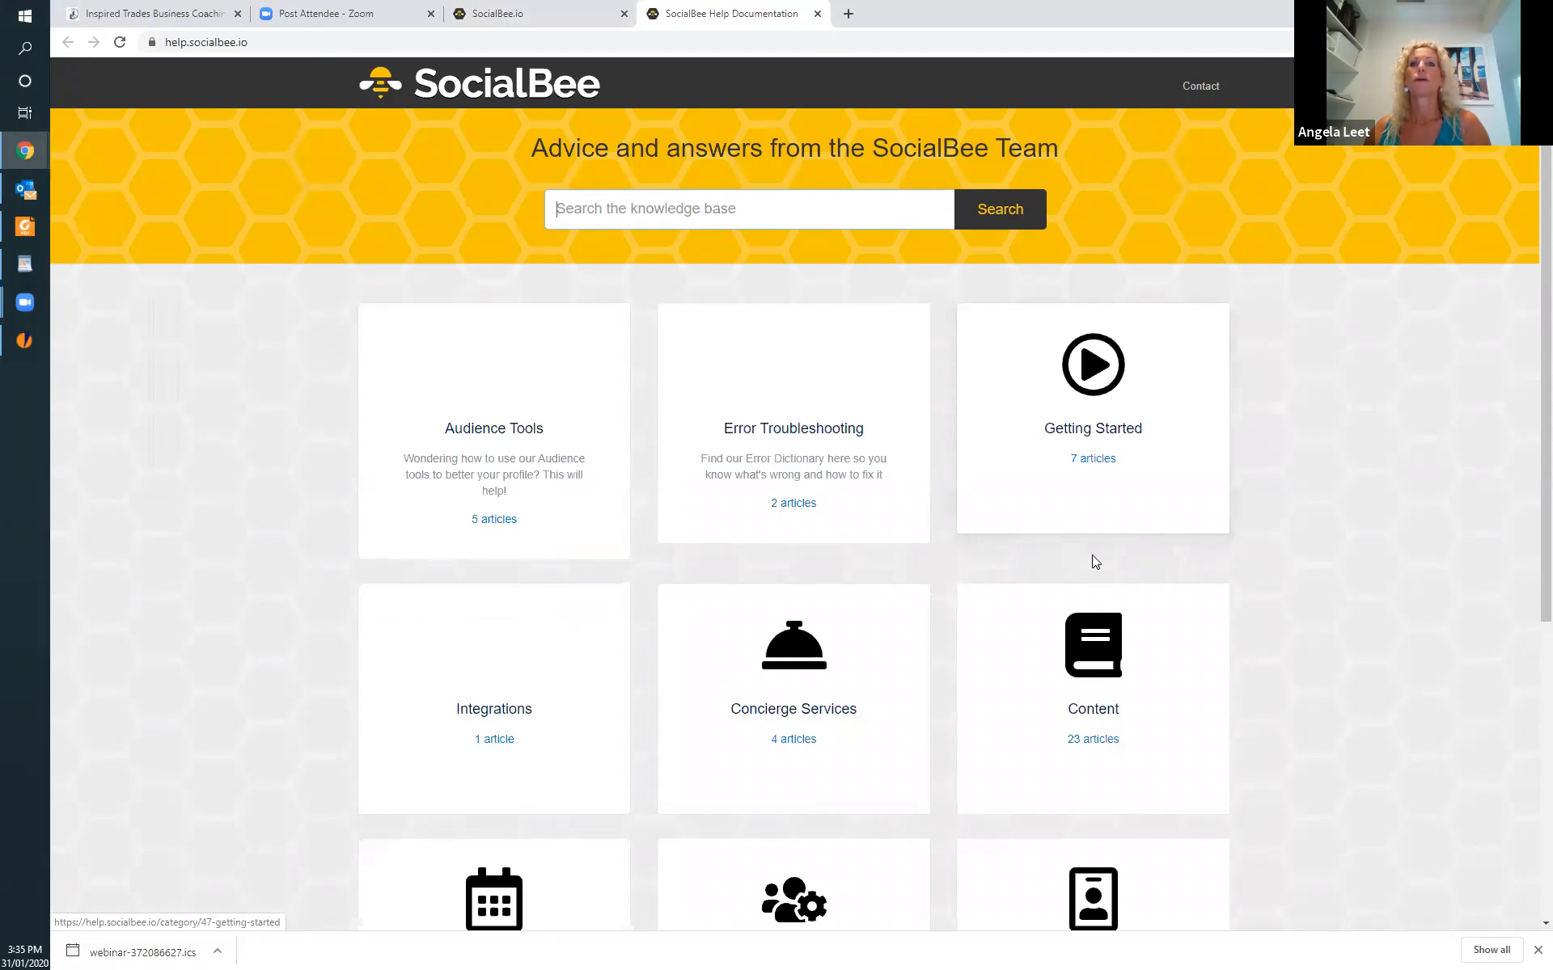
pyautogui.scroll(-5, 1095, 562)
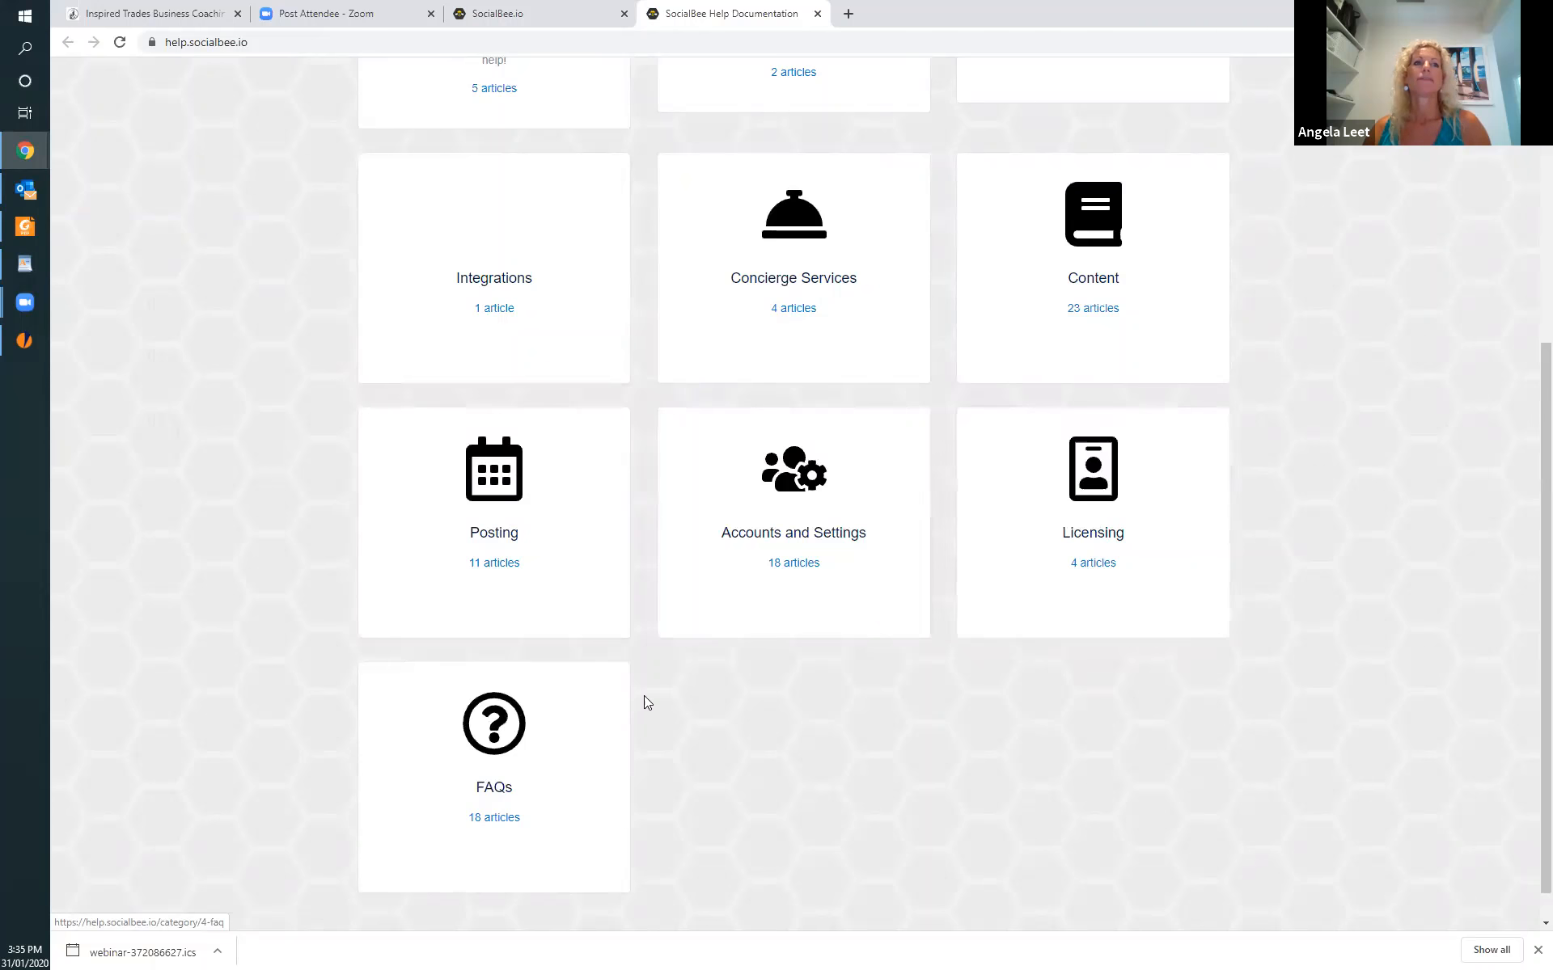
pyautogui.scroll(5, 647, 692)
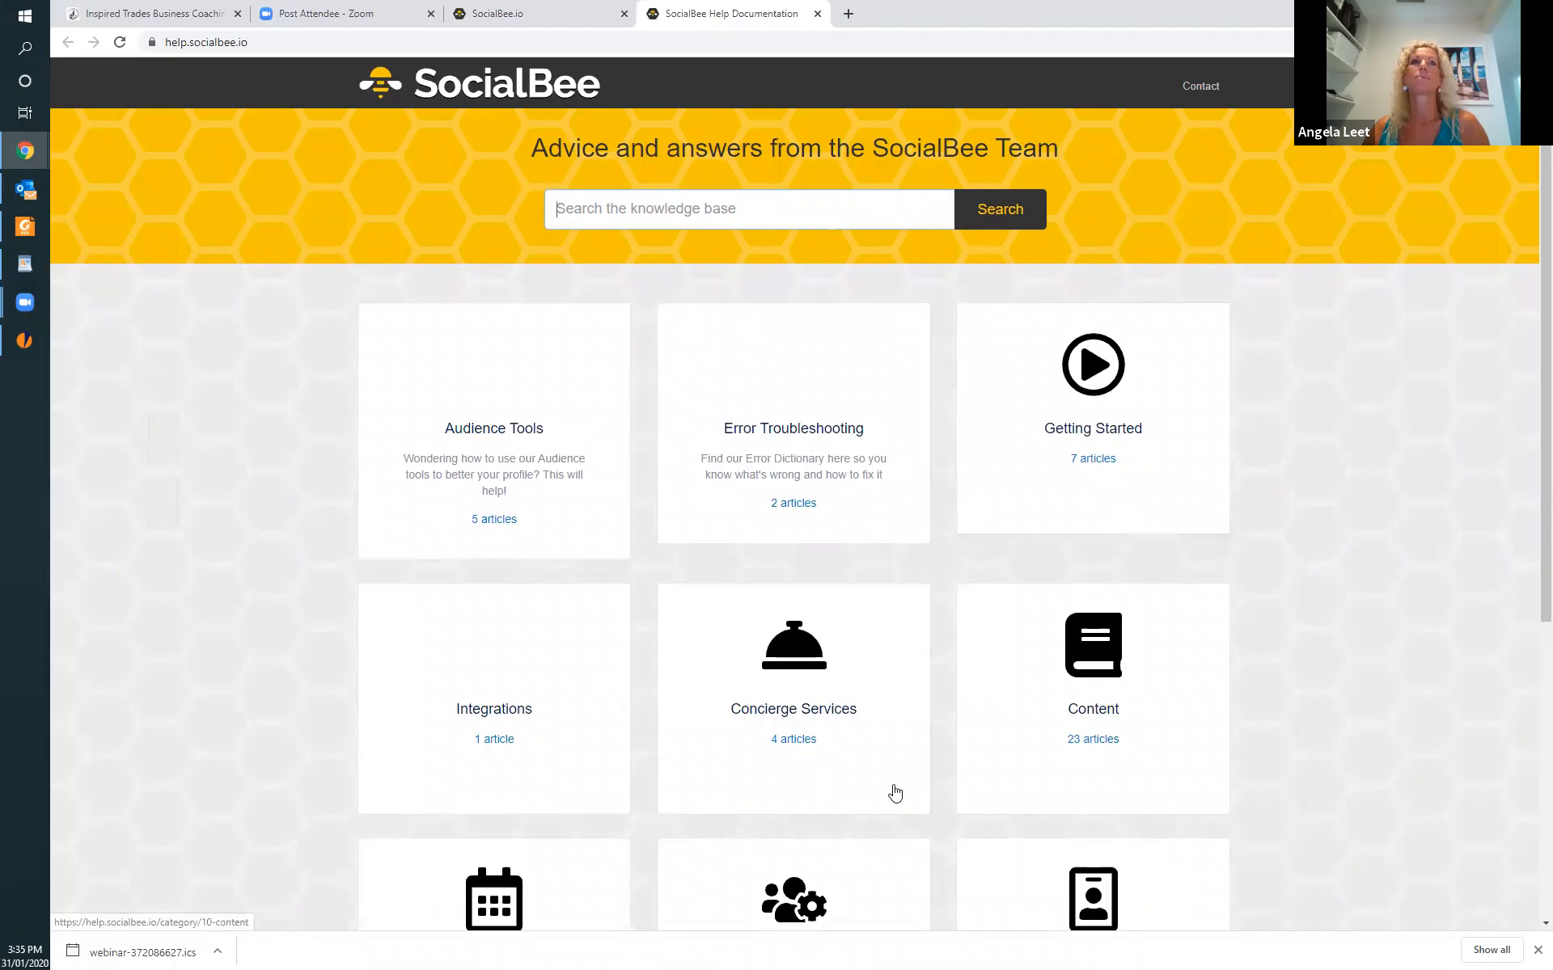
# Search the knowledge base for "how to post" and look through the articles found.
pyautogui.click(616, 208)
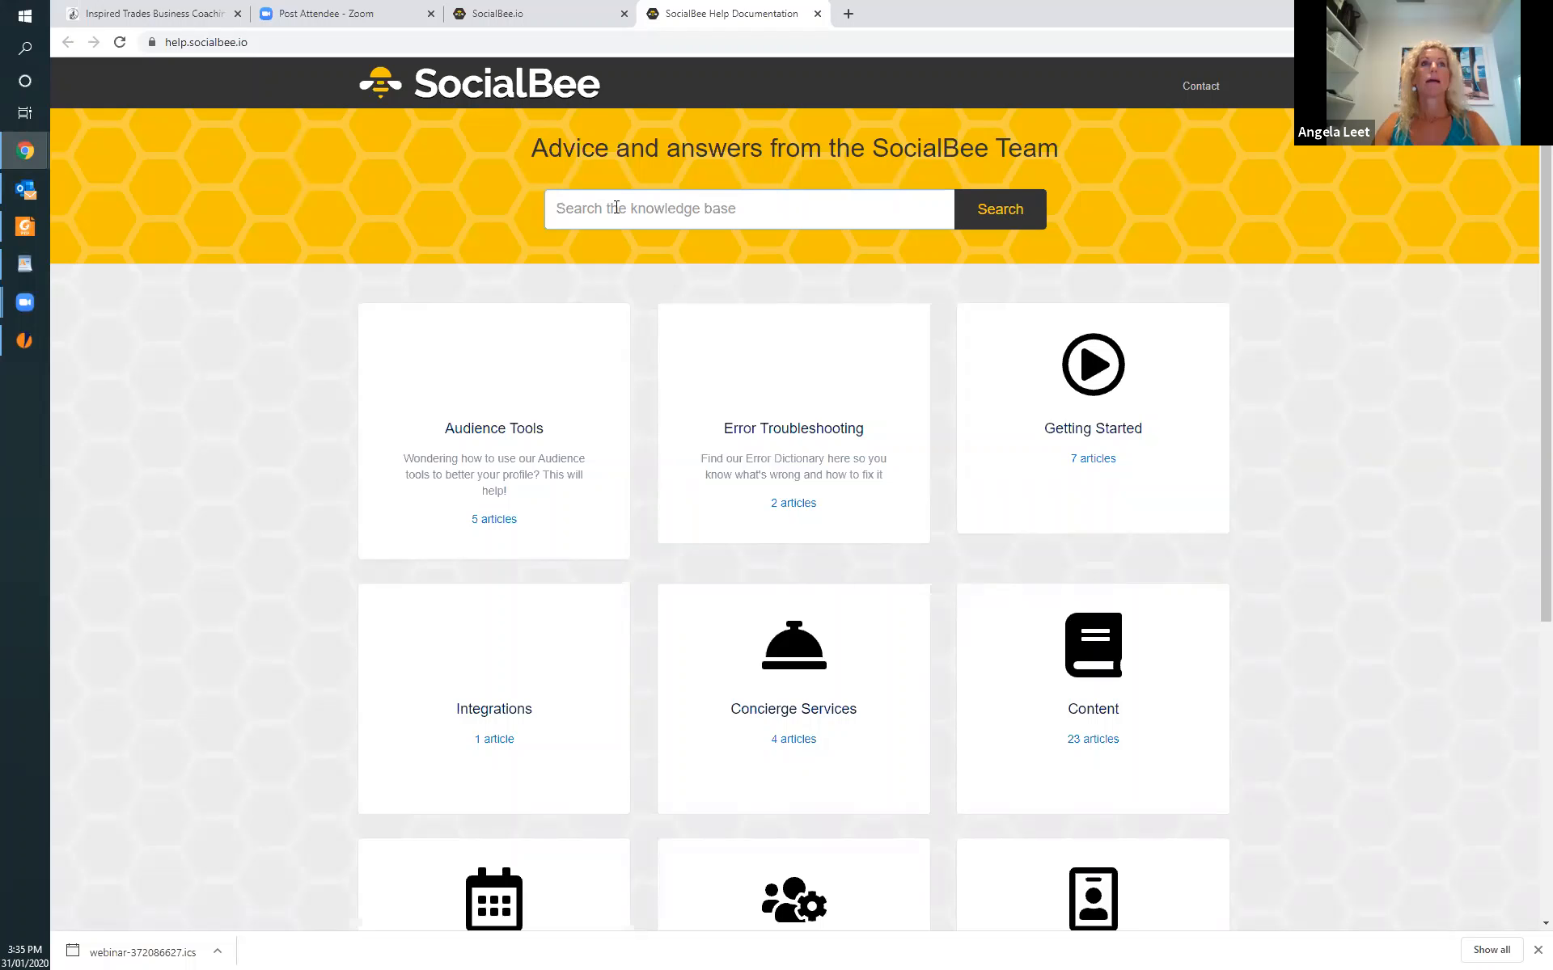
pyautogui.write('how to post')
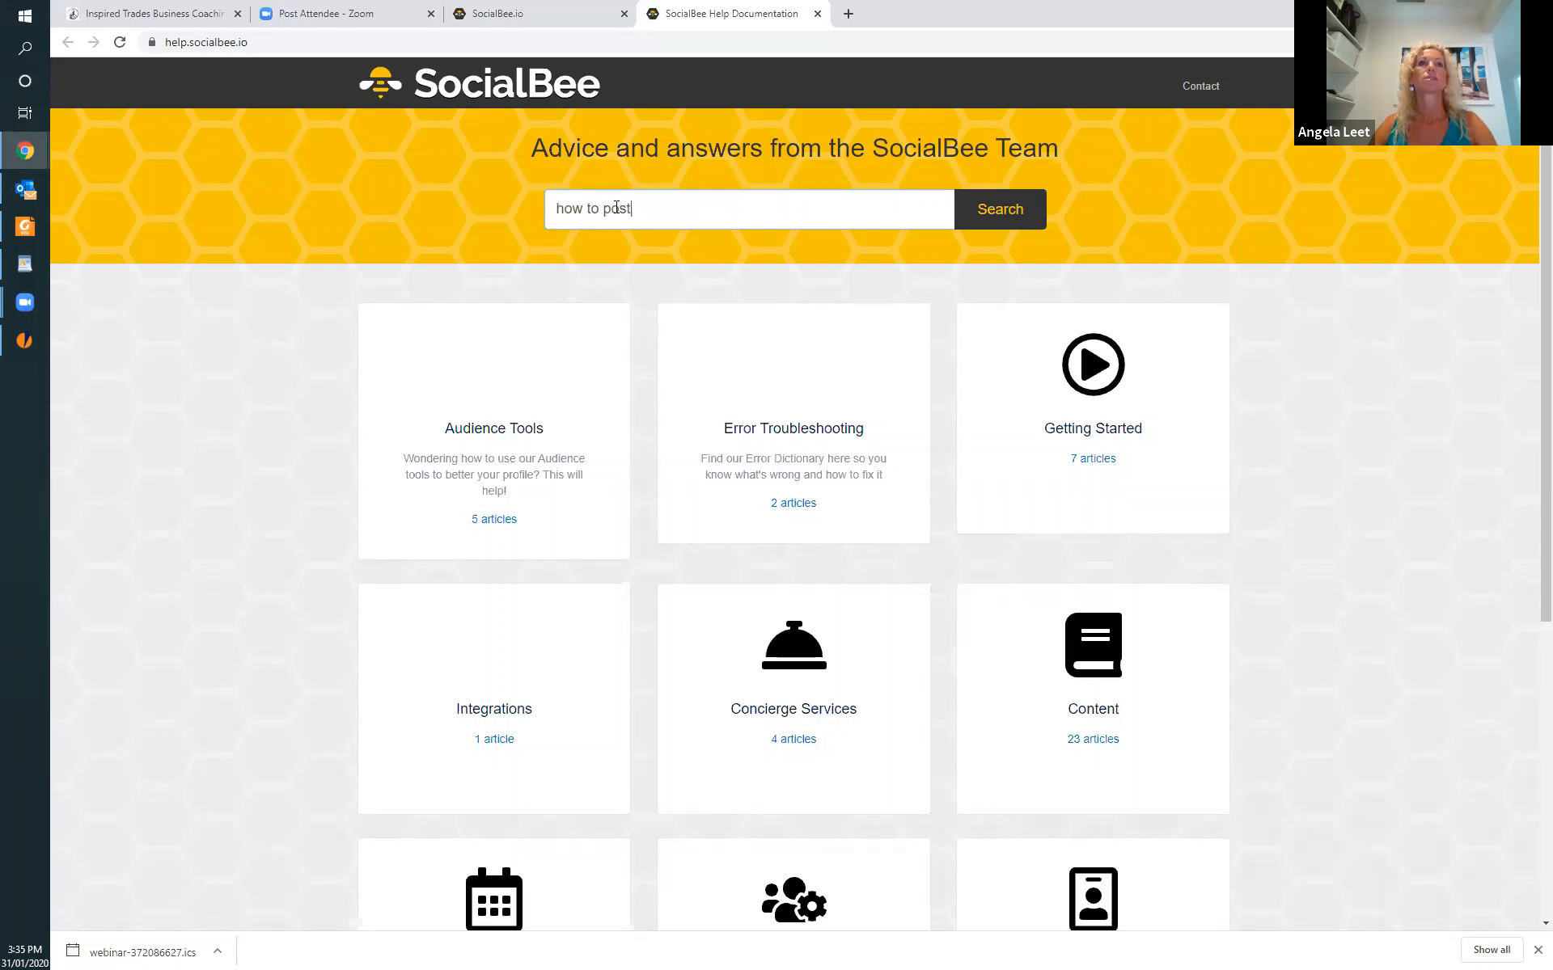
pyautogui.click(1005, 209)
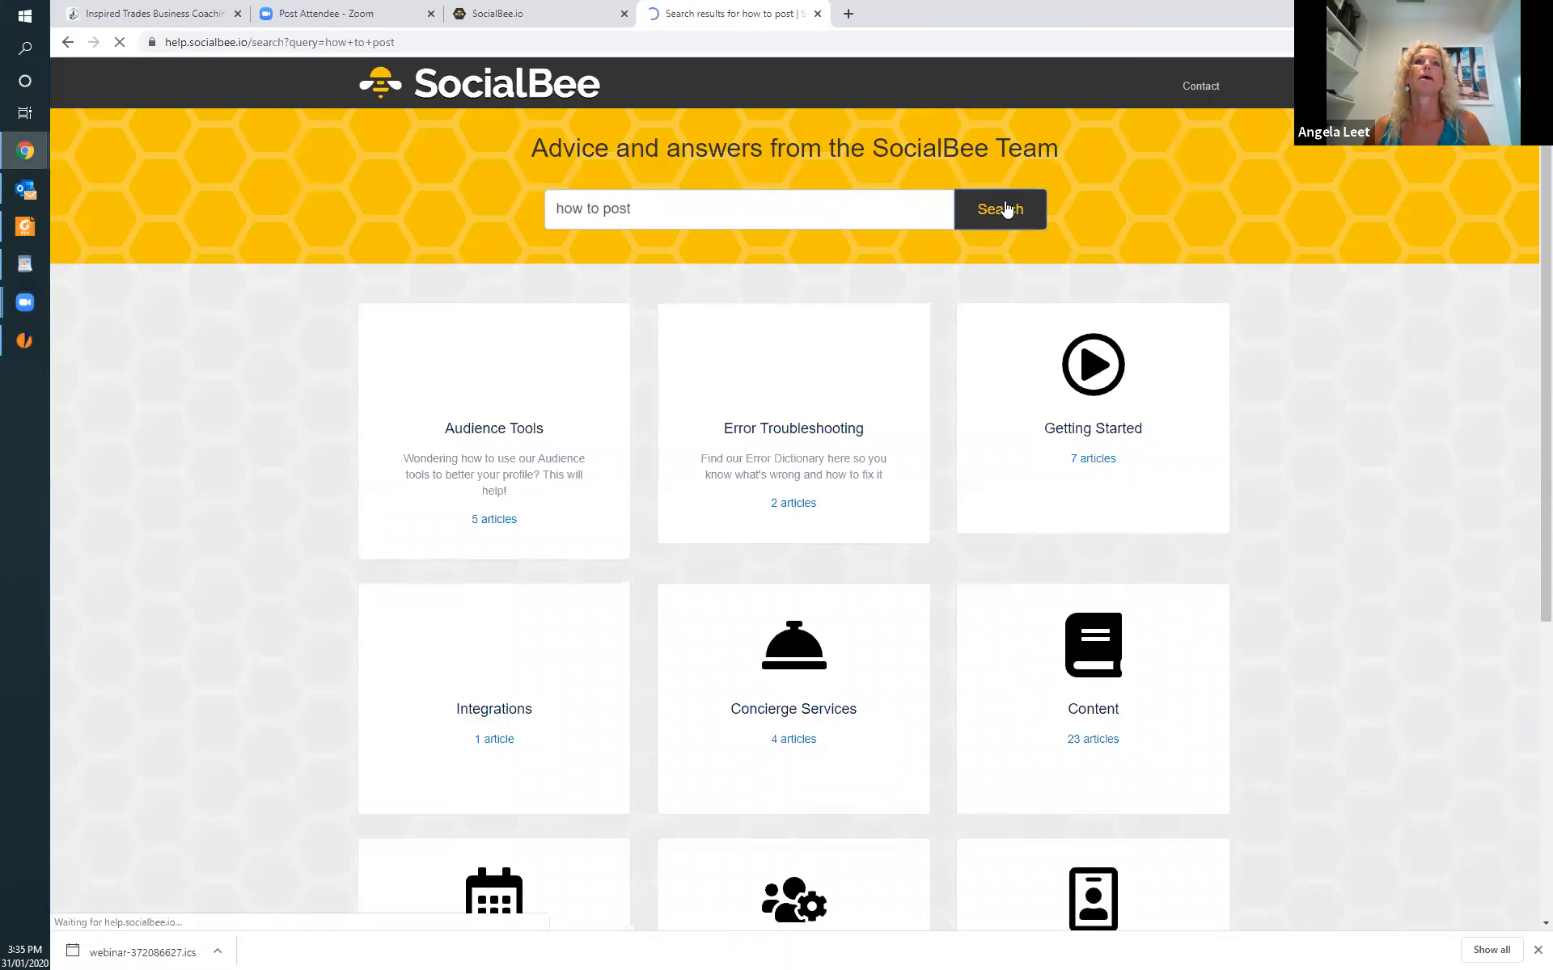
pyautogui.scroll(-6, 862, 224)
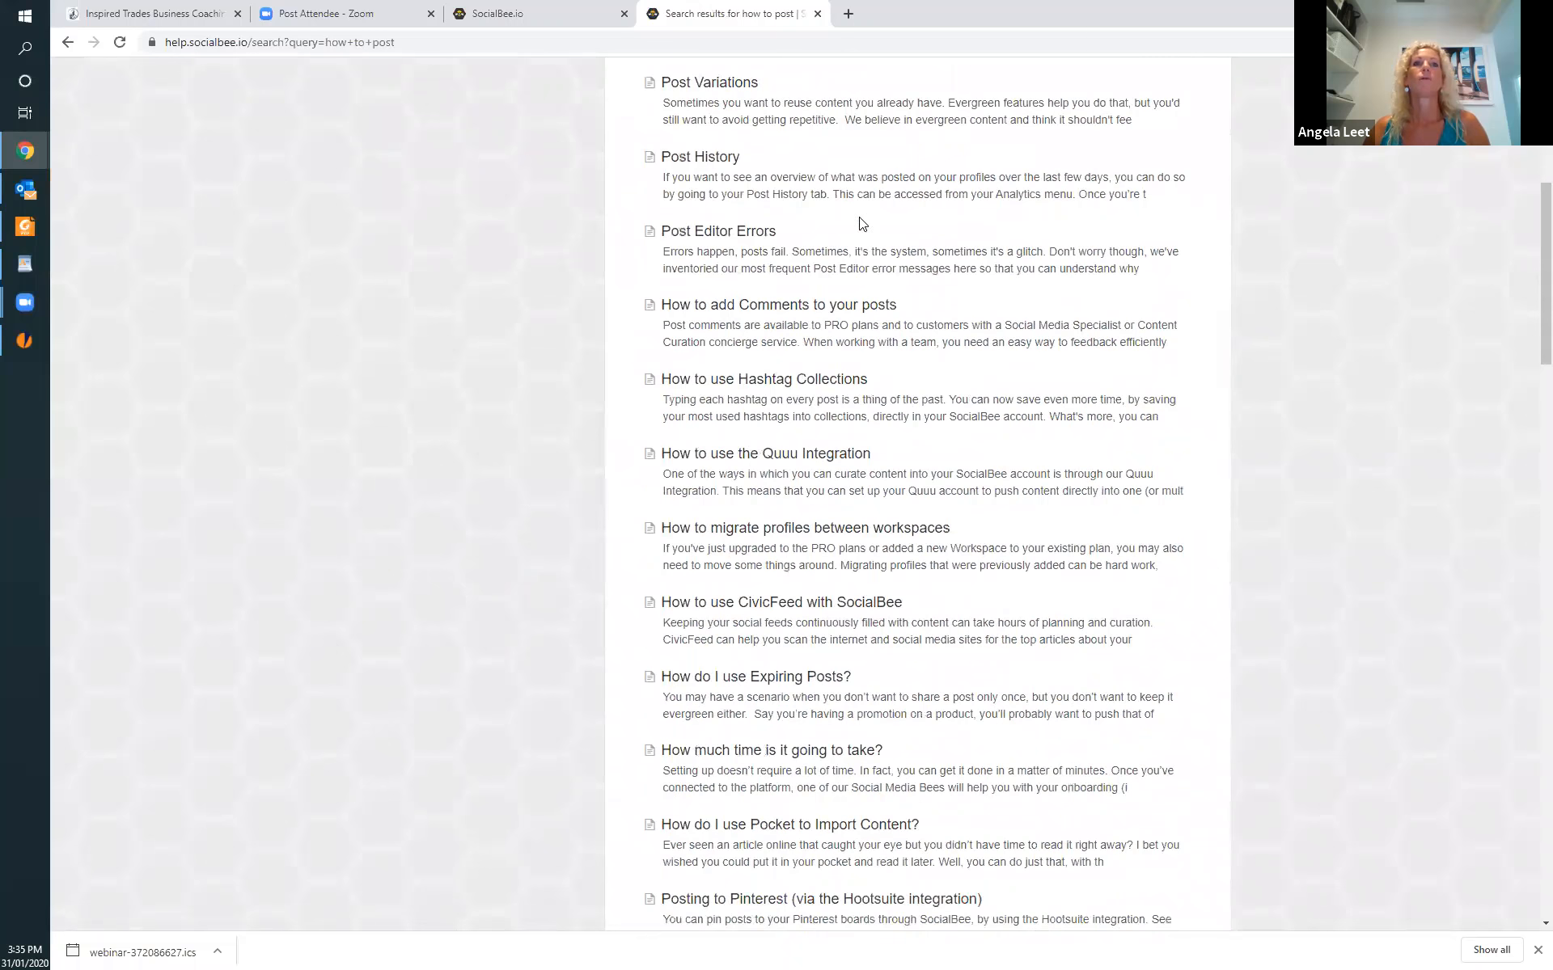
pyautogui.scroll(-20, 862, 224)
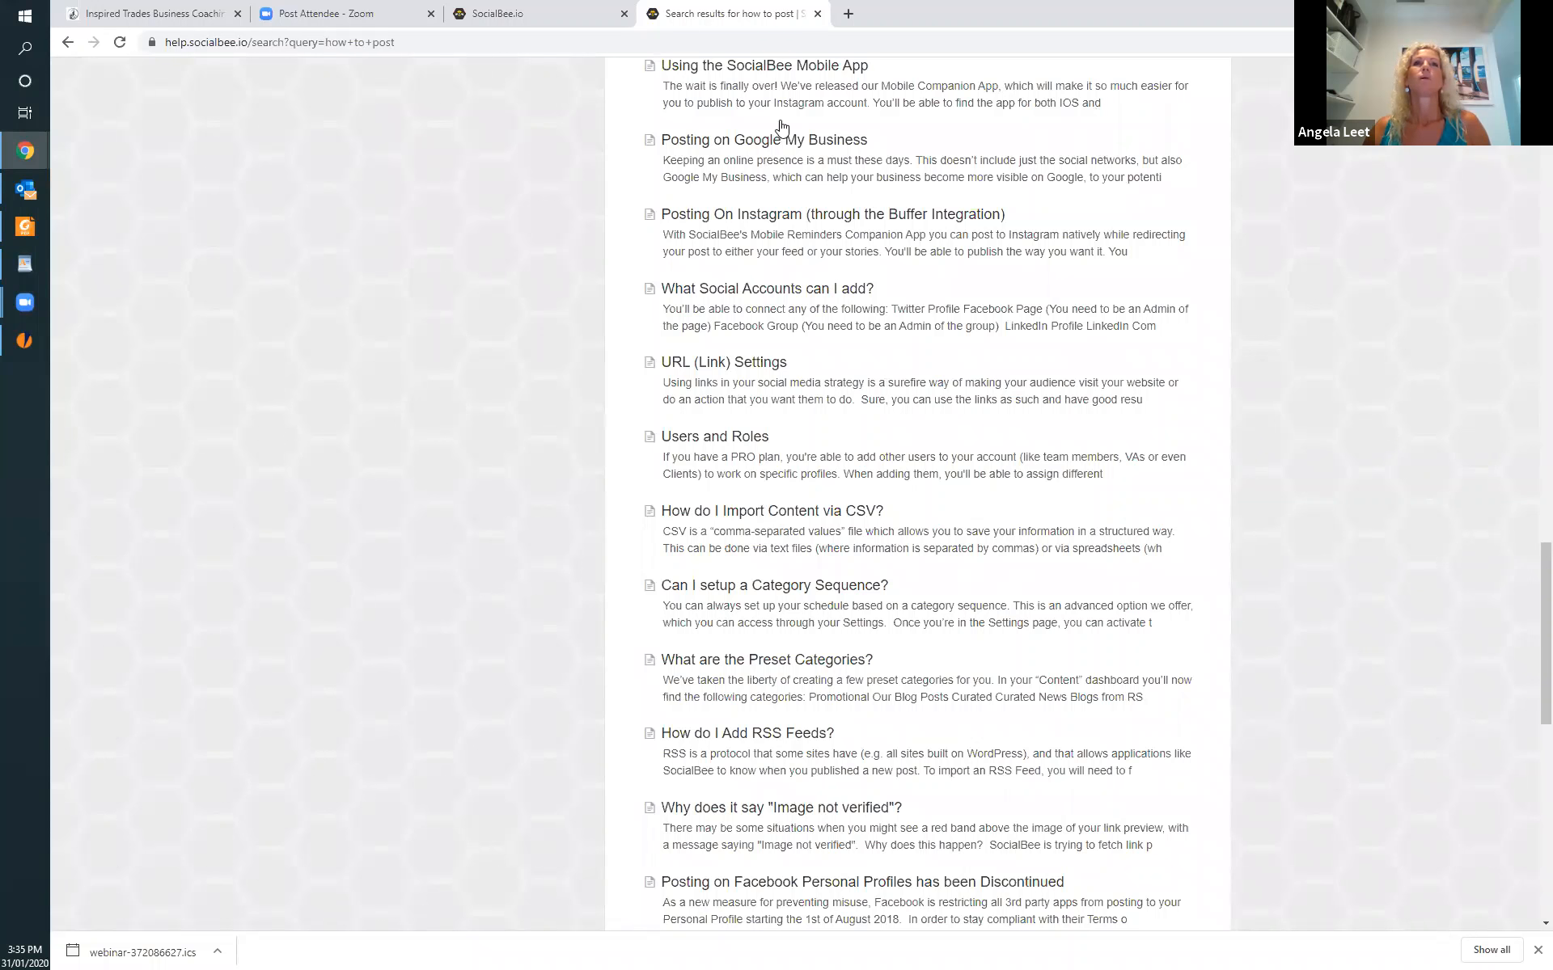
# Open the article "Posting On Instagram (through the Buffer Integration)", read through its setup instructions, and close the help documentation.
pyautogui.click(742, 218)
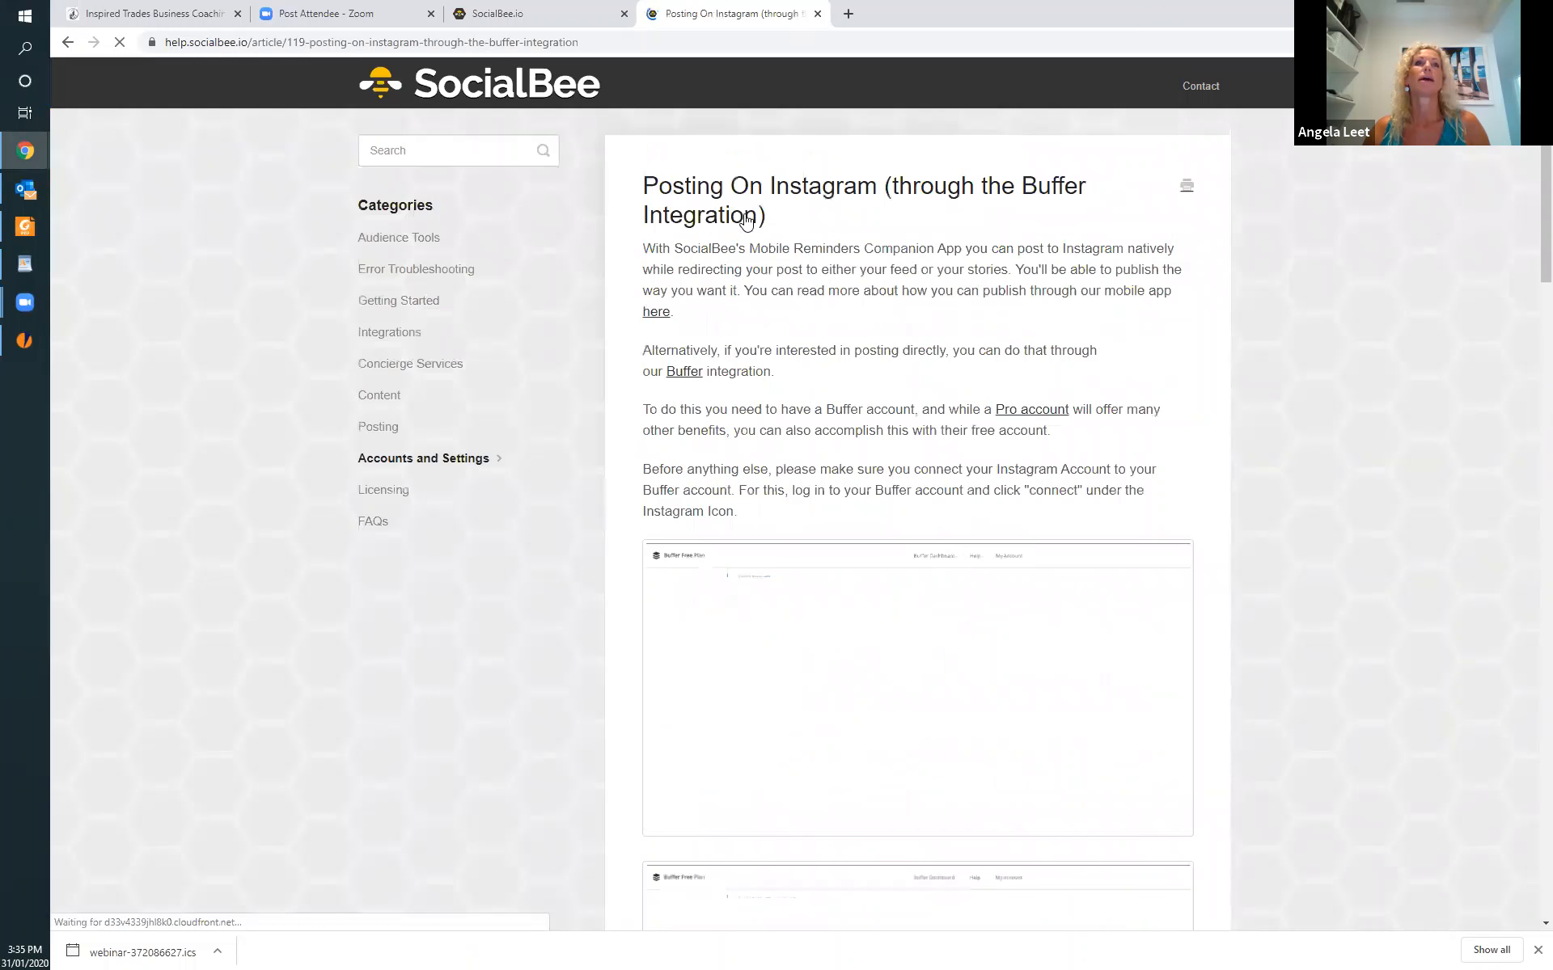
pyautogui.scroll(-20, 962, 704)
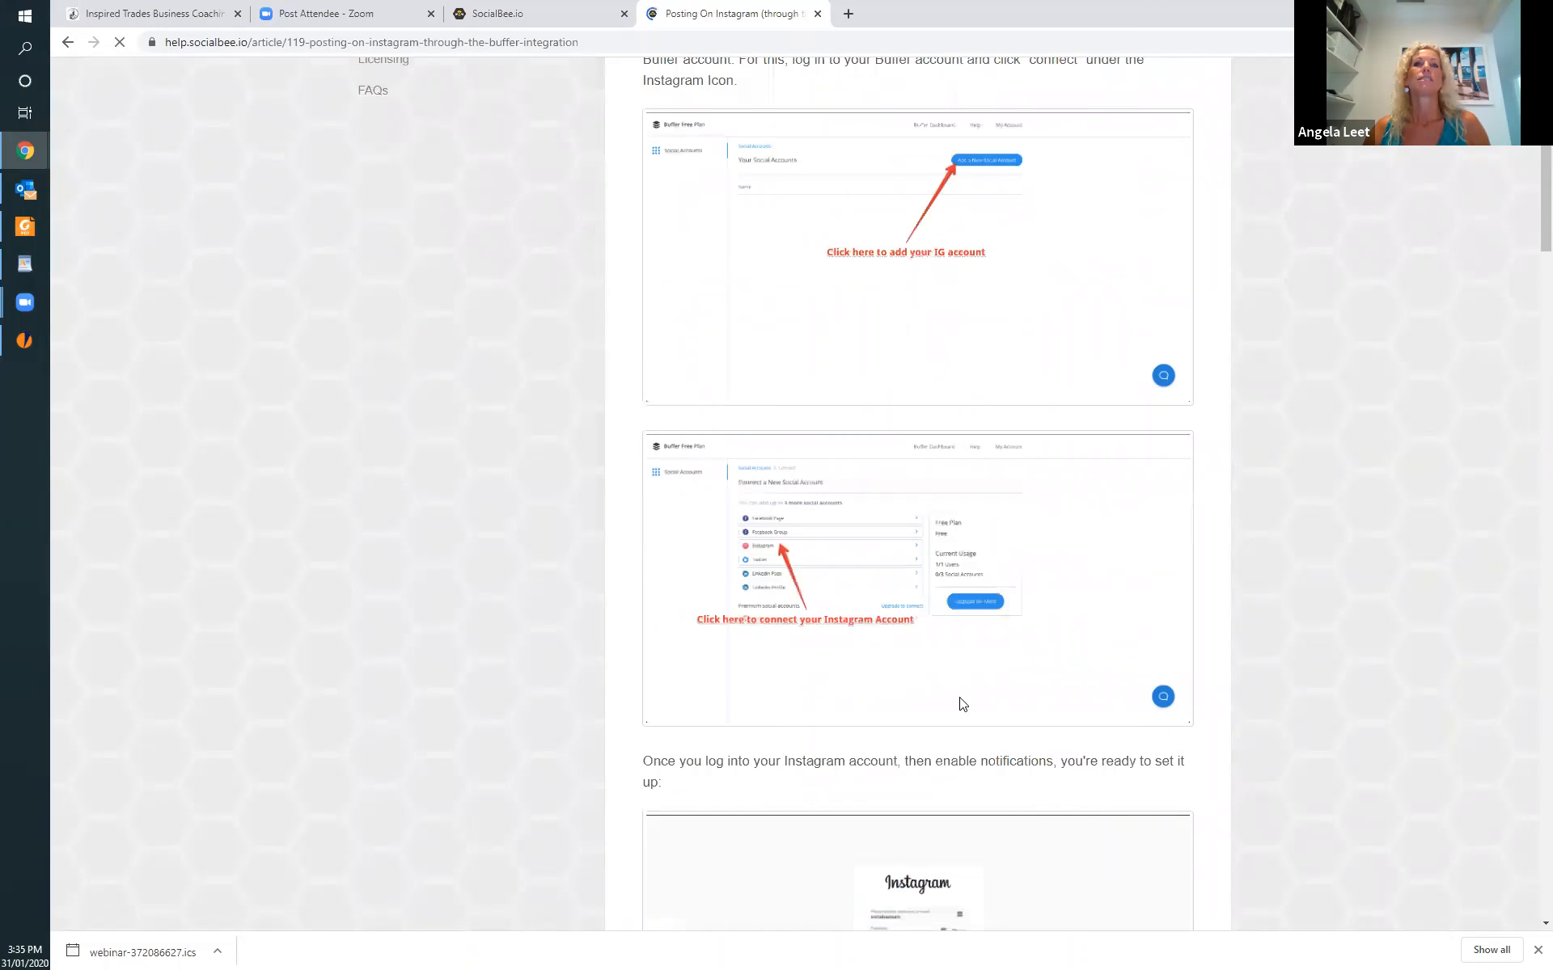
pyautogui.scroll(-15, 962, 704)
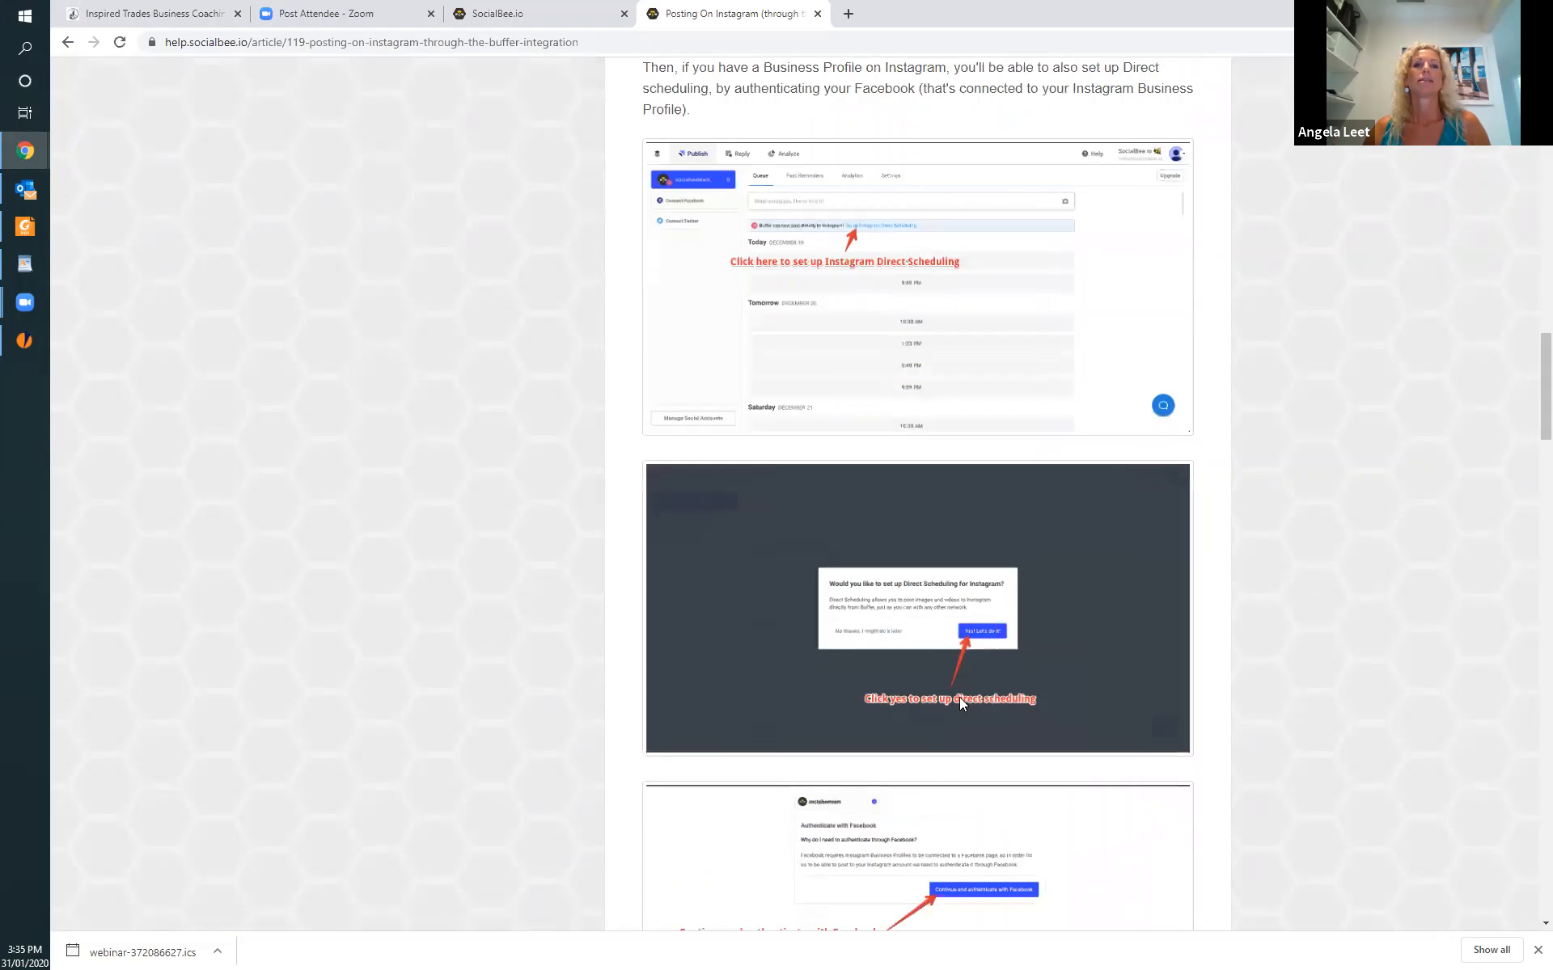
pyautogui.scroll(-8, 962, 704)
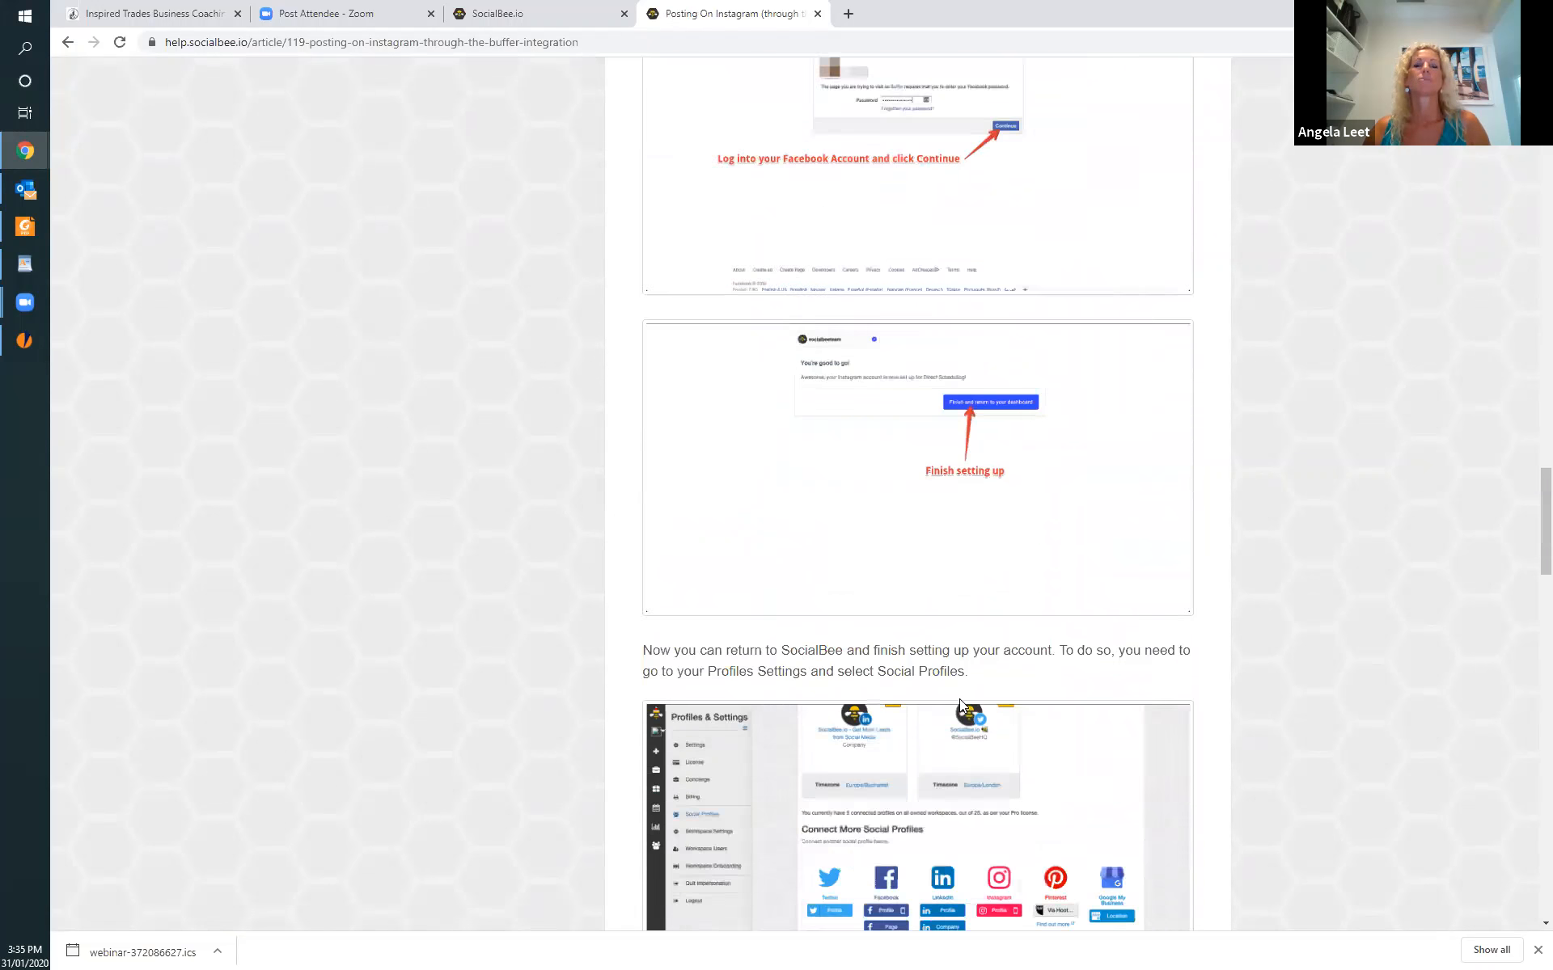
pyautogui.scroll(20, 961, 704)
pyautogui.scroll(20, 960, 700)
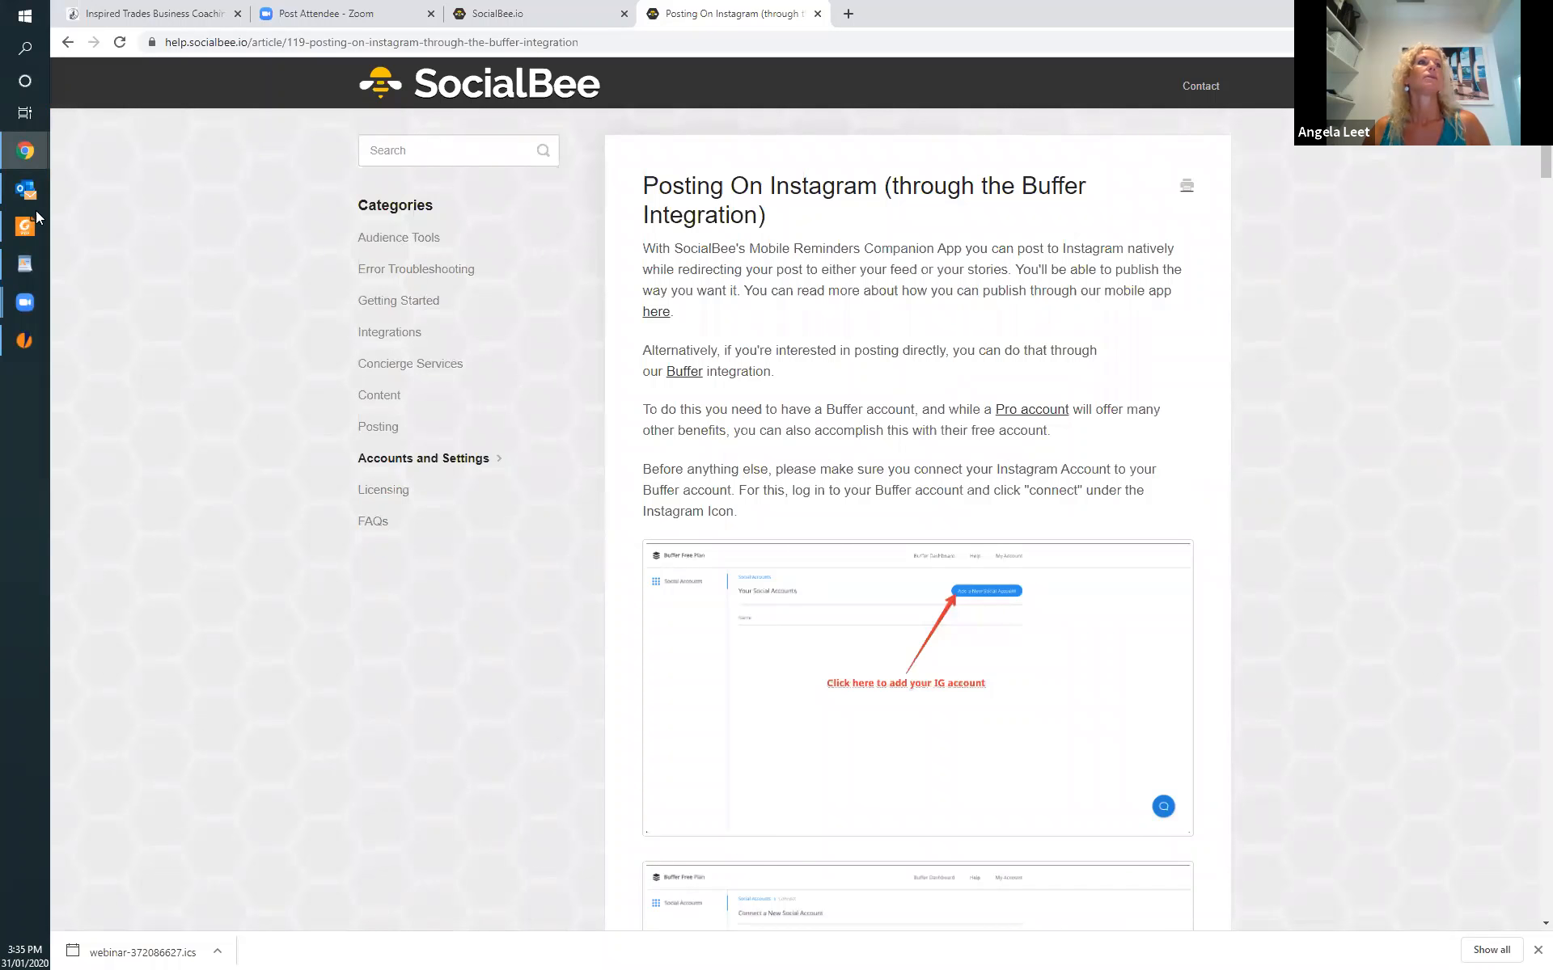
pyautogui.click(816, 14)
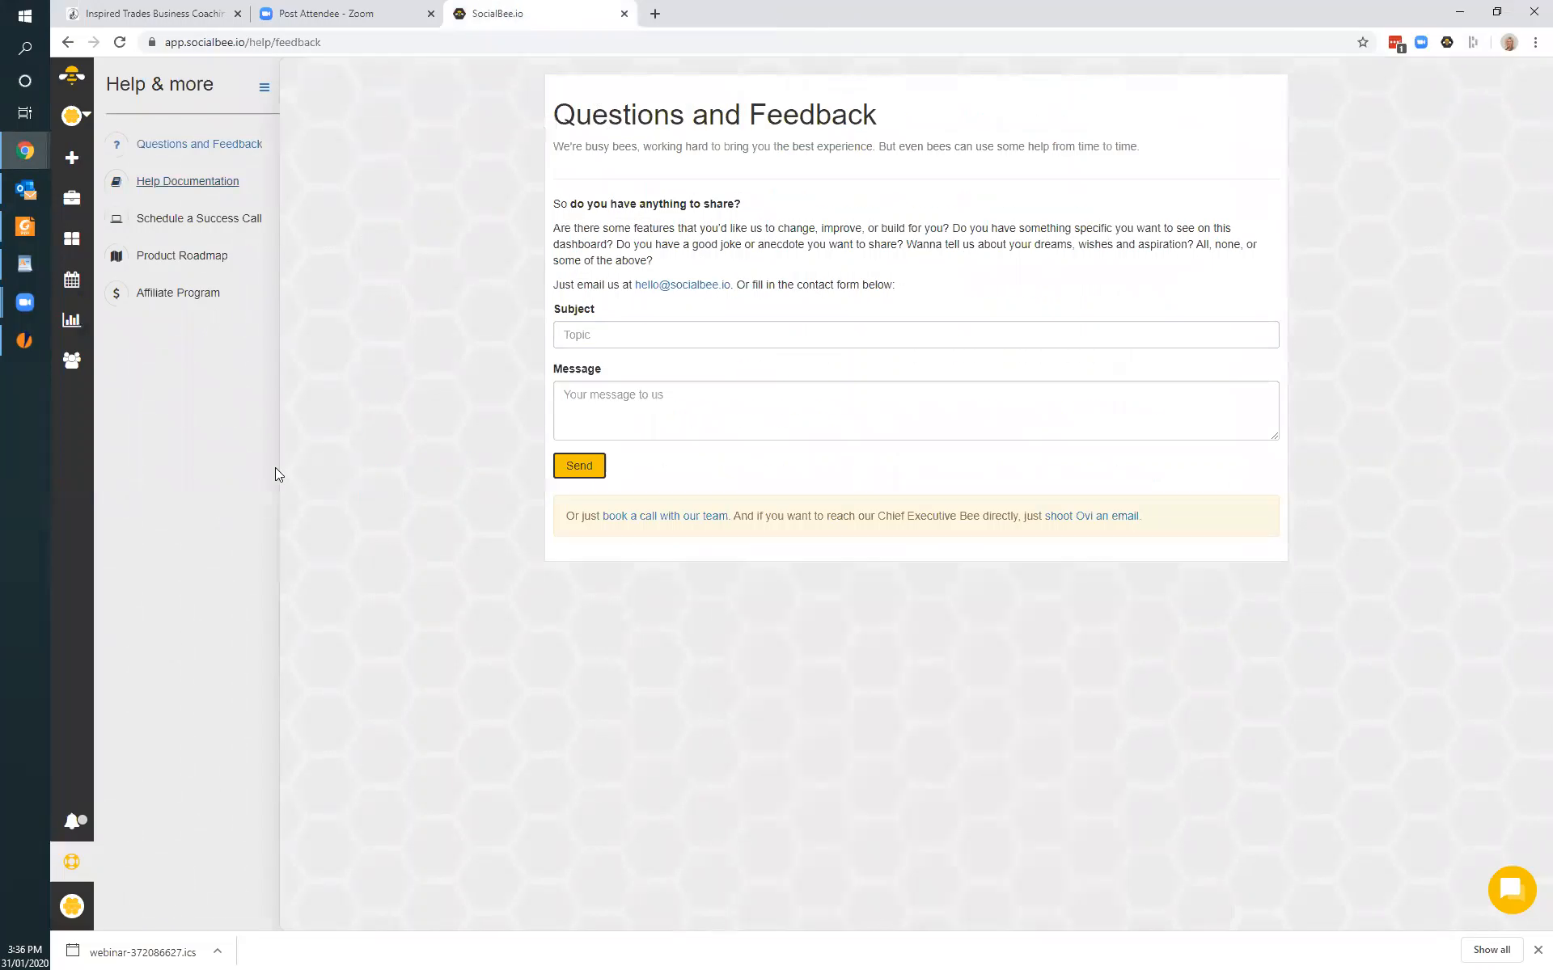